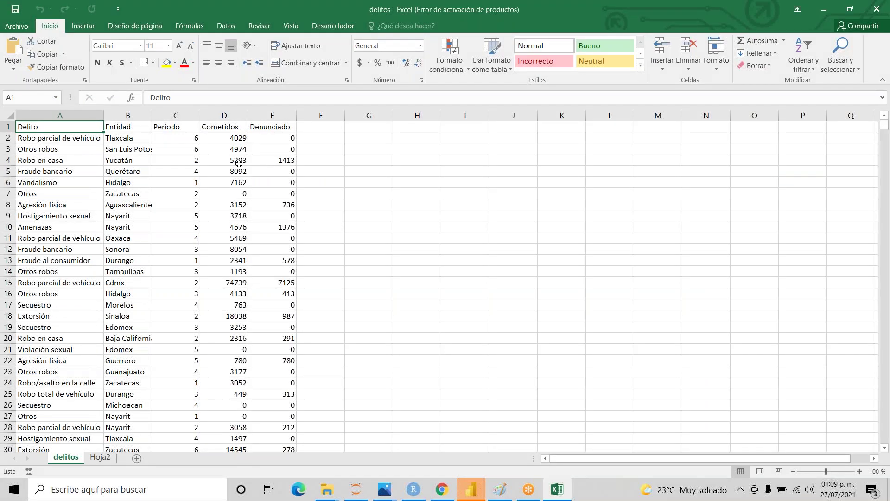
- Examine the extent of the crime data on the delitos sheet and its Delito, Entidad, Periodo, Cometidos and Denunciado columns
{"action": "key", "text": "Down"}
{"action": "key", "text": "Up"}
{"action": "key", "text": "ctrl+shift+Down"}
{"action": "key", "text": "ctrl+shift+Right"}
{"action": "key", "text": "ctrl+Home"}
{"action": "key", "text": "shift+Down"}
{"action": "key", "text": "shift+Down"}
{"action": "key", "text": "shift+Down"}
{"action": "key", "text": "shift+Down"}
{"action": "key", "text": "shift+Down"}
{"action": "key", "text": "shift+Down"}
{"action": "key", "text": "Down"}
{"action": "key", "text": "Right"}
{"action": "key", "text": "Right"}
{"action": "key", "text": "Up"}
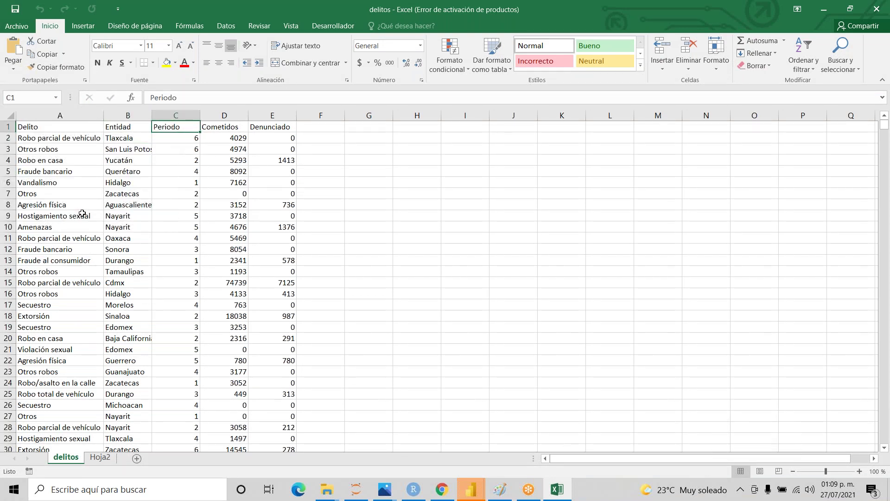
{"action": "key", "text": "Down"}
{"action": "key", "text": "Right"}
{"action": "key", "text": "Up"}
{"action": "key", "text": "Down"}
{"action": "key", "text": "Right"}
{"action": "key", "text": "Left"}
{"action": "key", "text": "Left"}
{"action": "key", "text": "Left"}
{"action": "key", "text": "Left"}
{"action": "key", "text": "Right"}
{"action": "key", "text": "Right"}
{"action": "key", "text": "Right"}
{"action": "key", "text": "Right"}
{"action": "key", "text": "Left"}
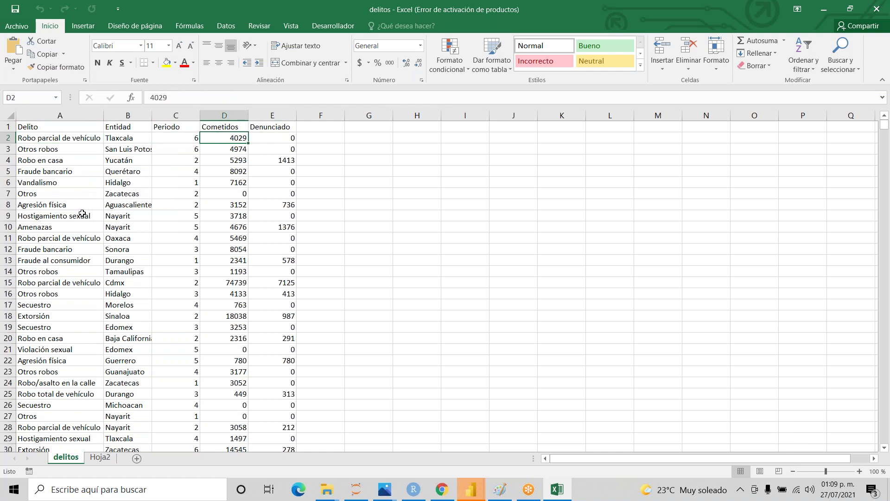
- Look through the crime types listed row by row in the Delito column of the delitos sheet
{"action": "key", "text": "Left"}
{"action": "key", "text": "Left"}
{"action": "key", "text": "Down"}
{"action": "key", "text": "Left"}
{"action": "key", "text": "Down"}
{"action": "key", "text": "Down"}
{"action": "key", "text": "Down"}
{"action": "key", "text": "Down"}
{"action": "key", "text": "Down"}
{"action": "key", "text": "Down"}
{"action": "key", "text": "Up"}
{"action": "key", "text": "Up"}
{"action": "key", "text": "Up"}
{"action": "key", "text": "Up"}
{"action": "key", "text": "Up"}
{"action": "key", "text": "Up"}
{"action": "key", "text": "Up"}
{"action": "key", "text": "Down"}
{"action": "key", "text": "Down"}
{"action": "key", "text": "Down"}
{"action": "key", "text": "Down"}
{"action": "key", "text": "Down"}
{"action": "key", "text": "Down"}
{"action": "key", "text": "Down"}
{"action": "key", "text": "Down"}
{"action": "key", "text": "Down"}
{"action": "key", "text": "Down"}
{"action": "key", "text": "Down"}
{"action": "key", "text": "Down"}
{"action": "key", "text": "Down"}
{"action": "key", "text": "Down"}
{"action": "key", "text": "Up"}
{"action": "key", "text": "Up"}
{"action": "key", "text": "Up"}
{"action": "key", "text": "Up"}
{"action": "key", "text": "Up"}
{"action": "key", "text": "Up"}
{"action": "key", "text": "ctrl+Up"}
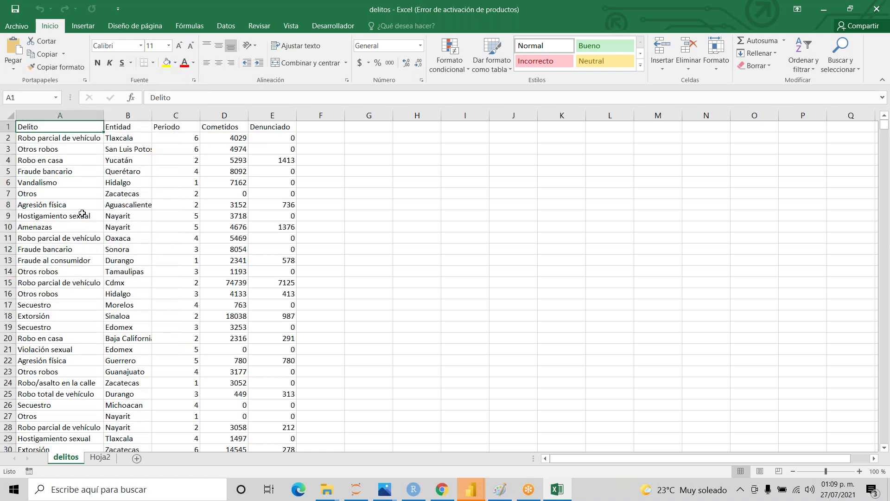
- Examine the state-to-region list and the crime-to-type list on Hoja2
{"action": "key", "text": "ctrl+Page_Down"}
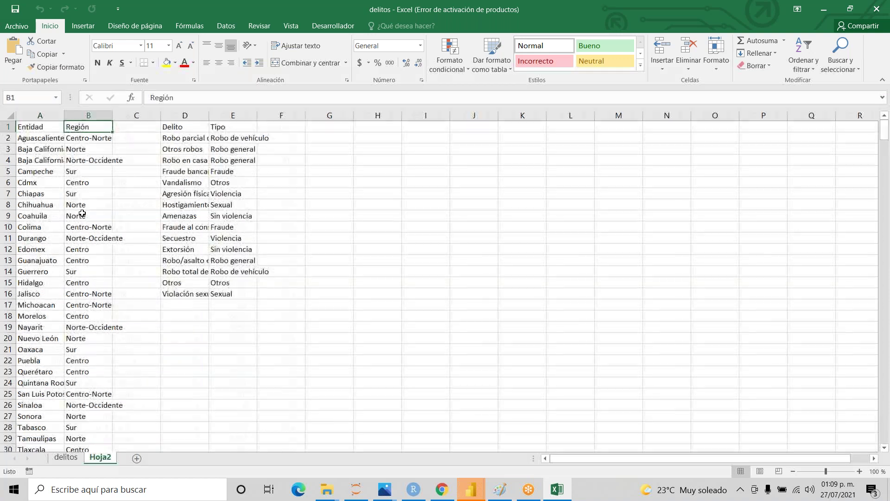
{"action": "key", "text": "Left"}
{"action": "key", "text": "Down"}
{"action": "key", "text": "Right"}
{"action": "key", "text": "Down"}
{"action": "key", "text": "Down"}
{"action": "key", "text": "Down"}
{"action": "key", "text": "Right"}
{"action": "key", "text": "Up"}
{"action": "key", "text": "Up"}
{"action": "key", "text": "Up"}
{"action": "key", "text": "Right"}
{"action": "key", "text": "Up"}
{"action": "key", "text": "Down"}
{"action": "key", "text": "Down"}
{"action": "key", "text": "Down"}
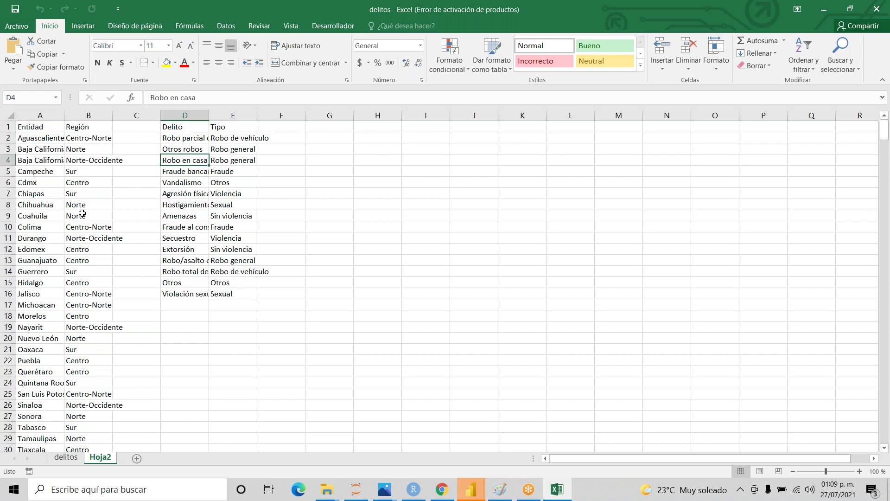
{"action": "key", "text": "Up"}
{"action": "key", "text": "Up"}
{"action": "key", "text": "Up"}
{"action": "key", "text": "Right"}
{"action": "key", "text": "Down"}
{"action": "key", "text": "Up"}
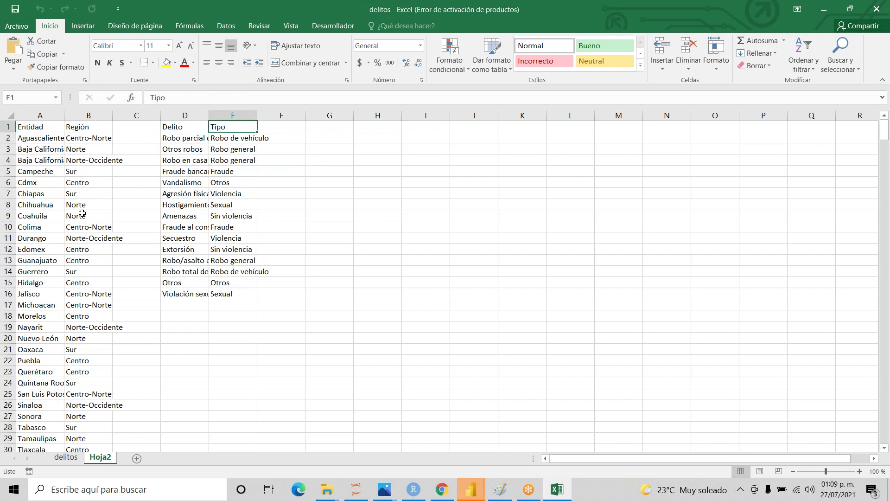
- Rename the Entidad header in cell A1 of Hoja2 as Estado
{"action": "key", "text": "Left"}
{"action": "key", "text": "Left"}
{"action": "key", "text": "Left"}
{"action": "key", "text": "Left"}
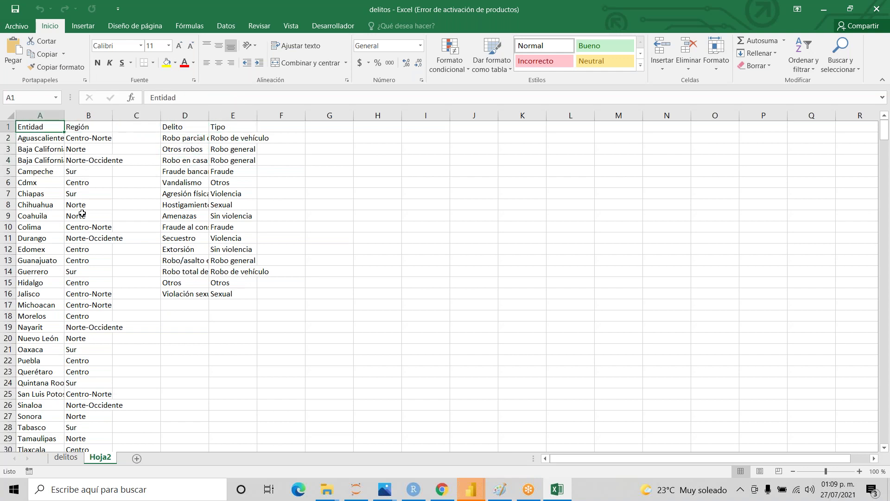
{"action": "type", "text": "Estado"}
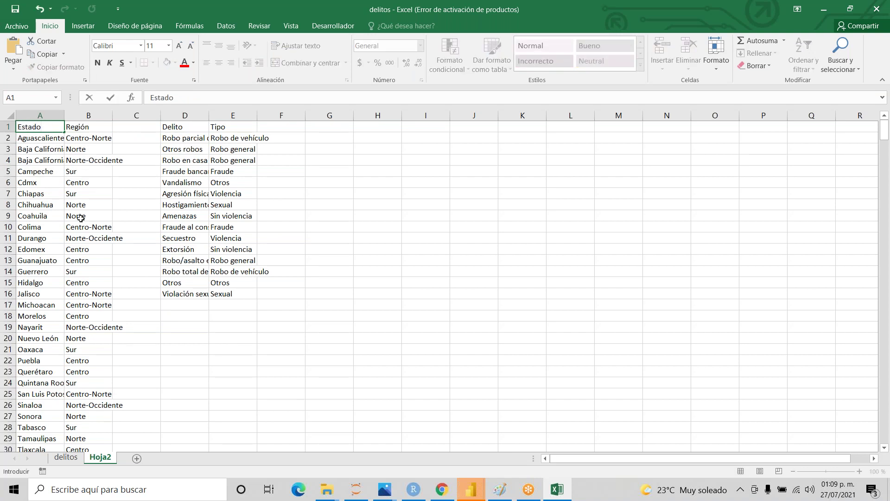
{"action": "key", "text": "Return"}
{"action": "key", "text": "Up"}
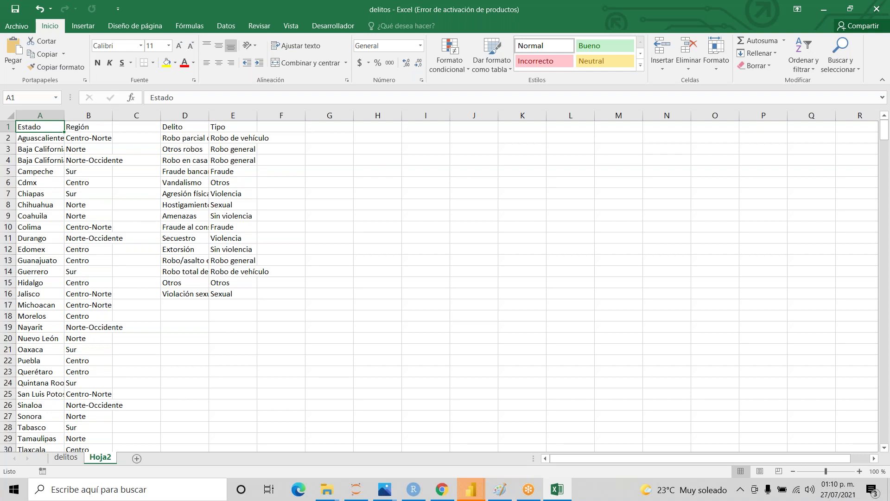
- Convert the Estado and Región range A1:B33 on Hoja2 into a table with headers
{"action": "key", "text": "ctrl+shift+Down"}
{"action": "key", "text": "ctrl+shift+Right"}
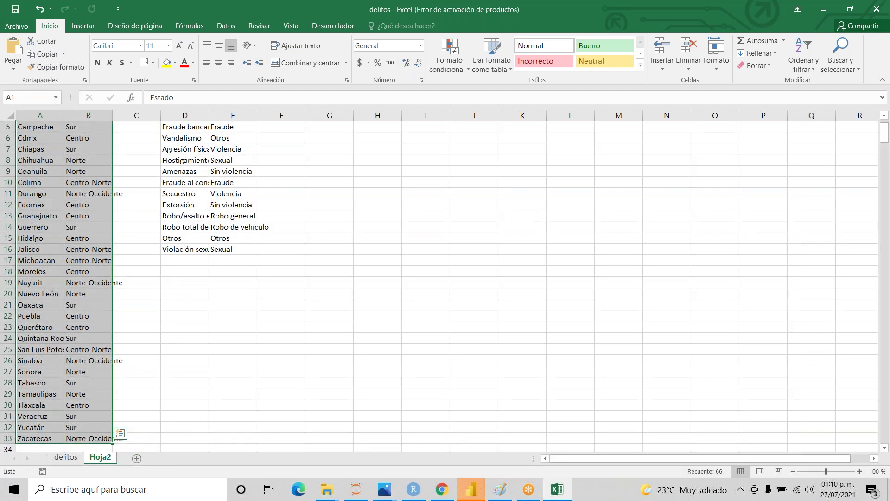
{"action": "key", "text": "ctrl+t"}
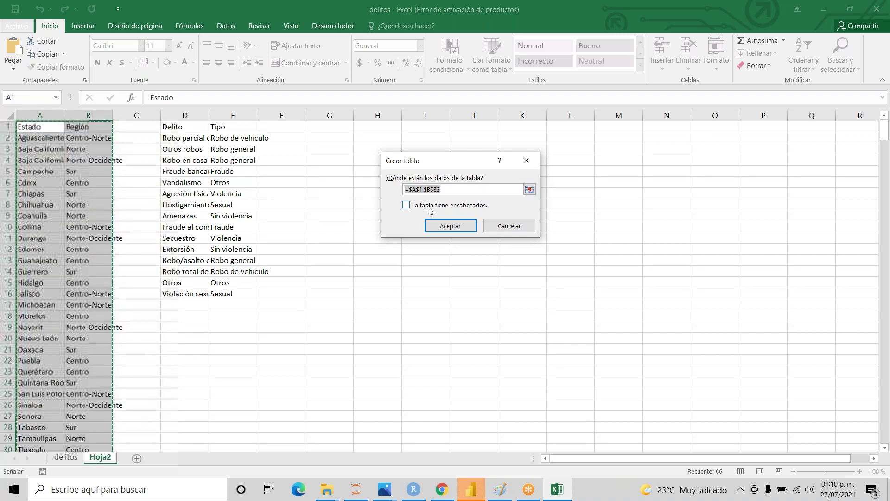
{"action": "left_click", "coordinate": [406, 205]}
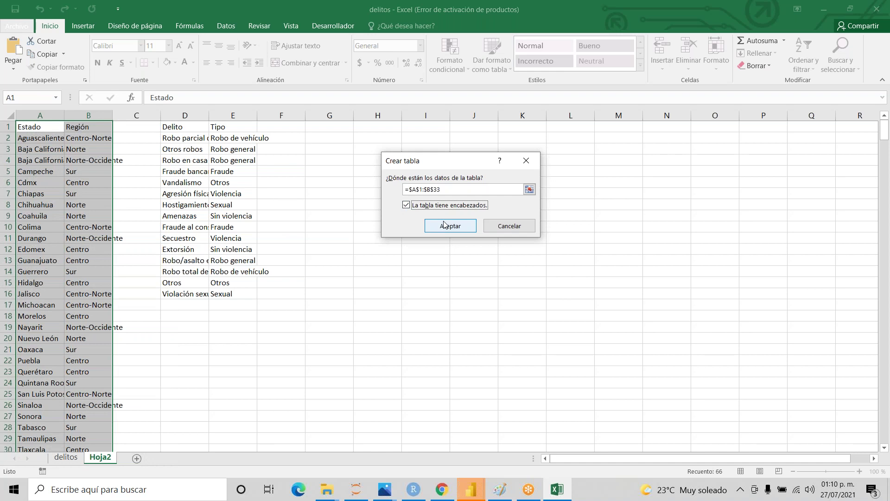
{"action": "left_click", "coordinate": [448, 226]}
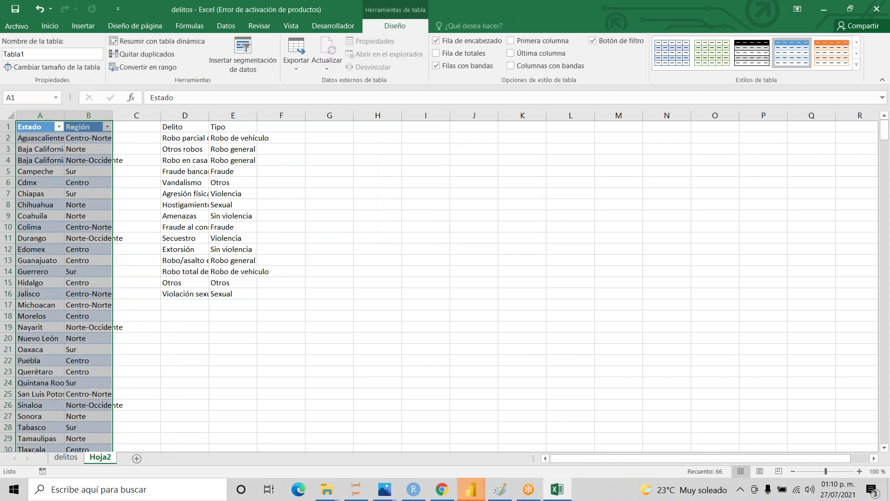
- Convert the Delito and Tipo range D1:E16 on Hoja2 into a table with headers
{"action": "key", "text": "ctrl+Right"}
{"action": "key", "text": "ctrl+Right"}
{"action": "key", "text": "ctrl+shift+Down"}
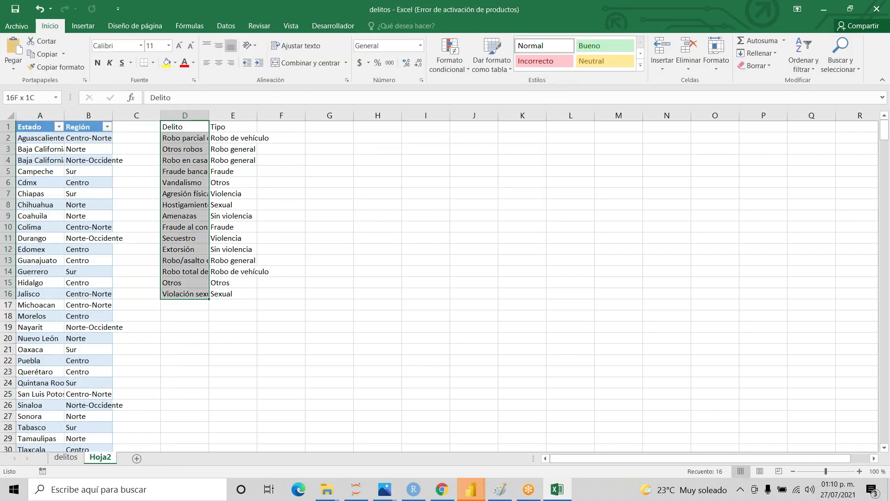
{"action": "key", "text": "shift+Right"}
{"action": "key", "text": "ctrl+t"}
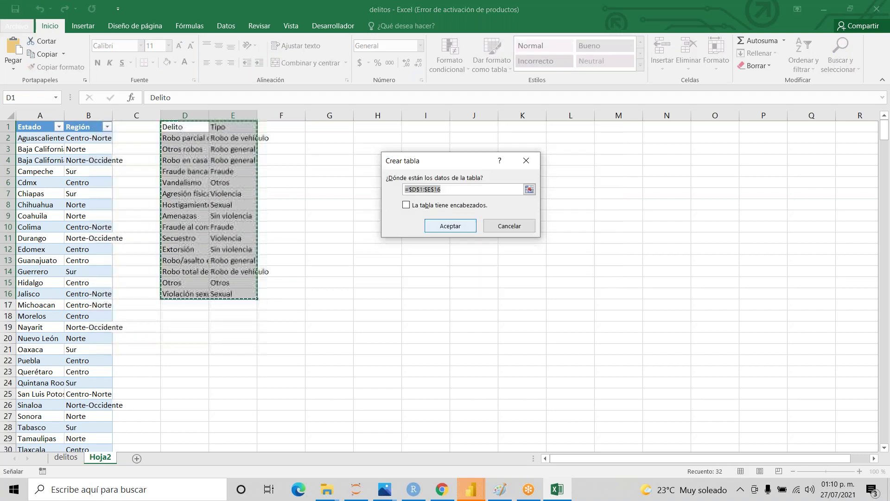
{"action": "left_click", "coordinate": [407, 205]}
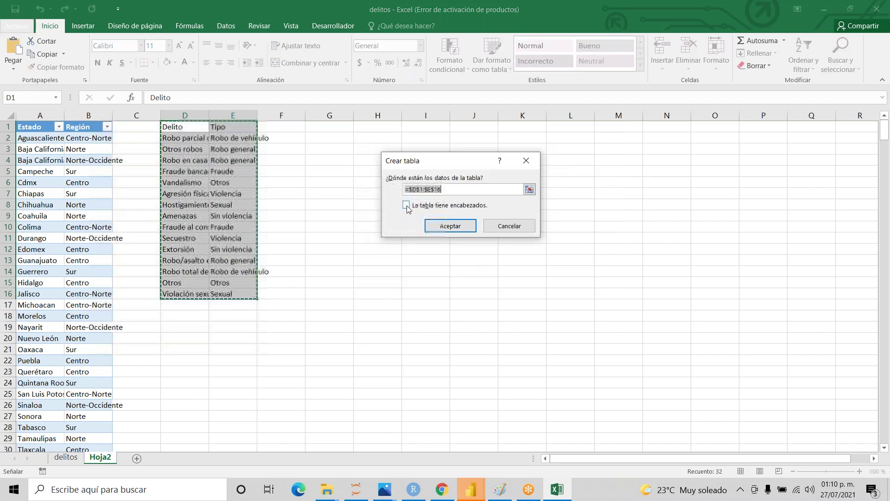
{"action": "left_click", "coordinate": [440, 230]}
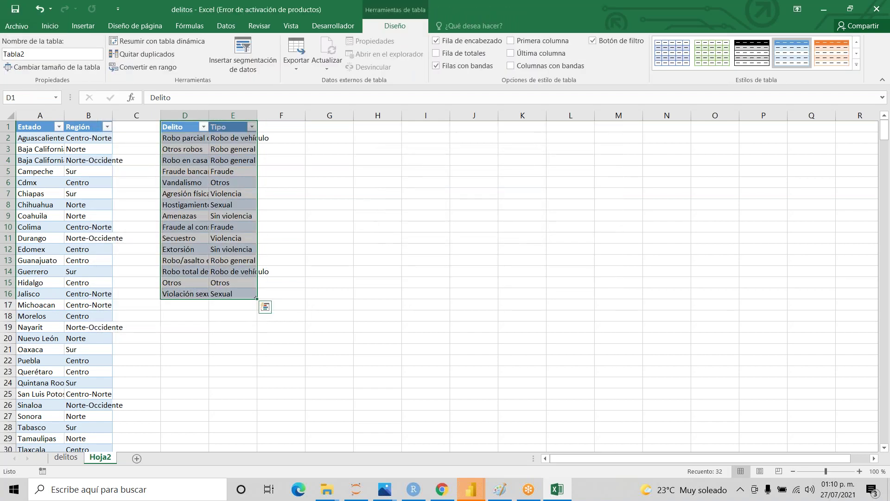
- Convert the whole data range A1:E2881 on the delitos sheet into a table with headers
{"action": "key", "text": "ctrl+Page_Up"}
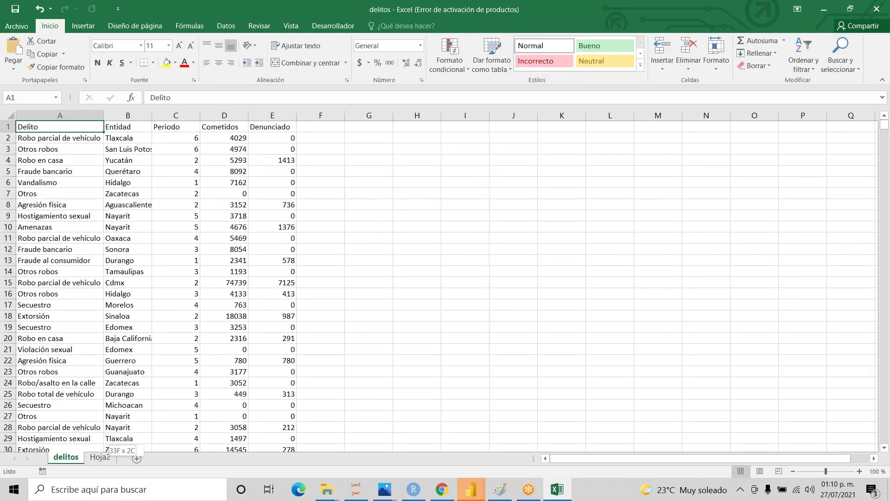
{"action": "key", "text": "ctrl+shift+End"}
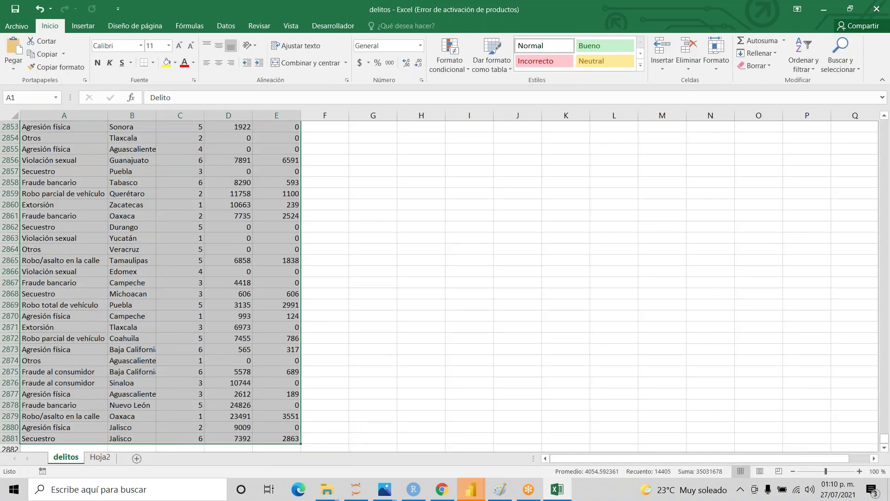
{"action": "key", "text": "ctrl+t"}
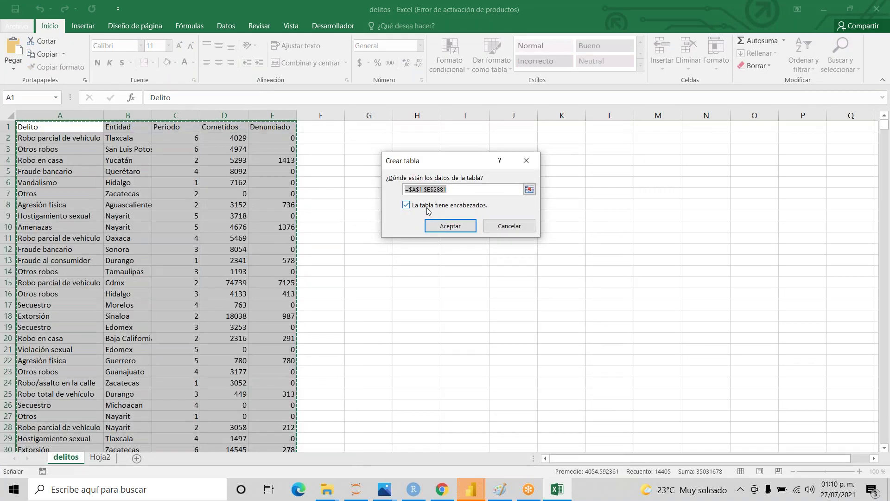
{"action": "left_click", "coordinate": [448, 225]}
{"action": "left_click", "coordinate": [344, 140]}
{"action": "key", "text": "Up"}
{"action": "key", "text": "Left"}
{"action": "key", "text": "Home"}
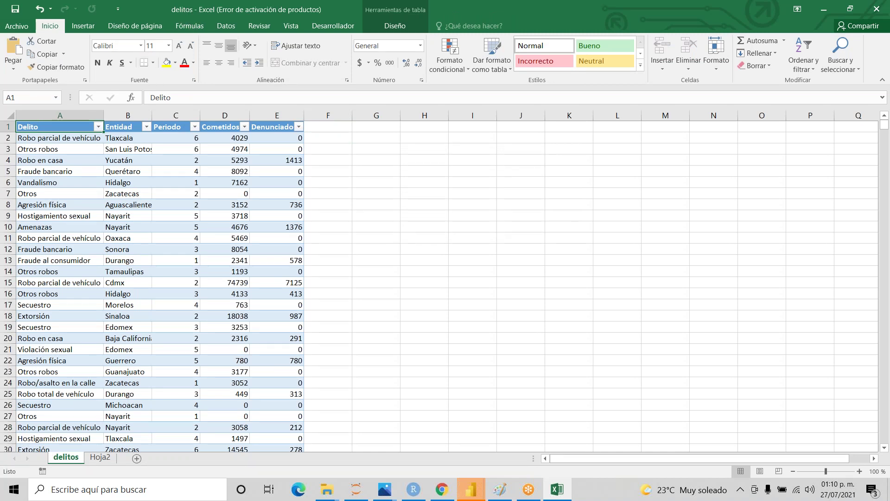
{"action": "key", "text": "ctrl+Page_Down"}
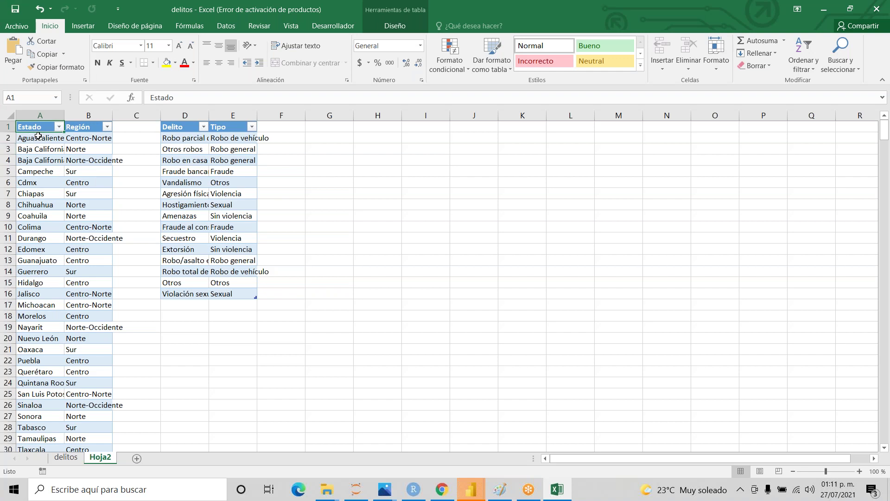
{"action": "key", "text": "ctrl+Page_Up"}
{"action": "key", "text": "ctrl+Page_Down"}
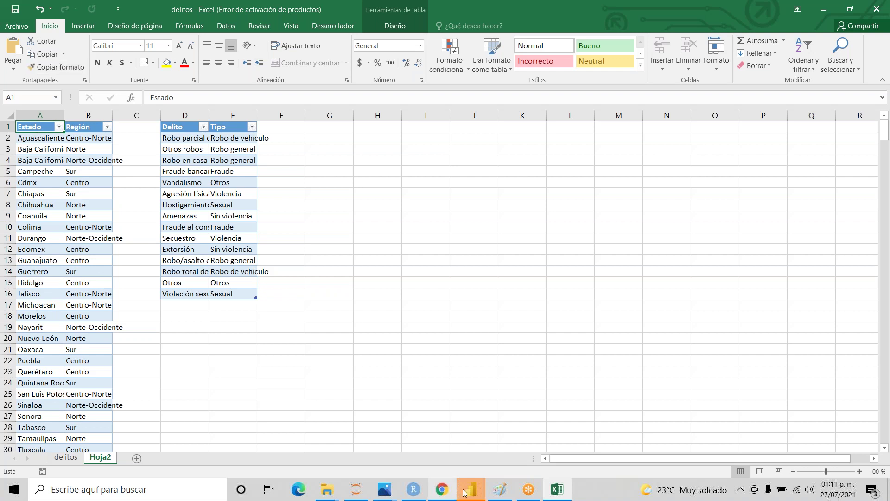
- Switch to the untitled Power BI Desktop report and start getting data from an Excel workbook file
{"action": "mouse_move", "coordinate": [467, 490]}
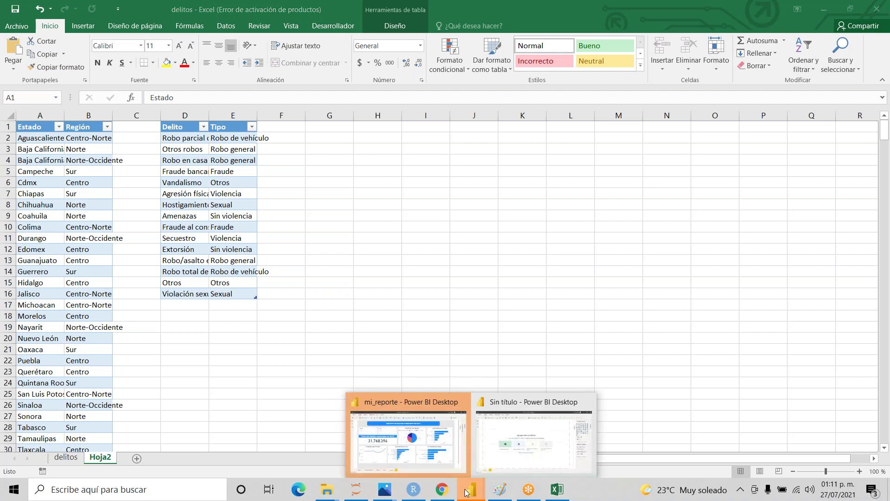
{"action": "left_click", "coordinate": [512, 456]}
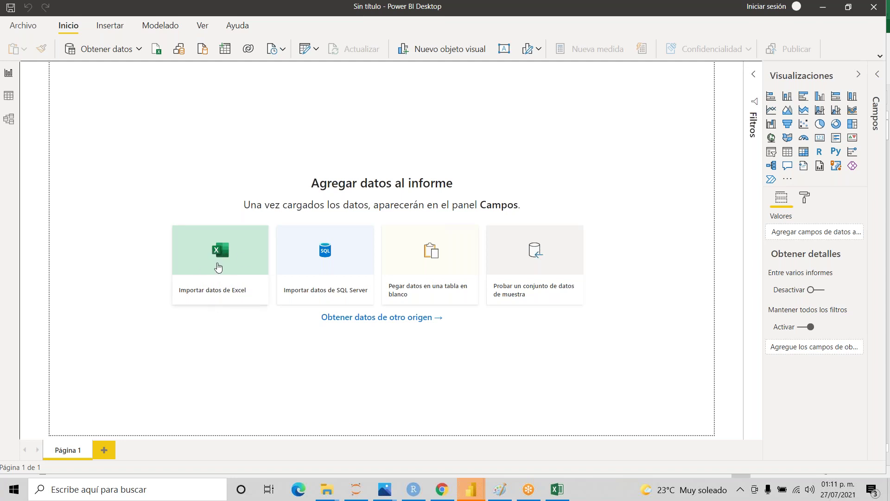
{"action": "left_click", "coordinate": [126, 55]}
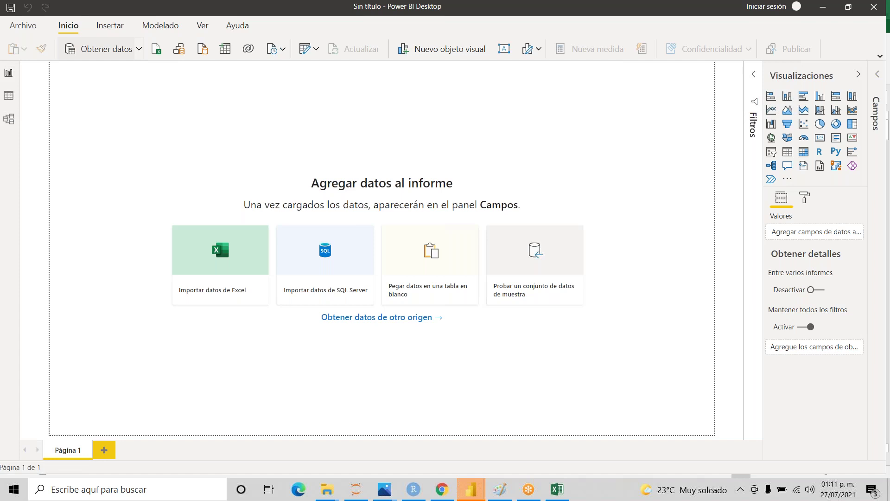
{"action": "left_click", "coordinate": [237, 268]}
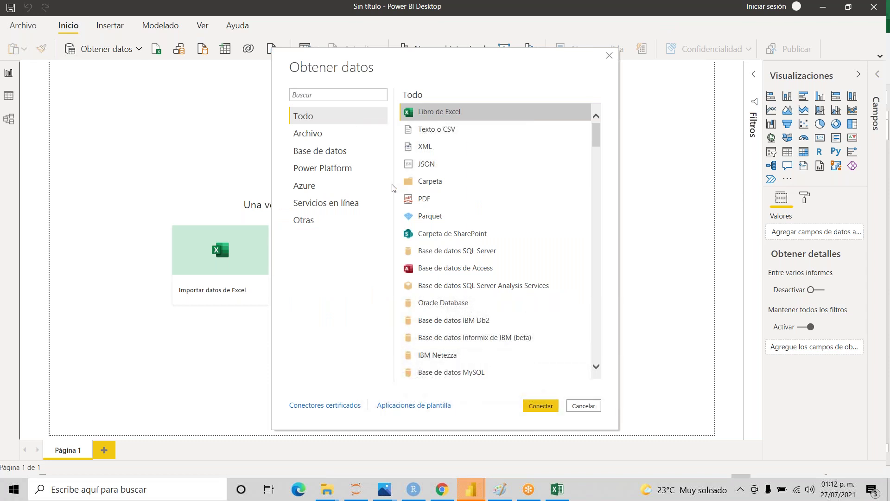
{"action": "left_click", "coordinate": [332, 139]}
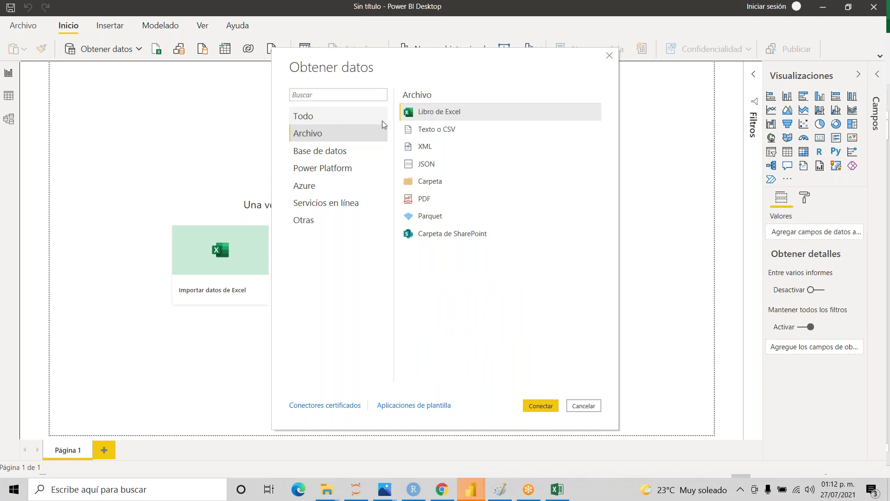
{"action": "left_click", "coordinate": [484, 115]}
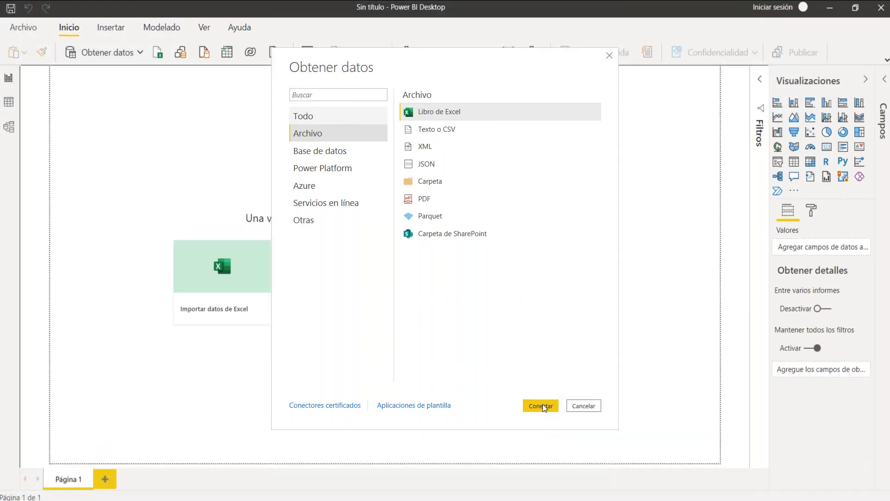
{"action": "left_click", "coordinate": [542, 406]}
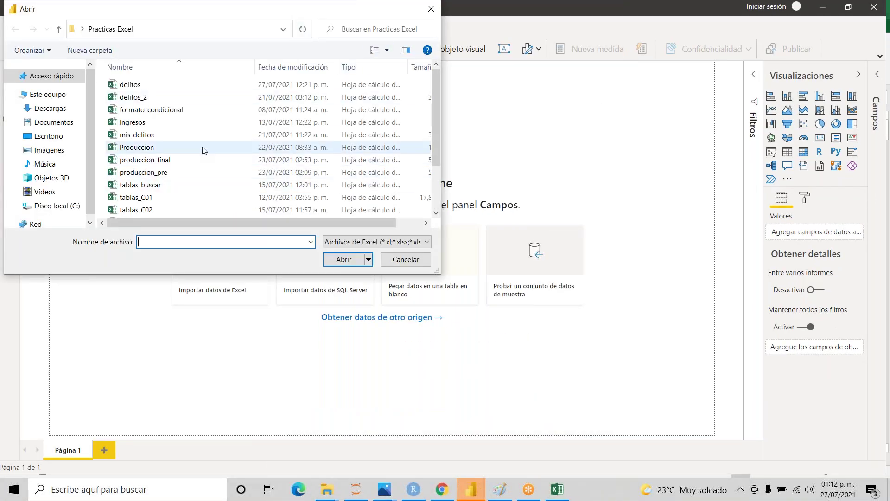
- Open the delitos workbook from the Practicas Excel folder as the data source
{"action": "left_click", "coordinate": [137, 89]}
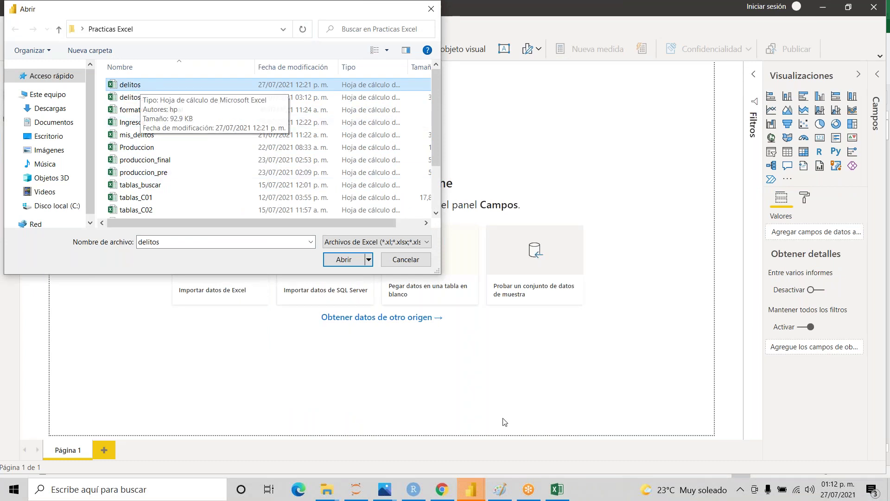
{"action": "left_click", "coordinate": [547, 488]}
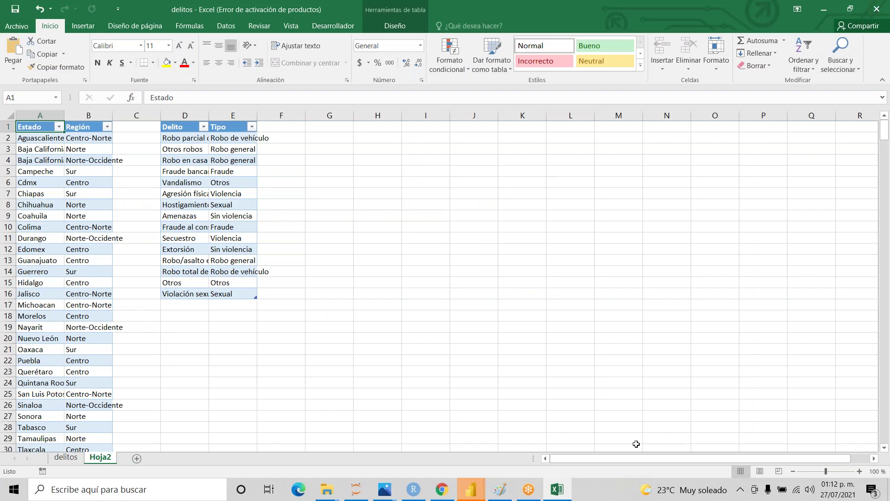
{"action": "left_click", "coordinate": [561, 492]}
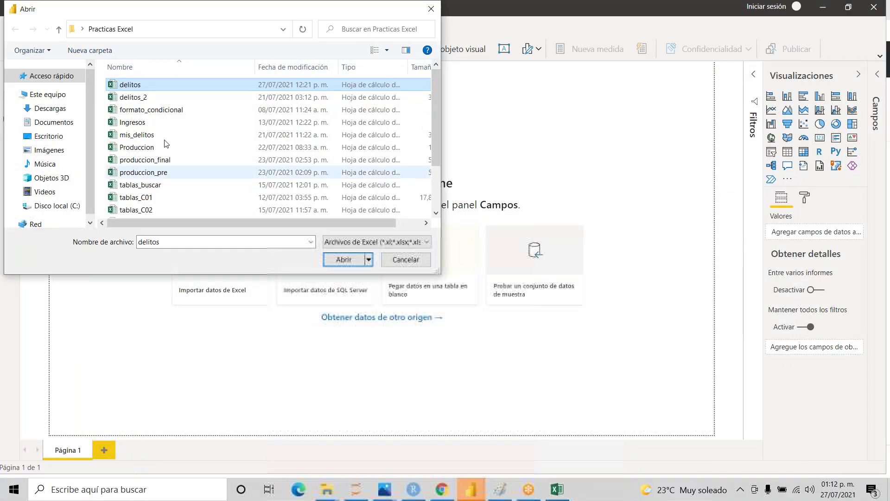
{"action": "double_click", "coordinate": [137, 88]}
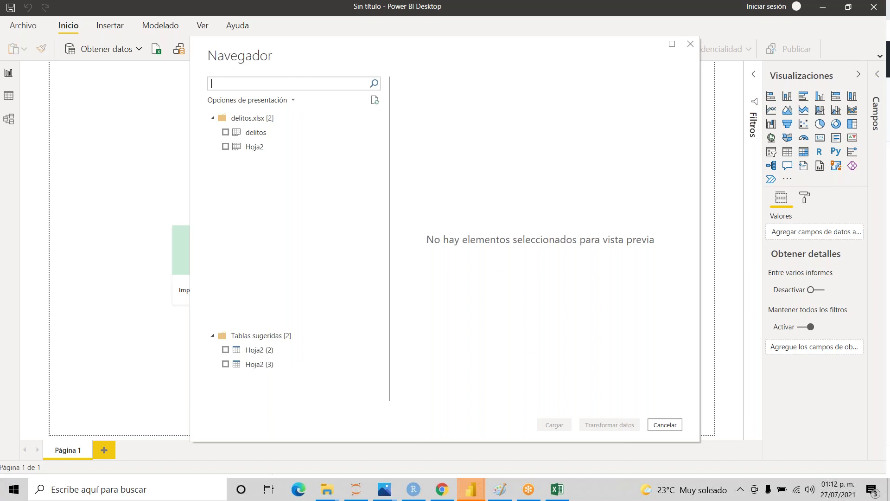
{"action": "left_click", "coordinate": [225, 132]}
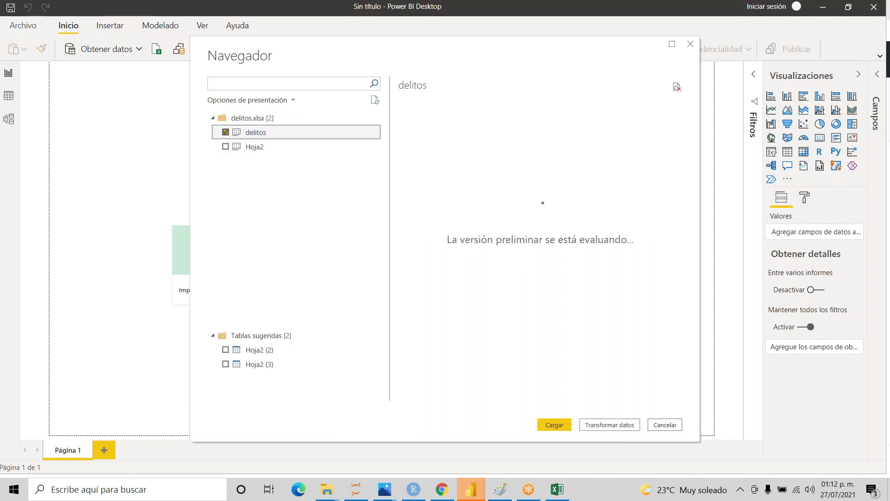
{"action": "left_click", "coordinate": [225, 147]}
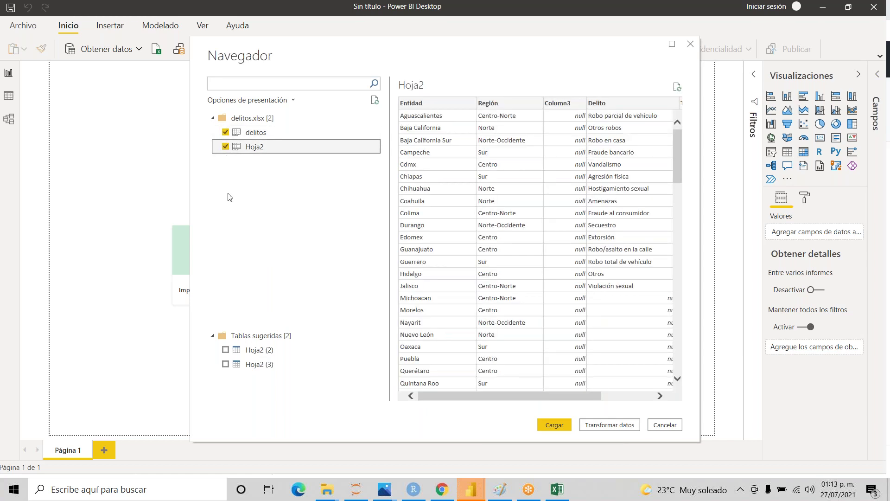
{"action": "left_click", "coordinate": [226, 146]}
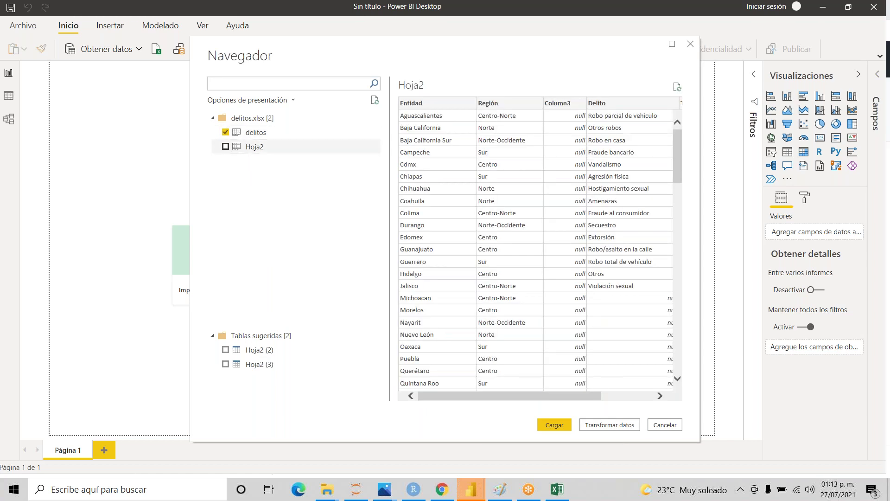
{"action": "left_click", "coordinate": [226, 132]}
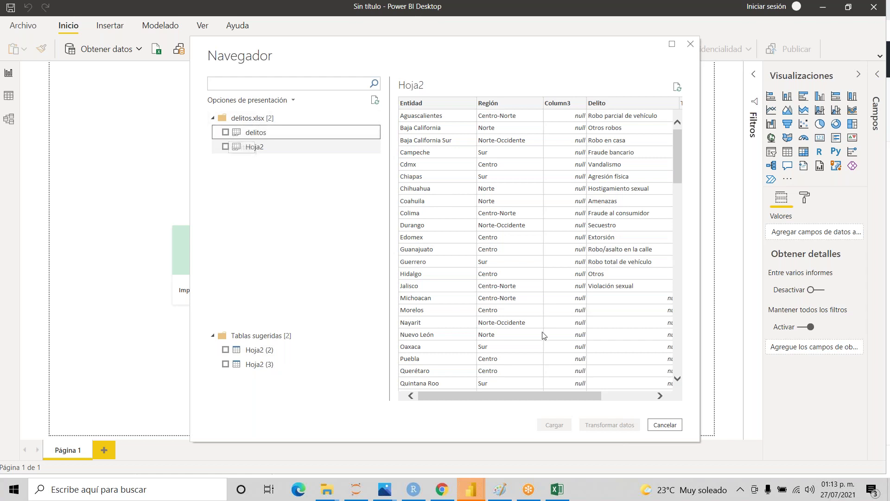
{"action": "left_click_drag", "start_coordinate": [544, 391], "coordinate": [501, 385]}
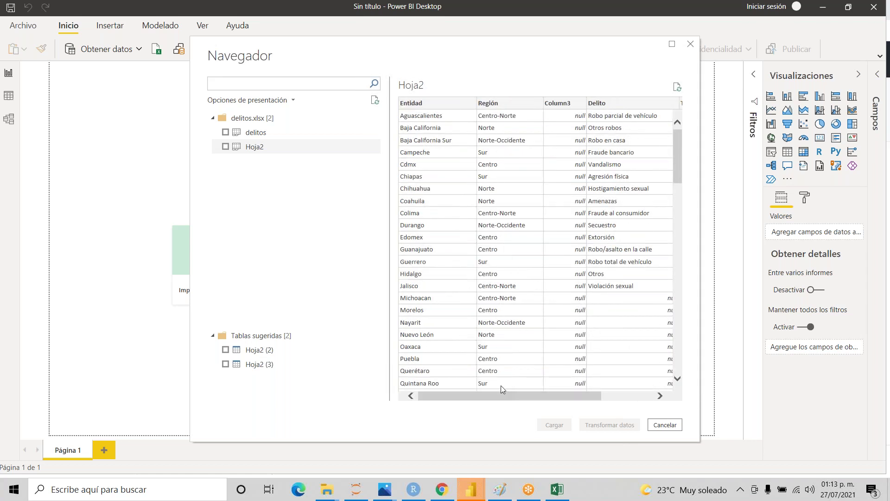
{"action": "key", "text": "alt+Tab"}
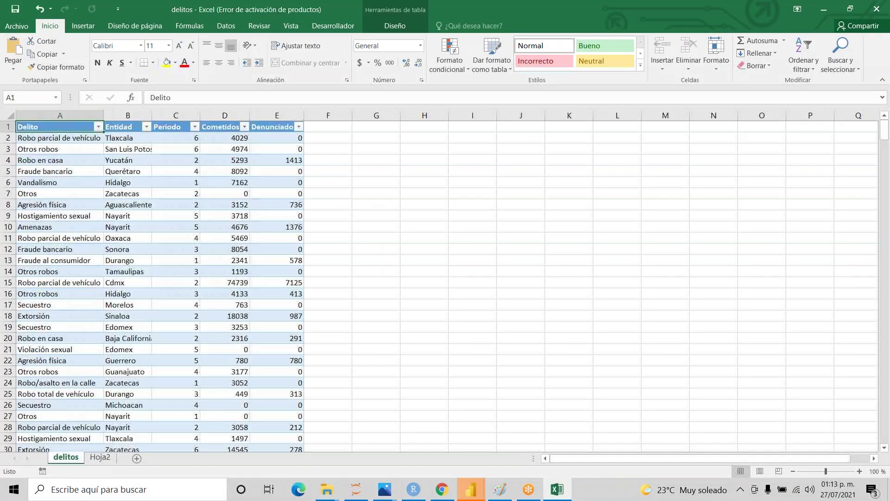
{"action": "left_click", "coordinate": [60, 137]}
{"action": "left_click", "coordinate": [60, 126]}
{"action": "key", "text": "alt+Tab"}
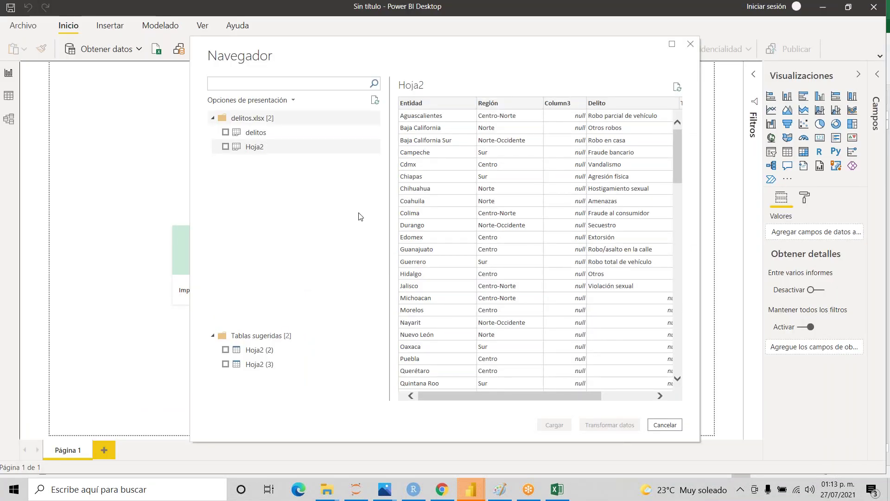
{"action": "left_click", "coordinate": [668, 425]}
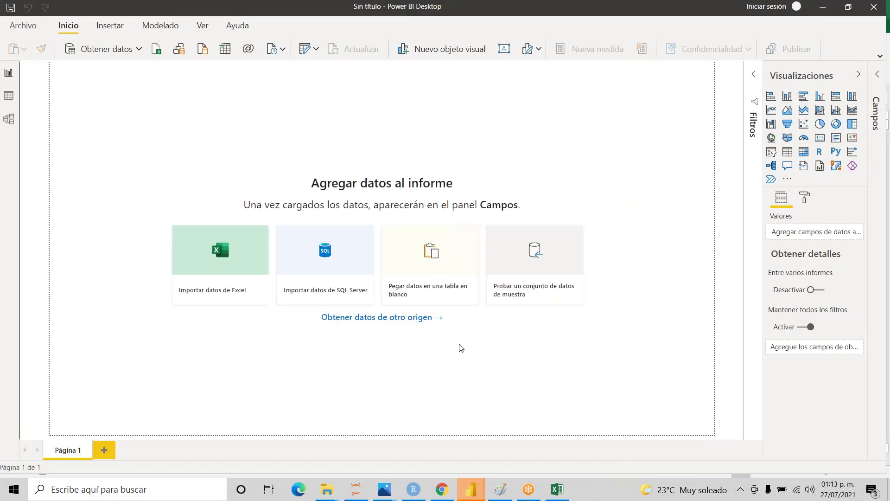
- Switch to Excel and save the delitos workbook in the Practicas Excel folder, replacing the existing file
{"action": "left_click", "coordinate": [563, 496]}
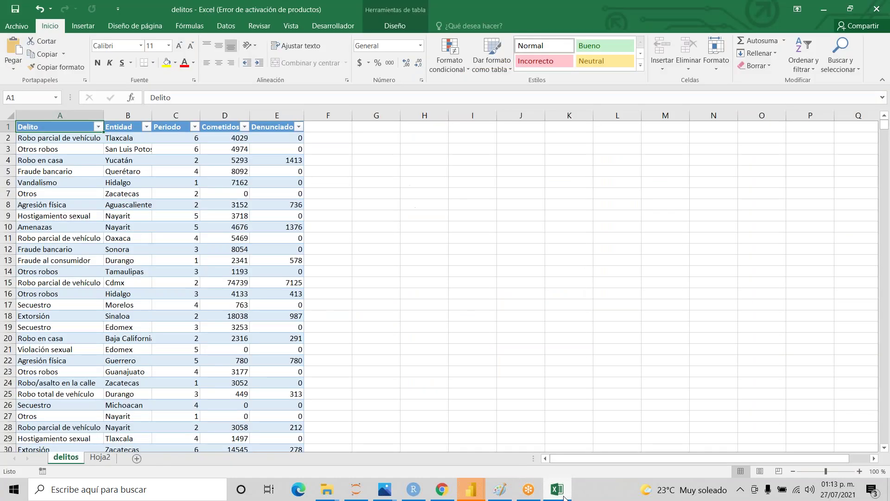
{"action": "left_click", "coordinate": [16, 25]}
{"action": "left_click", "coordinate": [46, 132]}
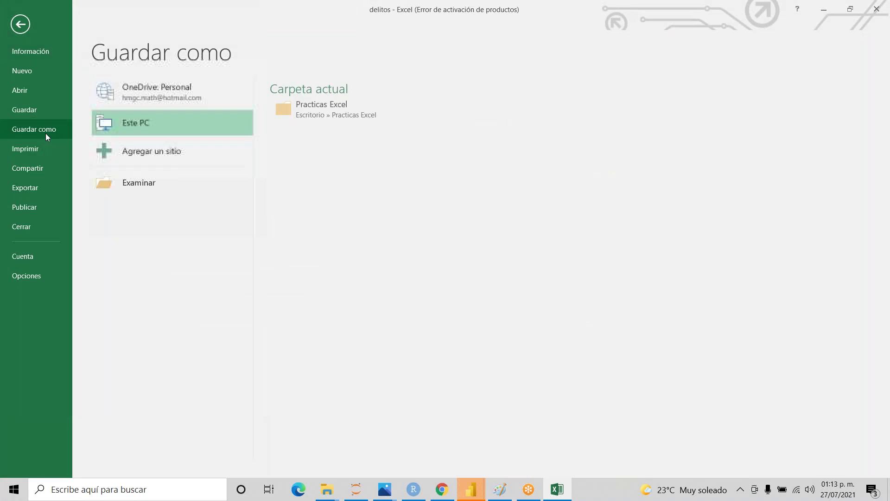
{"action": "left_click", "coordinate": [314, 108]}
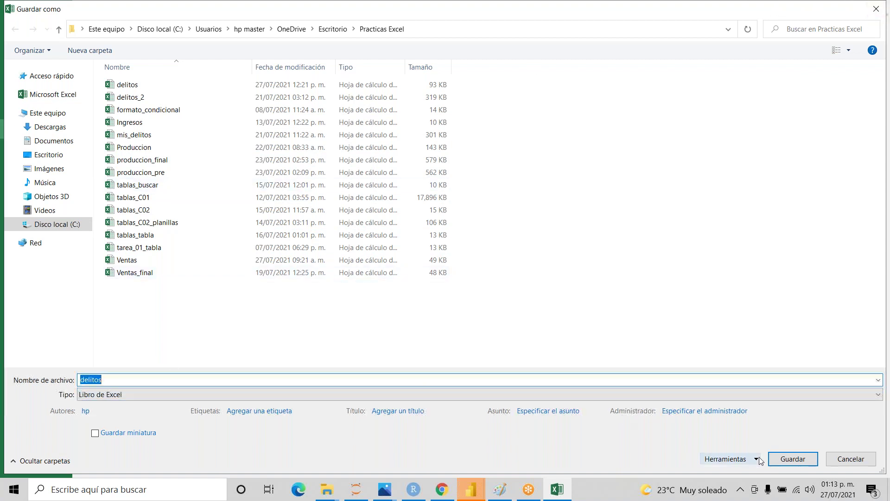
{"action": "left_click", "coordinate": [795, 458]}
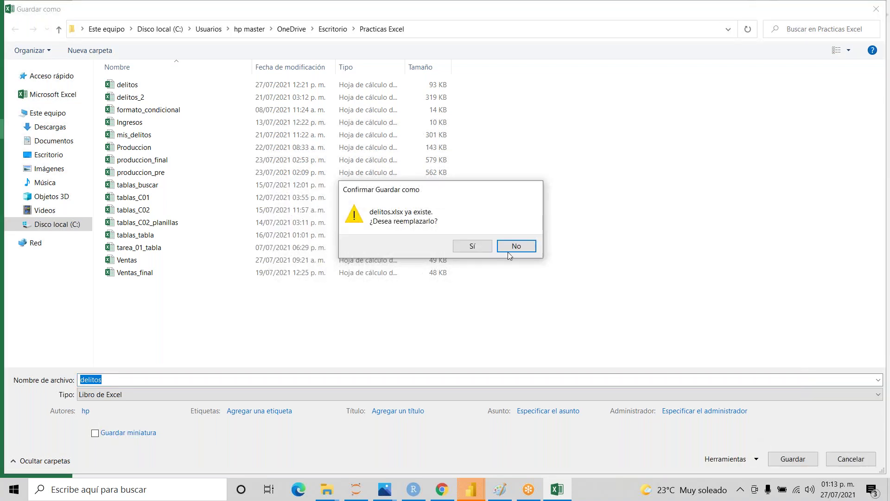
{"action": "left_click", "coordinate": [472, 249]}
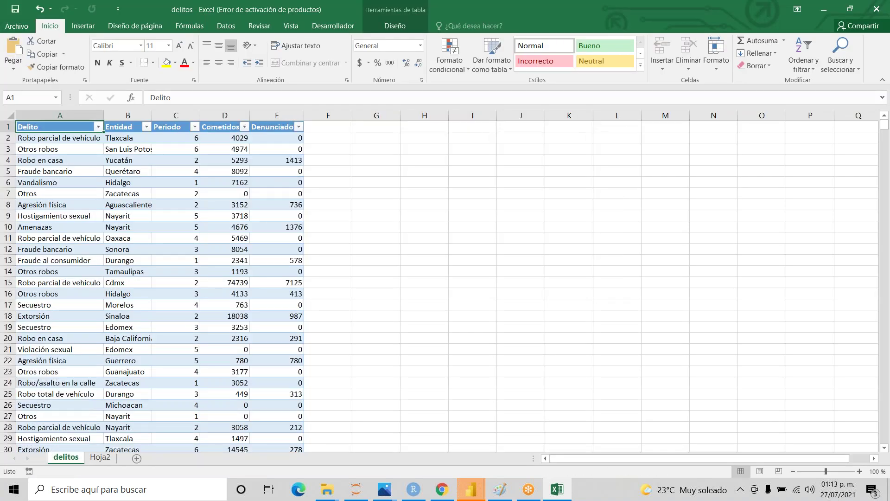
- Switch to the untitled Power BI Desktop report and import the saved delitos workbook from the Practicas Excel folder
{"action": "mouse_move", "coordinate": [478, 497]}
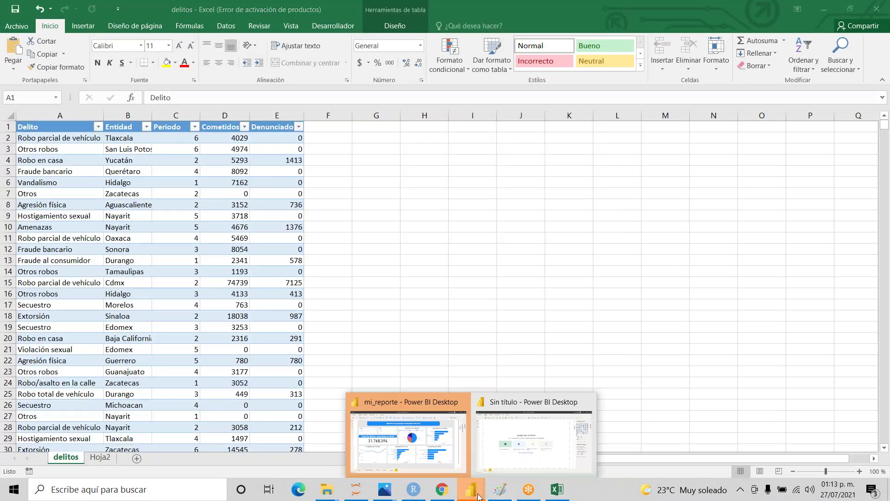
{"action": "left_click", "coordinate": [510, 454]}
{"action": "left_click", "coordinate": [223, 255]}
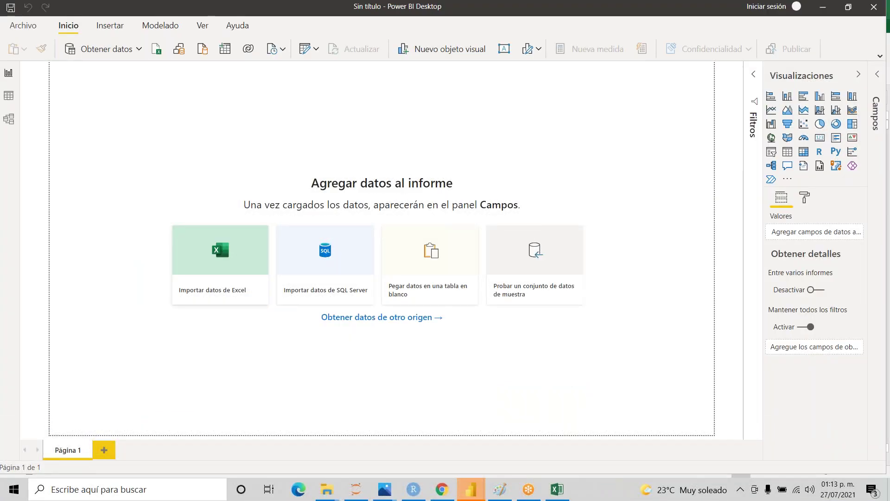
{"action": "left_click", "coordinate": [138, 88]}
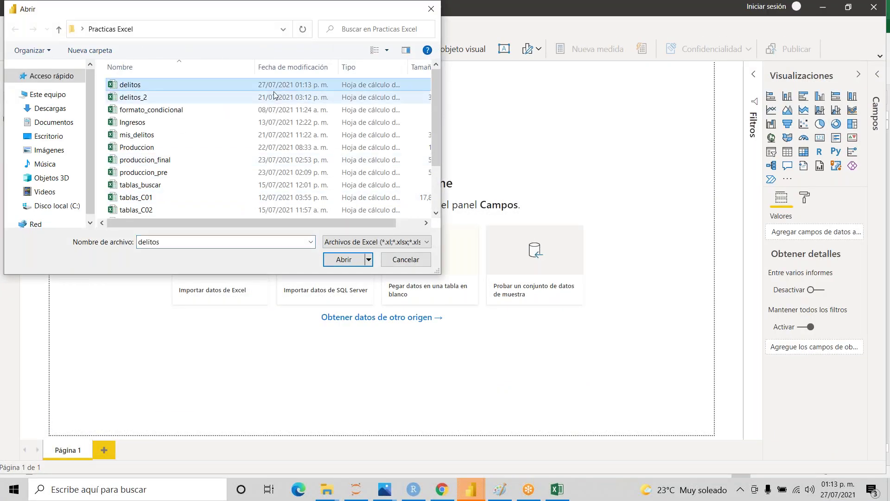
{"action": "left_click", "coordinate": [345, 260]}
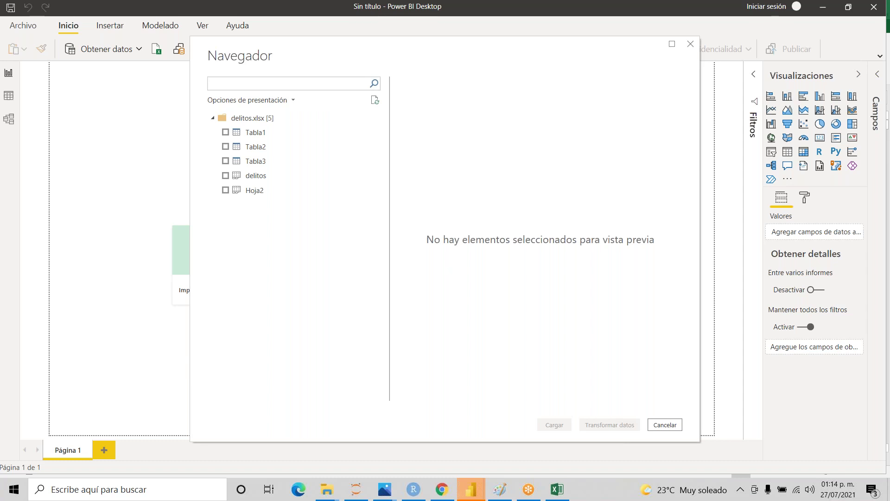
- Review the tables on the delitos and Hoja2 sheets in Excel and return to the untitled Power BI report
{"action": "left_click", "coordinate": [558, 490]}
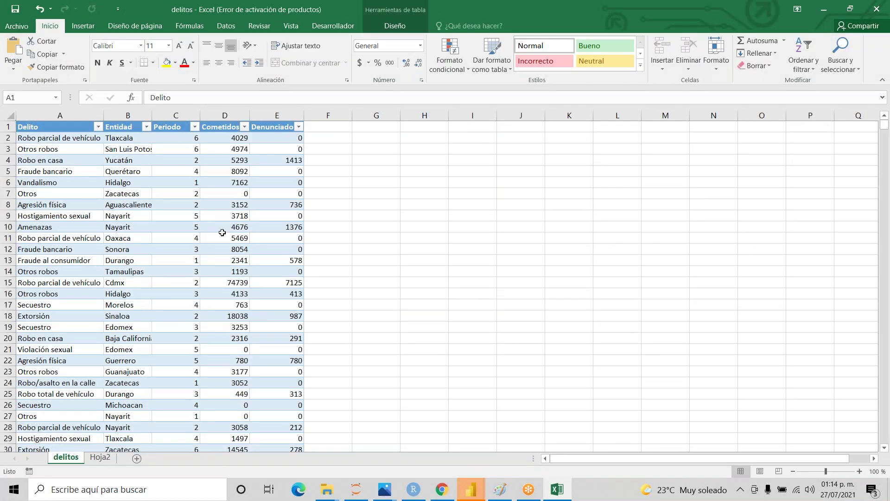
{"action": "left_click", "coordinate": [100, 458]}
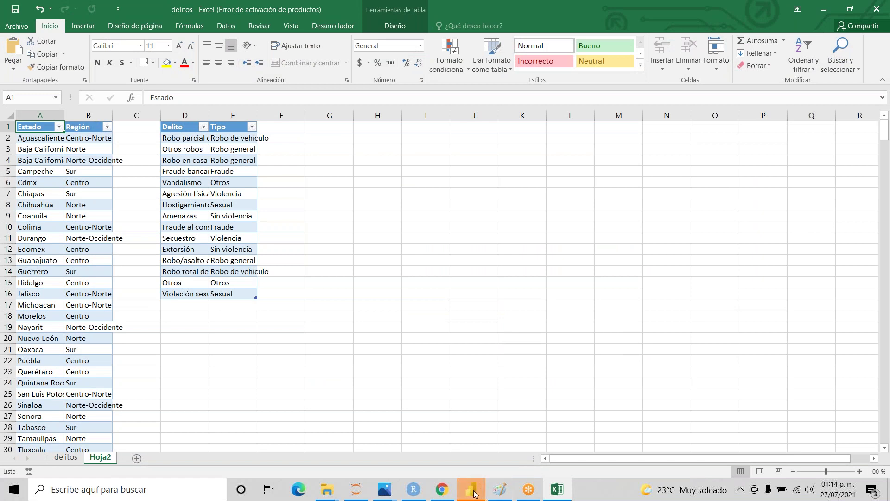
{"action": "mouse_move", "coordinate": [474, 493]}
{"action": "left_click", "coordinate": [513, 462]}
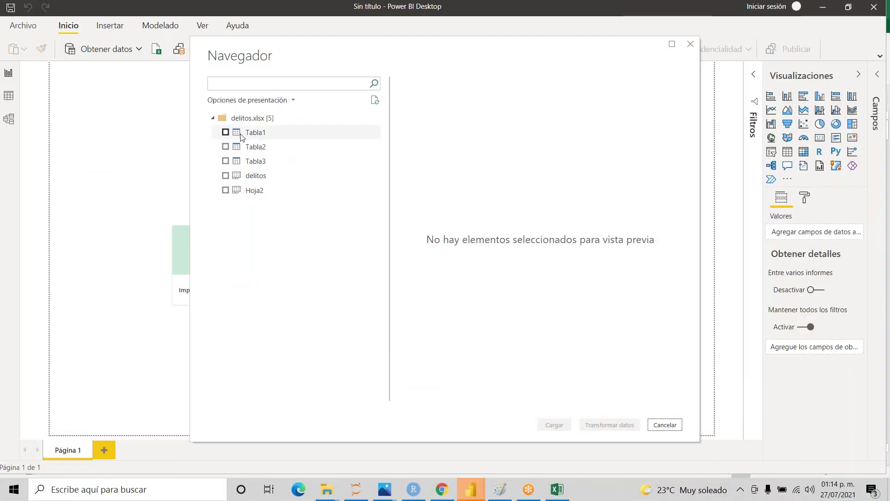
- Preview and select Tabla1, Tabla2 and Tabla3 of delitos.xlsx, and load them into the report
{"action": "left_click", "coordinate": [225, 132]}
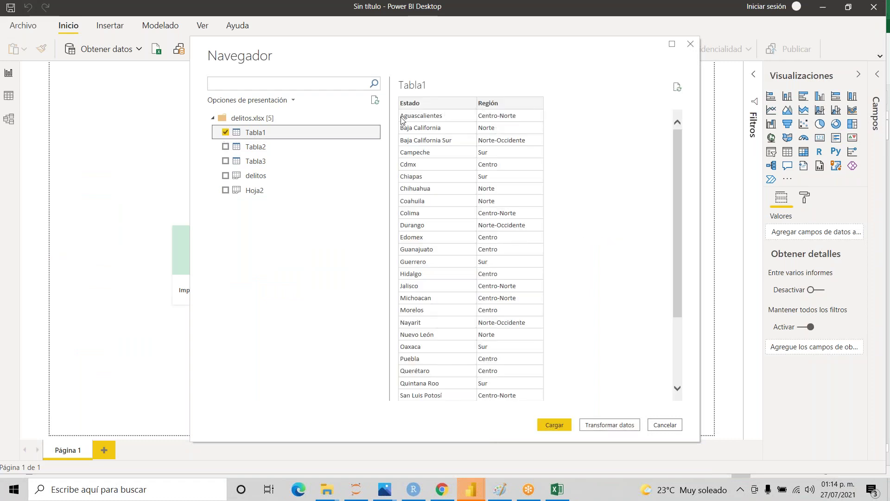
{"action": "left_click", "coordinate": [226, 147]}
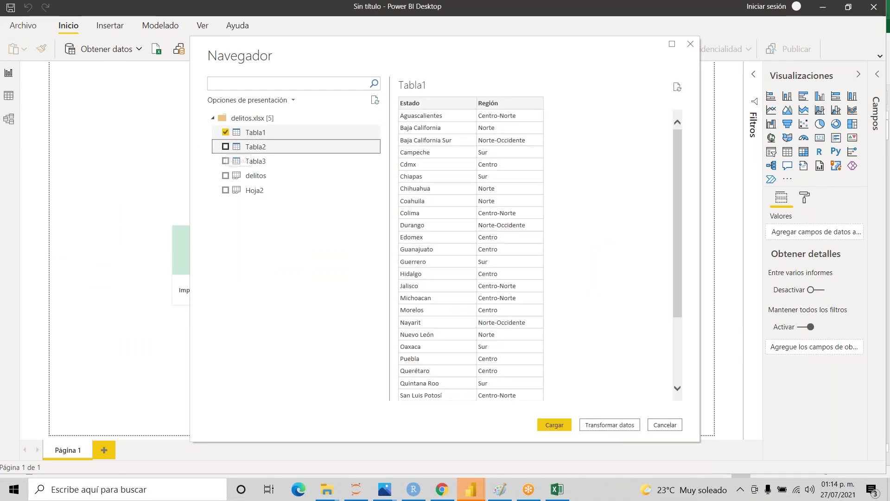
{"action": "left_click", "coordinate": [225, 162]}
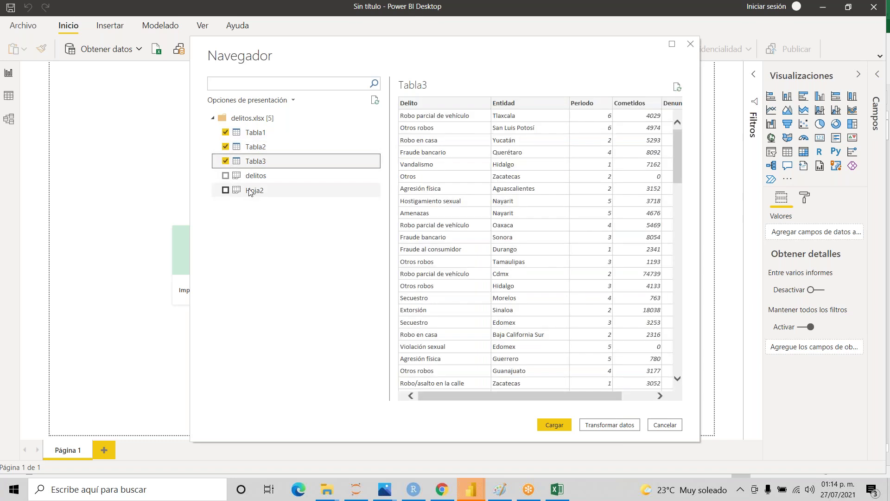
{"action": "left_click", "coordinate": [226, 147]}
{"action": "left_click", "coordinate": [226, 133]}
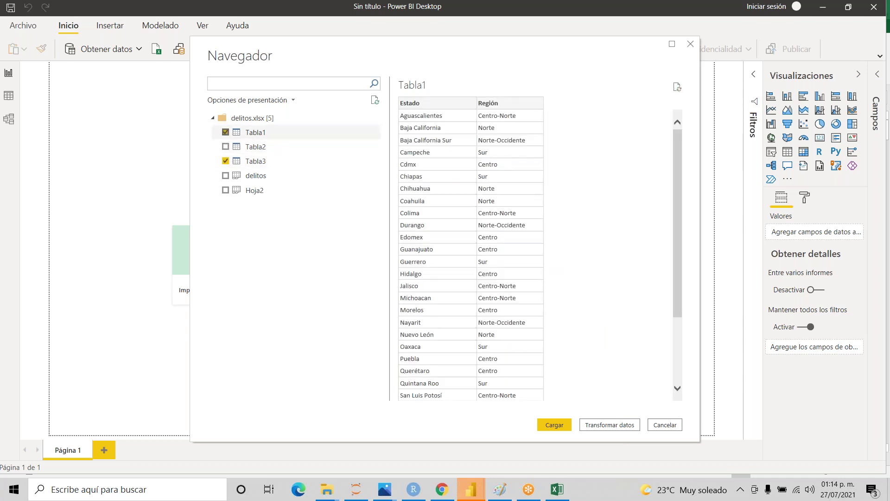
{"action": "left_click", "coordinate": [226, 146]}
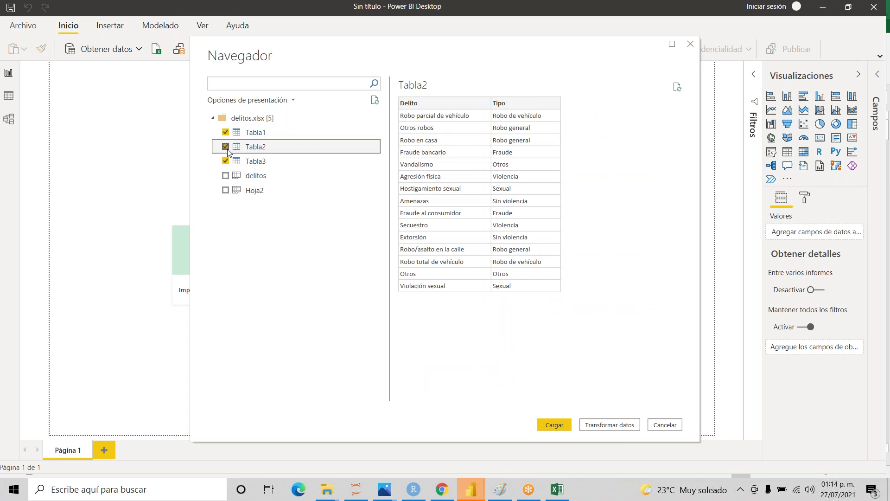
{"action": "left_click", "coordinate": [228, 161]}
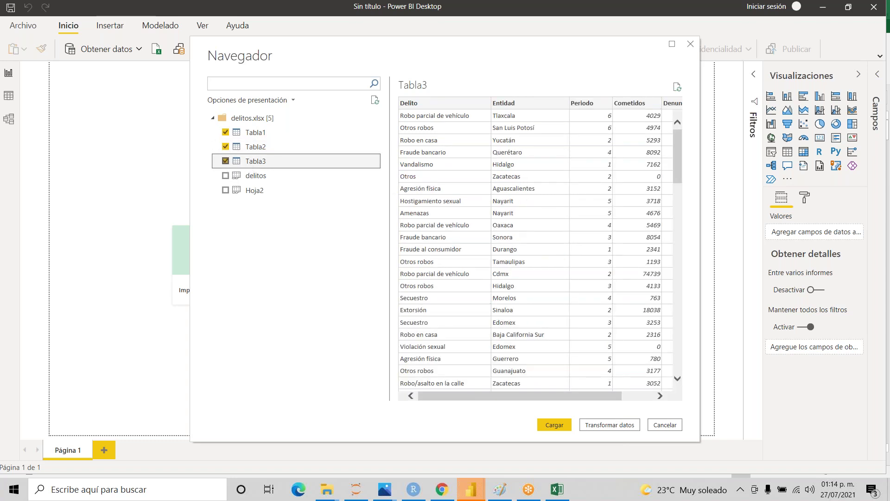
{"action": "left_click_drag", "start_coordinate": [580, 396], "coordinate": [561, 399]}
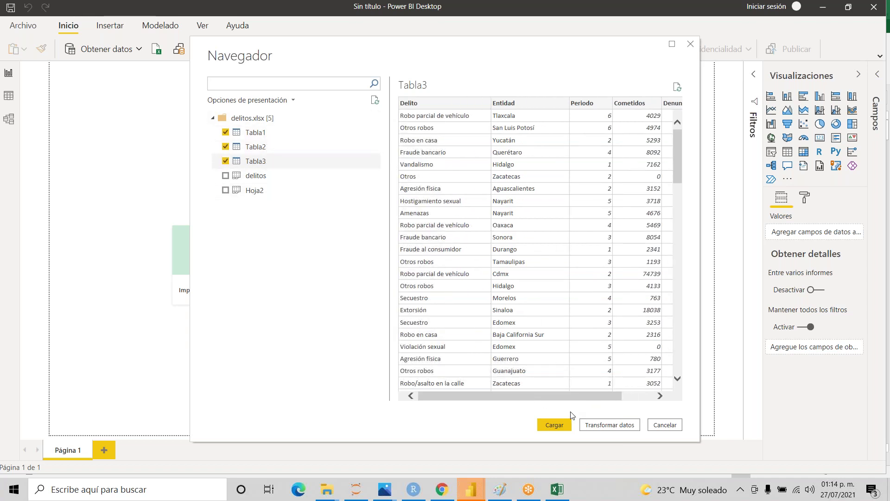
{"action": "left_click", "coordinate": [554, 425]}
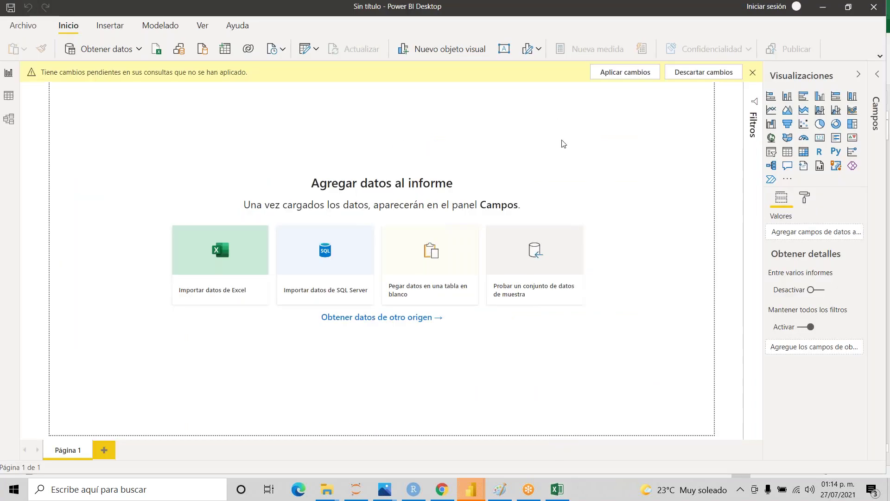
- Switch to Excel and examine the table design settings of the Estado and Región table on Hoja2
{"action": "mouse_move", "coordinate": [558, 493]}
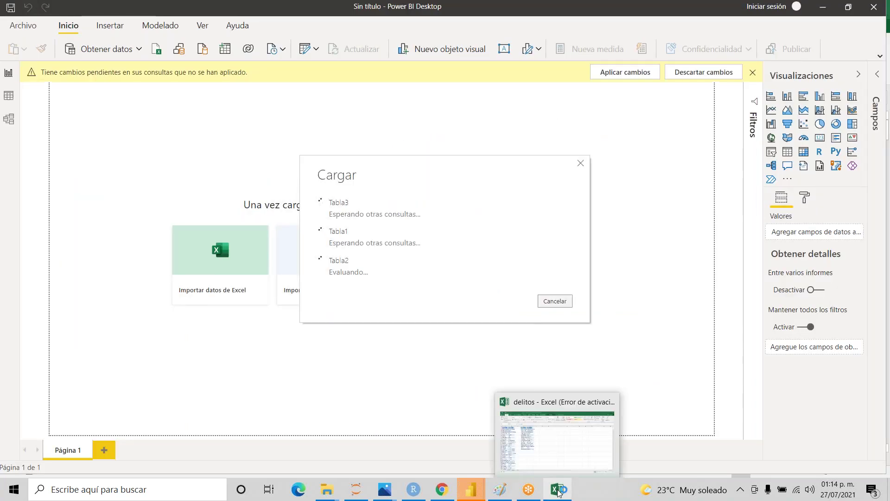
{"action": "left_click", "coordinate": [561, 434]}
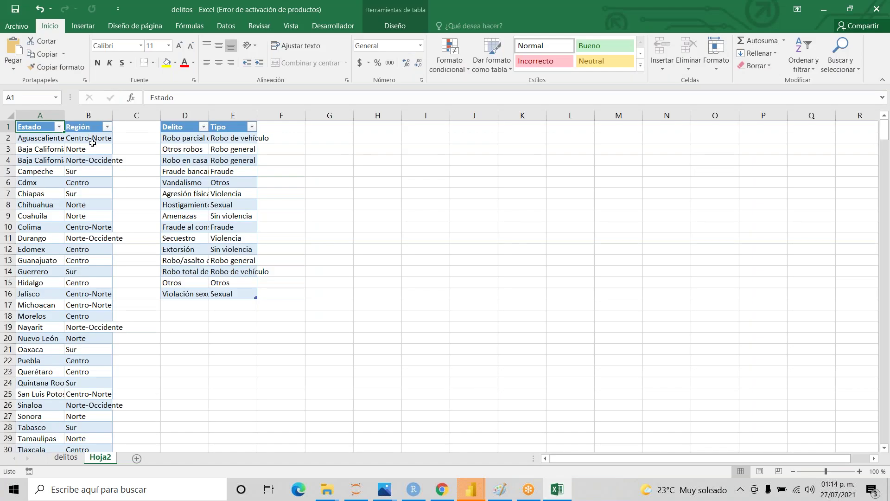
{"action": "left_click", "coordinate": [92, 162]}
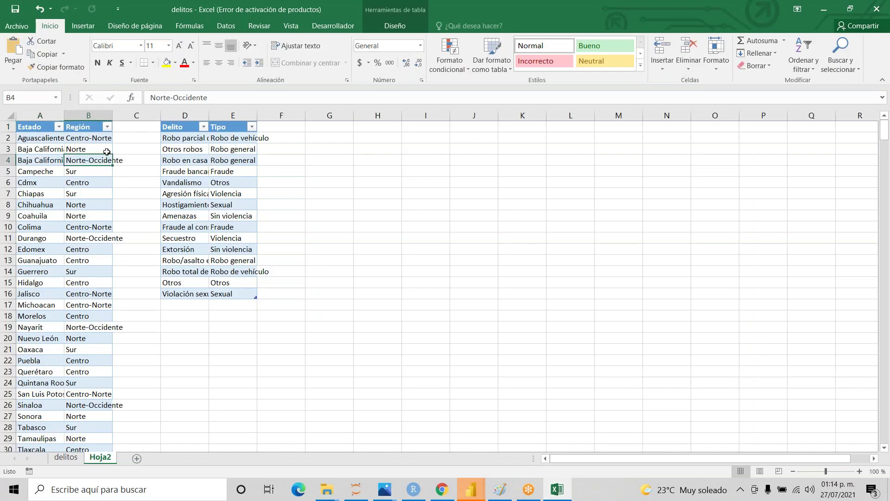
{"action": "left_click", "coordinate": [417, 26]}
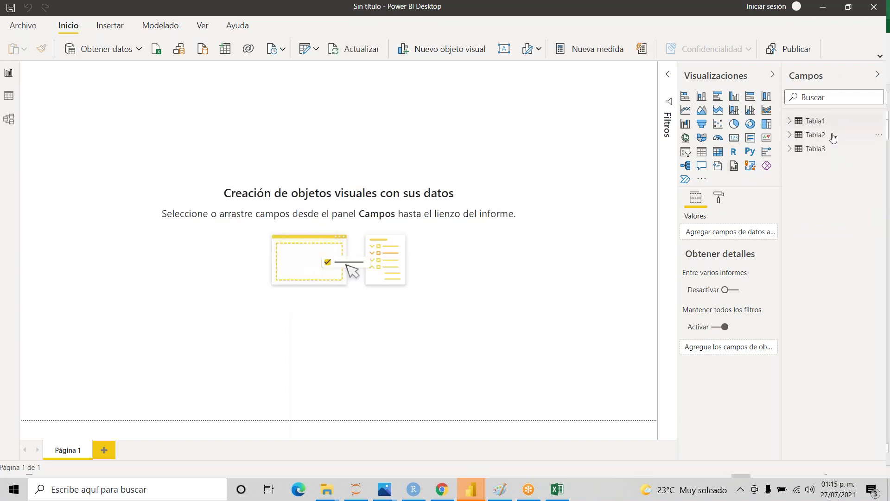
- Expand Tabla1 and Tabla2 in the untitled Power BI report to examine their columns
{"action": "right_click", "coordinate": [793, 123]}
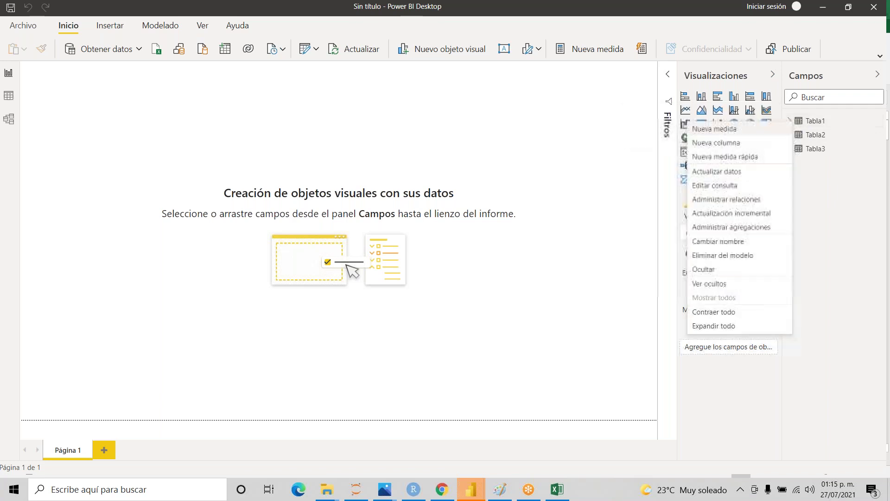
{"action": "left_click", "coordinate": [791, 121]}
{"action": "left_click", "coordinate": [789, 120]}
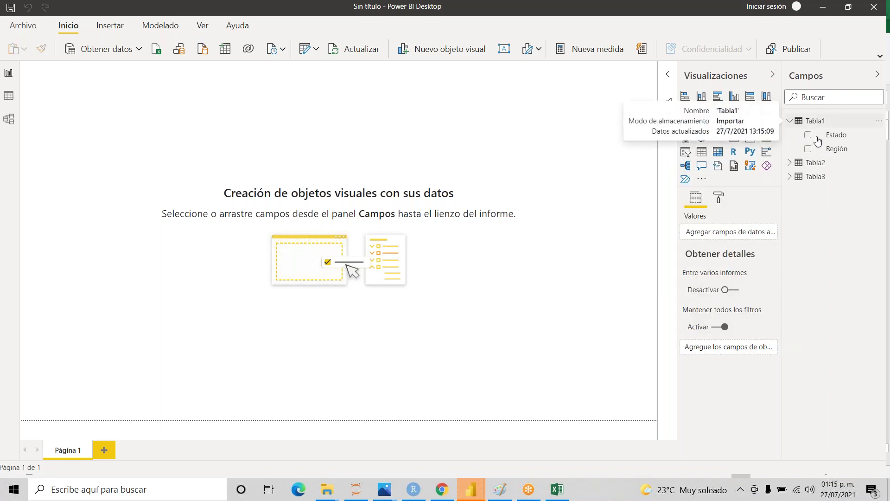
{"action": "left_click", "coordinate": [790, 162]}
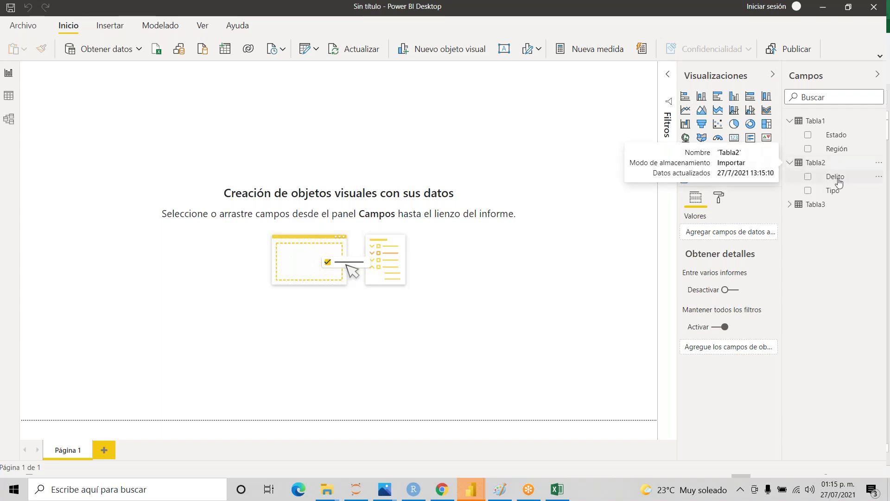
- Expand Tabla3 and rename Tabla1, the Estado and Región table, as Tabla_regiones
{"action": "left_click", "coordinate": [790, 205]}
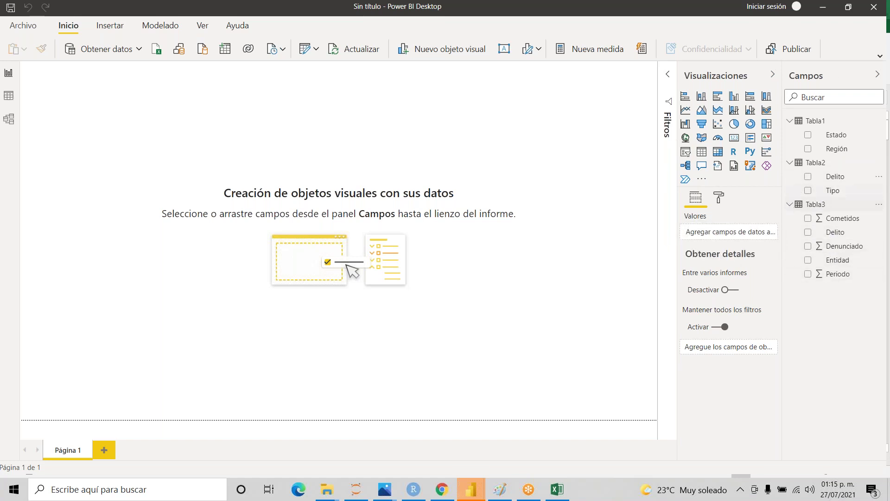
{"action": "left_click", "coordinate": [813, 121]}
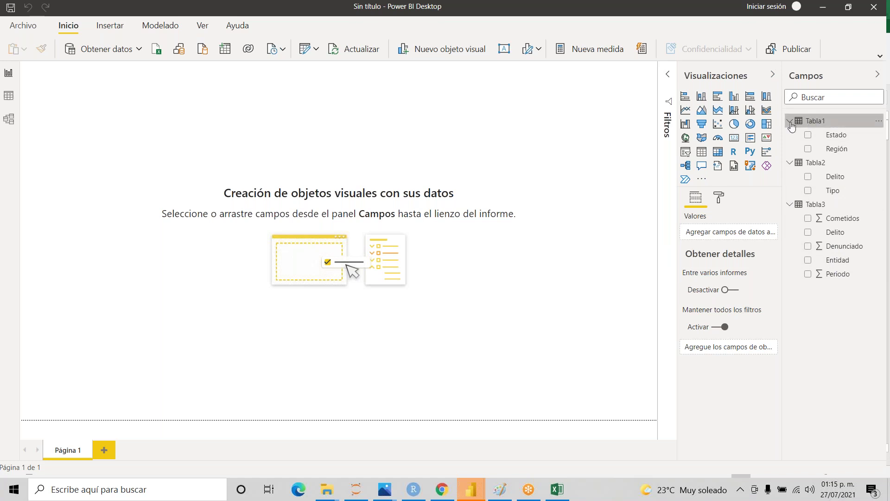
{"action": "left_click", "coordinate": [816, 121]}
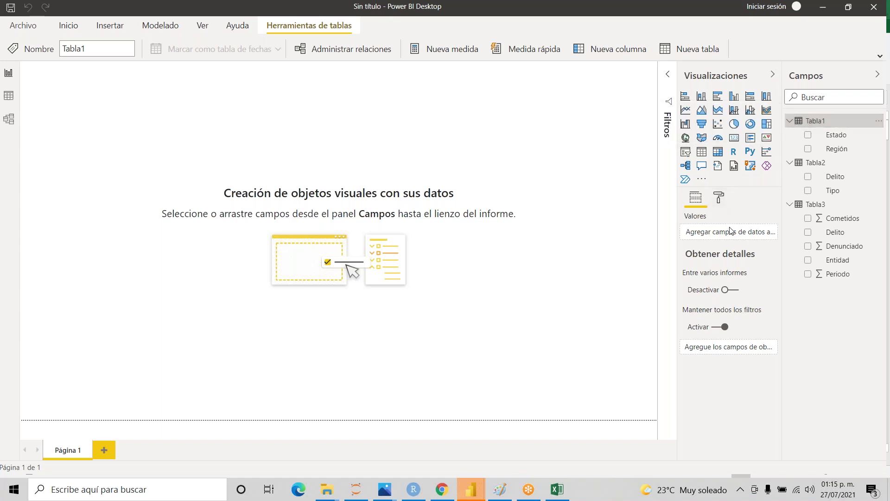
{"action": "double_click", "coordinate": [816, 122]}
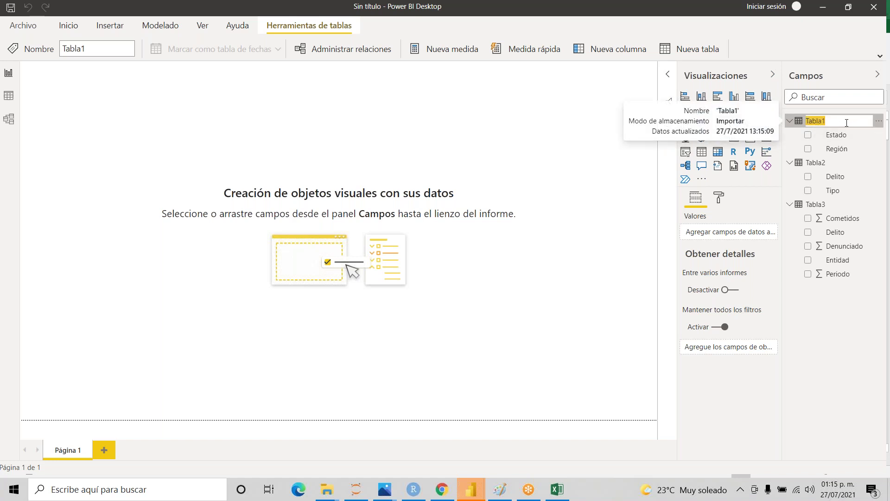
{"action": "key", "text": "BackSpace"}
{"action": "type", "text": "Tabla_regiones"}
{"action": "key", "text": "Return"}
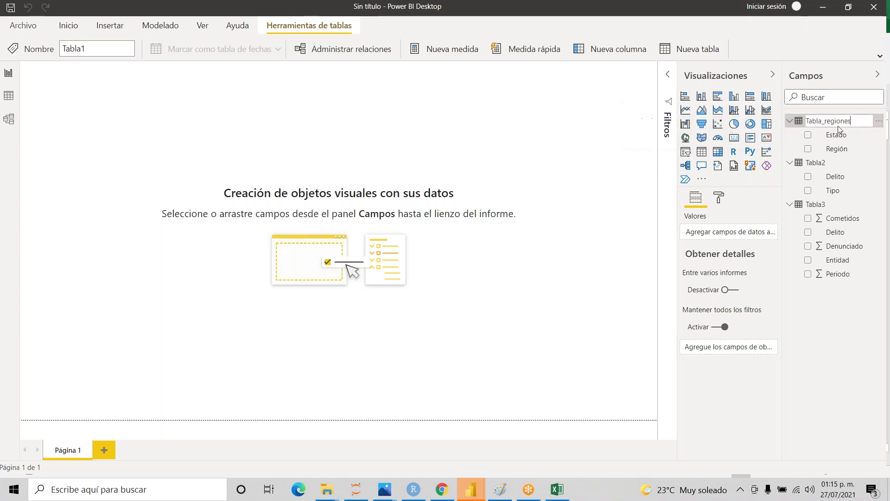
- Rename Tabla2, the Delito and Tipo table, as Tabla_tipos
{"action": "double_click", "coordinate": [818, 166]}
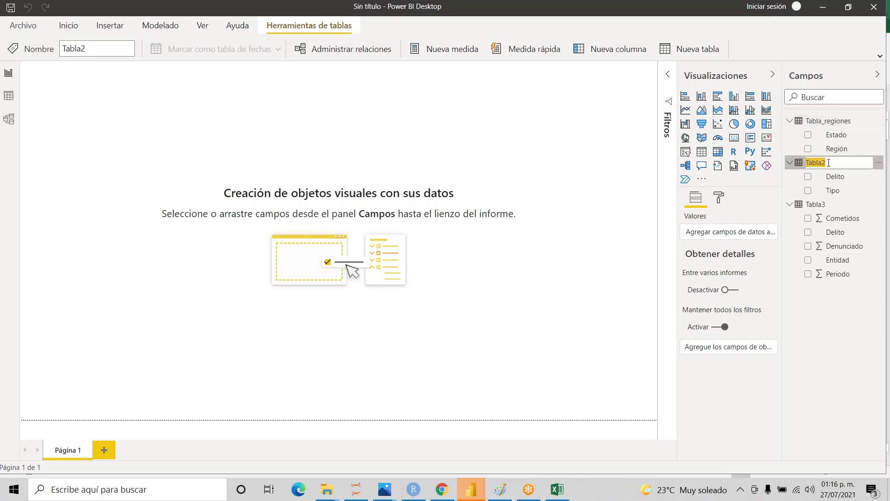
{"action": "key", "text": "BackSpace"}
{"action": "type", "text": "ipoipos"}
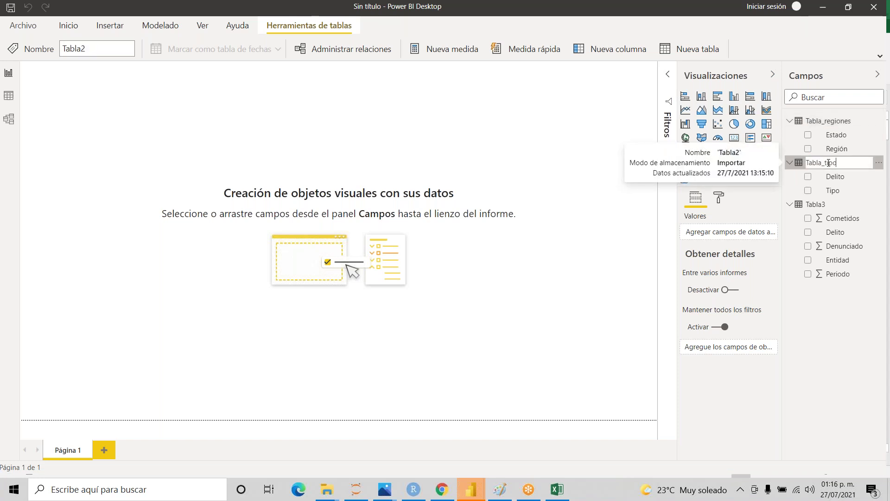
{"action": "key", "text": "Return"}
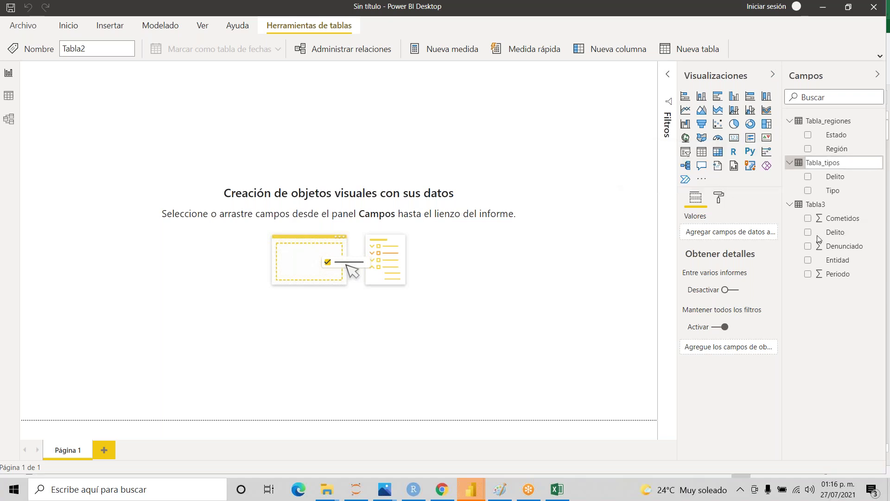
- Rename Tabla3, the table of committed and reported crimes, as Tabla_datos
{"action": "double_click", "coordinate": [815, 205]}
{"action": "key", "text": "BackSpace"}
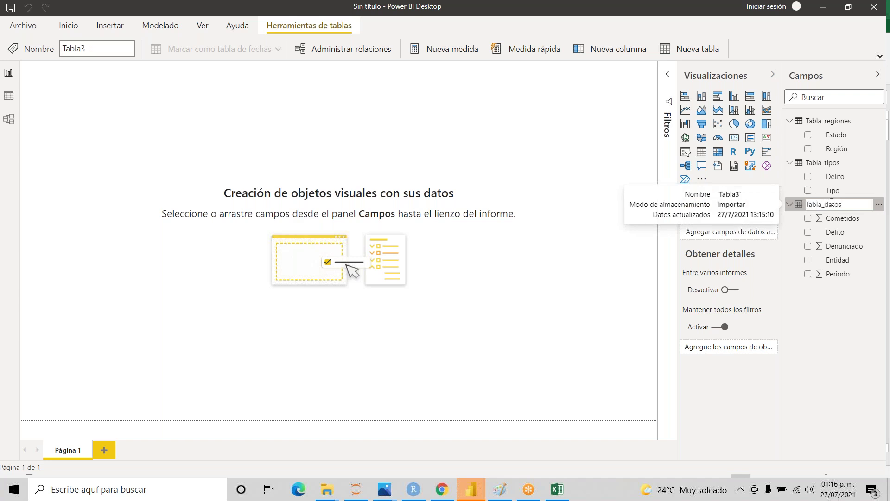
{"action": "type", "text": "Tabla_datos"}
{"action": "key", "text": "Return"}
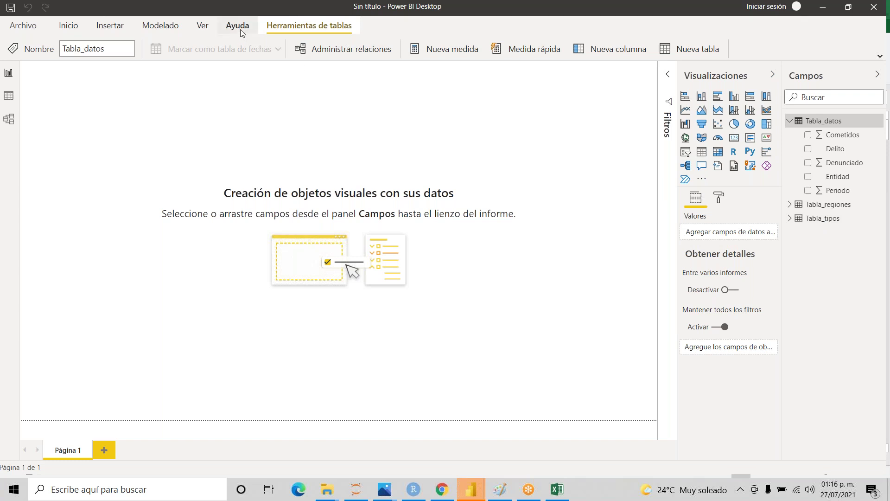
- Open the Power Query editor and review the Tabla_regiones, Tabla_tipos and Tabla_datos queries
{"action": "left_click", "coordinate": [69, 25]}
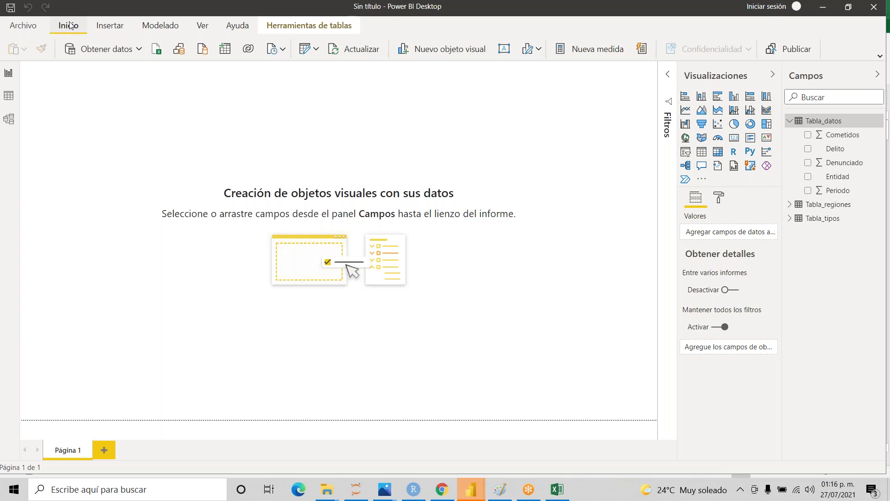
{"action": "left_click", "coordinate": [304, 51]}
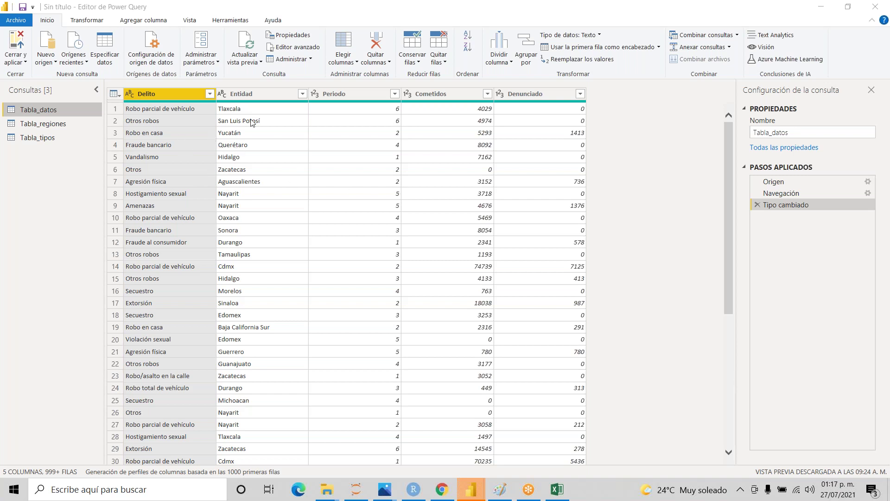
{"action": "key", "text": "alt+Tab"}
{"action": "key", "text": "alt+Tab"}
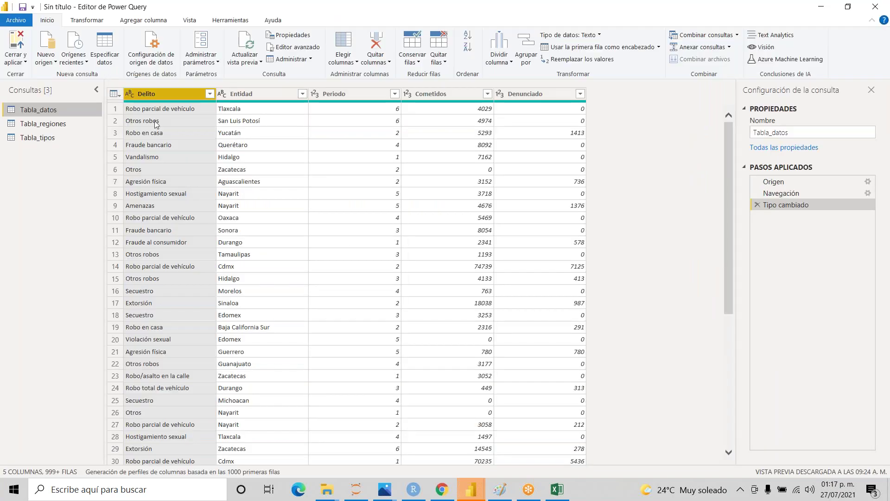
{"action": "left_click", "coordinate": [41, 124]}
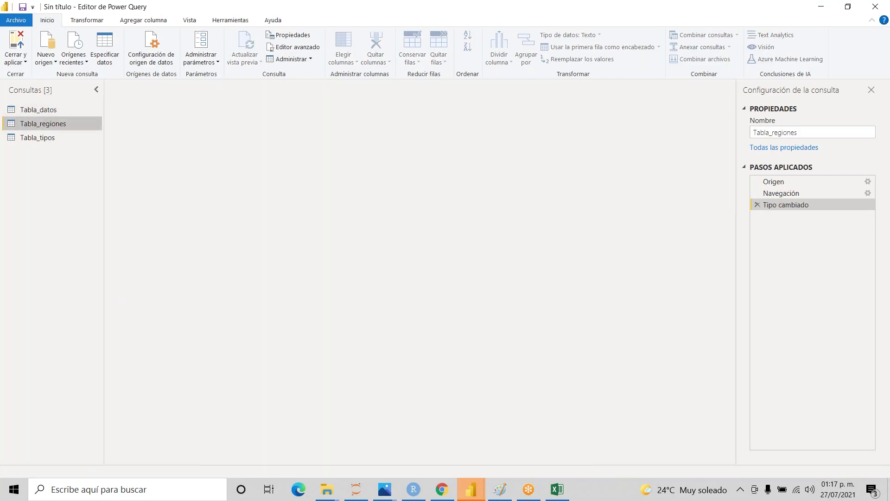
{"action": "left_click", "coordinate": [42, 137]}
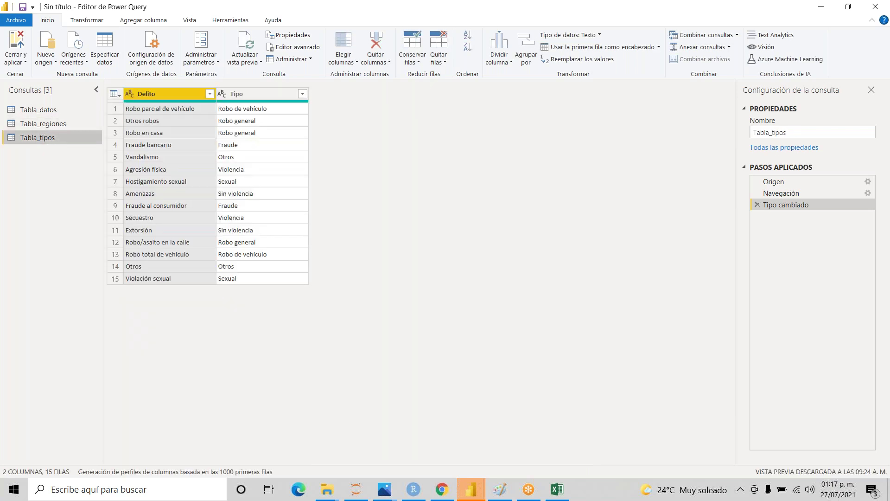
{"action": "left_click", "coordinate": [41, 110]}
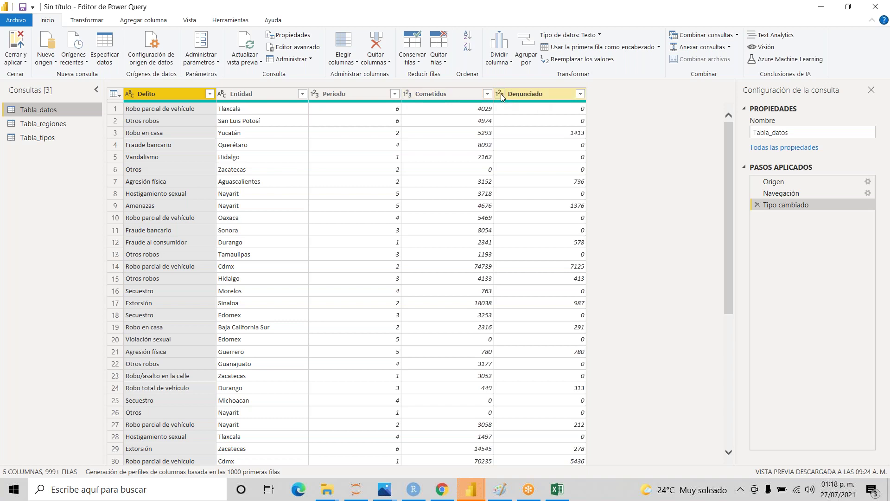
- Change the data type of the Periodo column in Tabla_datos to Texto, adding the conversion as a new step
{"action": "left_click", "coordinate": [315, 96]}
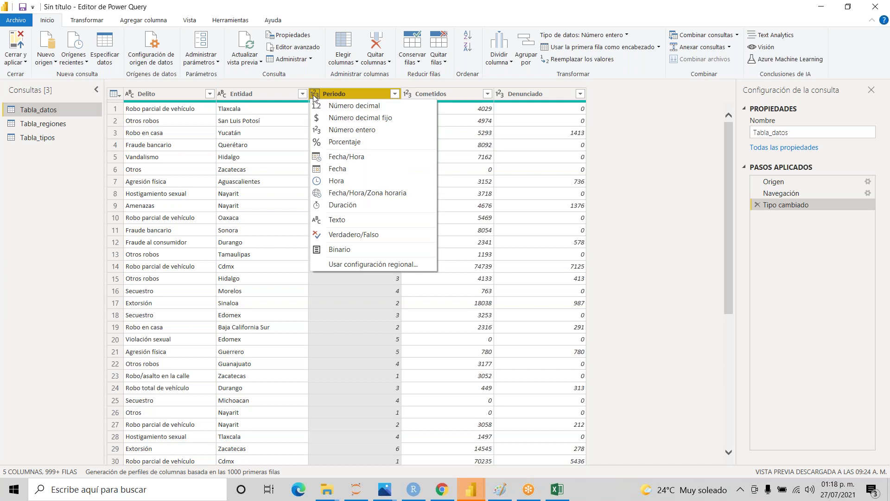
{"action": "left_click", "coordinate": [338, 220]}
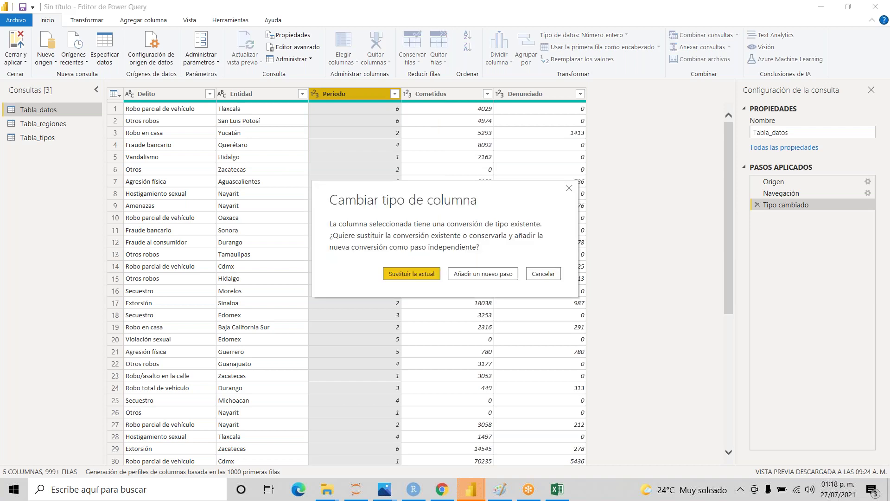
{"action": "left_click", "coordinate": [474, 277]}
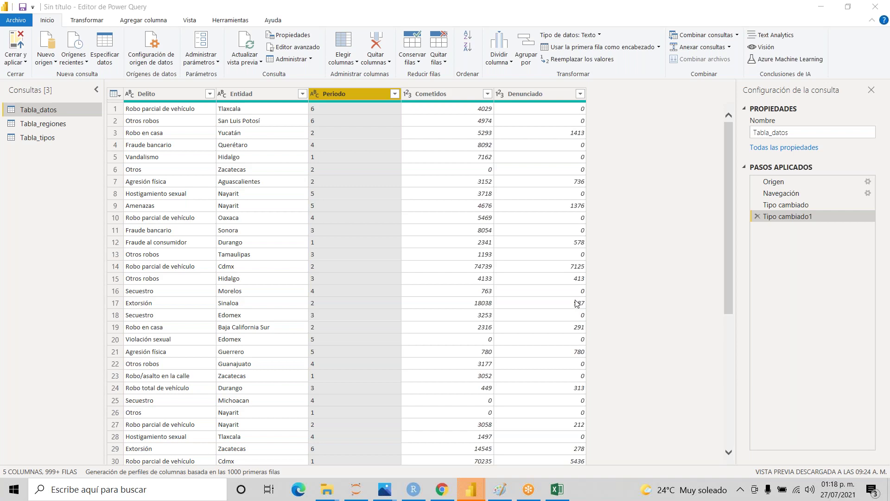
- Set the Periodo column back to Número entero as a new step and compare the last two type-change steps
{"action": "left_click", "coordinate": [316, 94]}
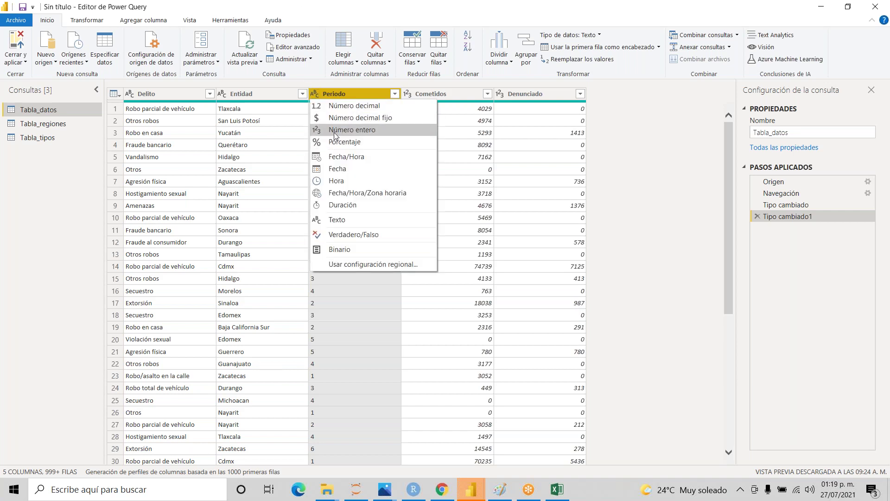
{"action": "left_click", "coordinate": [336, 131]}
{"action": "left_click", "coordinate": [468, 278]}
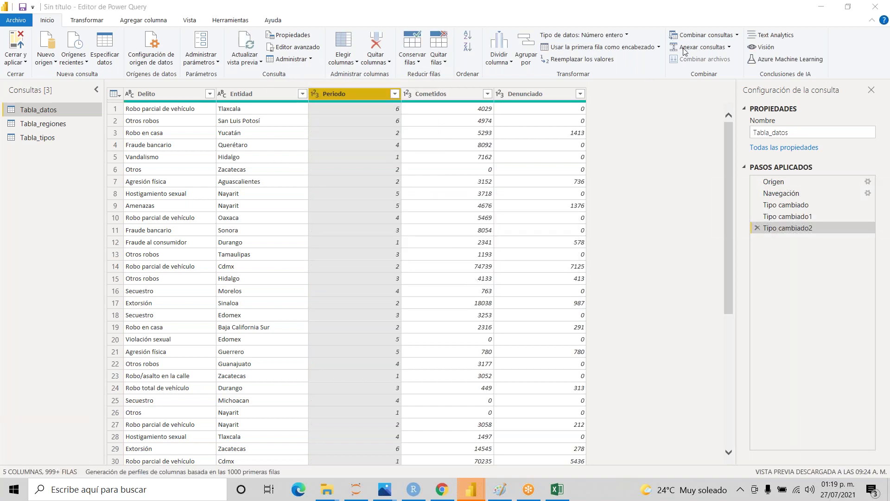
{"action": "left_click", "coordinate": [787, 216]}
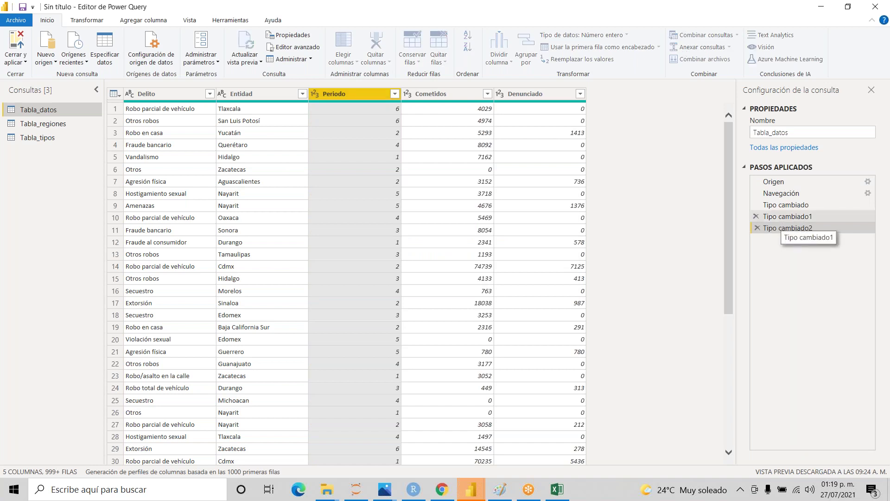
{"action": "right_click", "coordinate": [787, 230]}
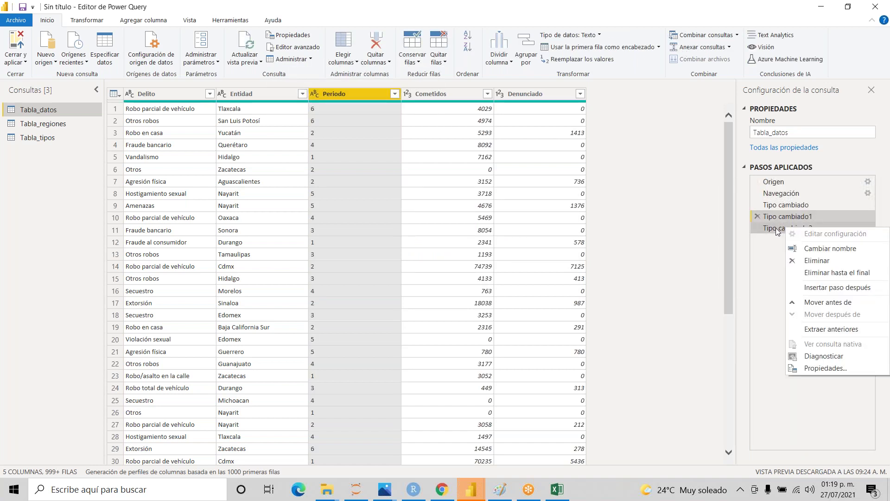
{"action": "left_click", "coordinate": [776, 227]}
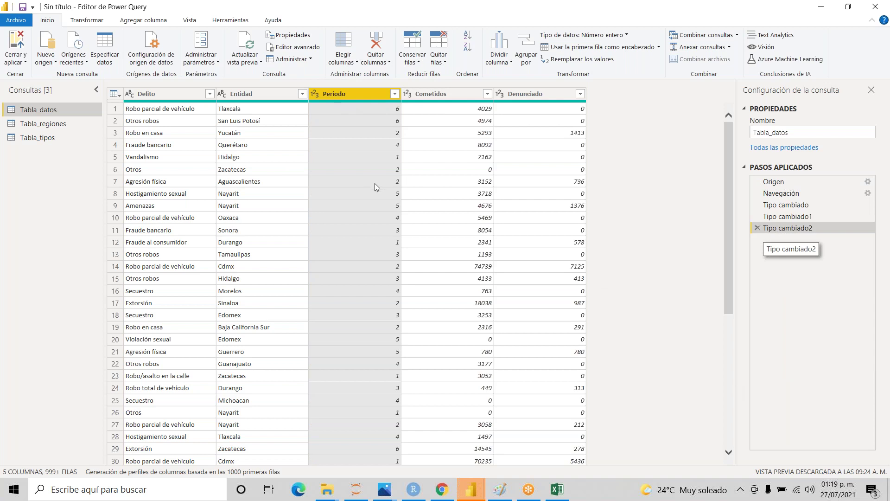
- Filter the Periodo column of Tabla_datos to keep only the value 2
{"action": "left_click", "coordinate": [396, 94]}
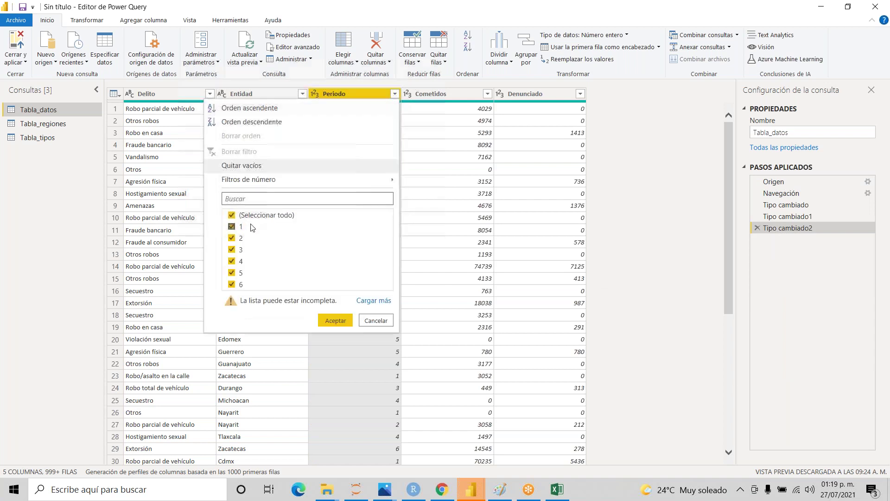
{"action": "left_click", "coordinate": [232, 215]}
{"action": "left_click", "coordinate": [232, 237]}
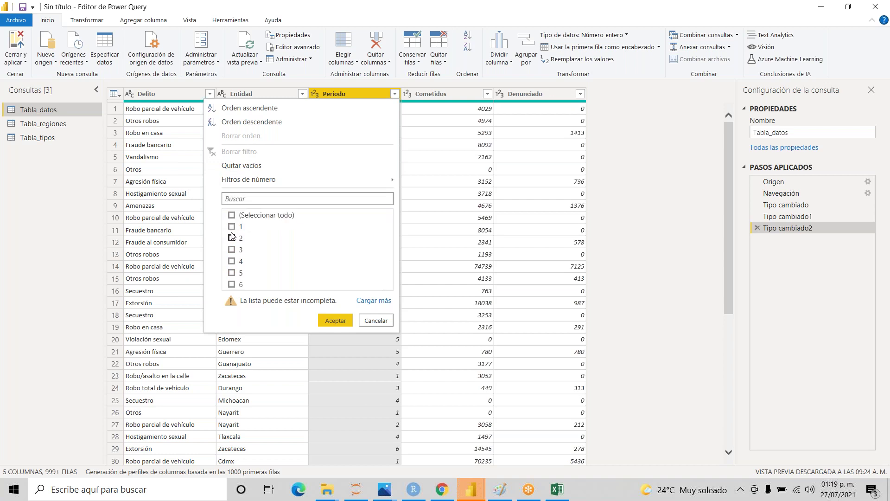
{"action": "left_click", "coordinate": [335, 321]}
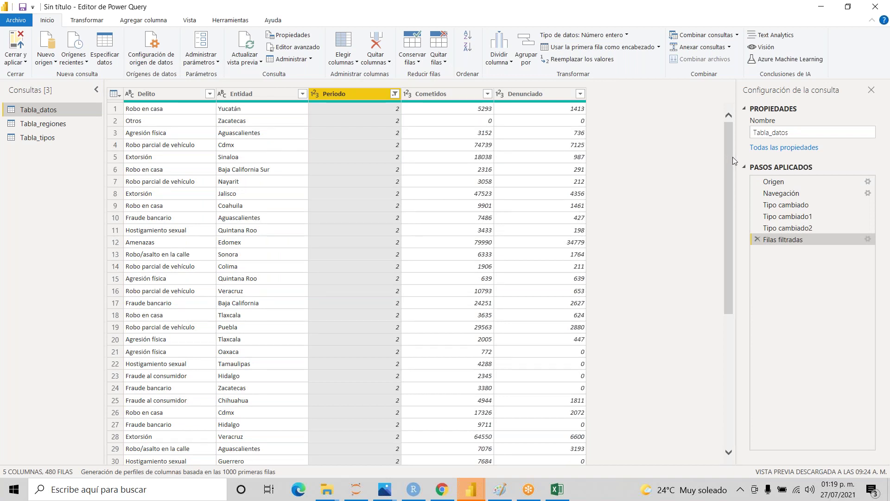
- Review the filtered rows, check the source table on the delitos sheet in Excel and return to the Power Query editor
{"action": "scroll", "coordinate": [728, 148], "scroll_direction": "down", "scroll_amount": 5}
{"action": "scroll", "coordinate": [724, 129], "scroll_direction": "up", "scroll_amount": 5}
{"action": "mouse_move", "coordinate": [394, 100]}
{"action": "key", "text": "alt+Tab"}
{"action": "key", "text": "alt+Tab"}
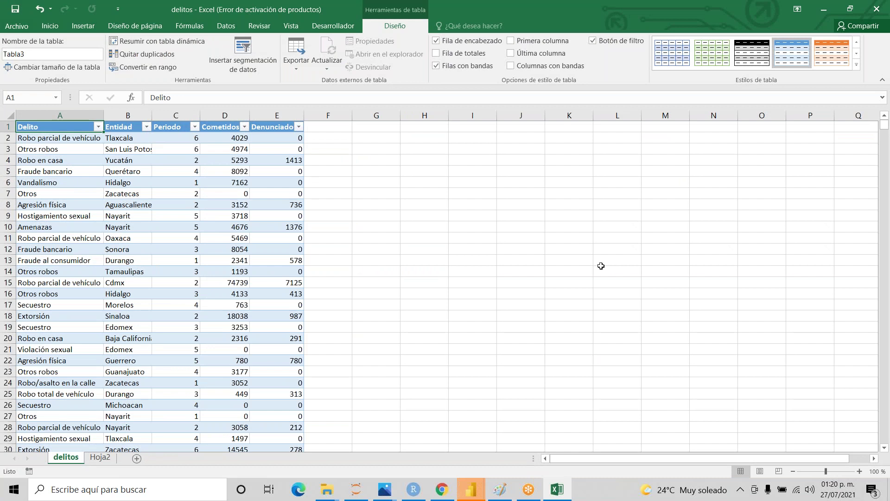
{"action": "key", "text": "alt+Tab"}
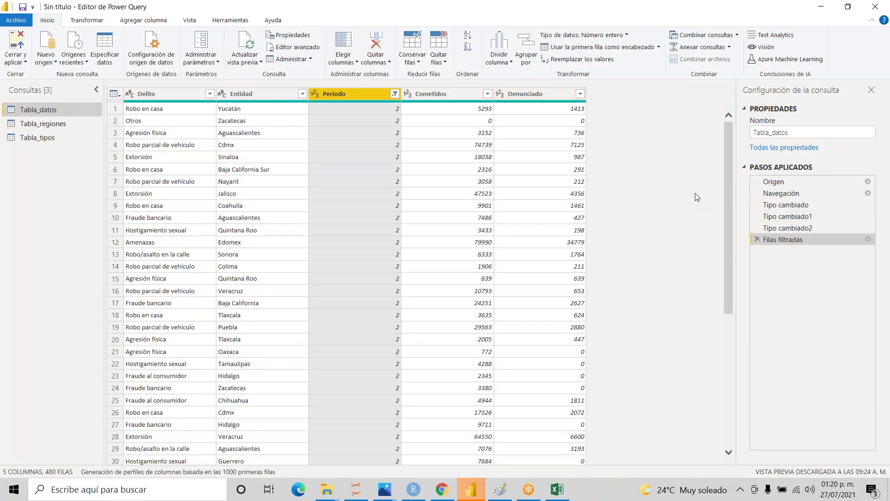
- Remove the restriction on Periodo in Tabla_datos by including all values from 1 to 6 in its filter
{"action": "left_click", "coordinate": [394, 94]}
{"action": "double_click", "coordinate": [236, 217]}
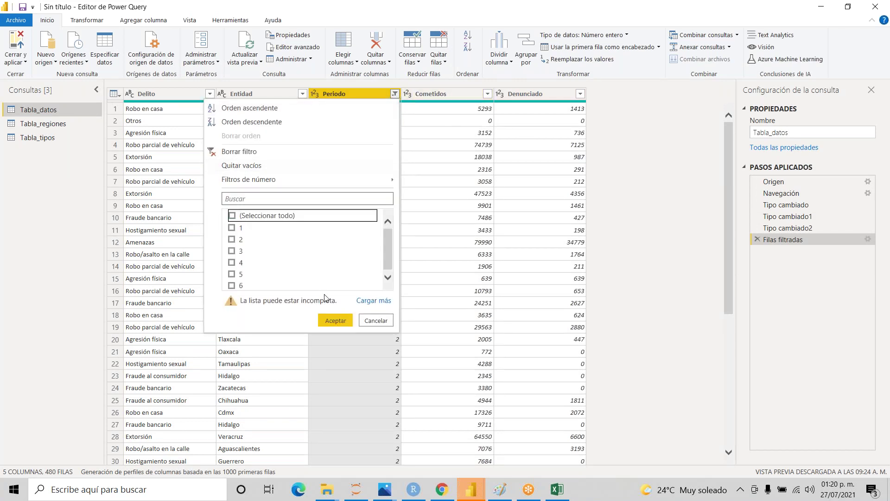
{"action": "left_click", "coordinate": [334, 320]}
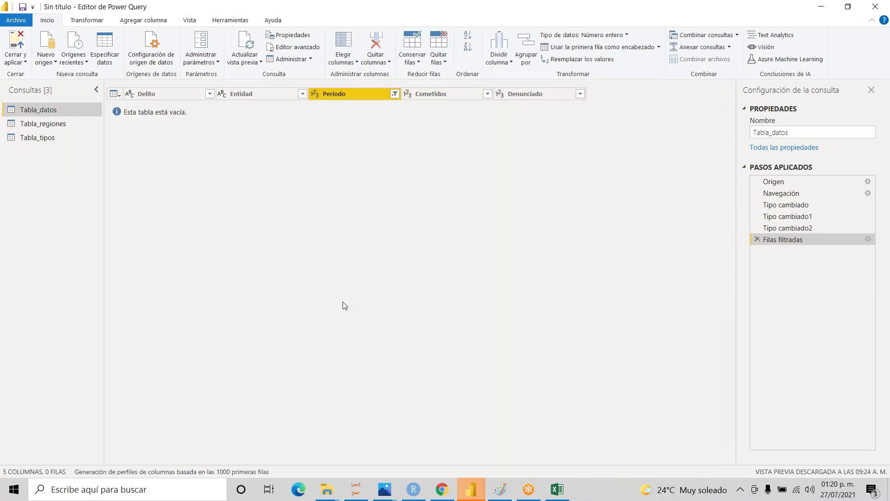
{"action": "left_click", "coordinate": [394, 93]}
{"action": "left_click", "coordinate": [231, 215]}
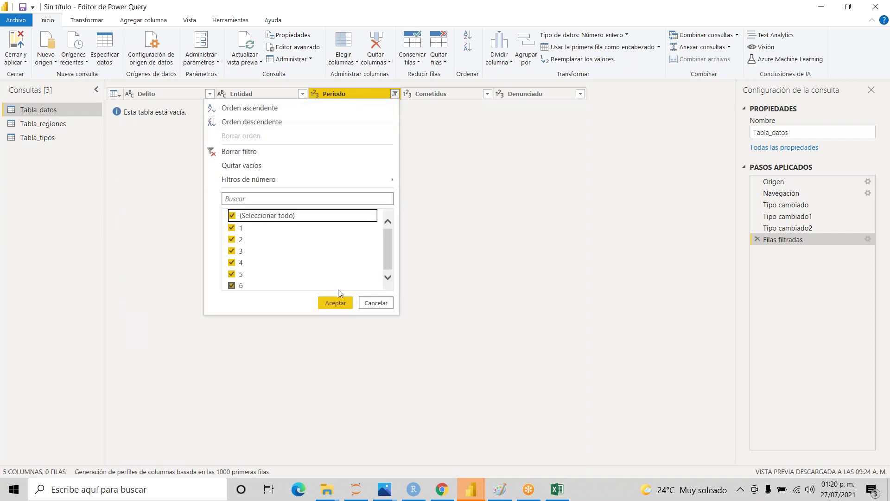
{"action": "left_click", "coordinate": [335, 302]}
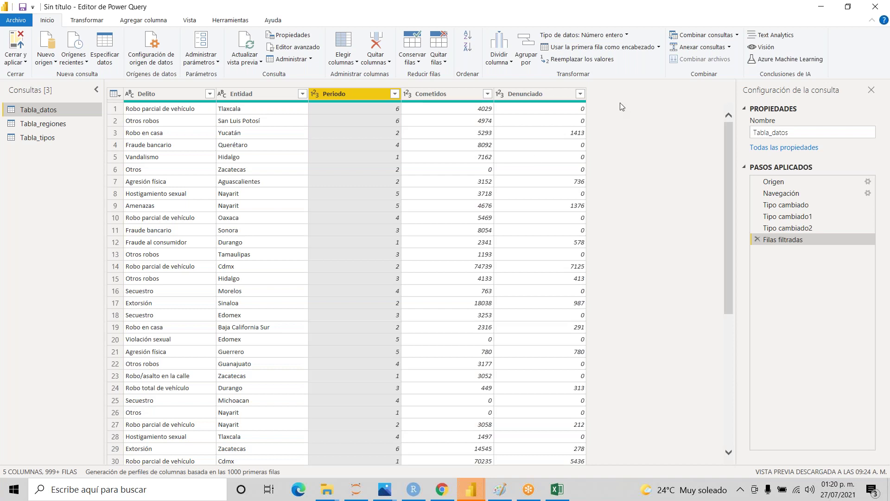
- Close Power Query applying the changes, and add an empty matrix visual to Página 1
{"action": "left_click", "coordinate": [14, 45]}
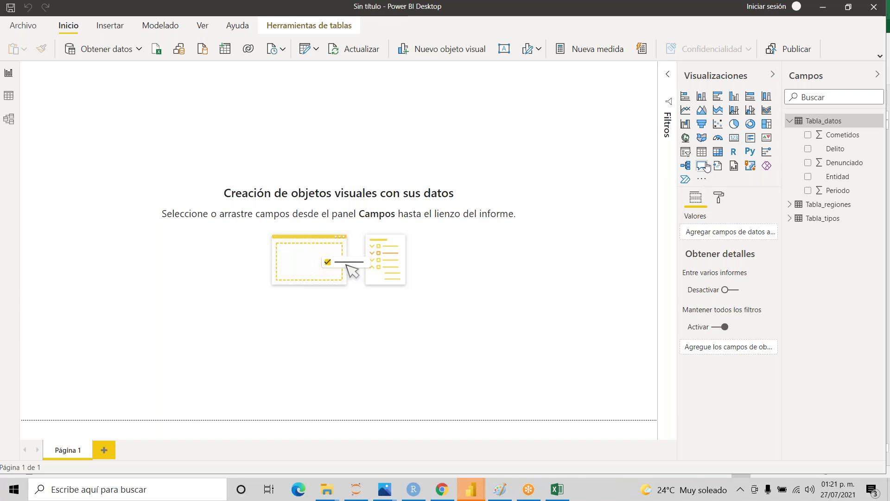
{"action": "left_click", "coordinate": [717, 156]}
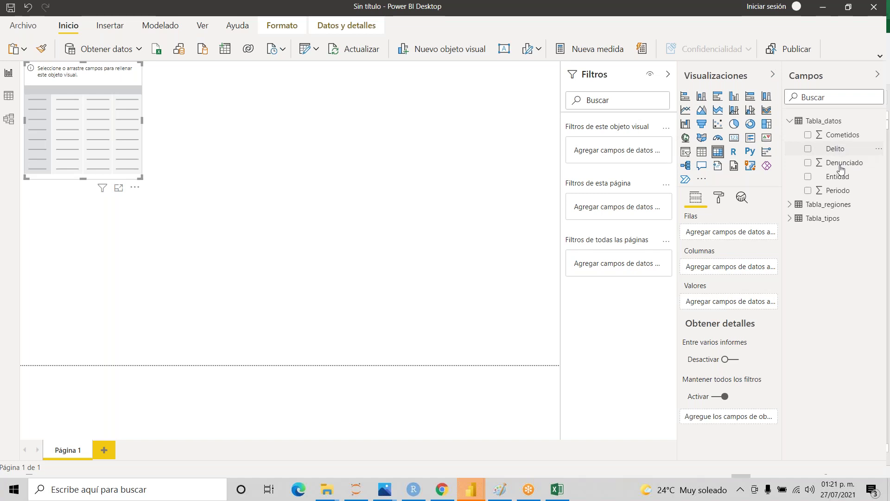
- Fill the empty matrix with Entidad as rows and Cometidos as values, and move it slightly inward from the page's corner
{"action": "left_click_drag", "start_coordinate": [787, 213], "coordinate": [750, 227]}
{"action": "left_click_drag", "start_coordinate": [850, 139], "coordinate": [746, 310]}
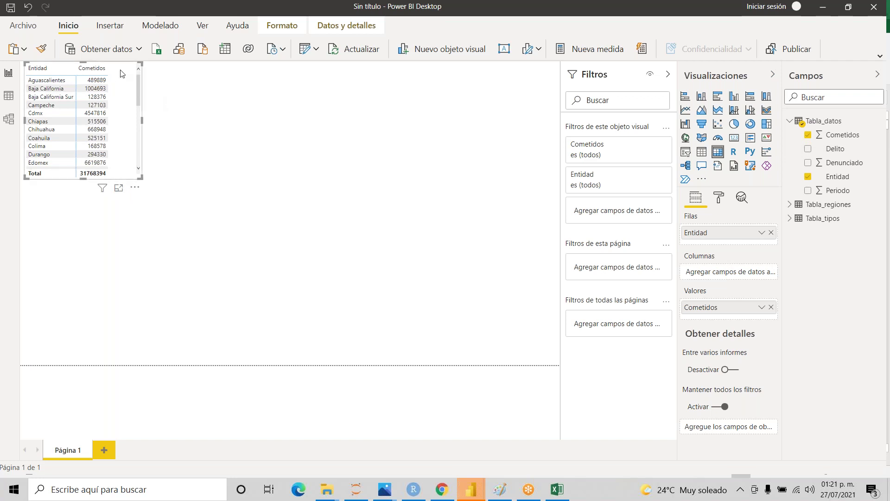
{"action": "left_click_drag", "start_coordinate": [130, 101], "coordinate": [181, 159]}
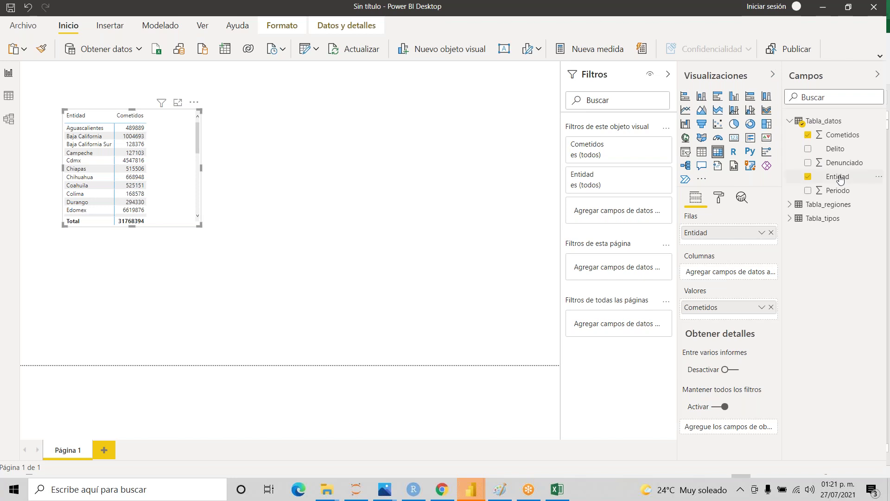
- Format the Cometidos field of Tabla_datos with a thousands separator
{"action": "left_click", "coordinate": [842, 135]}
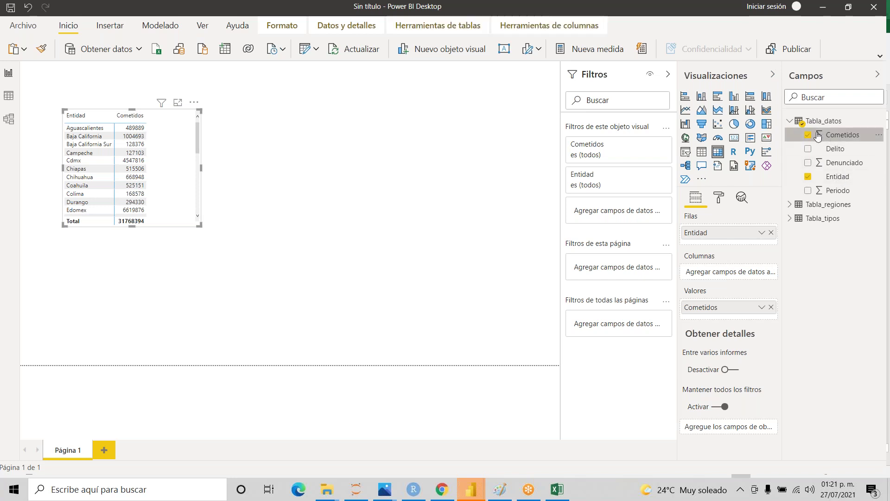
{"action": "left_click", "coordinate": [532, 27]}
{"action": "left_click", "coordinate": [452, 26]}
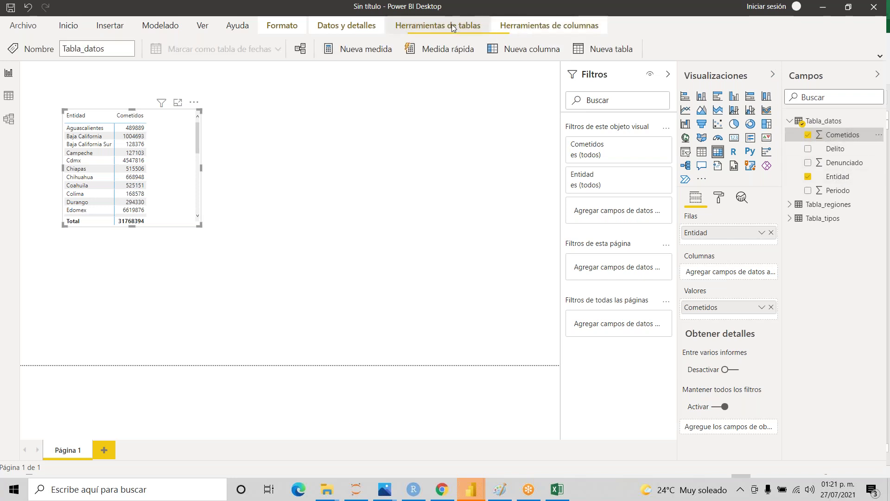
{"action": "left_click", "coordinate": [505, 27]}
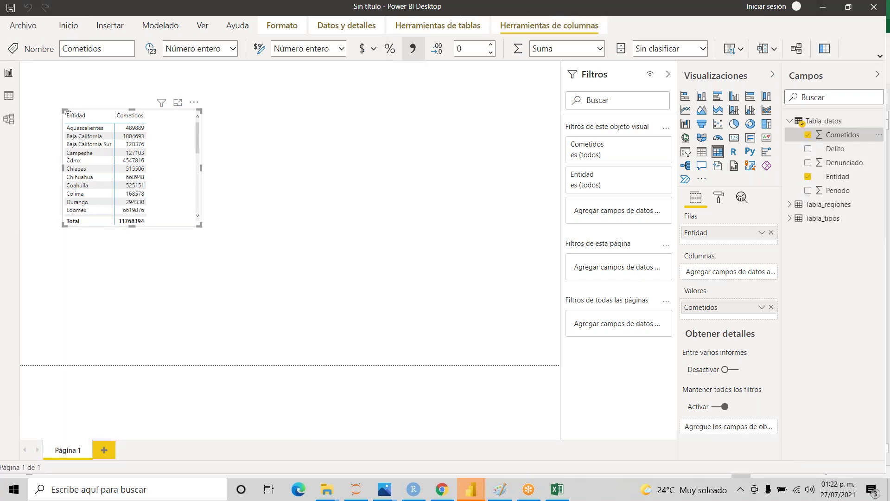
{"action": "left_click", "coordinate": [412, 48]}
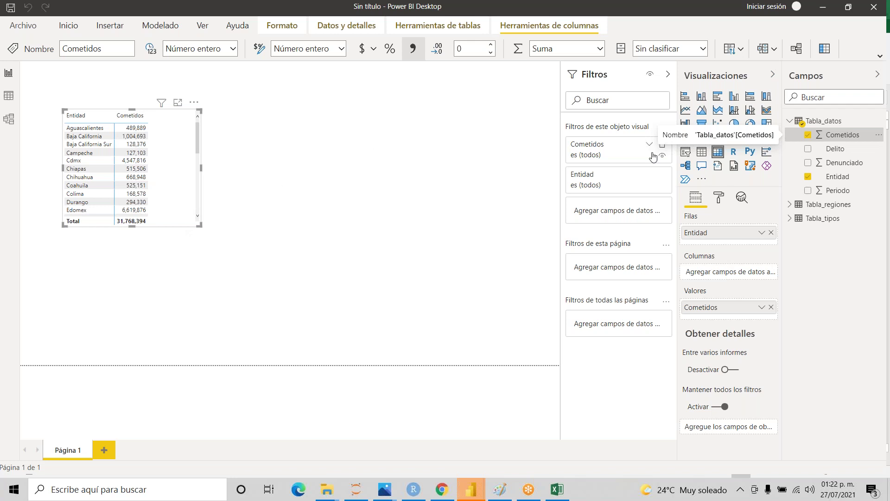
- Add a separate Periodo slicer on the opposite side of the page from the matrix and display it as a list (Lista)
{"action": "left_click", "coordinate": [686, 153]}
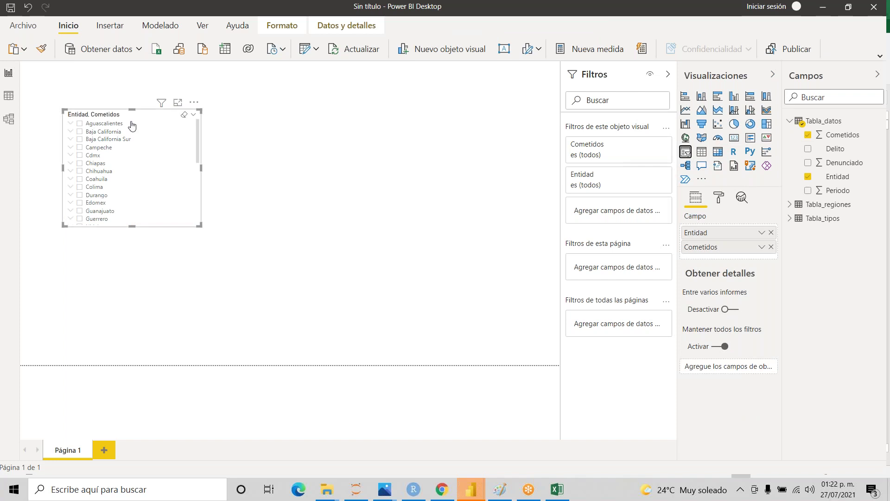
{"action": "key", "text": "ctrl+z"}
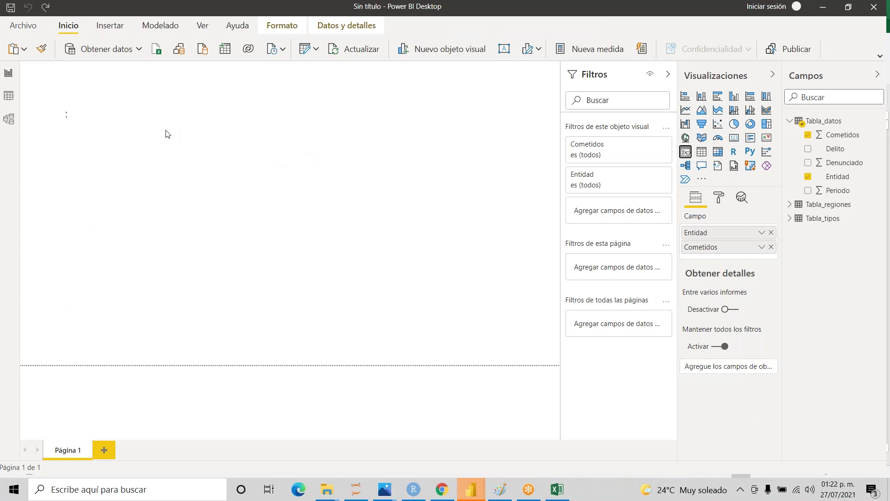
{"action": "left_click", "coordinate": [263, 154]}
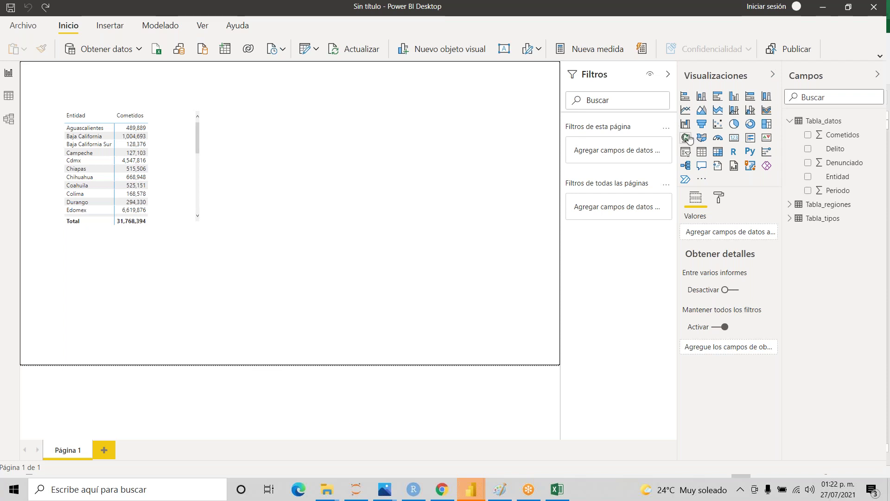
{"action": "left_click", "coordinate": [688, 153]}
{"action": "left_click_drag", "start_coordinate": [153, 236], "coordinate": [451, 96]}
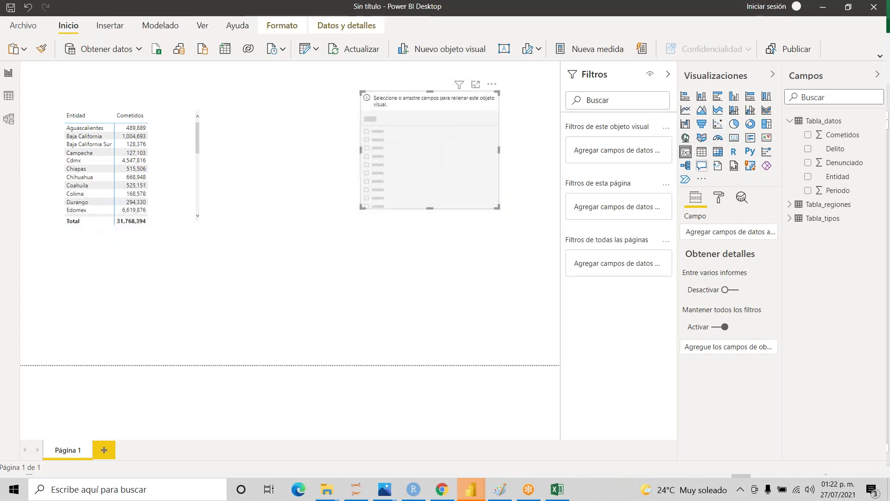
{"action": "left_click_drag", "start_coordinate": [838, 191], "coordinate": [728, 233]}
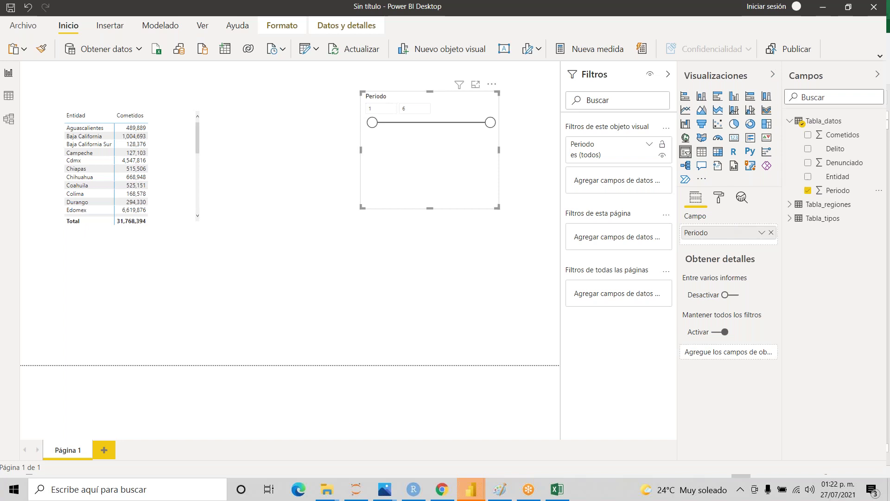
{"action": "left_click", "coordinate": [491, 98]}
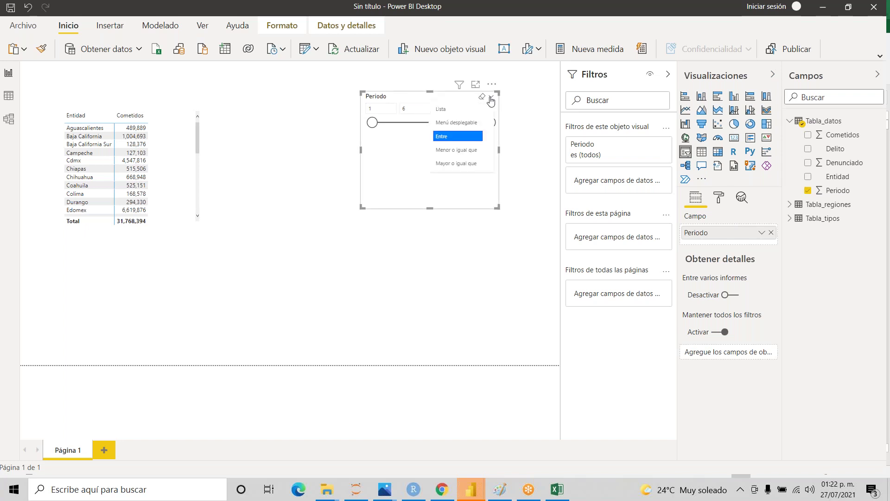
{"action": "left_click", "coordinate": [459, 110]}
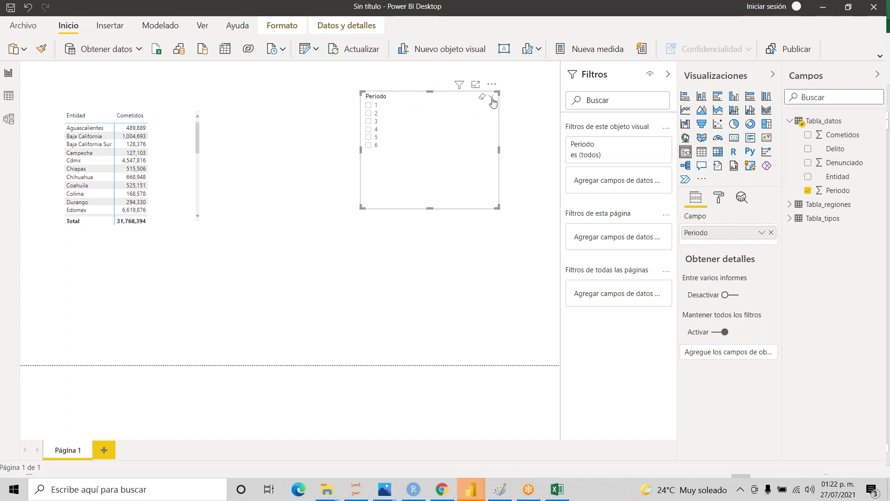
{"action": "left_click", "coordinate": [491, 97]}
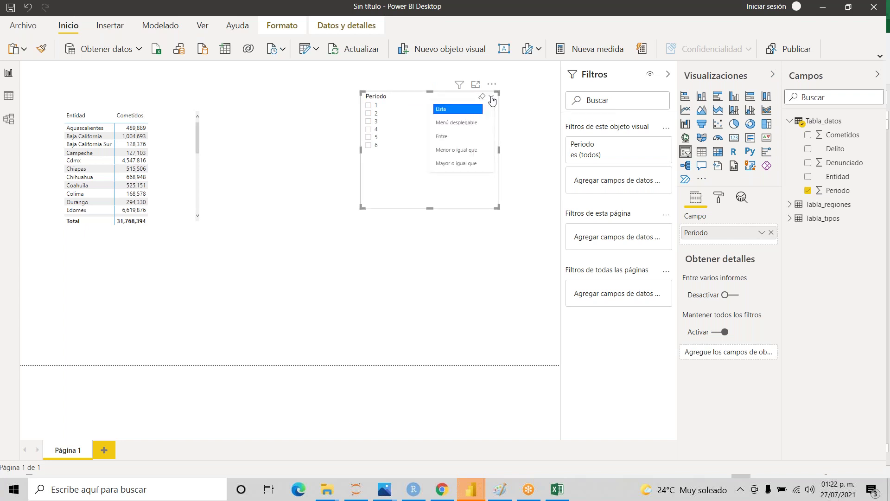
{"action": "left_click", "coordinate": [493, 99]}
{"action": "left_click", "coordinate": [493, 98]}
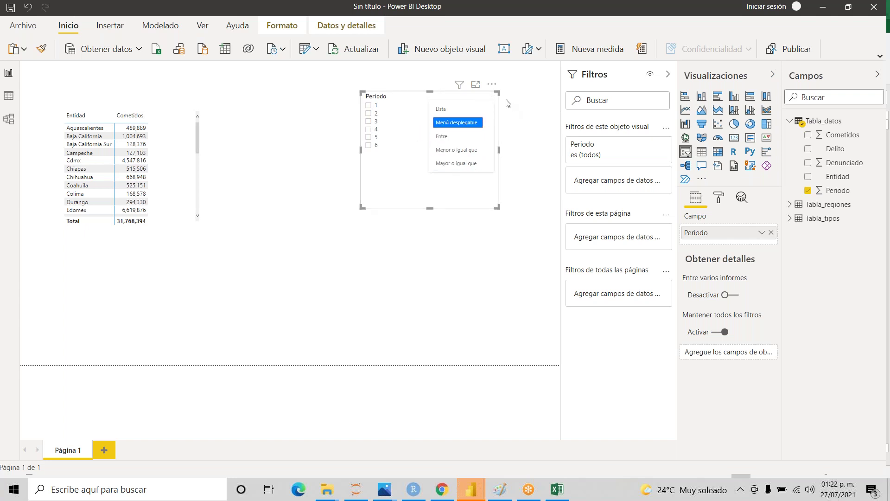
{"action": "left_click", "coordinate": [492, 99]}
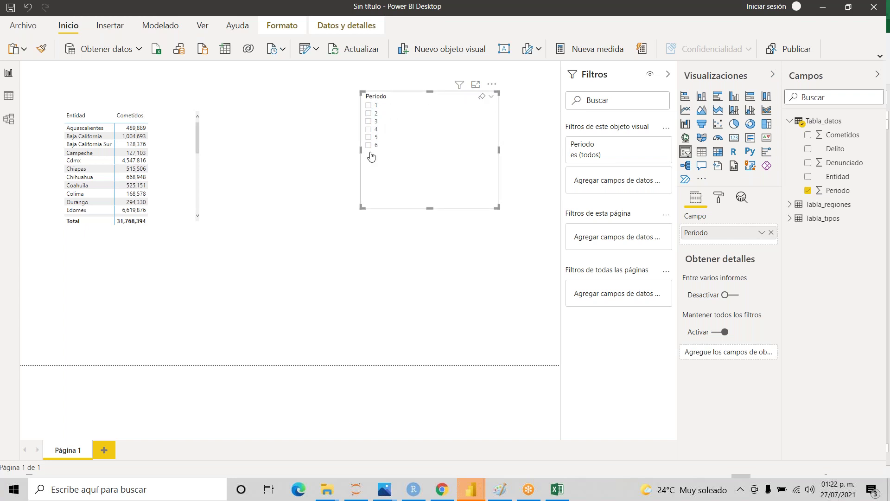
{"action": "left_click", "coordinate": [492, 98]}
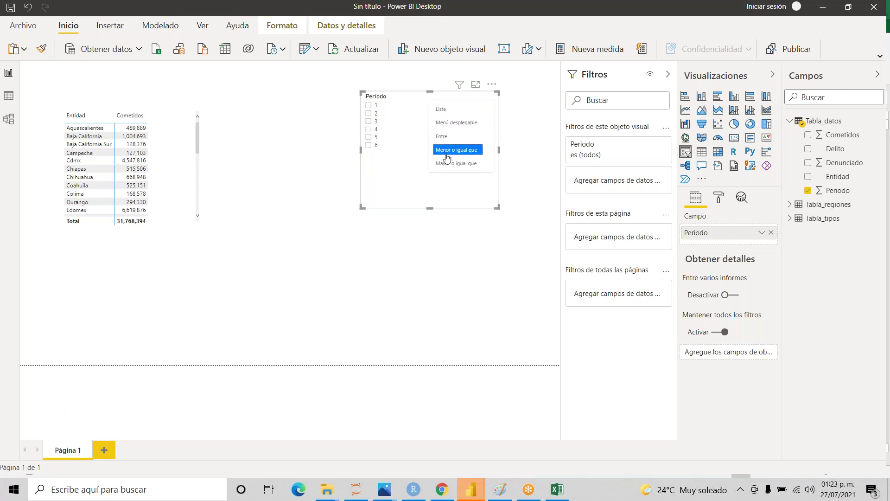
{"action": "left_click", "coordinate": [518, 107]}
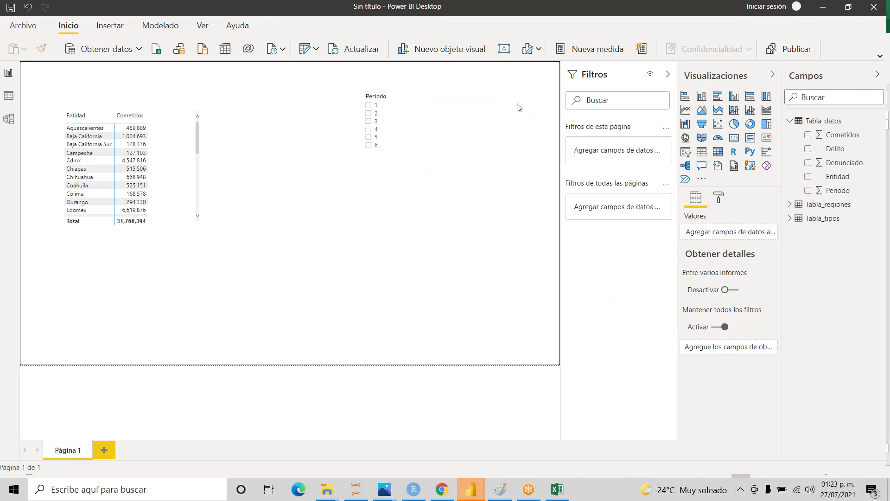
- Test the Periodo slicer on the matrix with values 1, 4 and 2 in turn, and clear the selection
{"action": "left_click", "coordinate": [370, 106]}
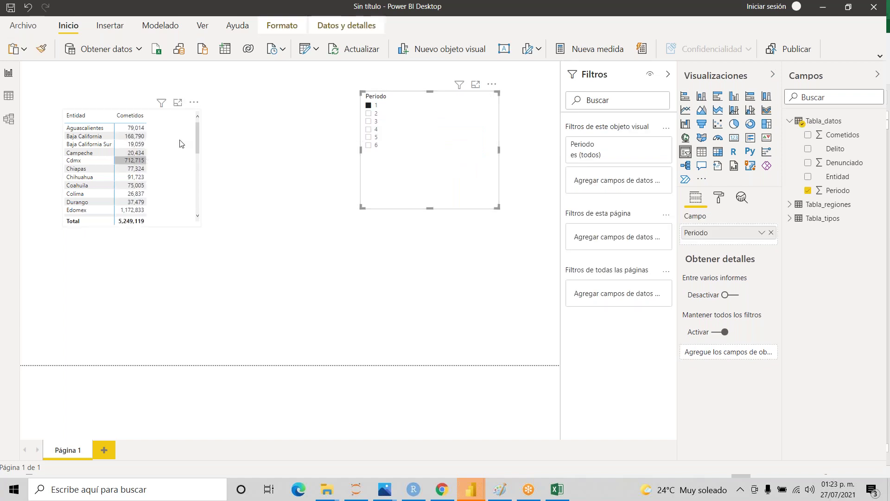
{"action": "left_click", "coordinate": [371, 130]}
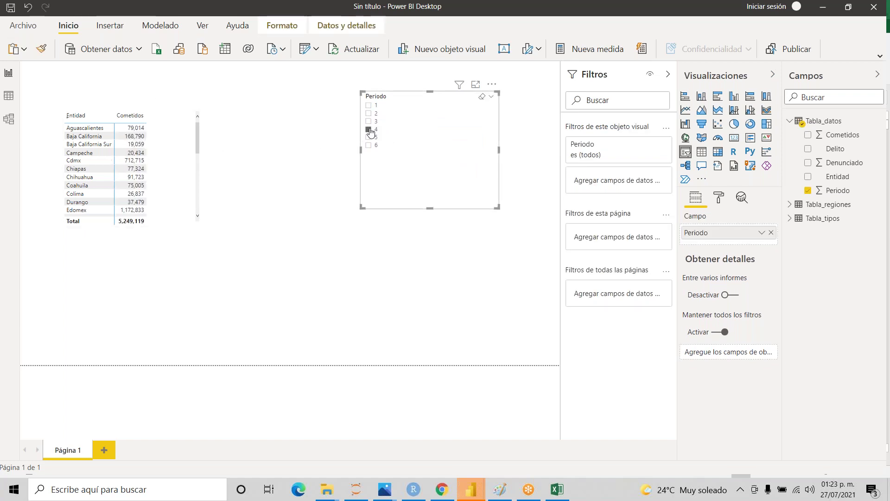
{"action": "left_click", "coordinate": [369, 113]}
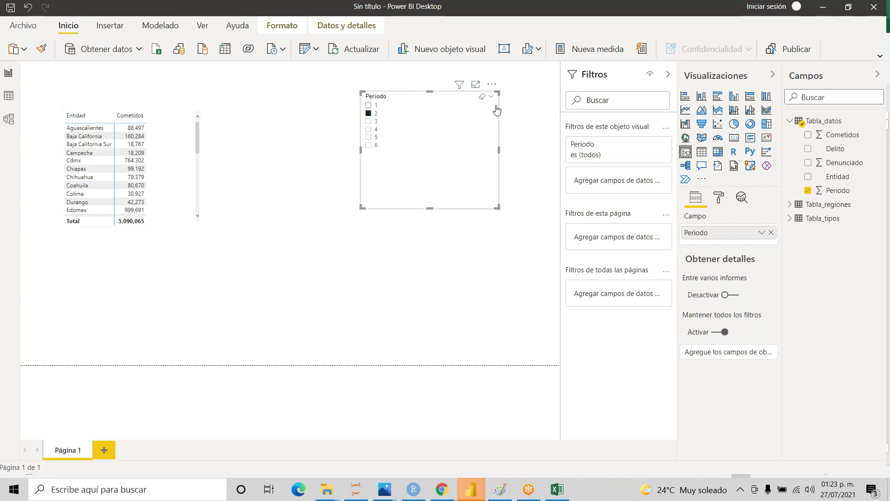
{"action": "left_click", "coordinate": [483, 100]}
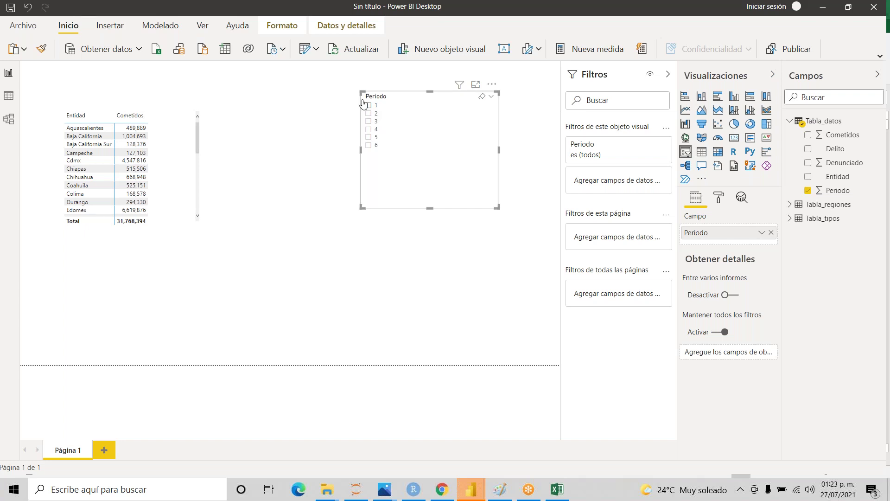
- Limit the matrix's Entidad rows to the top 10 (Superior) by Cometidos, and sort the matrix by Cometidos in descending order
{"action": "left_click", "coordinate": [174, 137]}
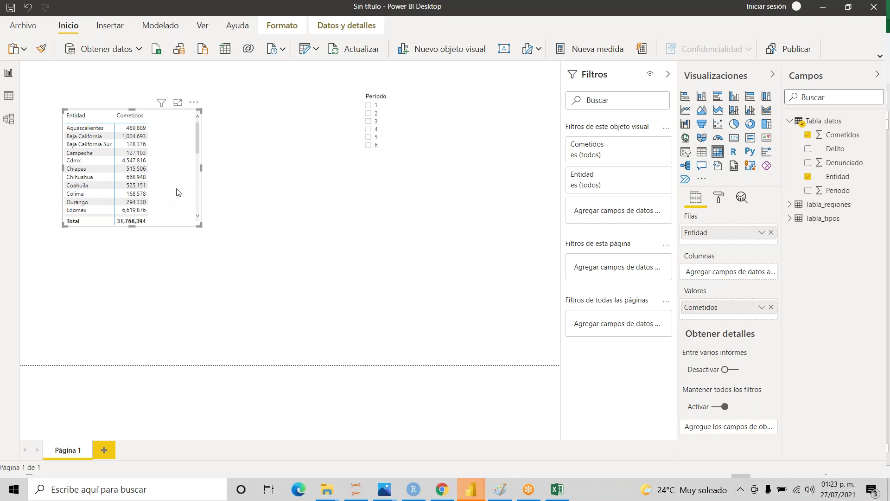
{"action": "left_click", "coordinate": [649, 175]}
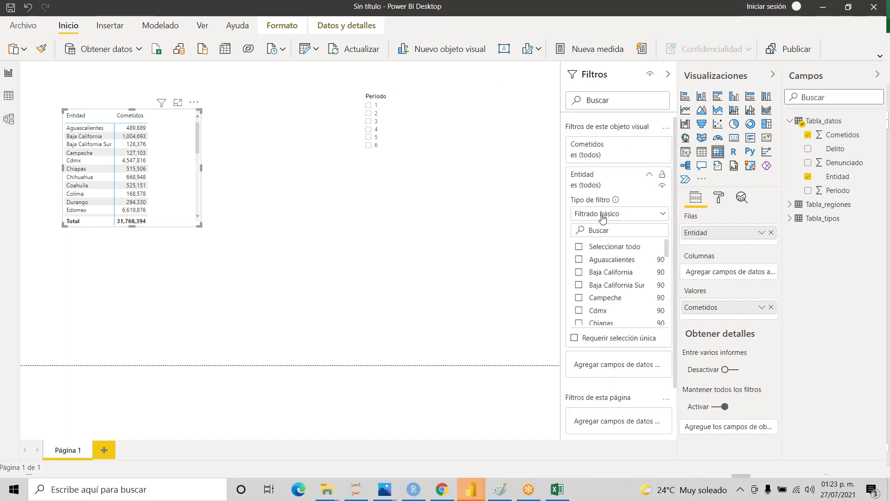
{"action": "left_click", "coordinate": [664, 215]}
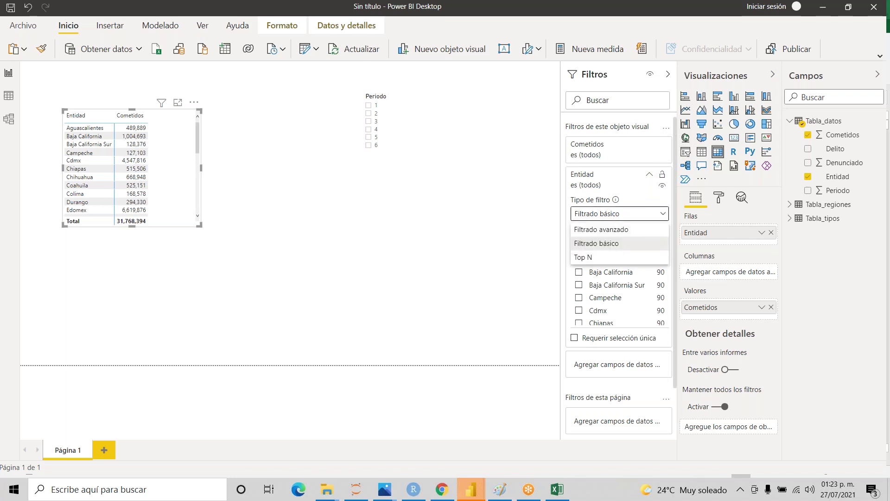
{"action": "left_click", "coordinate": [597, 258]}
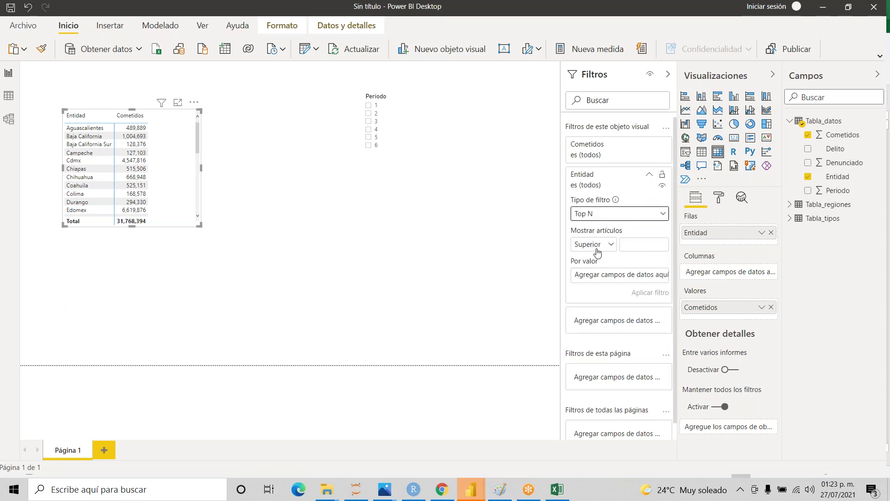
{"action": "left_click", "coordinate": [641, 246]}
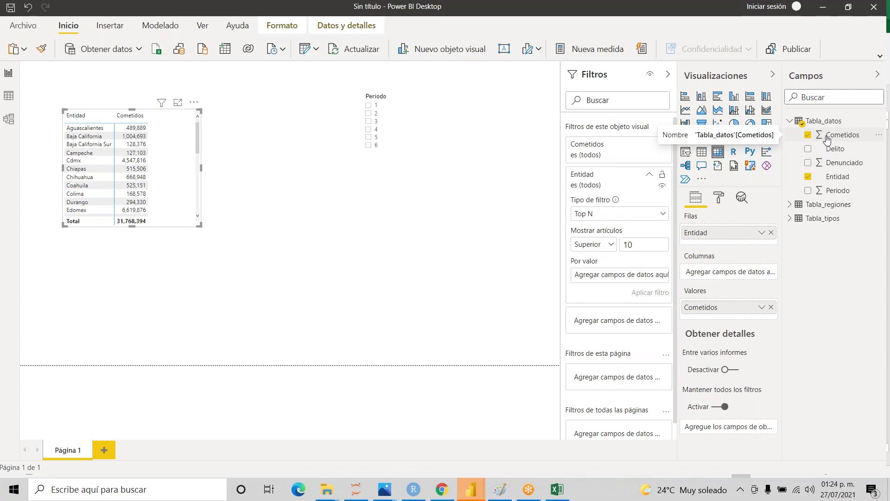
{"action": "left_click_drag", "start_coordinate": [828, 138], "coordinate": [610, 276]}
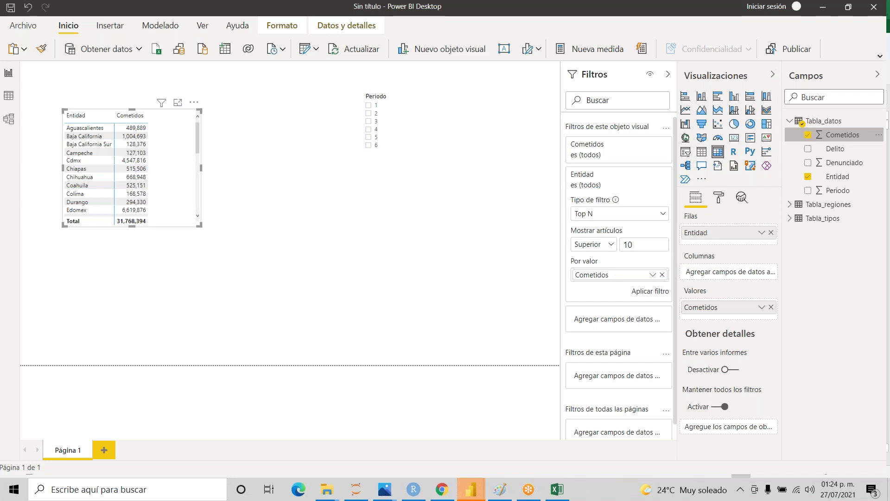
{"action": "left_click", "coordinate": [645, 292]}
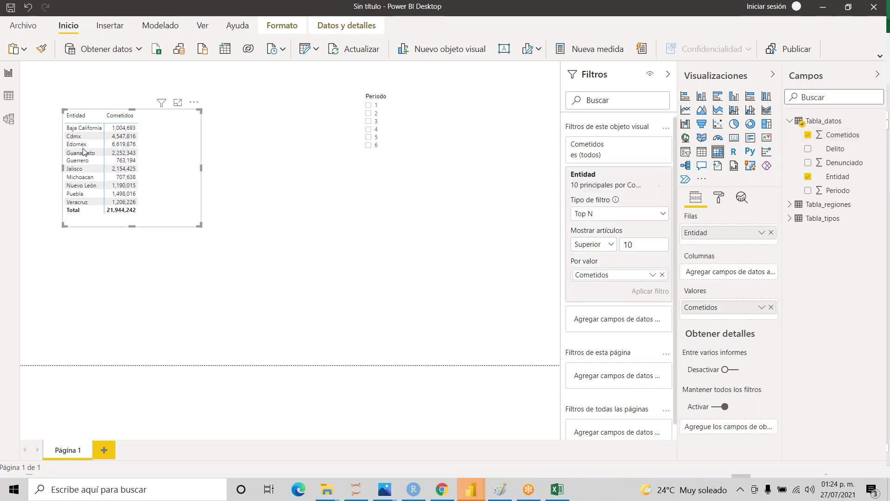
{"action": "left_click", "coordinate": [110, 119]}
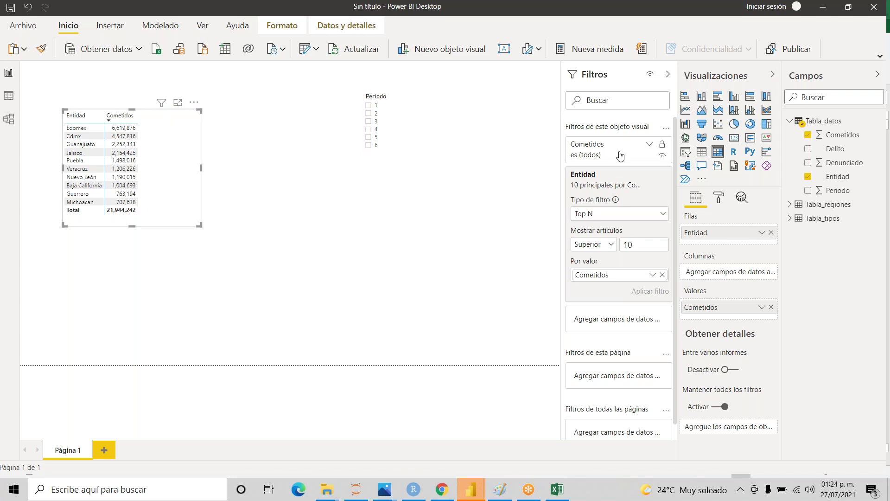
{"action": "left_click", "coordinate": [650, 177]}
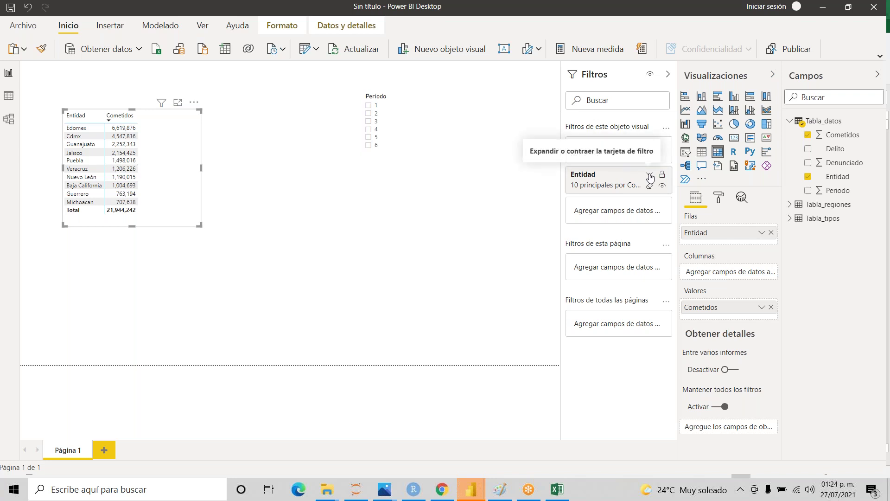
{"action": "left_click", "coordinate": [650, 176]}
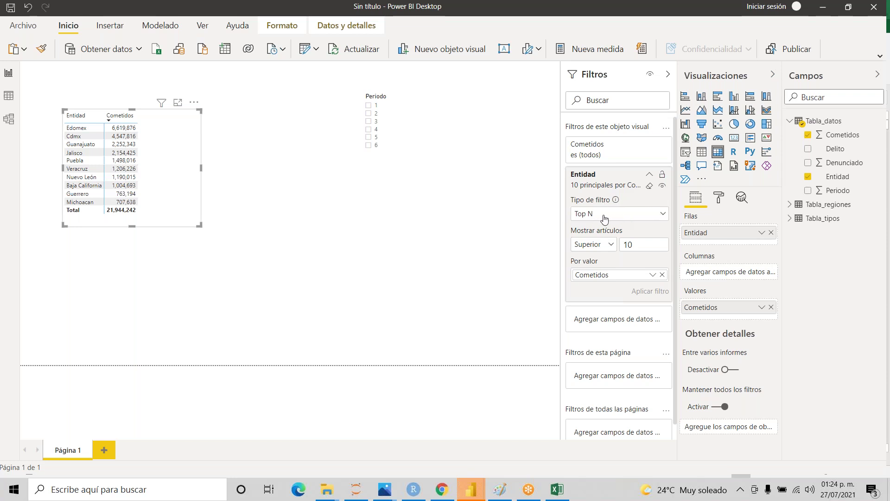
{"action": "left_click", "coordinate": [664, 214]}
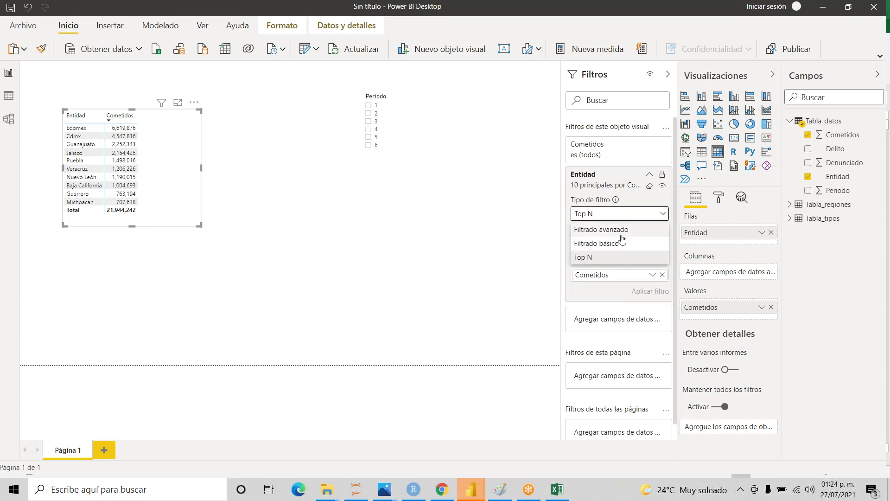
{"action": "left_click", "coordinate": [661, 215]}
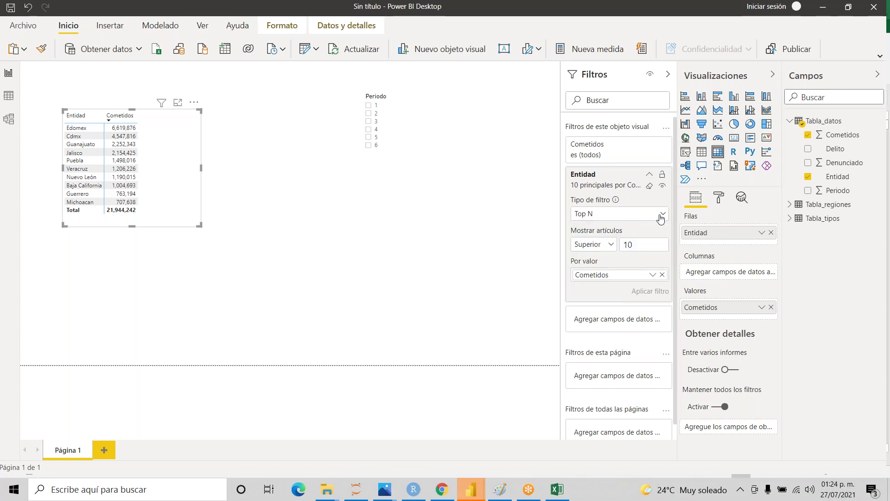
{"action": "double_click", "coordinate": [628, 245]}
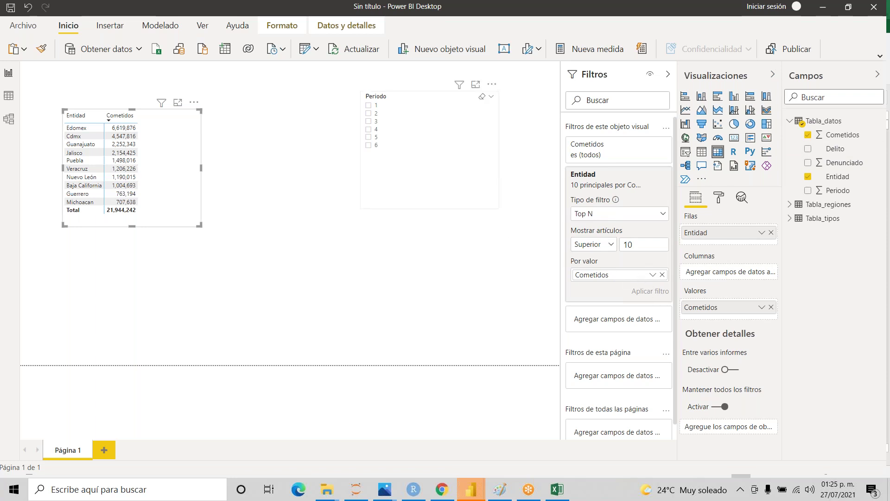
- Add Delito below Entidad in the matrix rows and expand Edomex to its offence breakdown
{"action": "left_click", "coordinate": [429, 176]}
{"action": "left_click", "coordinate": [290, 163]}
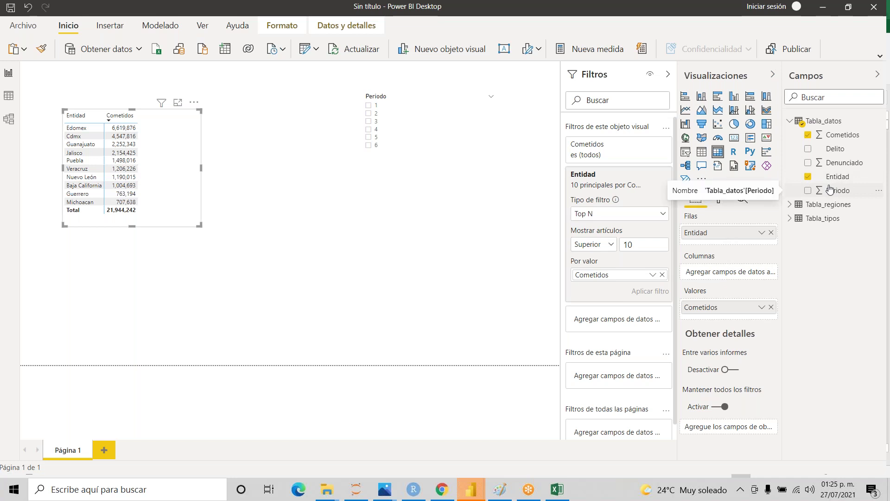
{"action": "left_click_drag", "start_coordinate": [835, 149], "coordinate": [738, 248]}
{"action": "left_click_drag", "start_coordinate": [727, 249], "coordinate": [727, 246]}
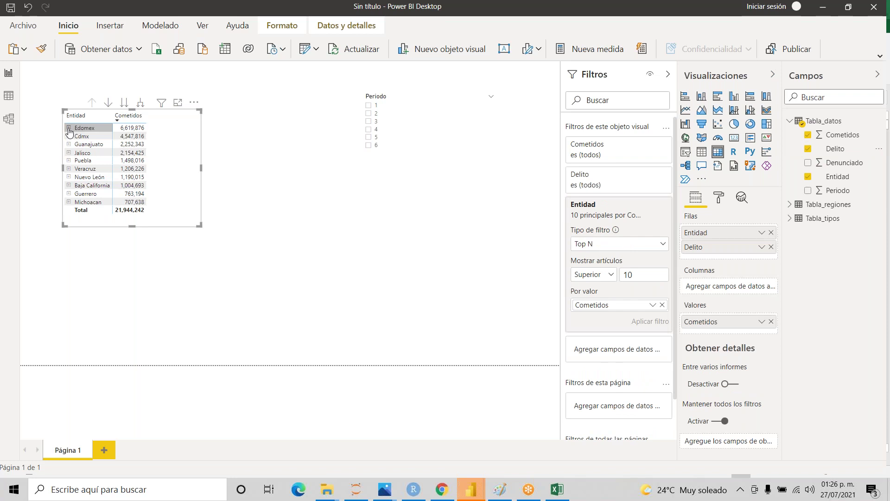
{"action": "left_click", "coordinate": [69, 128]}
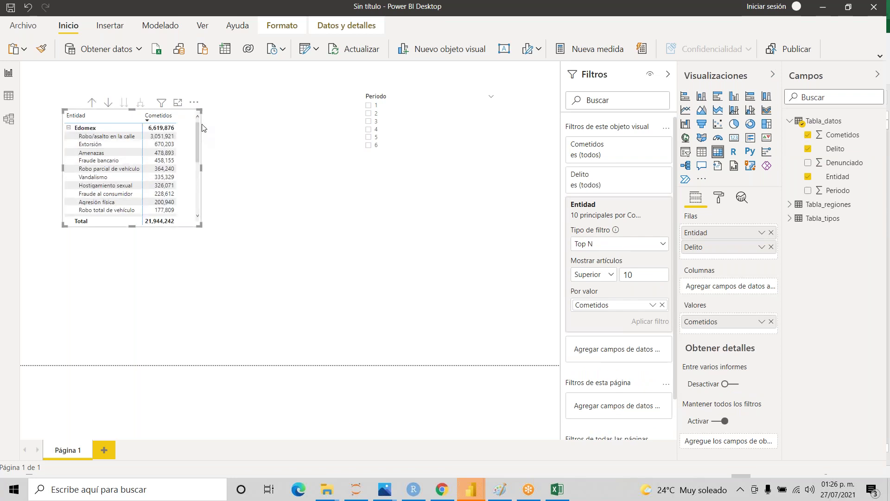
- Enlarge the matrix in width and height, and toggle Edomex's breakdown by Delito, leaving it collapsed
{"action": "left_click_drag", "start_coordinate": [200, 112], "coordinate": [248, 90]}
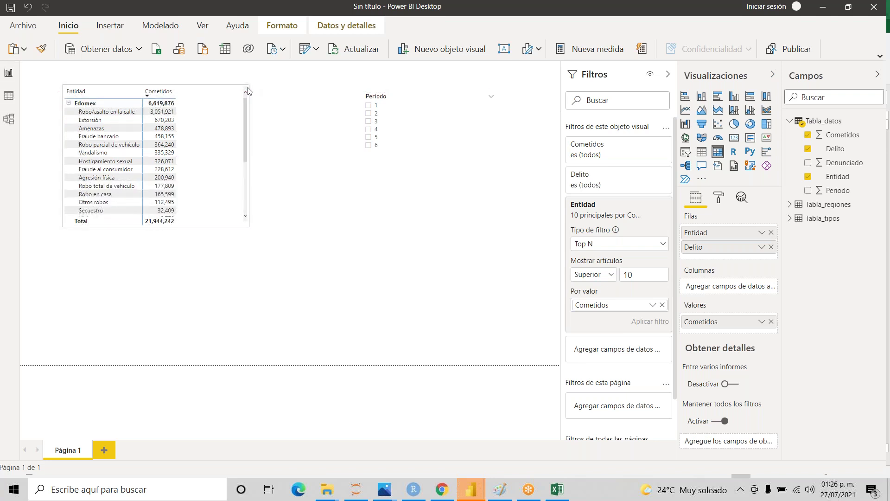
{"action": "left_click_drag", "start_coordinate": [249, 226], "coordinate": [272, 262]}
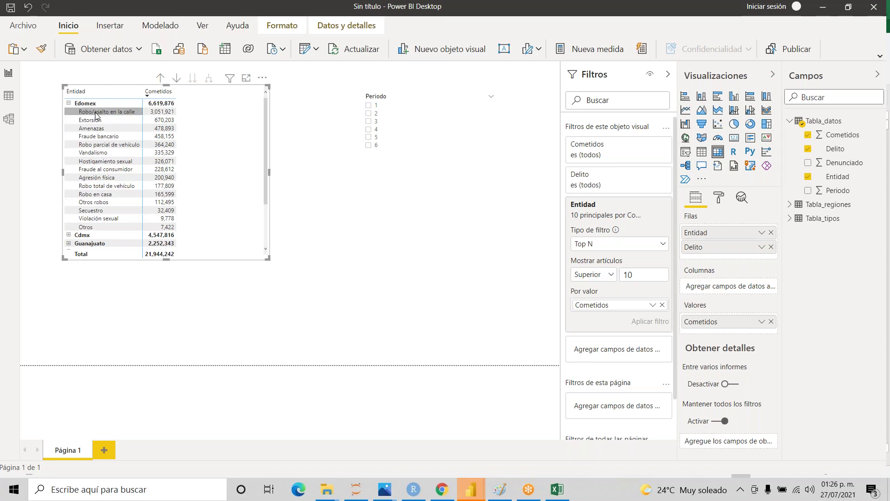
{"action": "left_click", "coordinate": [68, 104]}
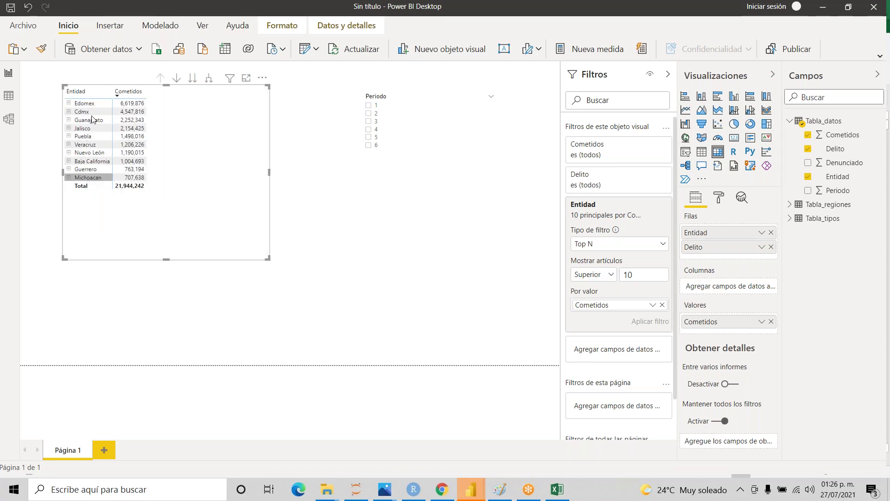
{"action": "left_click", "coordinate": [68, 104]}
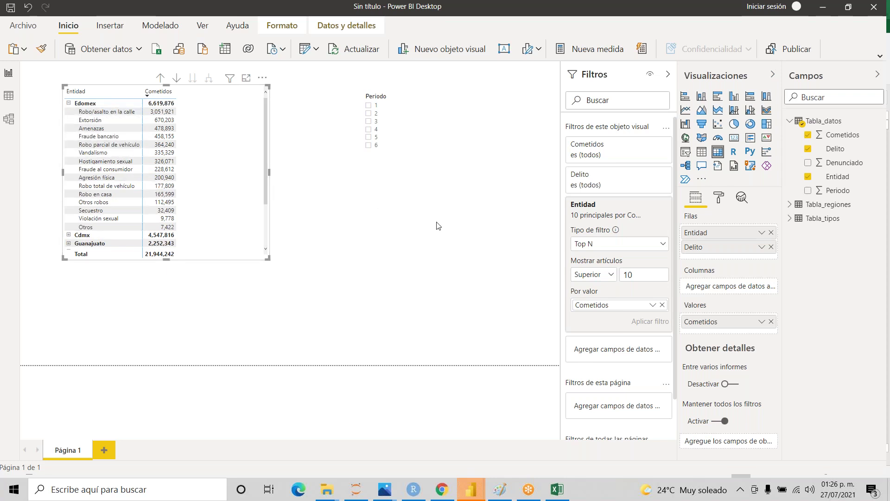
{"action": "left_click", "coordinate": [491, 231]}
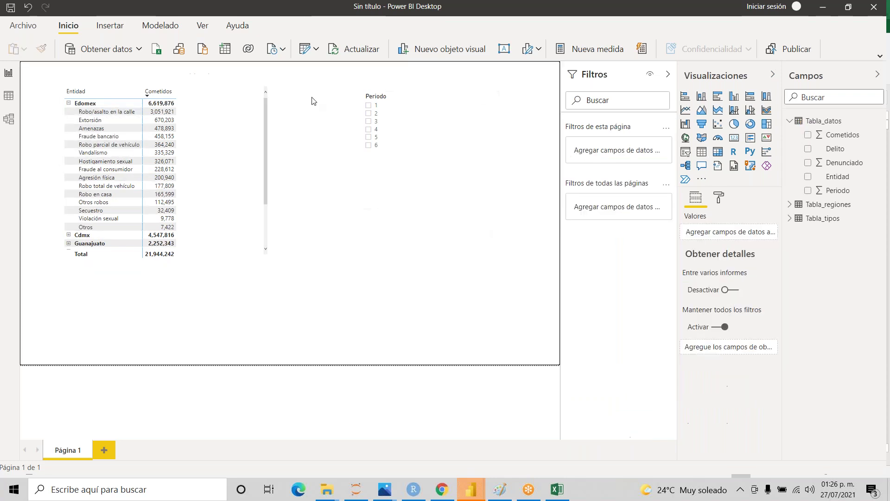
{"action": "left_click", "coordinate": [68, 104]}
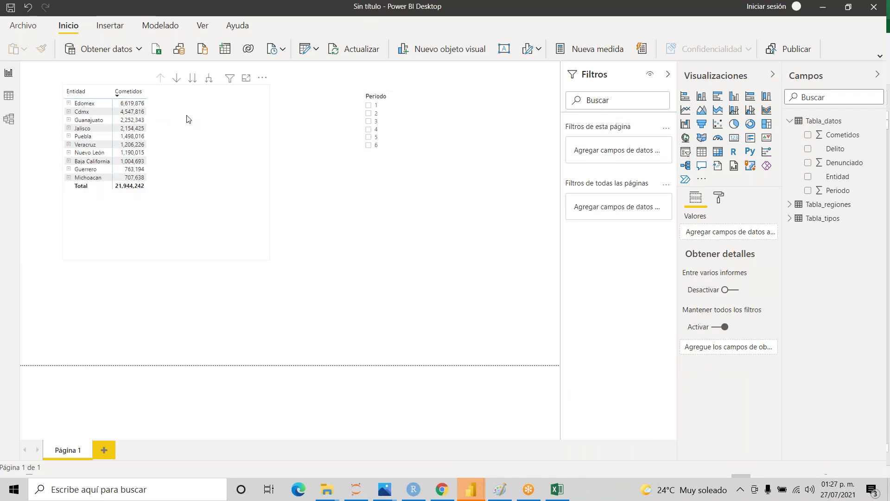
{"action": "left_click", "coordinate": [203, 122]}
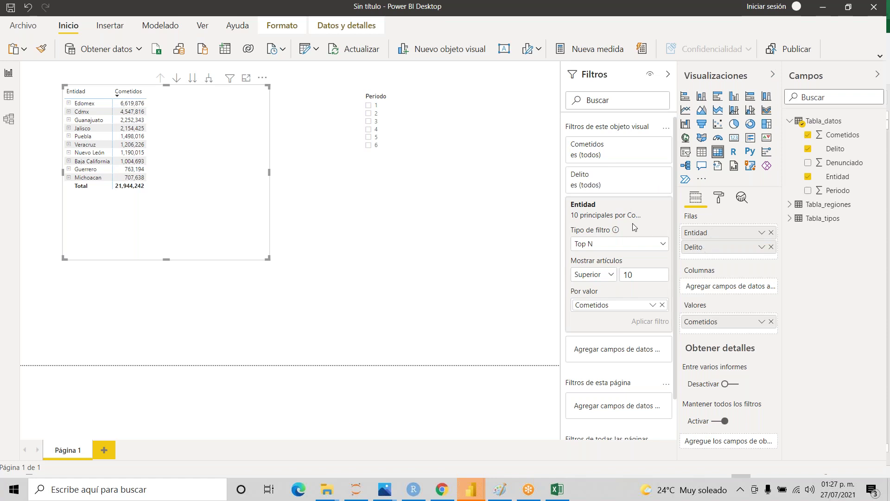
- Try to set a Top N filter on Delito for the matrix, and collapse the Delito and Entidad filter cards
{"action": "left_click", "coordinate": [650, 176]}
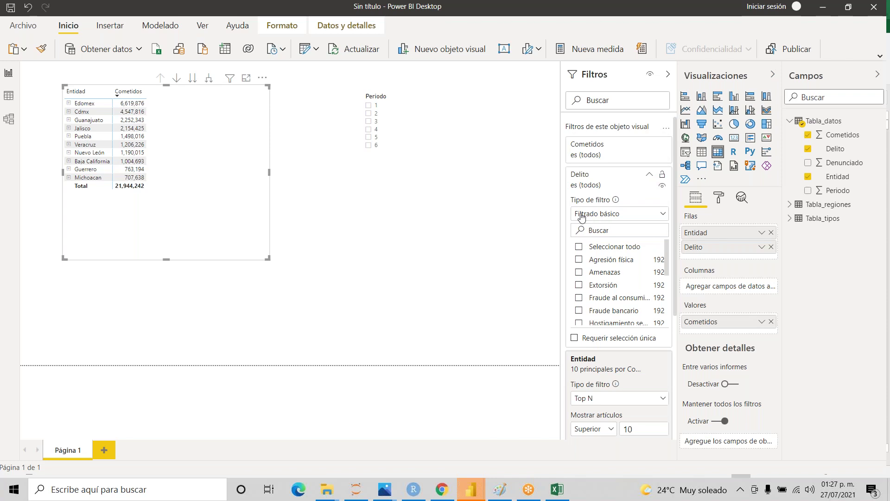
{"action": "left_click", "coordinate": [622, 215]}
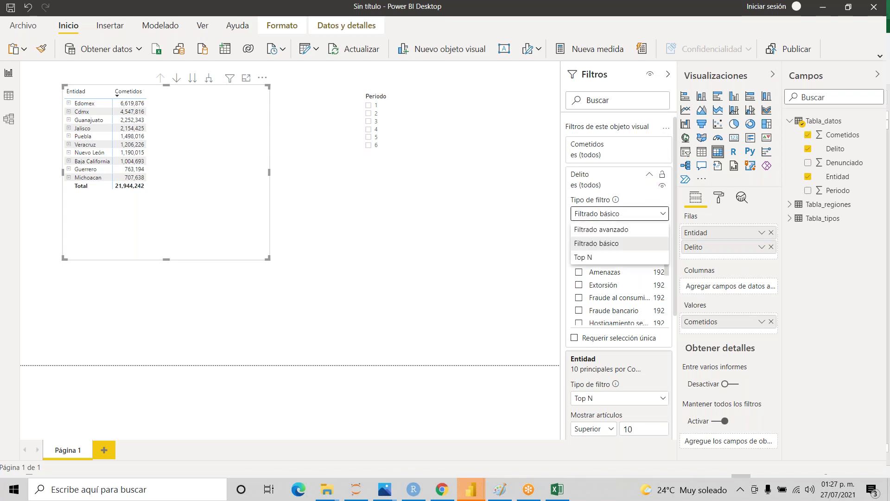
{"action": "left_click", "coordinate": [590, 261]}
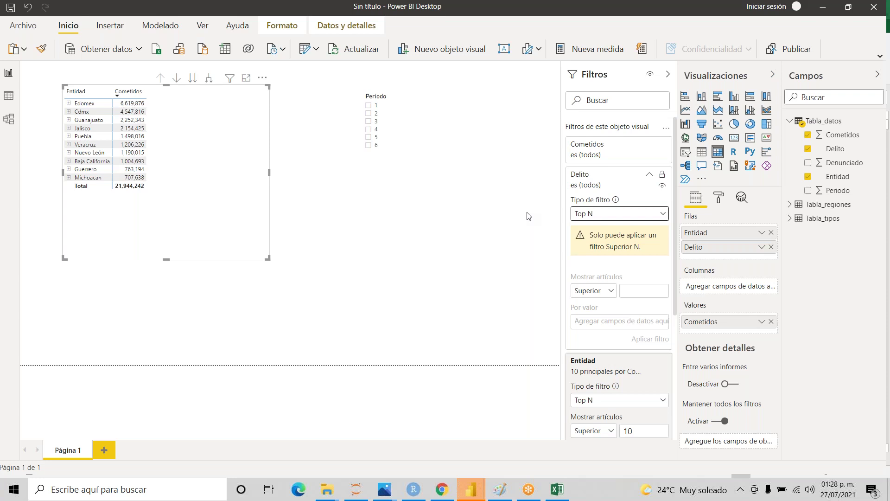
{"action": "left_click", "coordinate": [650, 175]}
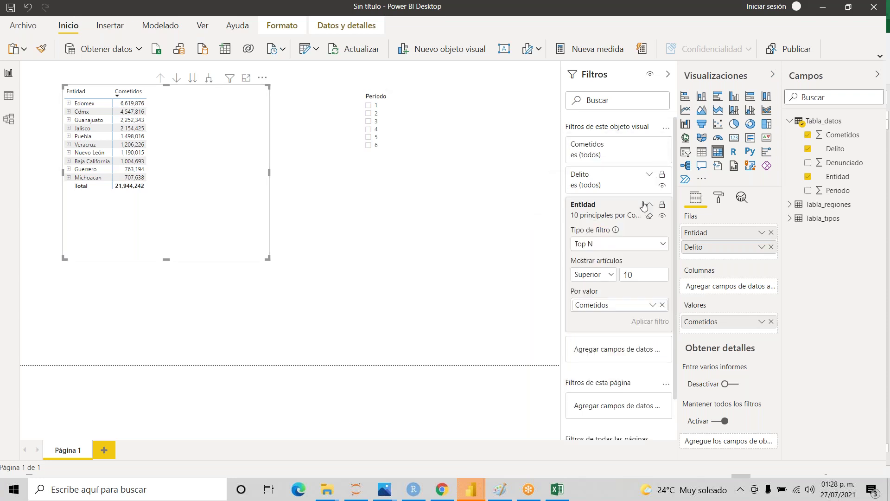
{"action": "left_click", "coordinate": [650, 205]}
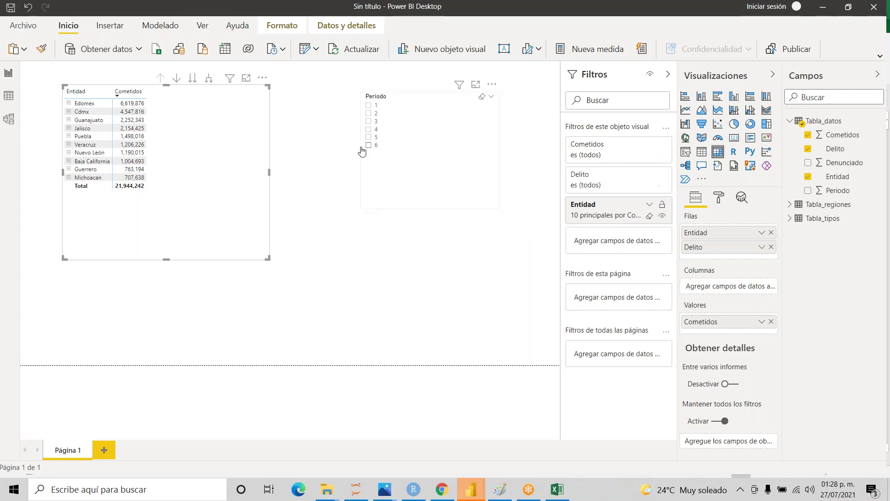
- Remove Delito from the matrix rows and add Denunciado as a second value below Cometidos
{"action": "left_click", "coordinate": [772, 247]}
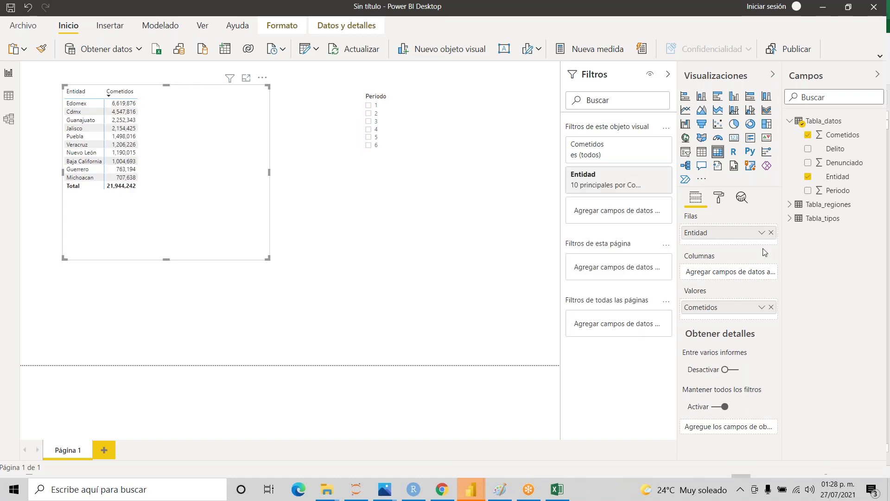
{"action": "left_click_drag", "start_coordinate": [835, 163], "coordinate": [742, 314]}
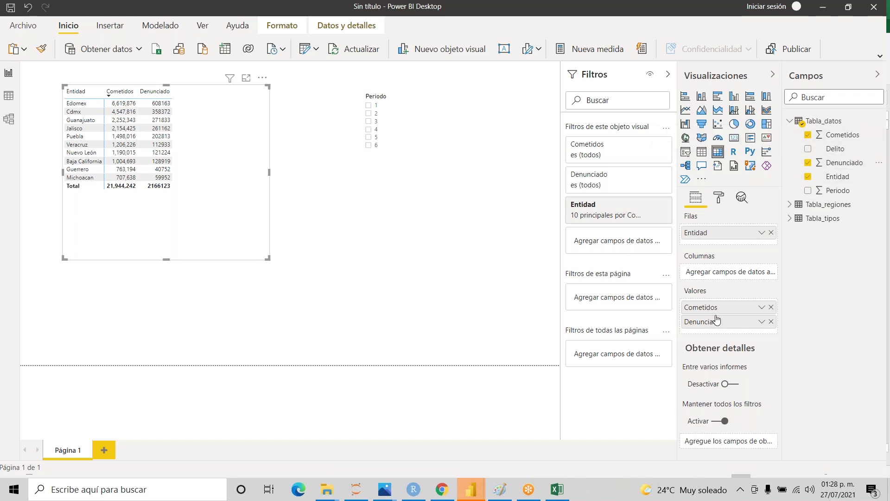
- Turn the thousands separator of the Cometidos field off and back on
{"action": "left_click", "coordinate": [849, 138]}
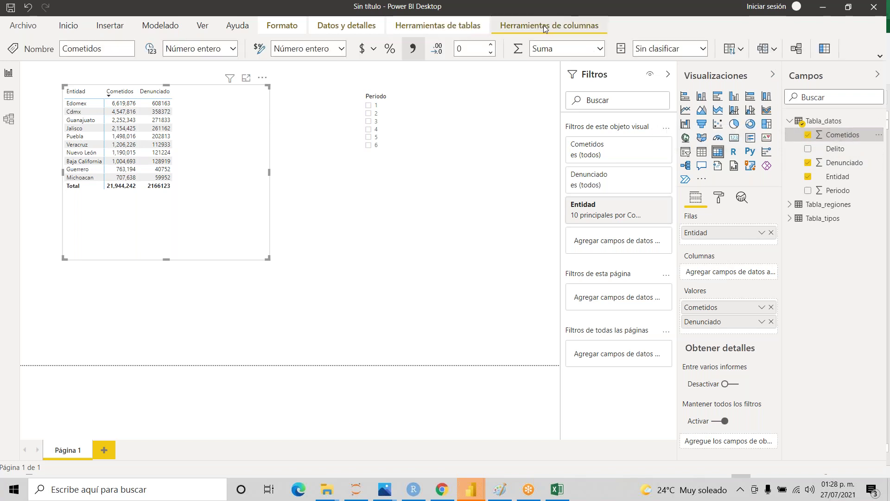
{"action": "left_click", "coordinate": [414, 51]}
{"action": "left_click", "coordinate": [413, 48]}
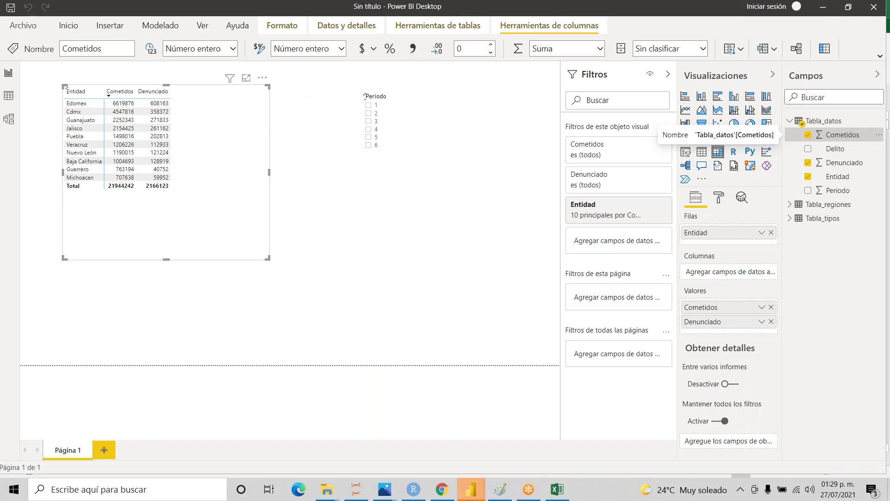
{"action": "left_click", "coordinate": [413, 48]}
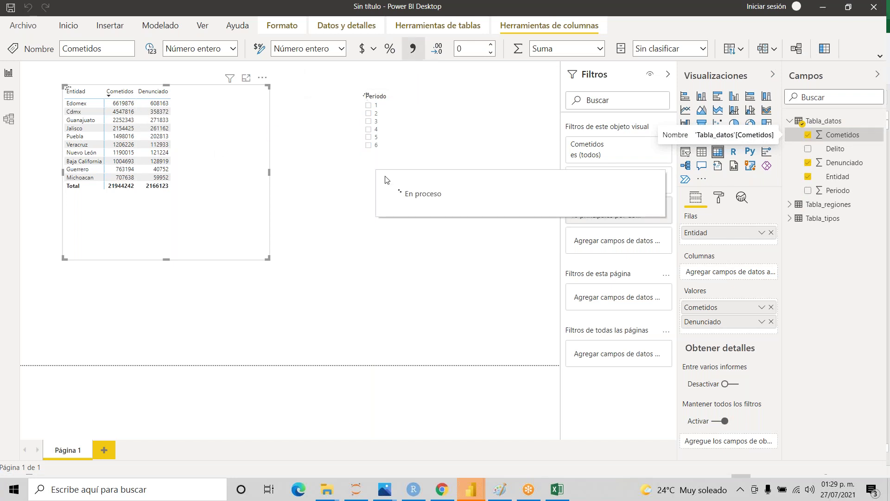
- Format the Denunciado field of Tabla_datos with a thousands separator
{"action": "left_click", "coordinate": [835, 165]}
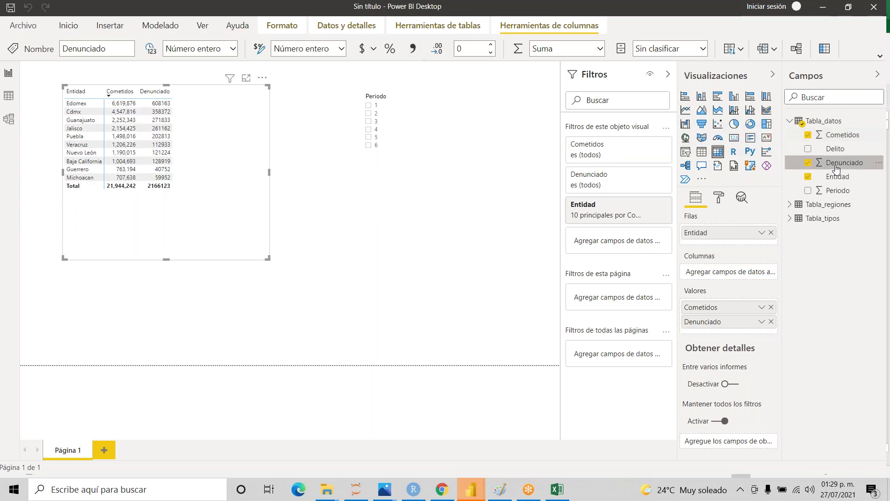
{"action": "left_click", "coordinate": [414, 51]}
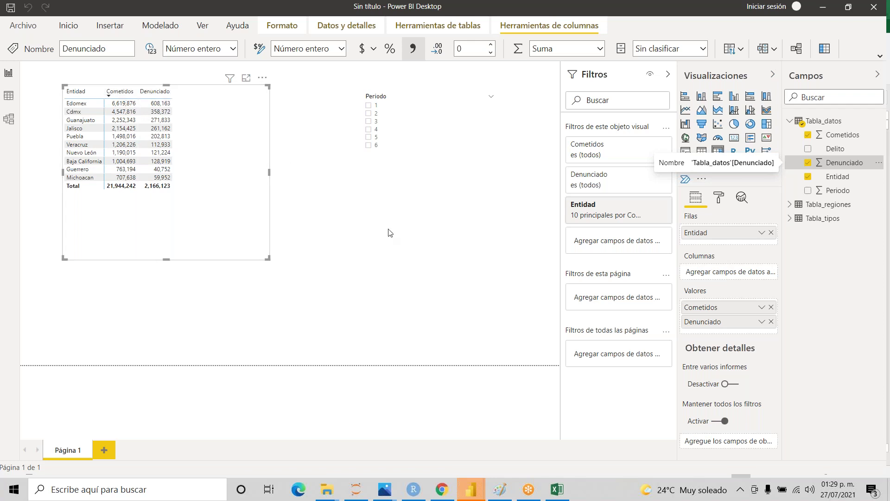
- Create a new measure in Tabla_datos and name it Cifra negra in its formula
{"action": "right_click", "coordinate": [825, 122]}
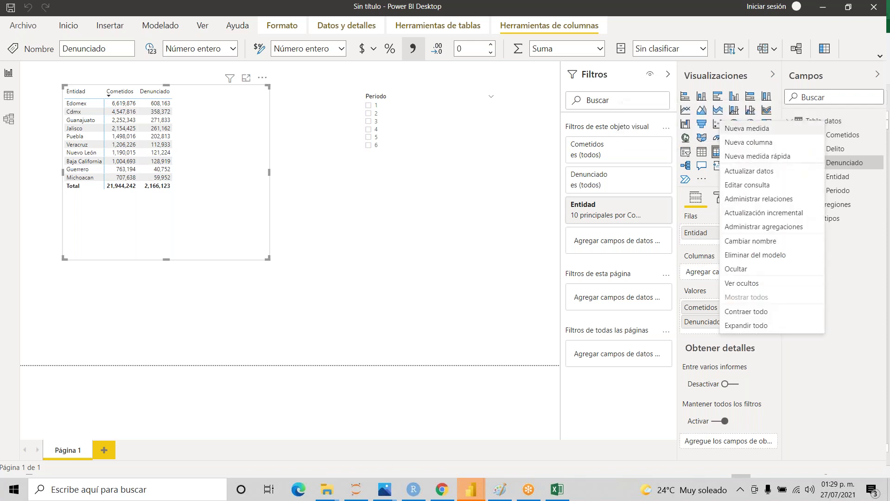
{"action": "left_click", "coordinate": [757, 132]}
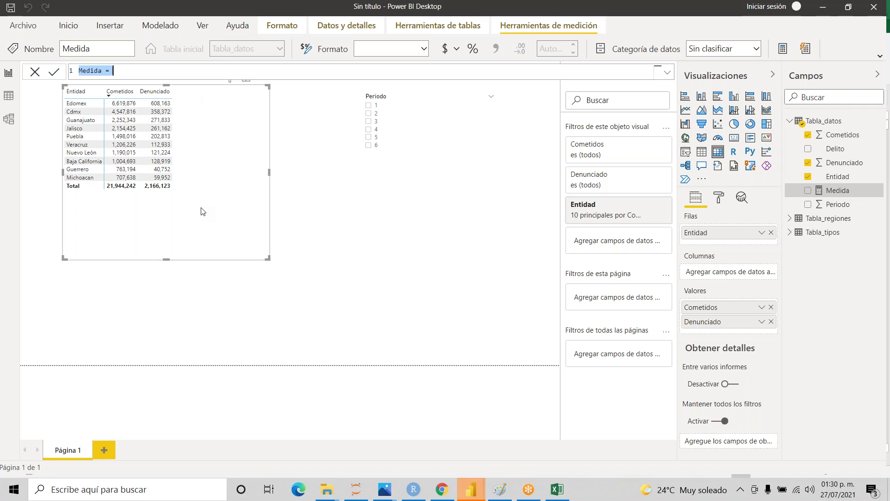
{"action": "key", "text": "Right"}
{"action": "key", "text": "Left"}
{"action": "key", "text": "Left"}
{"action": "key", "text": "shift+Home"}
{"action": "type", "text": "Cifra negra"}
- Enter sum(Tabla_datos[Cometidos]) as the first term of the Cifra negra formula
{"action": "type", "text": "sum"}
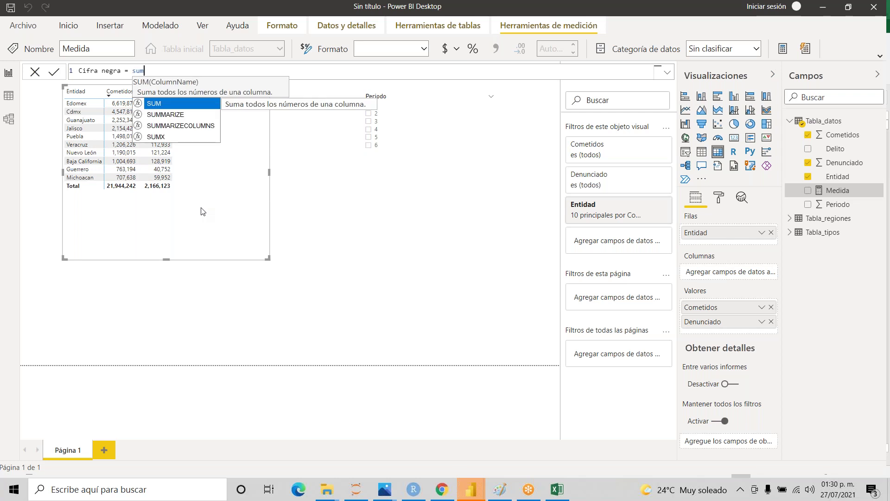
{"action": "type", "text": "("}
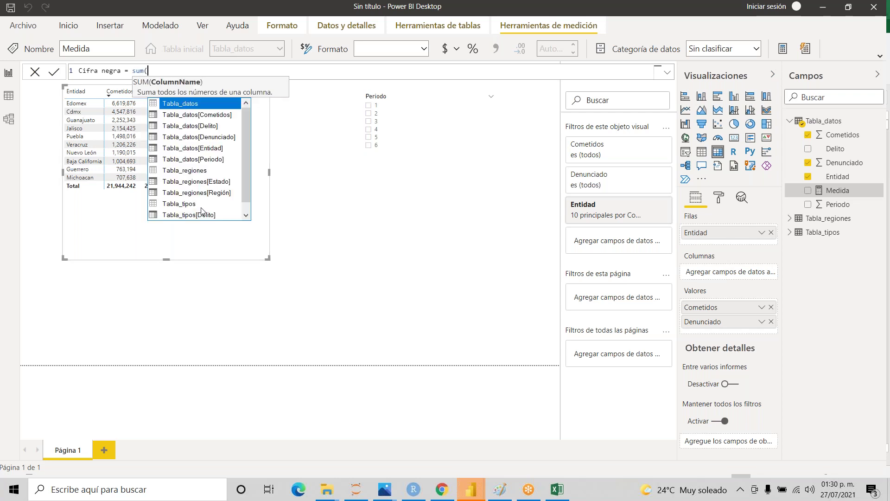
{"action": "key", "text": "Down"}
{"action": "key", "text": "Down"}
{"action": "key", "text": "Down"}
{"action": "key", "text": "Down"}
{"action": "key", "text": "Down"}
{"action": "key", "text": "Down"}
{"action": "key", "text": "Down"}
{"action": "key", "text": "Up"}
{"action": "key", "text": "Up"}
{"action": "key", "text": "Up"}
{"action": "key", "text": "Up"}
{"action": "key", "text": "Up"}
{"action": "key", "text": "Up"}
{"action": "key", "text": "Up"}
{"action": "key", "text": "Down"}
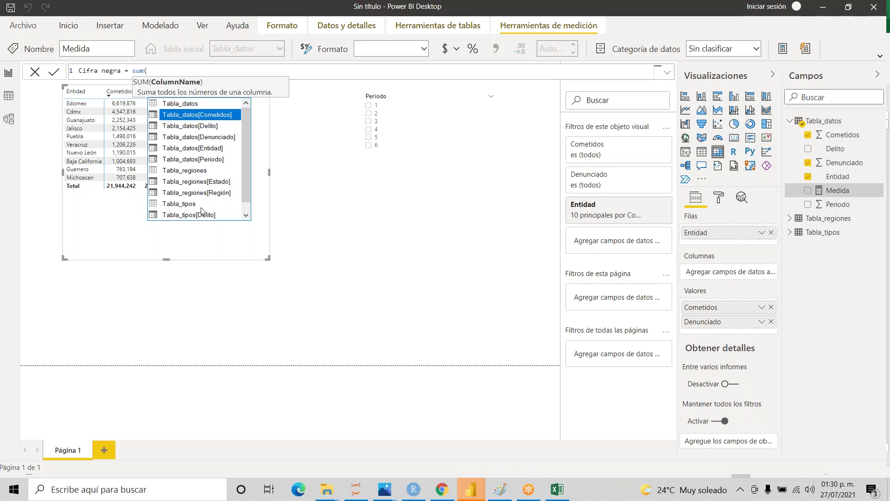
{"action": "key", "text": "Tab"}
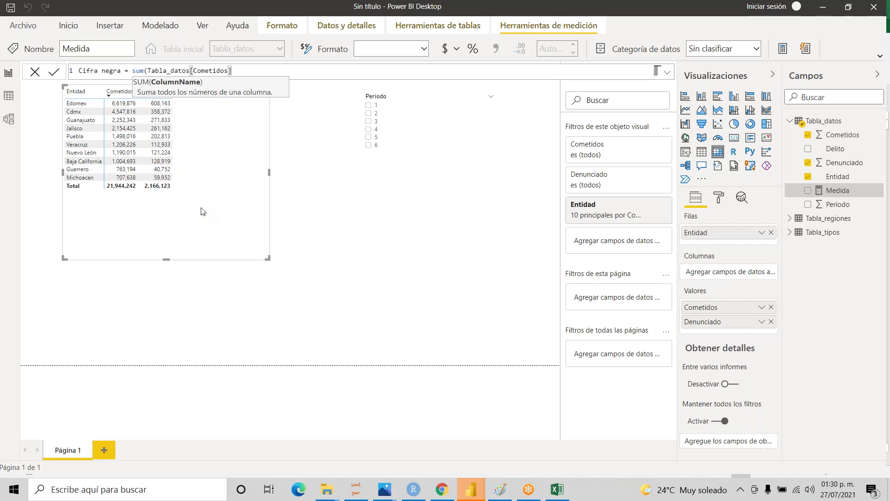
{"action": "type", "text": ")"}
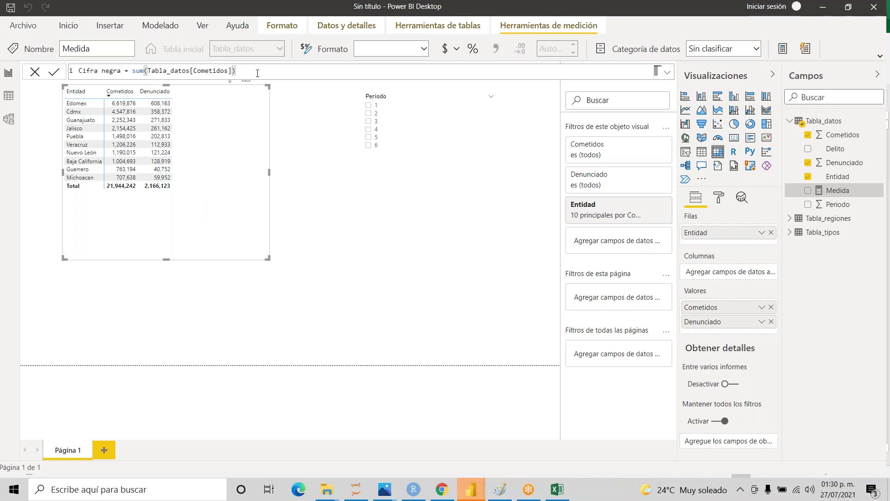
- Subtract sum(Tabla_datos[Denunciado]) in the Cifra negra formula
{"action": "type", "text": "-sum(d"}
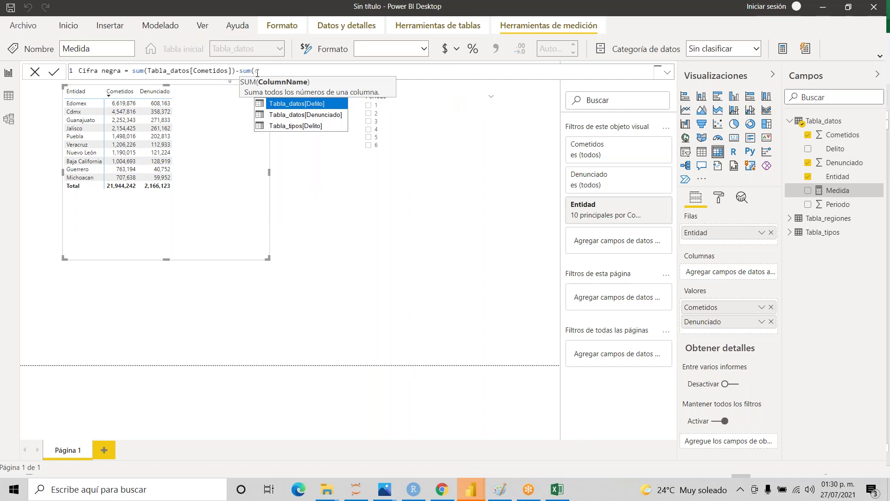
{"action": "key", "text": "BackSpace"}
{"action": "key", "text": "Down"}
{"action": "key", "text": "Down"}
{"action": "key", "text": "Down"}
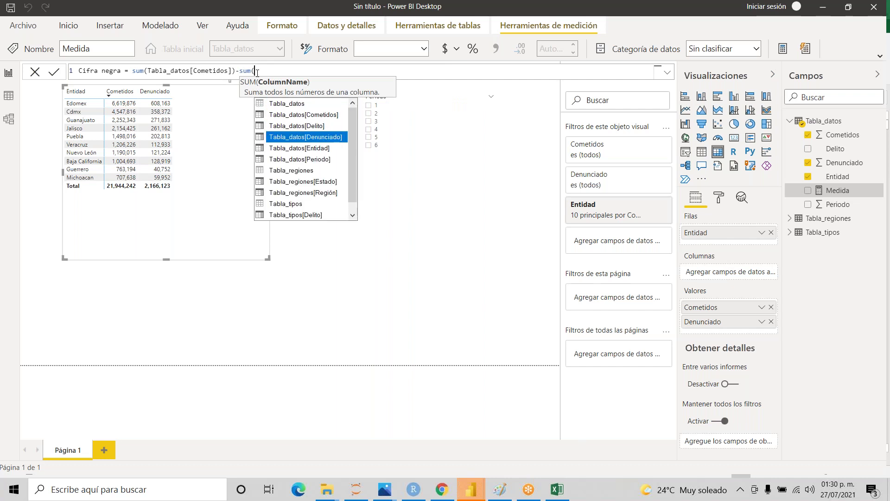
{"action": "key", "text": "Tab"}
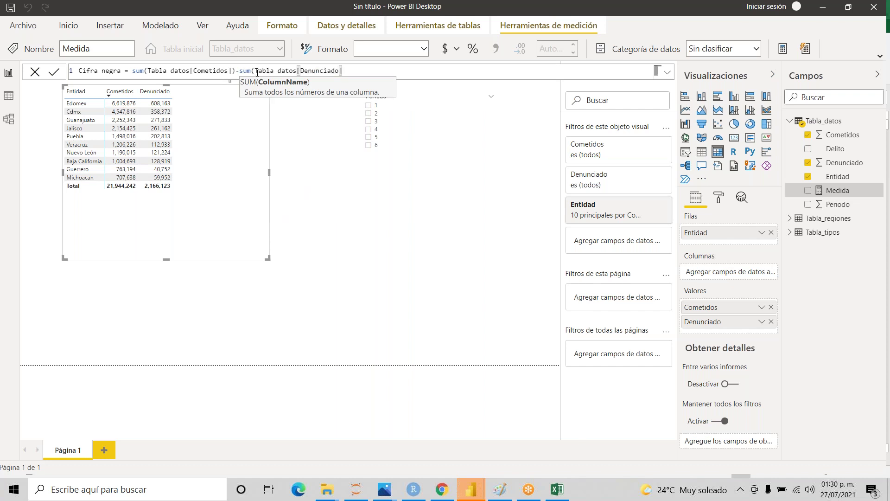
{"action": "type", "text": ")"}
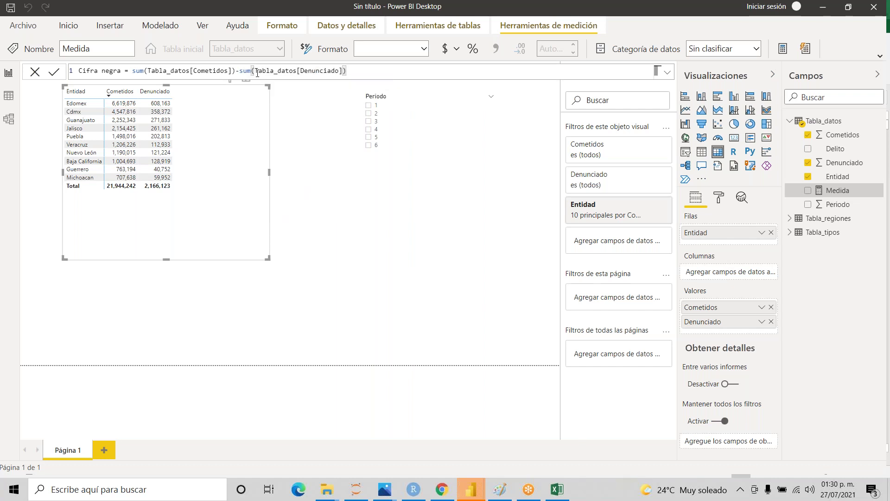
- Select the entire formula text of the Cifra negra measure
{"action": "key", "text": "shift+Left"}
{"action": "key", "text": "shift+Left"}
{"action": "key", "text": "shift+Left"}
{"action": "key", "text": "shift+Left"}
{"action": "key", "text": "shift+Left"}
{"action": "key", "text": "shift+Left"}
{"action": "key", "text": "shift+Left"}
{"action": "key", "text": "shift+Left"}
{"action": "key", "text": "shift+Left"}
{"action": "key", "text": "shift+Left"}
{"action": "key", "text": "shift+Left"}
{"action": "key", "text": "shift+Left"}
{"action": "key", "text": "shift+Left"}
{"action": "key", "text": "shift+Left"}
{"action": "key", "text": "shift+Left"}
{"action": "key", "text": "shift+Left"}
{"action": "key", "text": "shift+Left"}
{"action": "key", "text": "shift+Left"}
{"action": "key", "text": "shift+Left"}
{"action": "key", "text": "shift+Left"}
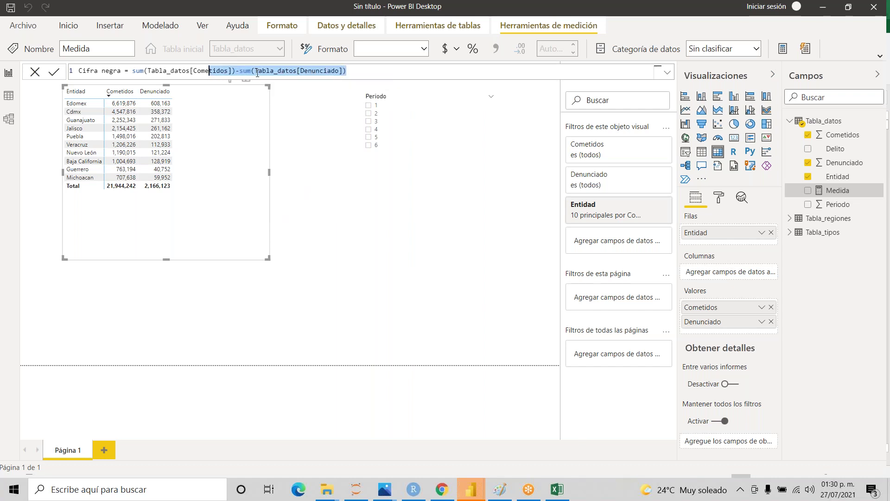
{"action": "key", "text": "shift+Left"}
{"action": "key", "text": "shift+Left"}
{"action": "key", "text": "shift+Left"}
{"action": "key", "text": "shift+Left"}
{"action": "key", "text": "shift+Left"}
{"action": "key", "text": "shift+Left"}
{"action": "key", "text": "shift+Left"}
{"action": "key", "text": "shift+Left"}
{"action": "key", "text": "shift+Left"}
{"action": "key", "text": "shift+Left"}
{"action": "key", "text": "shift+Left"}
{"action": "key", "text": "shift+Left"}
{"action": "key", "text": "shift+Left"}
{"action": "key", "text": "shift+Left"}
{"action": "key", "text": "shift+Left"}
{"action": "key", "text": "shift+Left"}
{"action": "key", "text": "shift+Left"}
{"action": "key", "text": "shift+Left"}
{"action": "key", "text": "shift+Left"}
{"action": "key", "text": "shift+Left"}
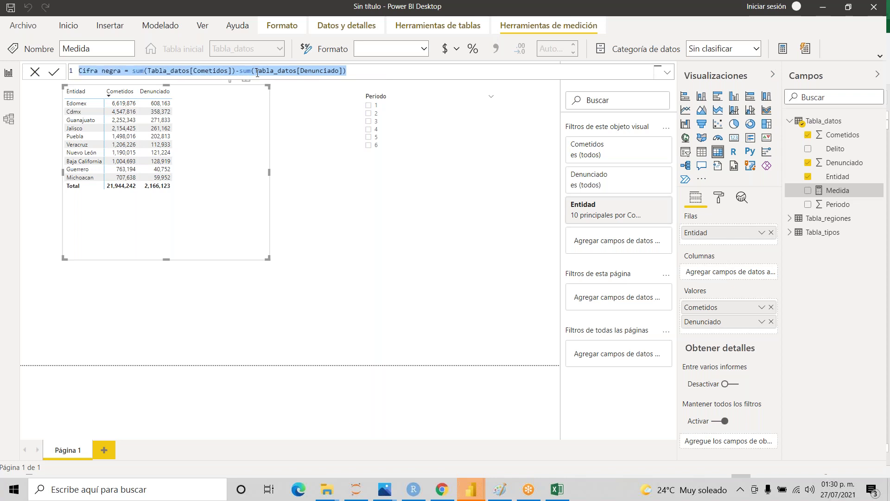
{"action": "key", "text": "Return"}
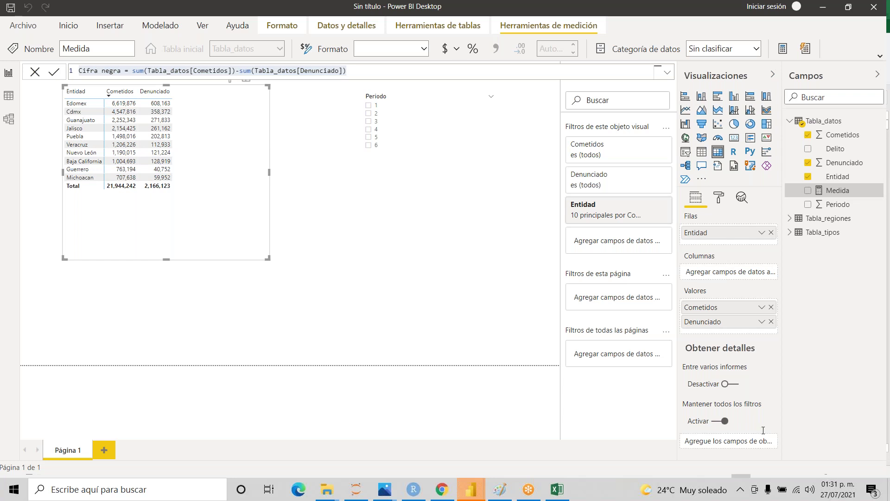
- Commit the Cifra negra measure and add it to the matrix values with a thousands separator
{"action": "left_click", "coordinate": [374, 73]}
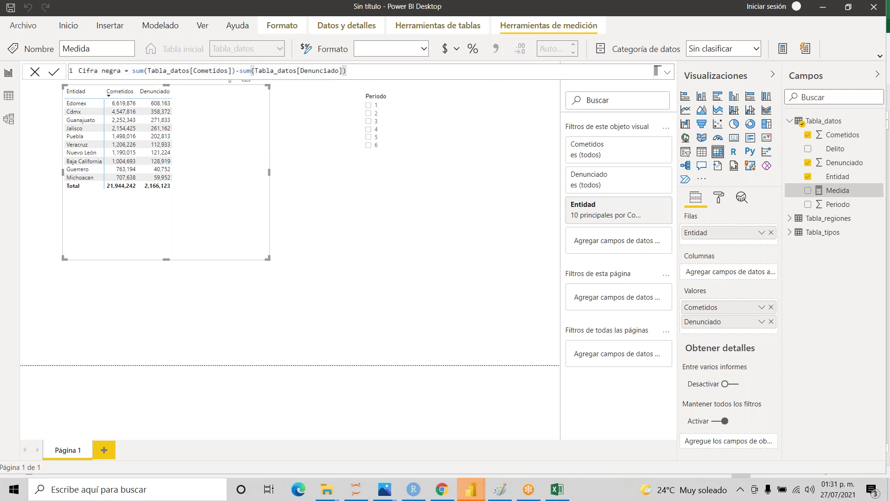
{"action": "key", "text": "Return"}
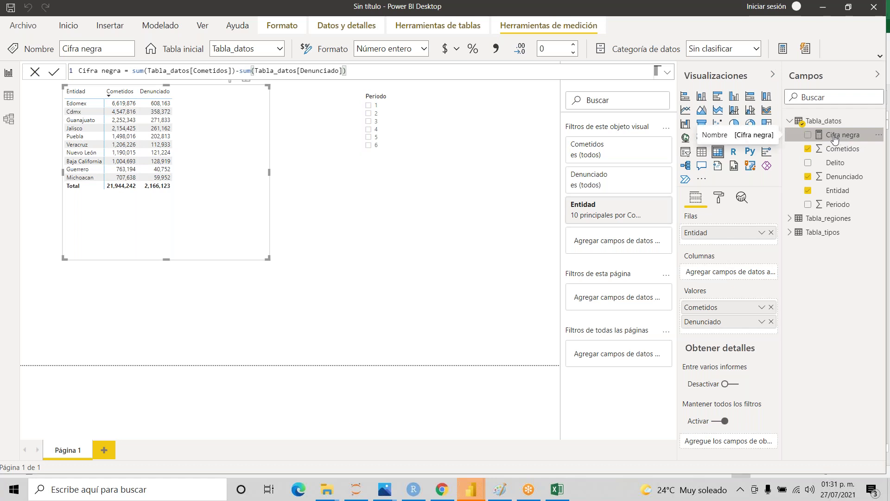
{"action": "left_click_drag", "start_coordinate": [835, 138], "coordinate": [722, 335]}
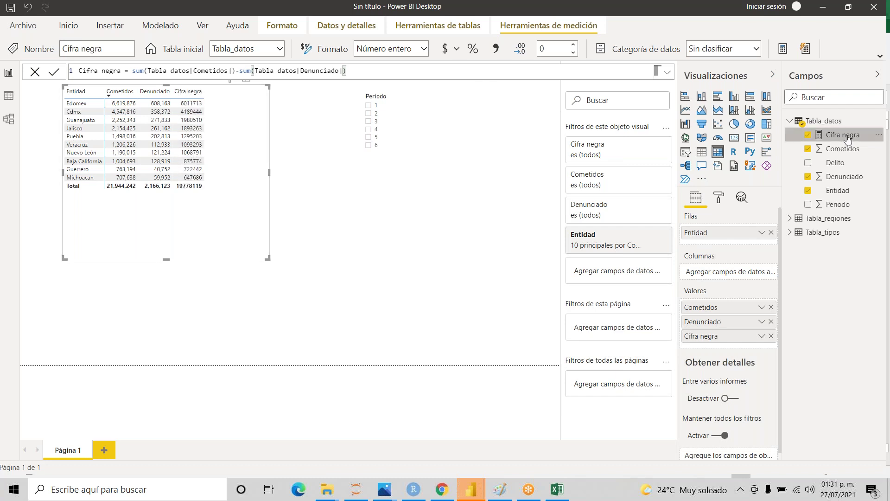
{"action": "left_click", "coordinate": [494, 51]}
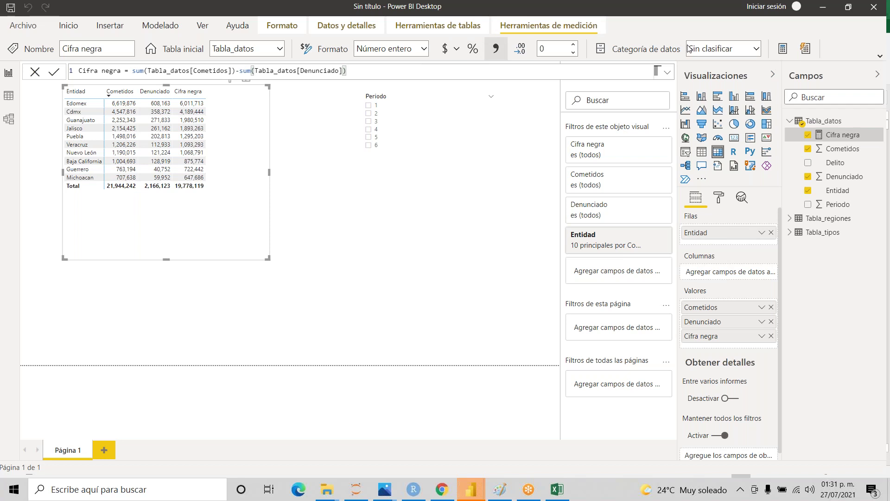
- Create a new measure in Tabla_datos and name it Porcentaje in its formula
{"action": "right_click", "coordinate": [825, 125]}
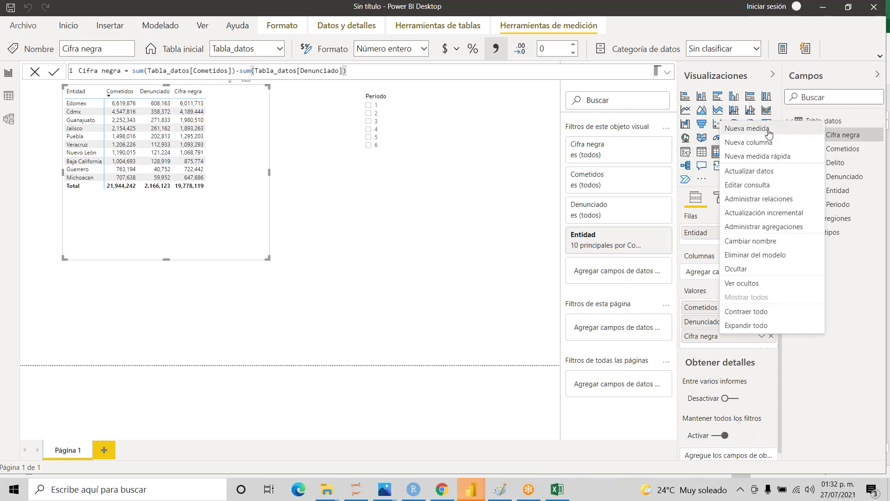
{"action": "key", "text": "Escape"}
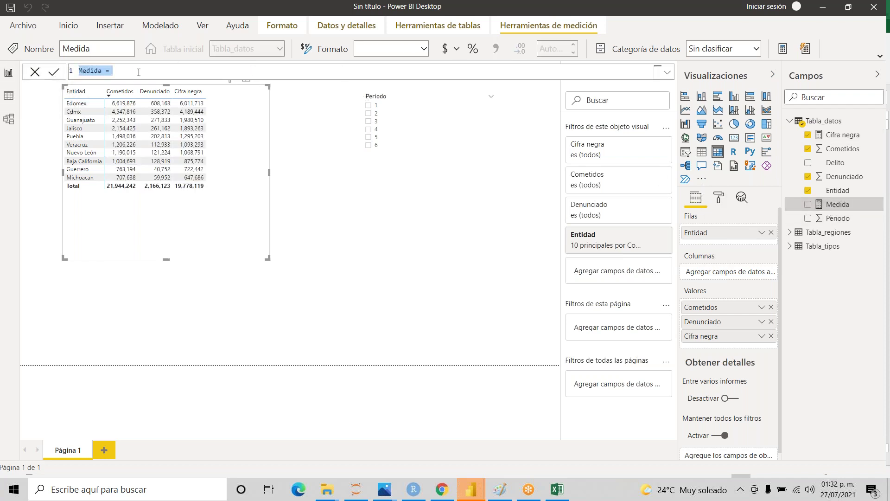
{"action": "key", "text": "Left"}
{"action": "key", "text": "Left"}
{"action": "key", "text": "Left"}
{"action": "type", "text": "Porcentaje"}
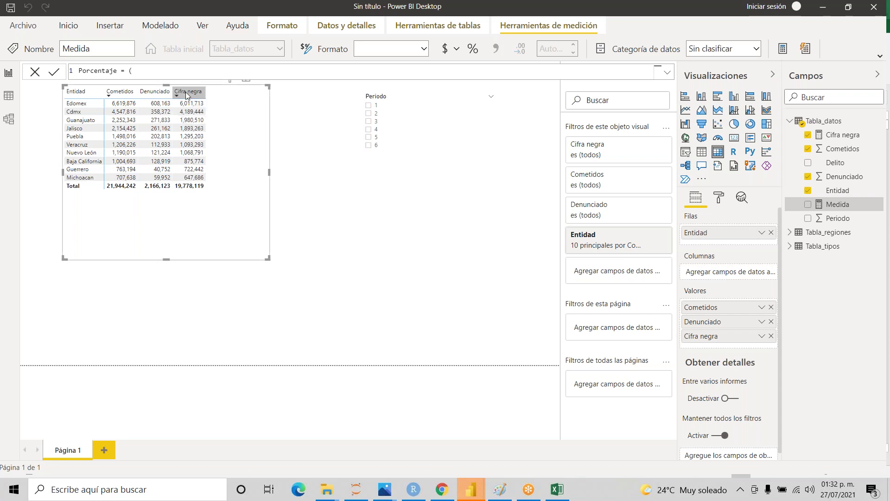
- Define the Porcentaje formula as ([Cifra negra]) / sum(Tabla_datos[Cometidos])
{"action": "type", "text": "ci"}
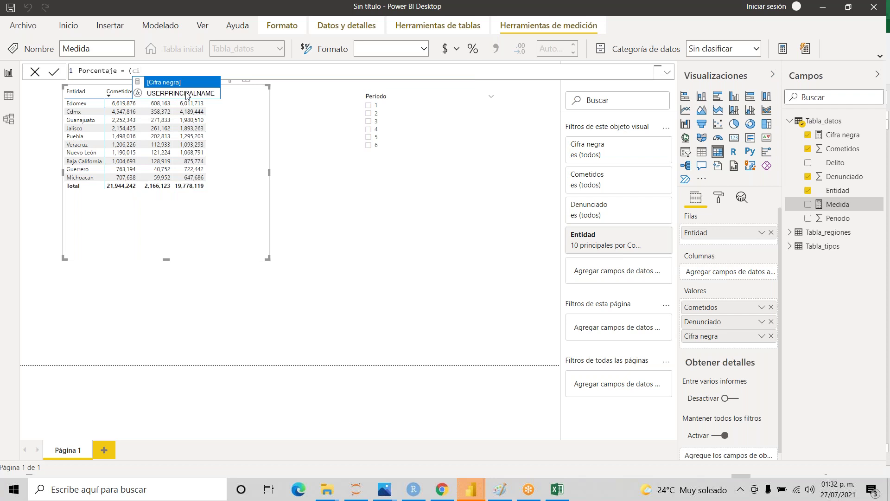
{"action": "key", "text": "Tab"}
{"action": "type", "text": ")"}
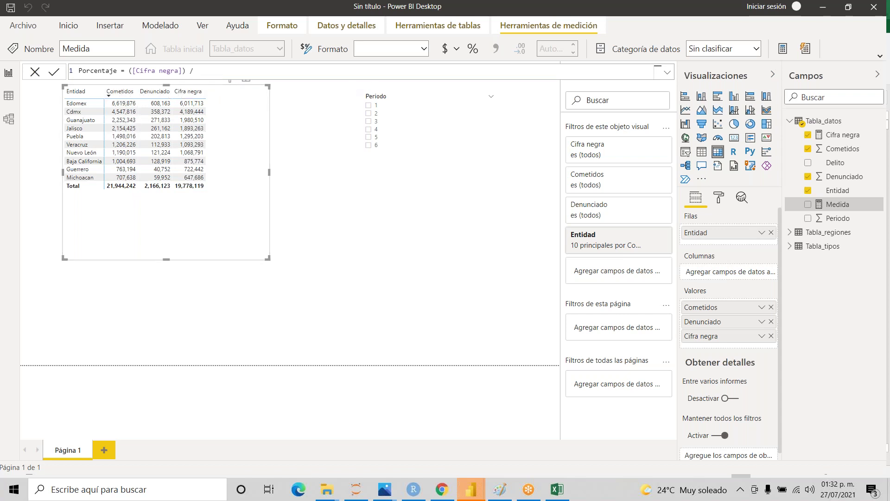
{"action": "type", "text": "sum"}
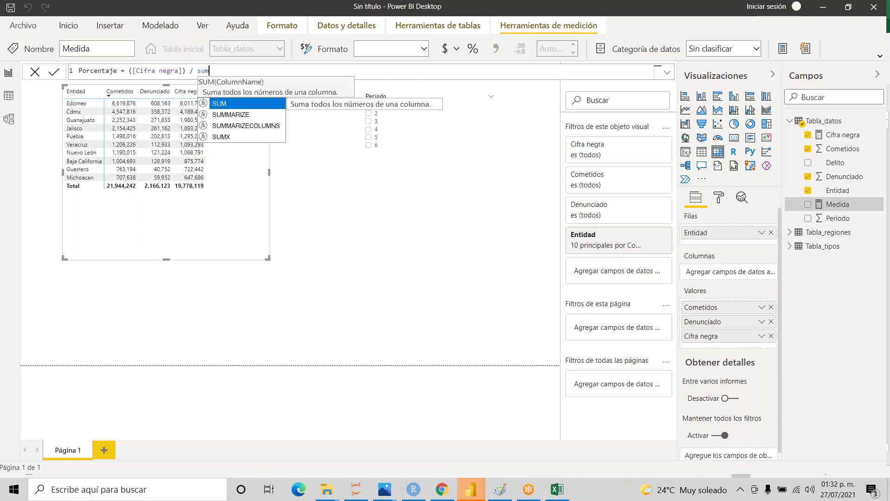
{"action": "type", "text": "("}
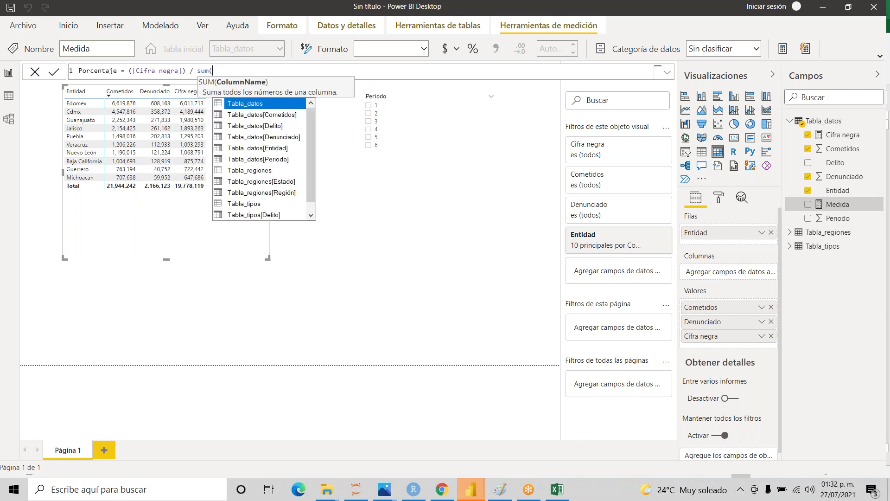
{"action": "key", "text": "Down"}
{"action": "key", "text": "Tab"}
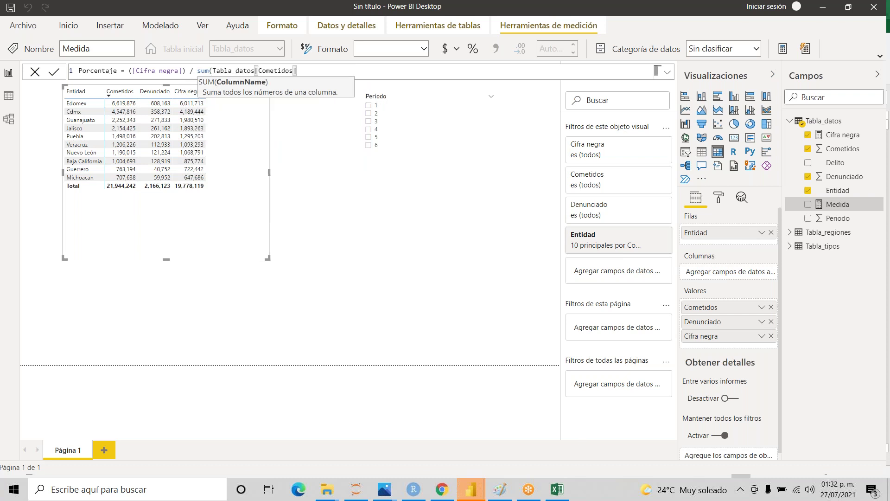
{"action": "type", "text": ")"}
- Select the entire formula text of the Porcentaje measure
{"action": "key", "text": "shift+Left"}
{"action": "key", "text": "shift+Left"}
{"action": "key", "text": "shift+Left"}
{"action": "key", "text": "shift+Left"}
{"action": "key", "text": "shift+Left"}
{"action": "key", "text": "shift+Left"}
{"action": "key", "text": "shift+Left"}
{"action": "key", "text": "shift+Left"}
{"action": "key", "text": "shift+Left"}
{"action": "key", "text": "shift+Left"}
{"action": "key", "text": "shift+Left"}
{"action": "key", "text": "shift+Left"}
{"action": "key", "text": "shift+Left"}
{"action": "key", "text": "shift+Left"}
{"action": "key", "text": "shift+Left"}
{"action": "key", "text": "shift+Left"}
{"action": "key", "text": "shift+Left"}
{"action": "key", "text": "shift+Left"}
{"action": "key", "text": "shift+Left"}
{"action": "key", "text": "shift+Left"}
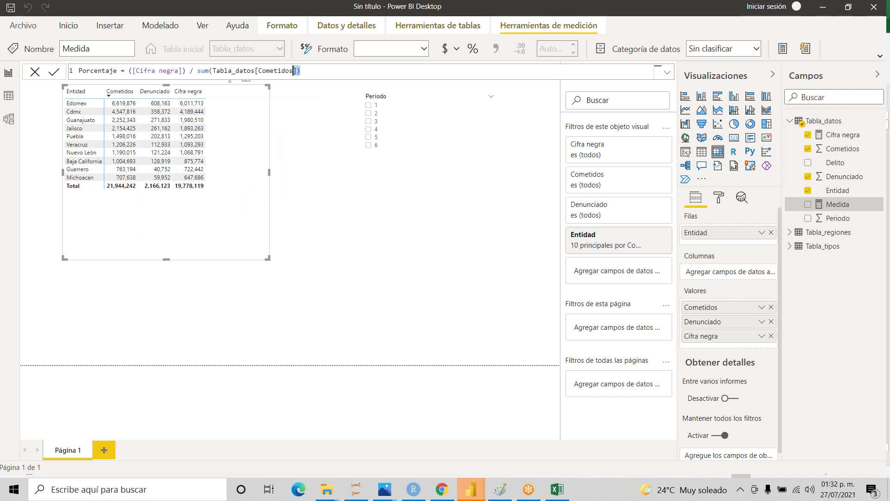
{"action": "key", "text": "shift+Left"}
{"action": "key", "text": "shift+Left"}
{"action": "key", "text": "shift+Left"}
{"action": "key", "text": "shift+Left"}
{"action": "key", "text": "shift+Left"}
{"action": "key", "text": "shift+Left"}
{"action": "key", "text": "shift+Left"}
{"action": "key", "text": "shift+Left"}
{"action": "key", "text": "shift+Left"}
{"action": "key", "text": "shift+Left"}
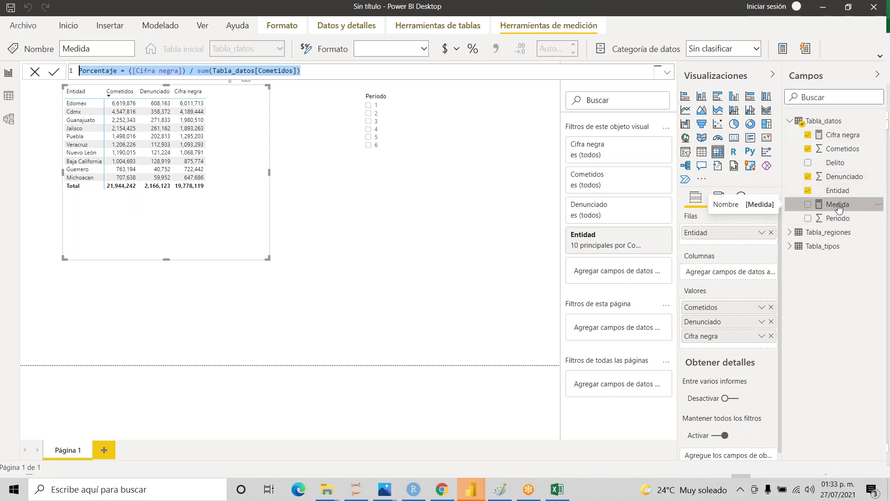
{"action": "left_click", "coordinate": [58, 24]}
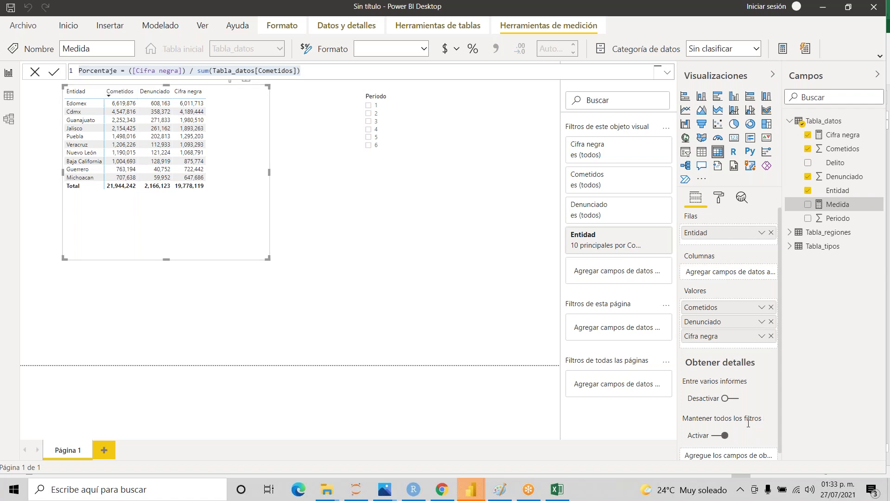
- Commit the Porcentaje measure and add it to the matrix values, formatted as a percentage with 0 decimals
{"action": "left_click", "coordinate": [346, 73]}
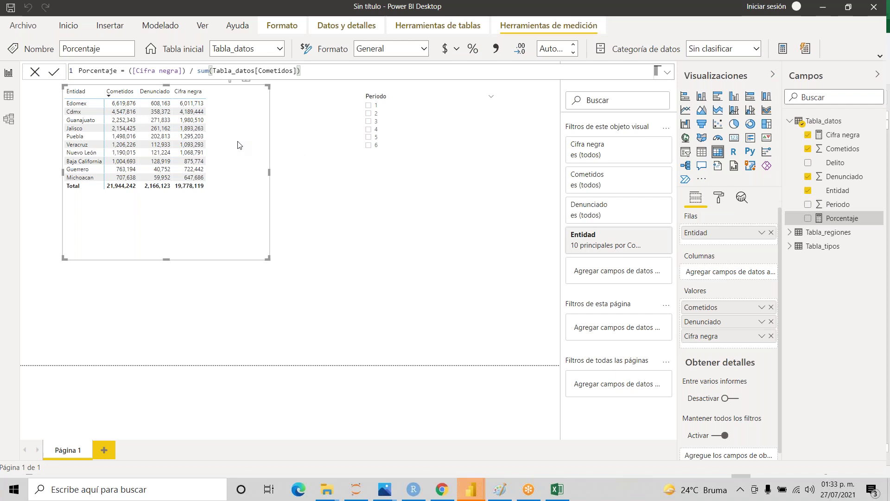
{"action": "left_click_drag", "start_coordinate": [844, 218], "coordinate": [742, 347]}
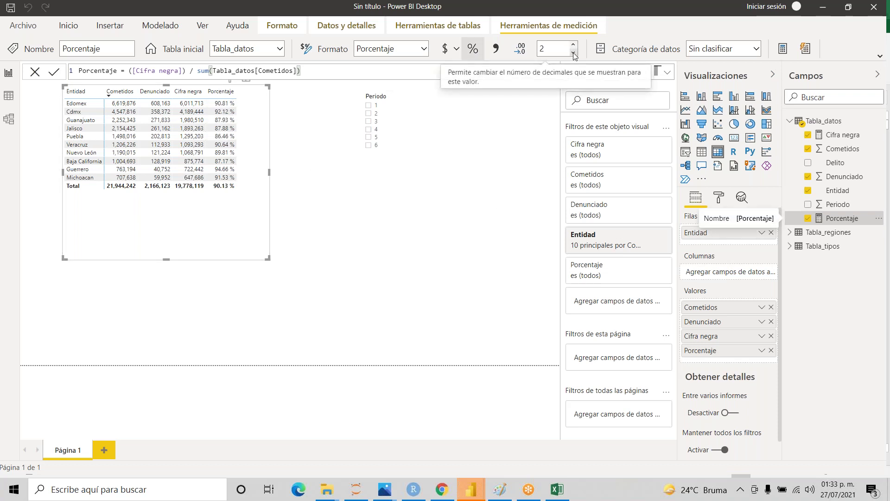
{"action": "key", "text": "Return"}
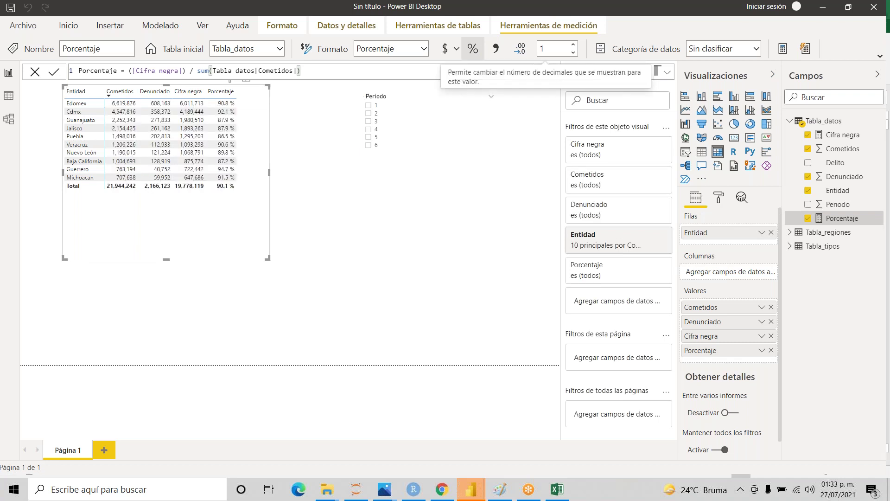
{"action": "key", "text": "Down"}
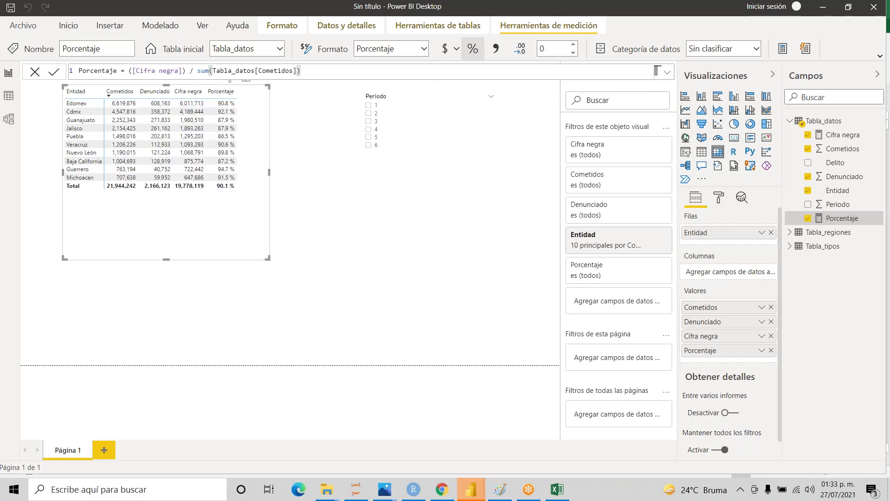
{"action": "key", "text": "Return"}
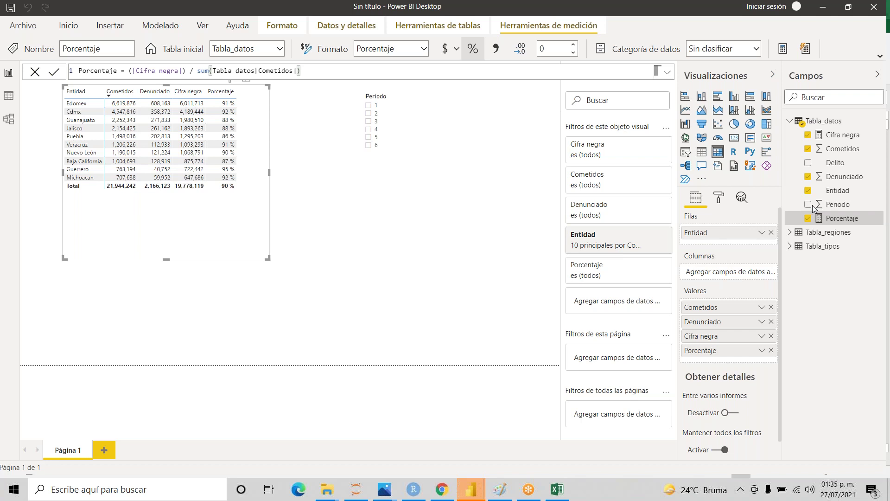
{"action": "right_click", "coordinate": [834, 224]}
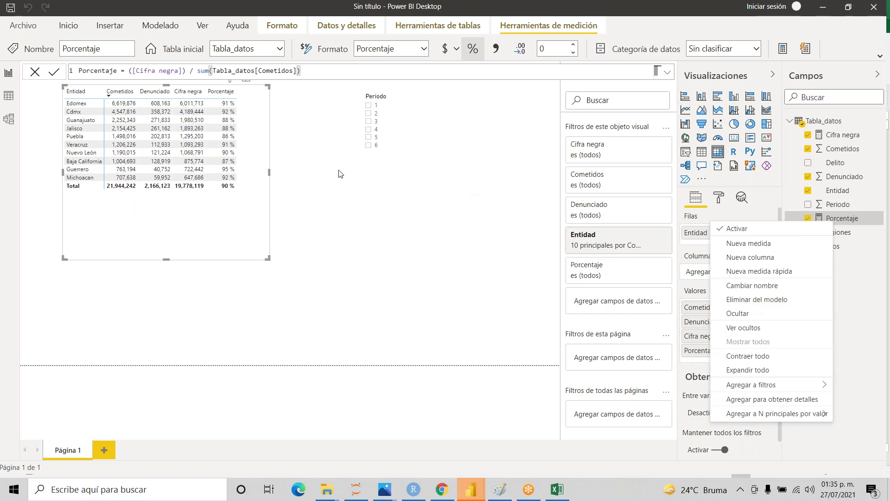
{"action": "left_click", "coordinate": [841, 136]}
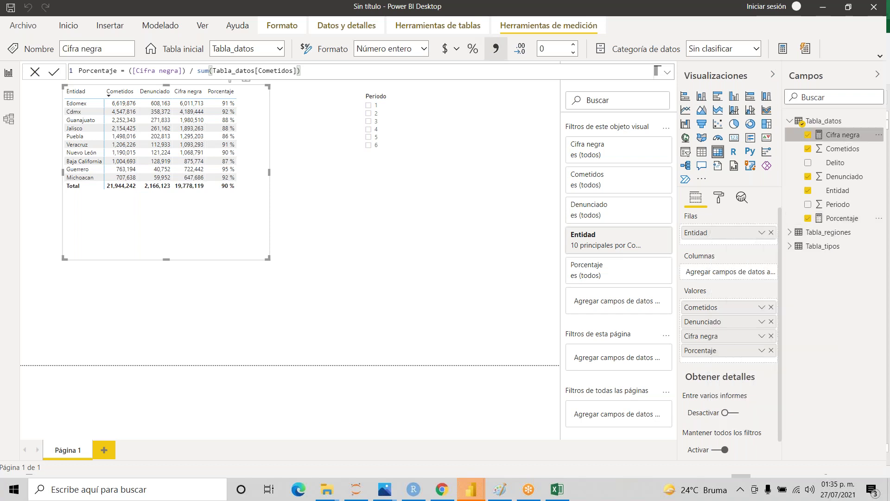
{"action": "left_click", "coordinate": [843, 218]}
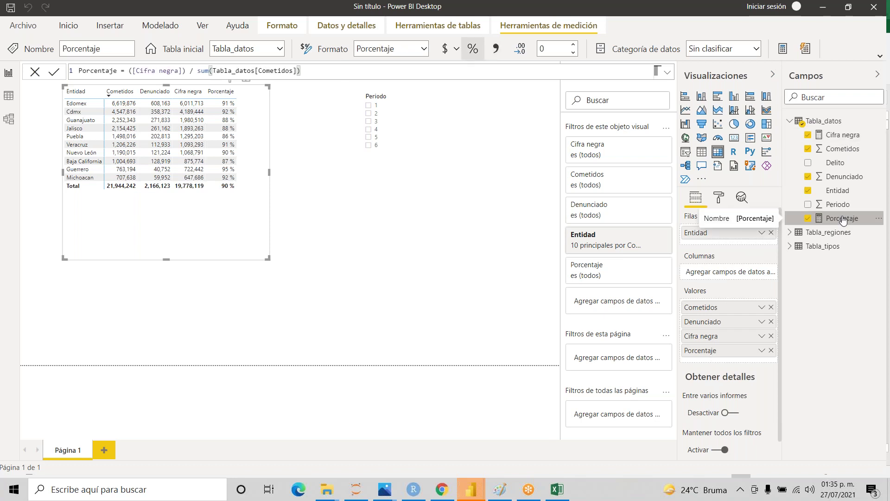
{"action": "right_click", "coordinate": [844, 219]}
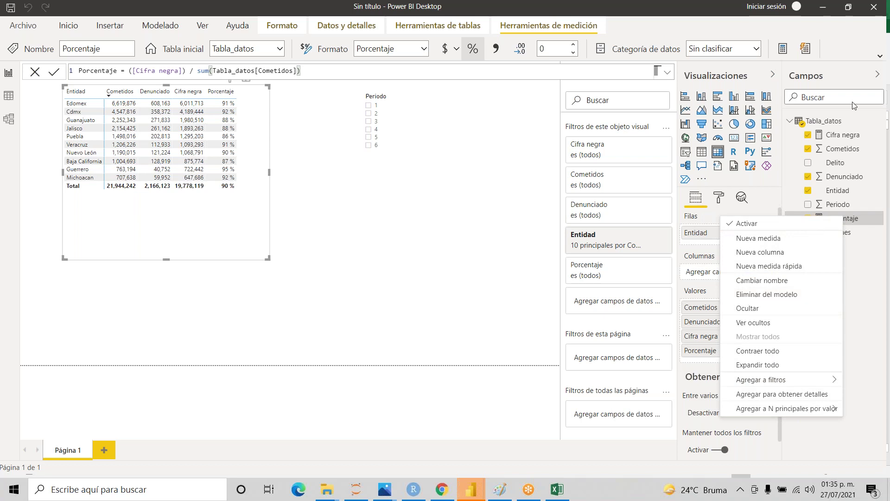
{"action": "left_click", "coordinate": [341, 187]}
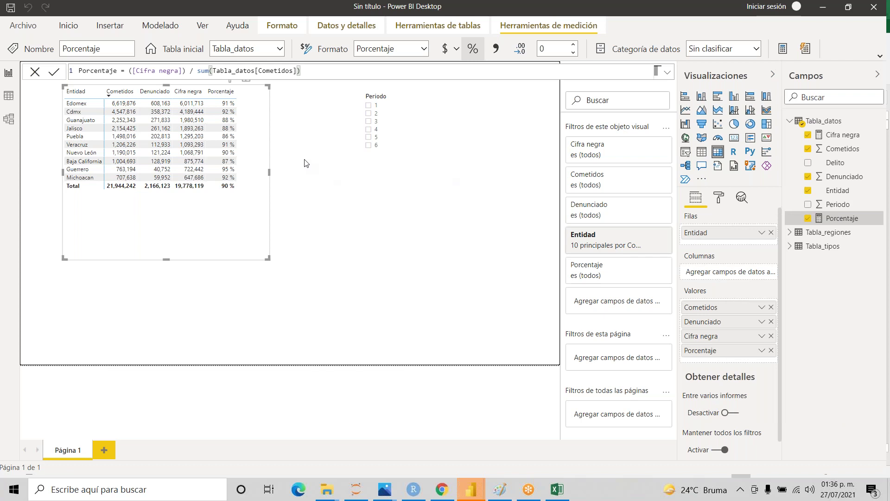
- Remove the Denunciado field from the matrix values
{"action": "left_click", "coordinate": [305, 163]}
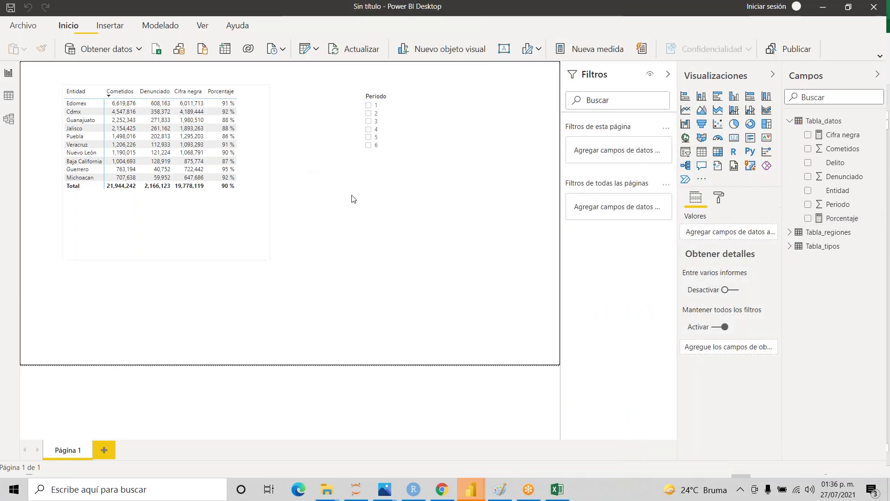
{"action": "left_click", "coordinate": [254, 149]}
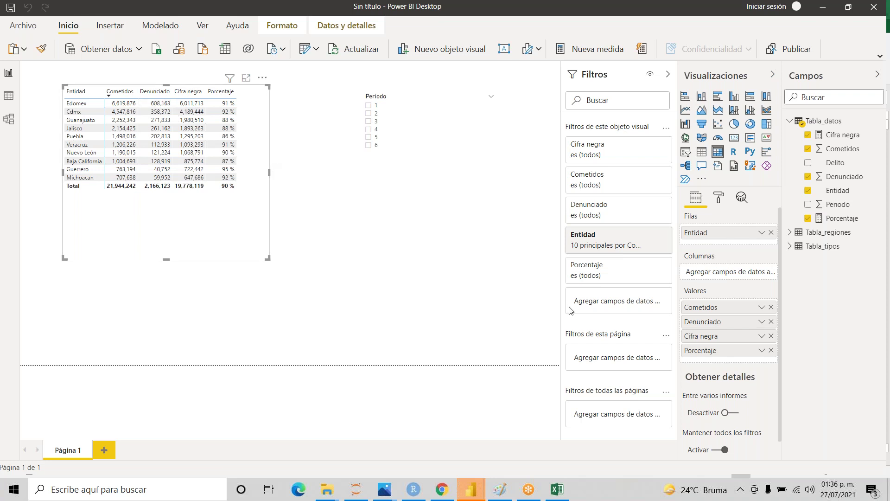
{"action": "left_click", "coordinate": [772, 321]}
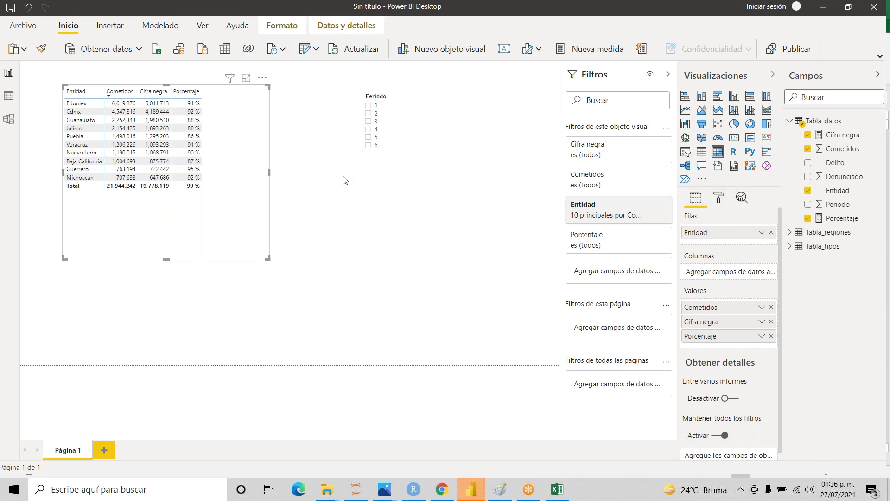
- Turn on conditional-formatting data bars for the Cometidos column of the Entidad matrix
{"action": "left_click", "coordinate": [719, 198]}
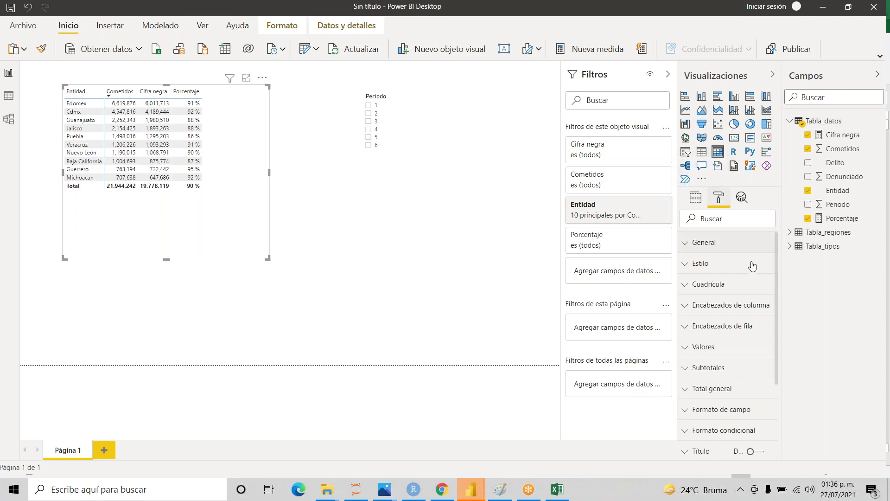
{"action": "left_click_drag", "start_coordinate": [775, 269], "coordinate": [775, 332]}
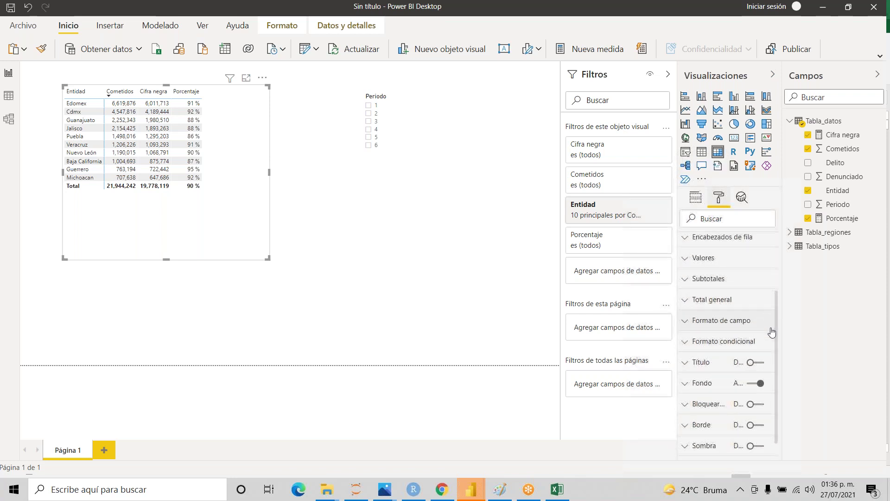
{"action": "left_click", "coordinate": [684, 343]}
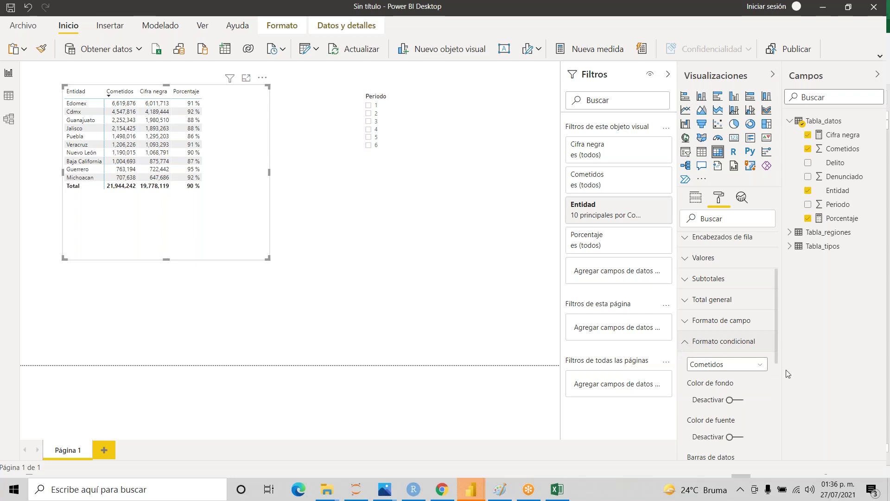
{"action": "left_click_drag", "start_coordinate": [776, 344], "coordinate": [773, 383]}
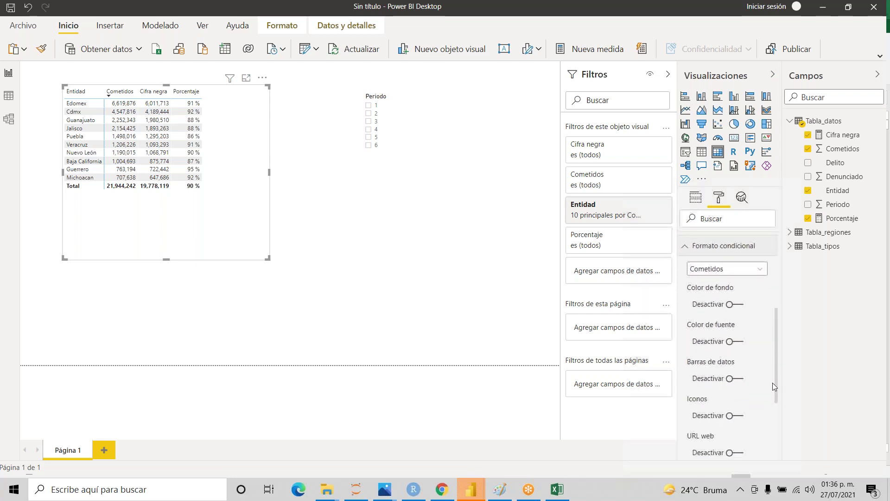
{"action": "left_click", "coordinate": [730, 381]}
{"action": "left_click", "coordinate": [730, 380]}
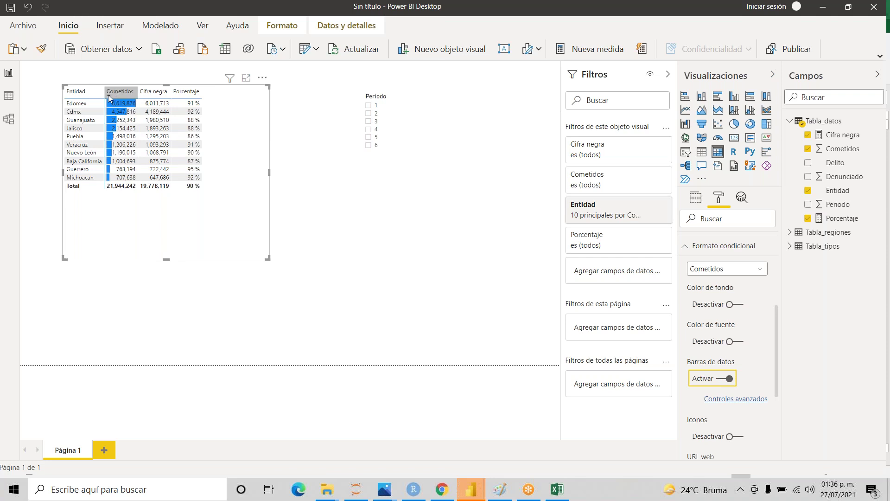
{"action": "left_click", "coordinate": [109, 95]}
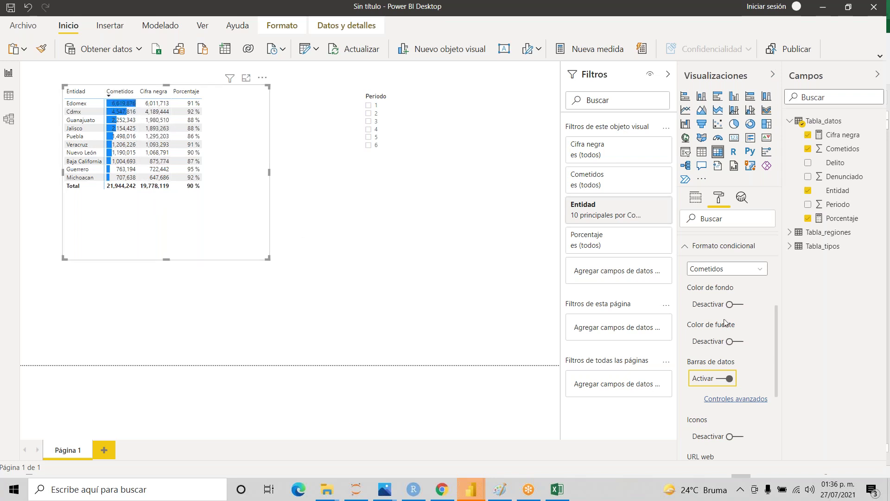
- Turn on conditional background color for the Cifra negra column of the matrix
{"action": "left_click", "coordinate": [761, 271]}
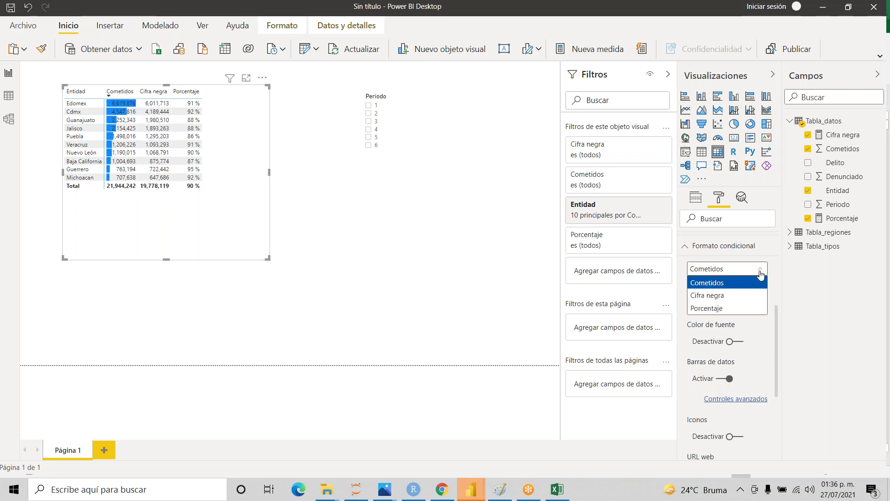
{"action": "left_click", "coordinate": [723, 297]}
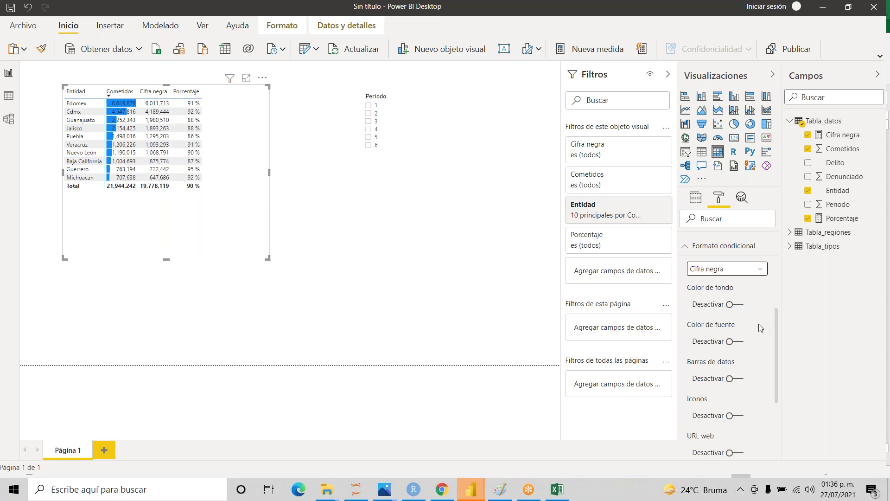
{"action": "left_click", "coordinate": [731, 308]}
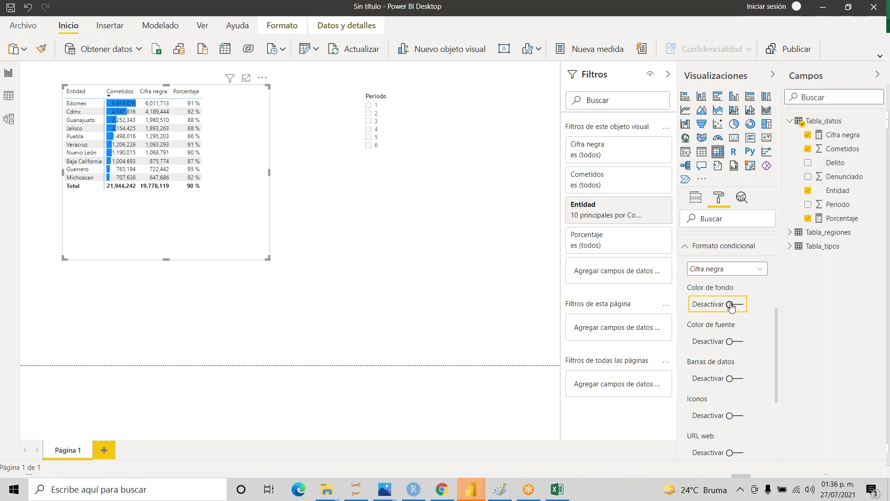
{"action": "left_click", "coordinate": [731, 306]}
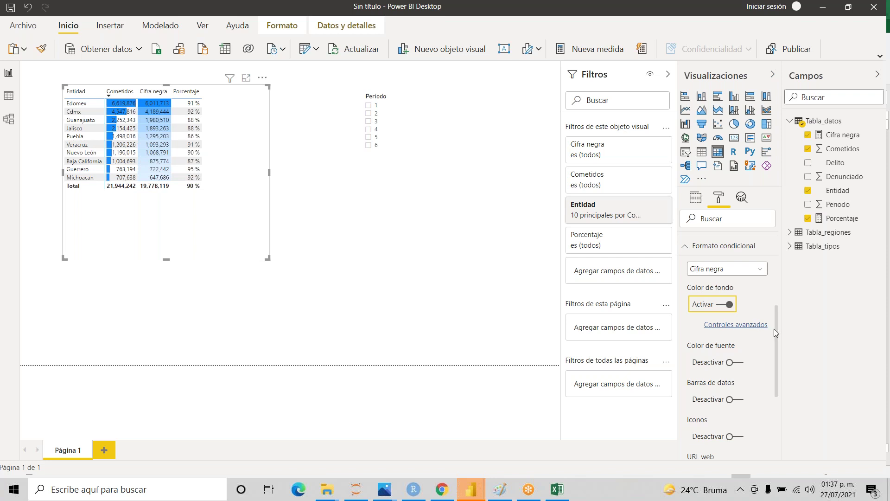
- Turn on conditional background color for the Porcentaje column of the matrix
{"action": "left_click_drag", "start_coordinate": [777, 330], "coordinate": [775, 315]}
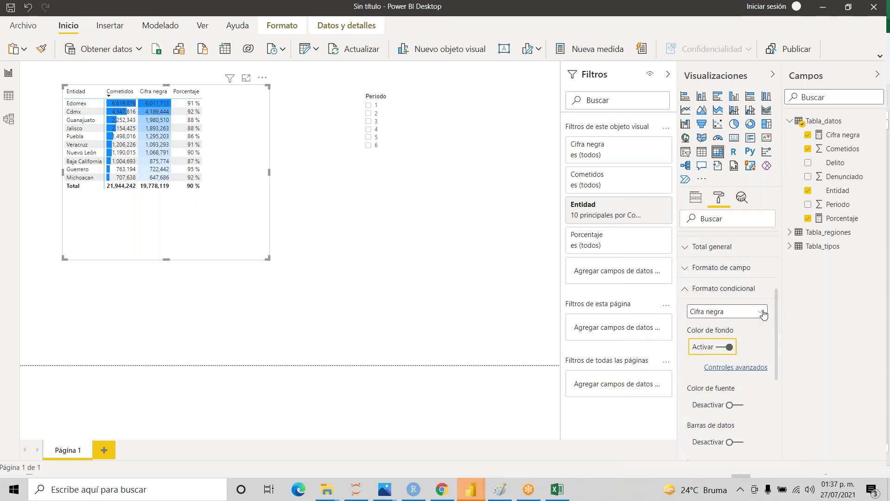
{"action": "left_click", "coordinate": [763, 315]}
{"action": "left_click", "coordinate": [763, 348]}
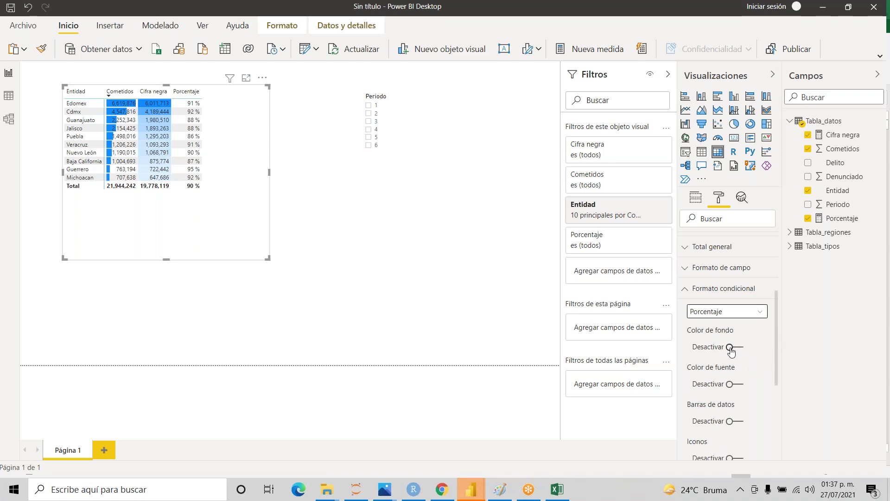
{"action": "left_click", "coordinate": [731, 348]}
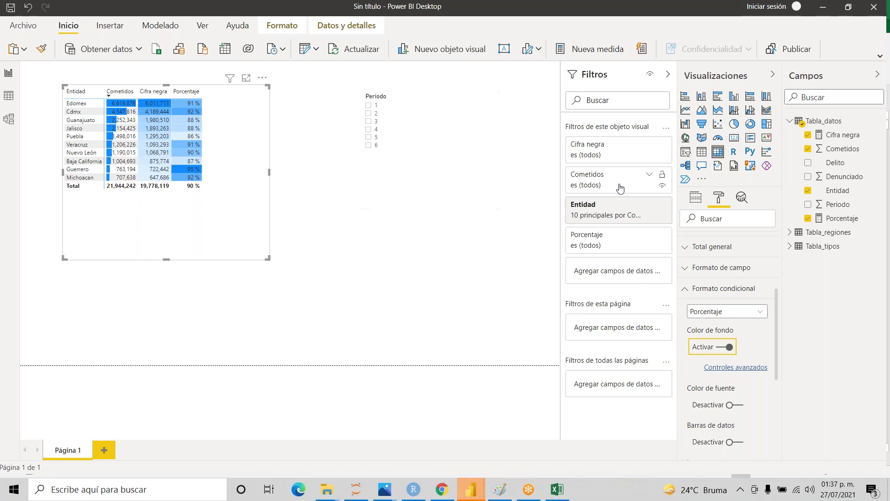
- Delete the Periodo slicer from the report page
{"action": "left_click", "coordinate": [837, 223]}
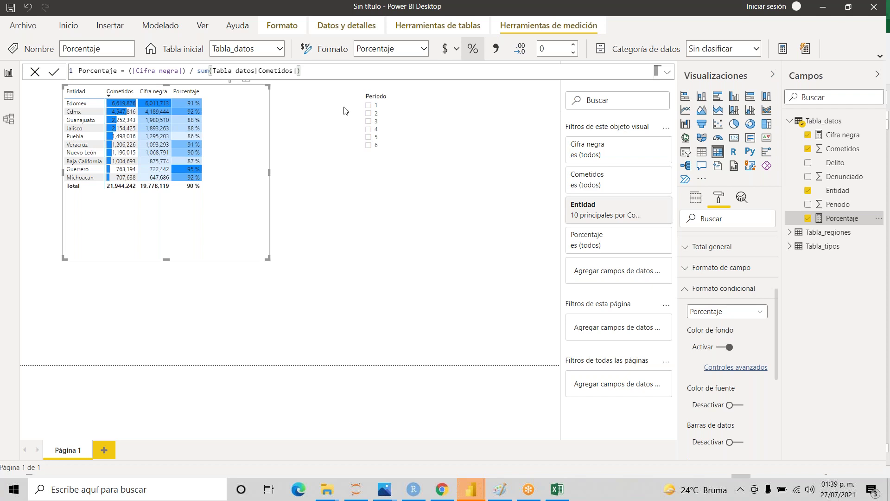
{"action": "left_click", "coordinate": [423, 110]}
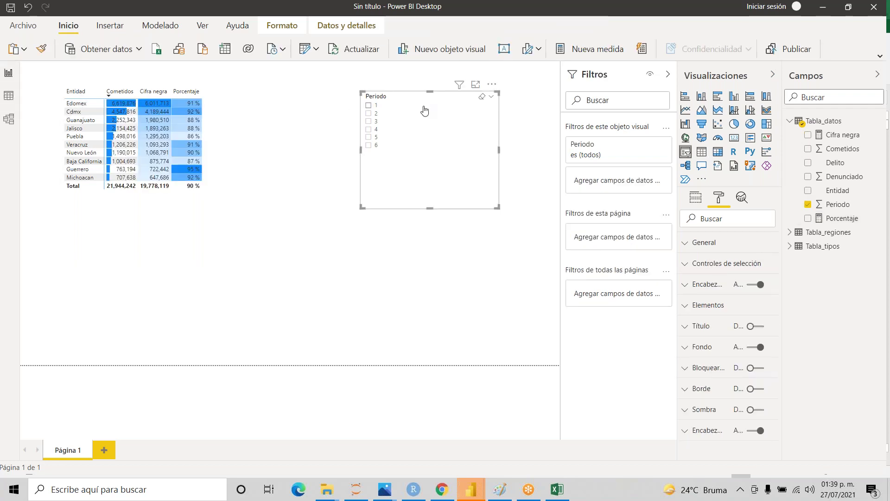
{"action": "key", "text": "Delete"}
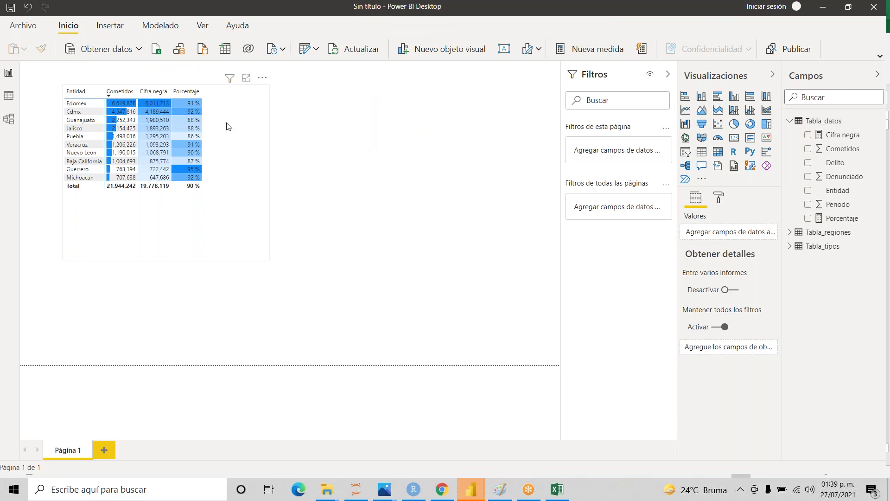
- Duplicate the Entidad matrix and place the copy beside the original, aligned with its upper edge
{"action": "left_click", "coordinate": [228, 127]}
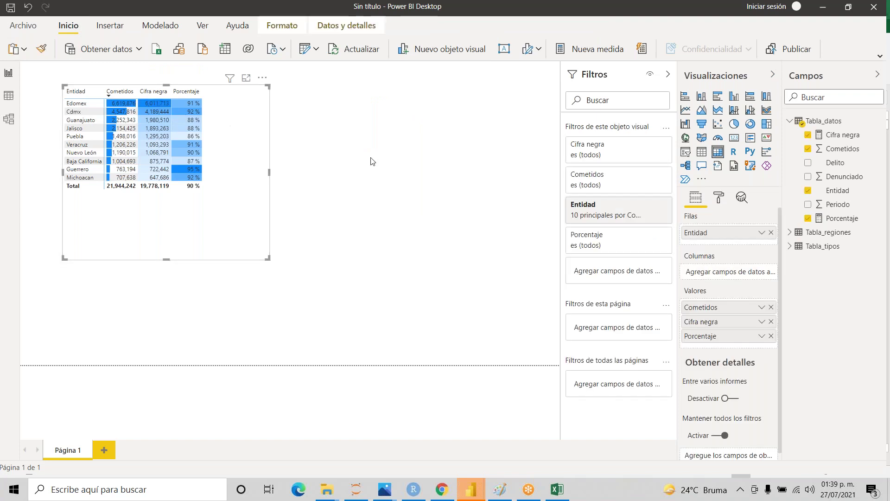
{"action": "left_click", "coordinate": [371, 159]}
{"action": "left_click", "coordinate": [225, 135]}
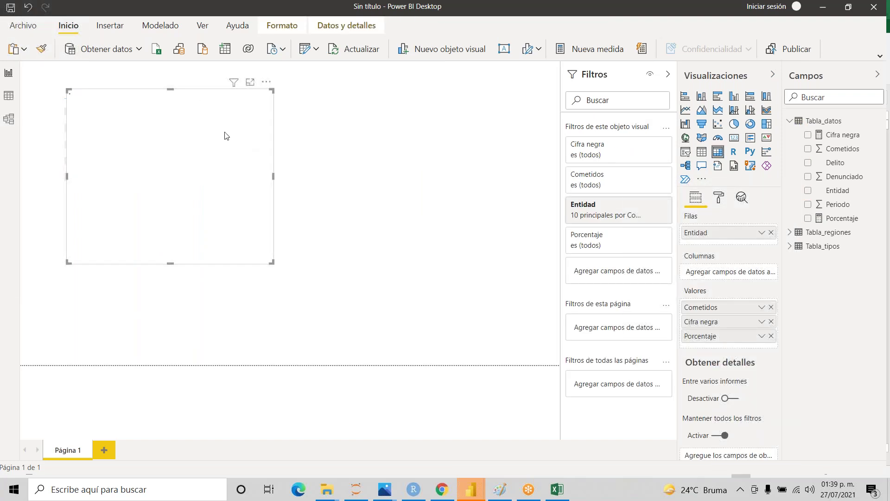
{"action": "key", "text": "ctrl+c"}
{"action": "key", "text": "ctrl+v"}
{"action": "left_click_drag", "start_coordinate": [280, 159], "coordinate": [454, 110]}
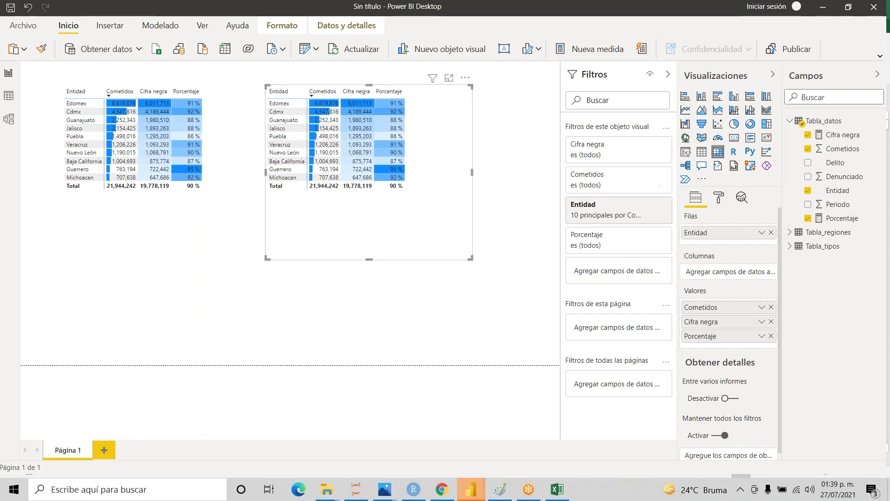
- Replace Entidad with Delito in the rows of the copied matrix and remove its leftover Entidad filter
{"action": "left_click", "coordinate": [772, 233]}
{"action": "left_click_drag", "start_coordinate": [836, 162], "coordinate": [731, 233]}
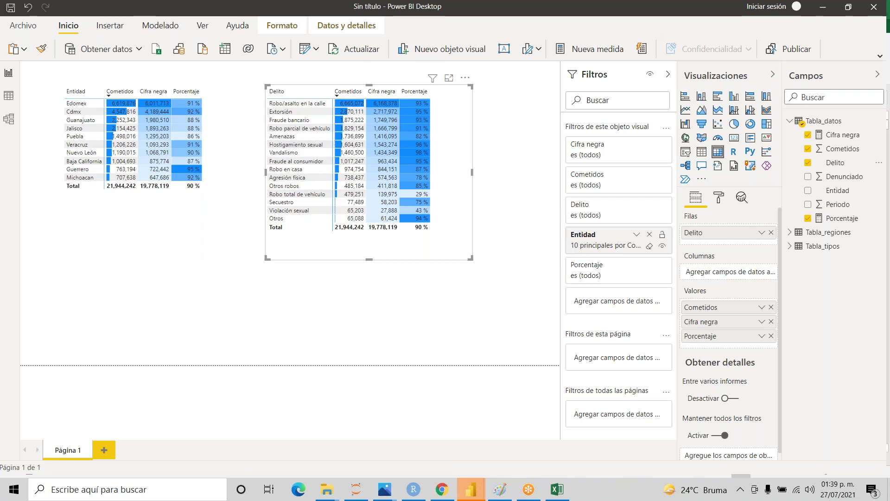
{"action": "left_click", "coordinate": [650, 238]}
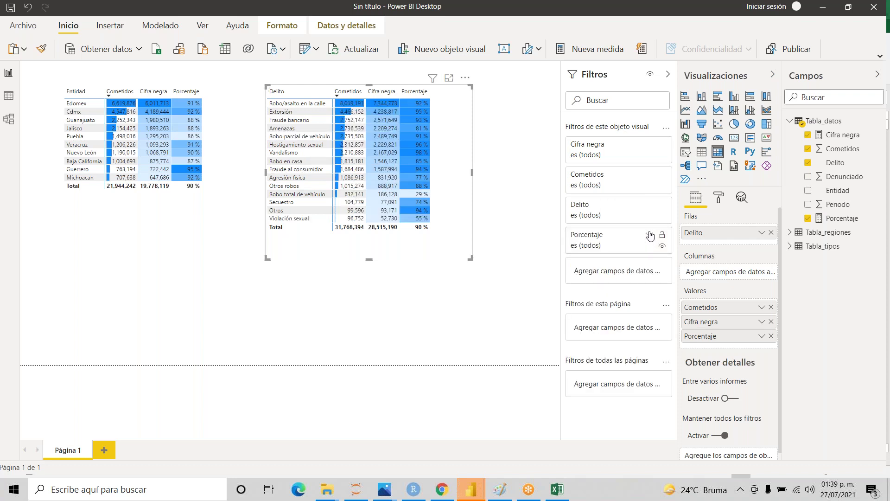
- Apply a Top N filter on Delito showing the Superior 10 items by Cometidos
{"action": "left_click", "coordinate": [650, 206]}
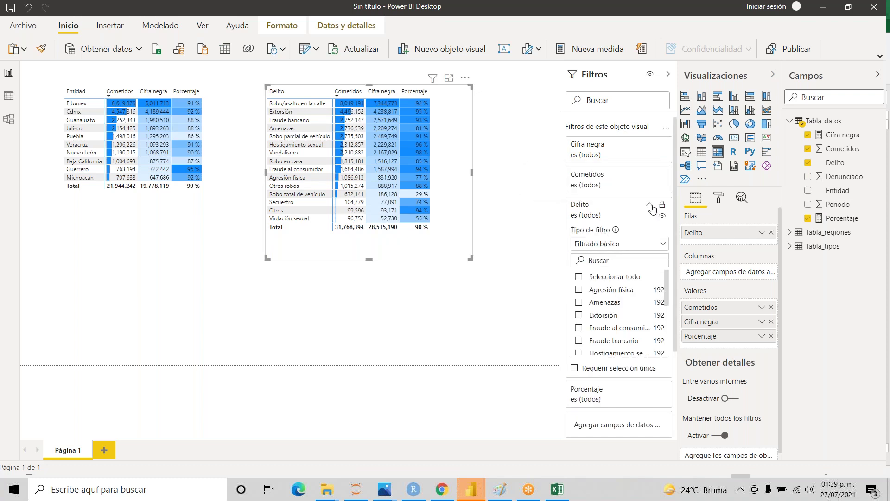
{"action": "left_click", "coordinate": [664, 244]}
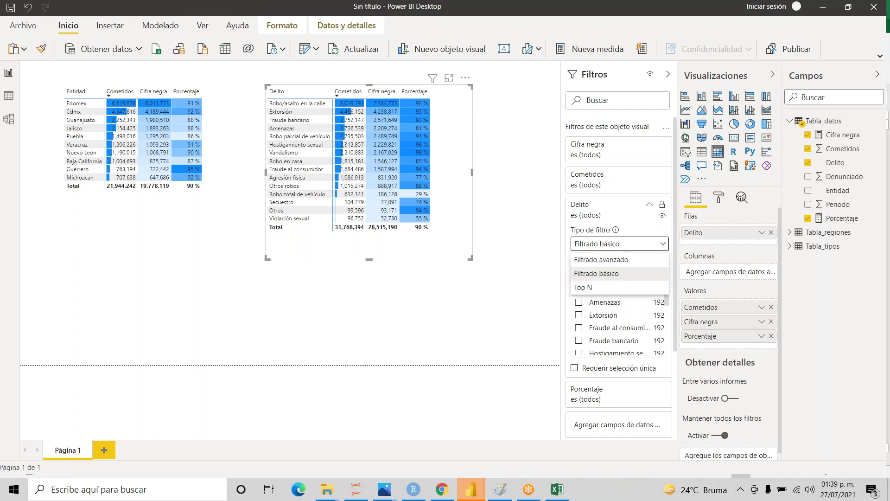
{"action": "left_click", "coordinate": [611, 288]}
{"action": "left_click", "coordinate": [638, 274]}
{"action": "type", "text": "10"}
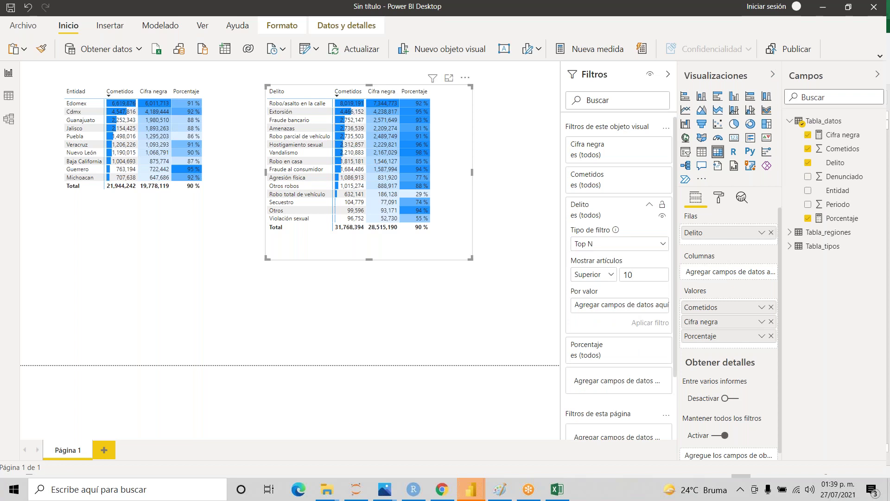
{"action": "left_click_drag", "start_coordinate": [839, 153], "coordinate": [598, 305]}
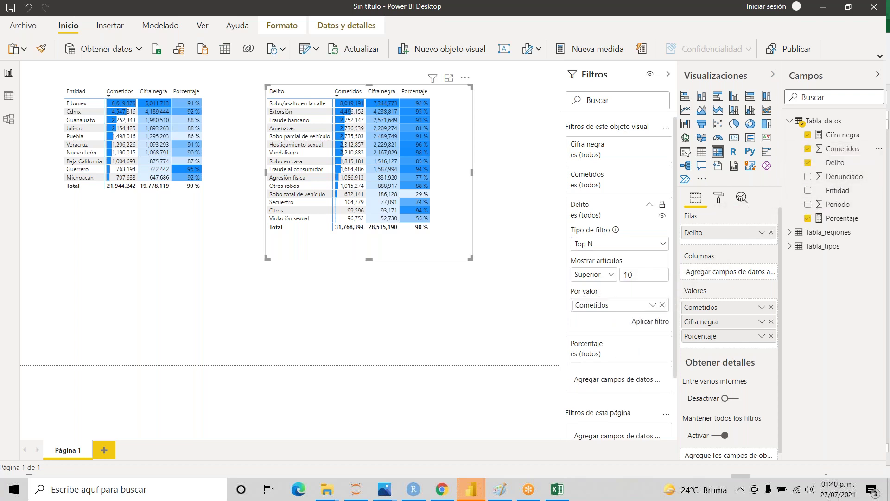
{"action": "left_click", "coordinate": [645, 327]}
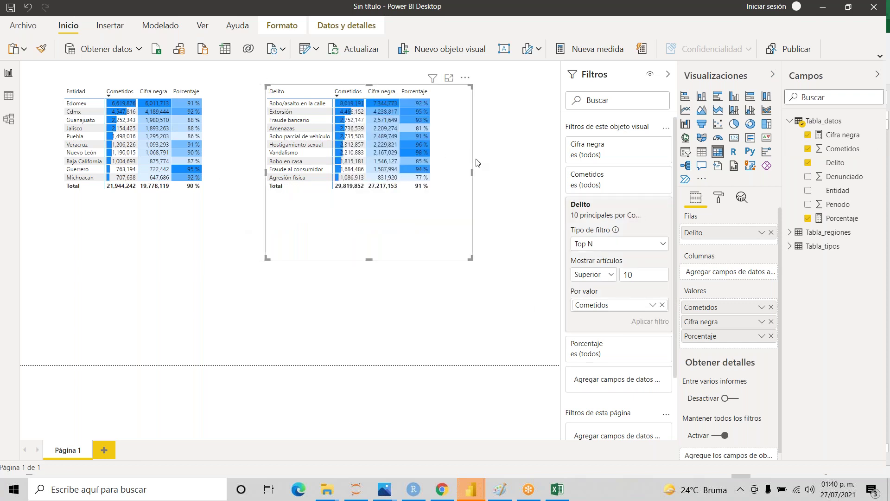
- Shorten both matrices to end just below their Total rows and move the Delito matrix slightly farther from the Entidad matrix
{"action": "left_click", "coordinate": [520, 166]}
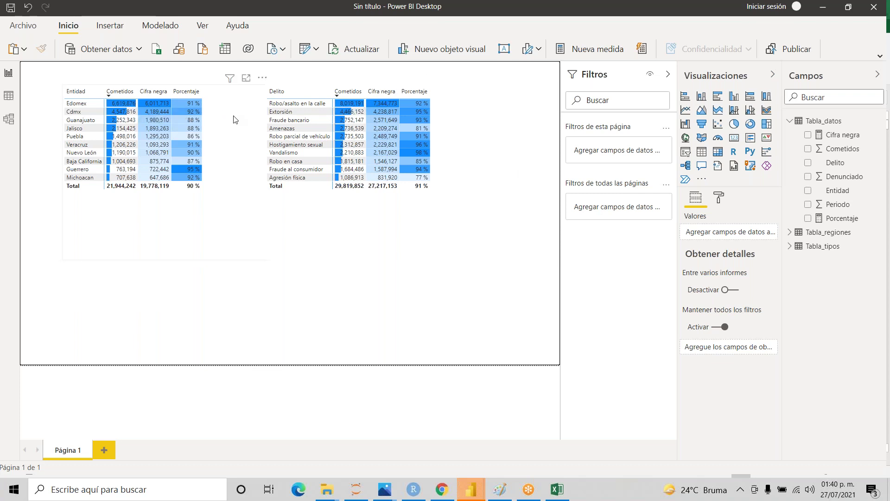
{"action": "left_click", "coordinate": [179, 253]}
{"action": "left_click_drag", "start_coordinate": [172, 260], "coordinate": [176, 196]}
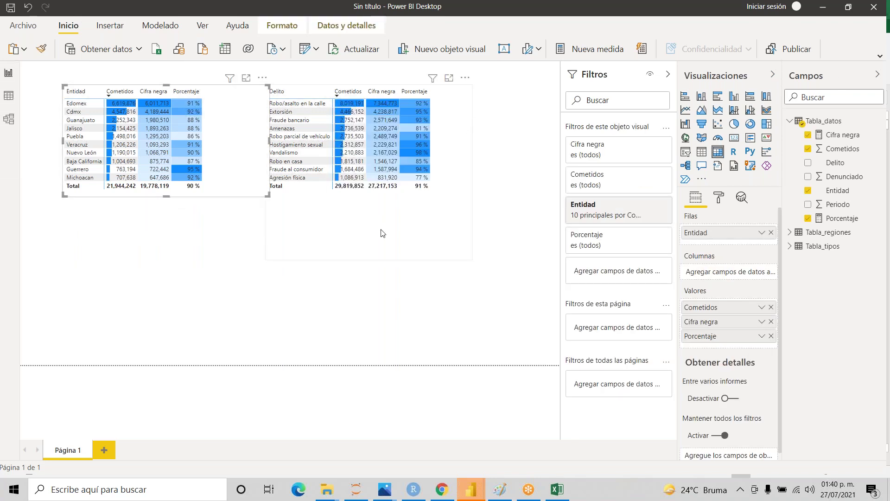
{"action": "left_click", "coordinate": [369, 263]}
{"action": "left_click_drag", "start_coordinate": [371, 261], "coordinate": [376, 197]}
{"action": "left_click", "coordinate": [517, 153]}
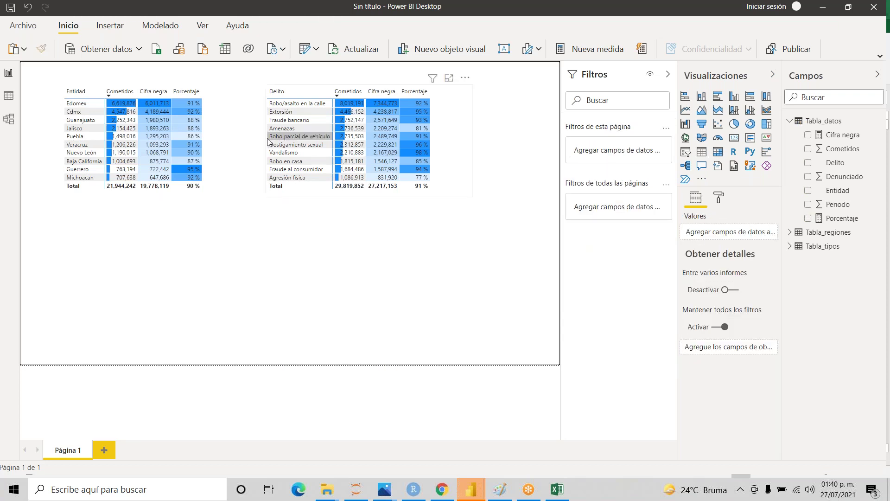
{"action": "left_click", "coordinate": [232, 127]}
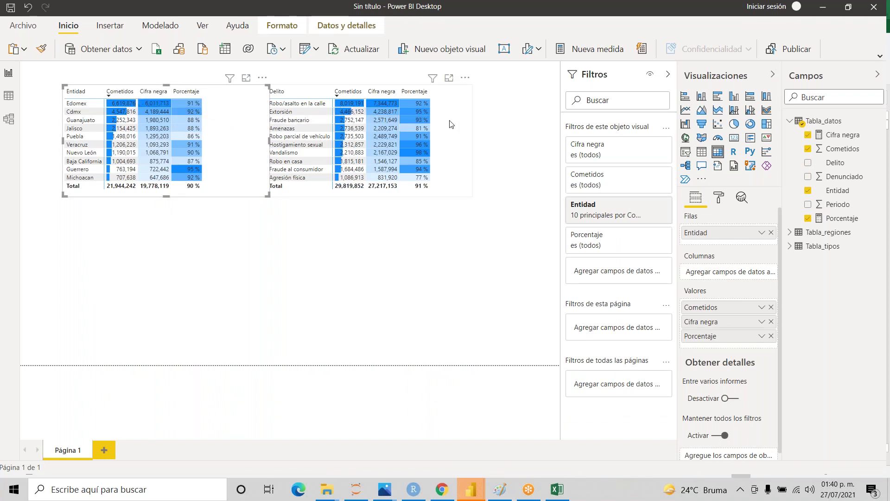
{"action": "left_click_drag", "start_coordinate": [460, 124], "coordinate": [484, 124]}
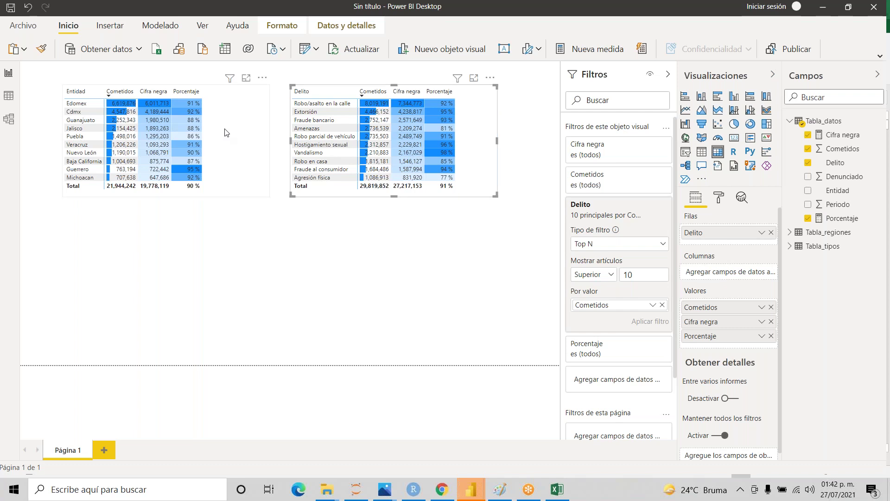
- Duplicate the shortened Entidad matrix and place the copy directly below the original
{"action": "left_click", "coordinate": [238, 146]}
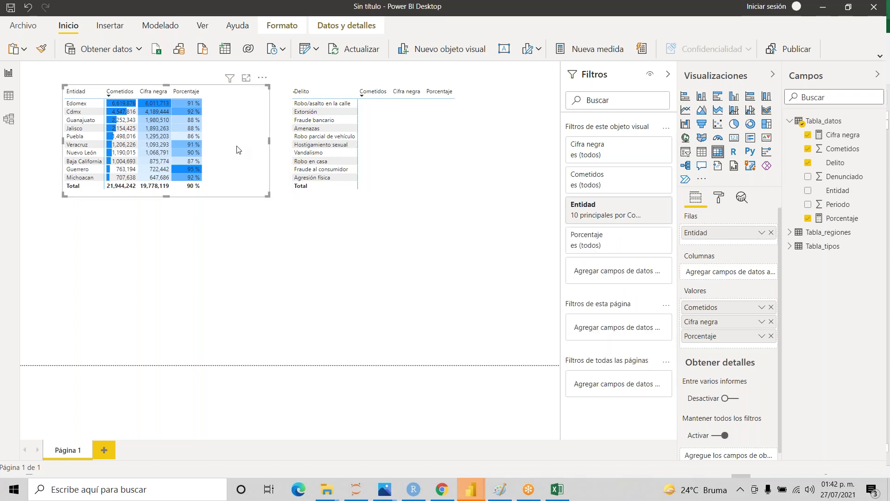
{"action": "left_click", "coordinate": [247, 210]}
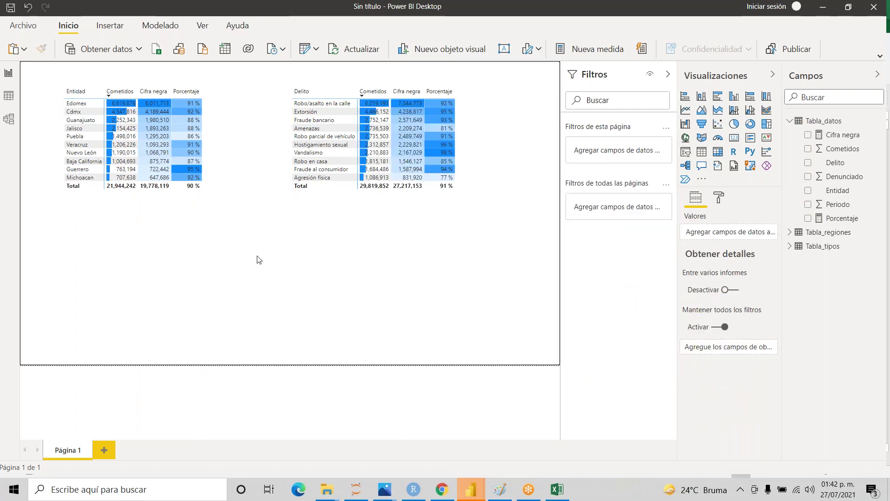
{"action": "key", "text": "ctrl+v"}
{"action": "left_click_drag", "start_coordinate": [261, 139], "coordinate": [256, 262]}
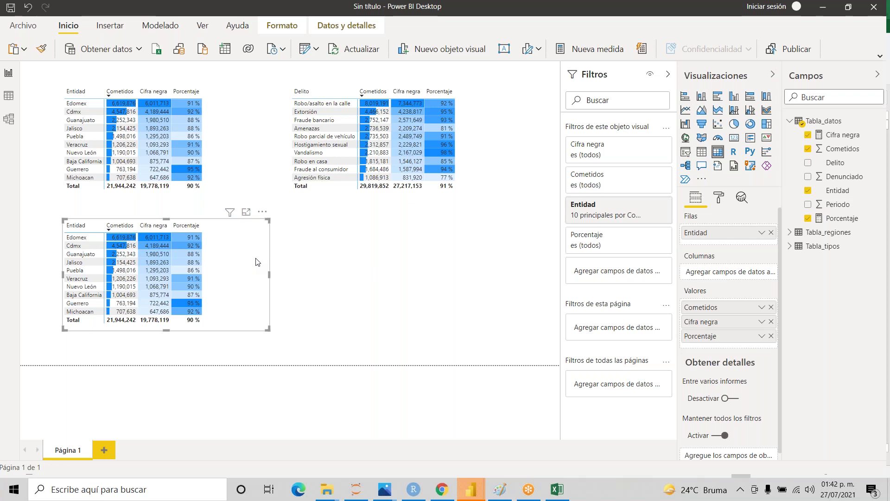
- Remove Cifra negra and Porcentaje from the lower Entidad matrix, add Periodo as its columns, and widen it to fit the Total column
{"action": "left_click", "coordinate": [772, 321]}
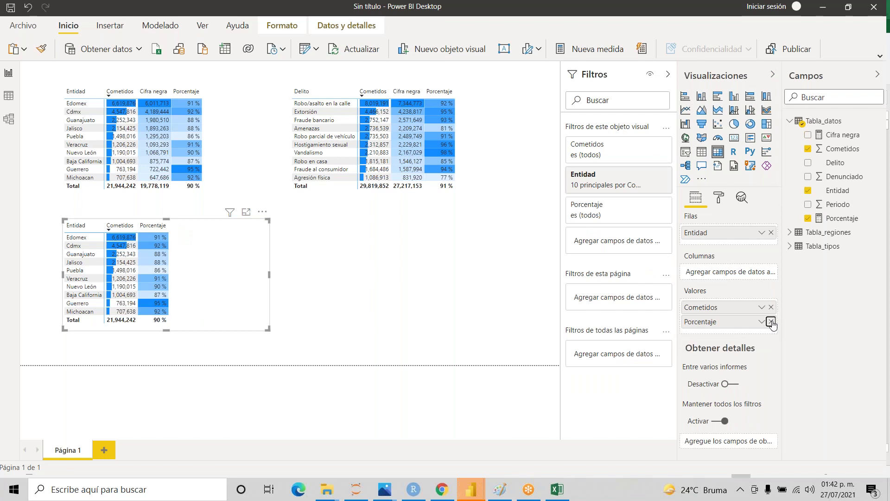
{"action": "left_click", "coordinate": [772, 322]}
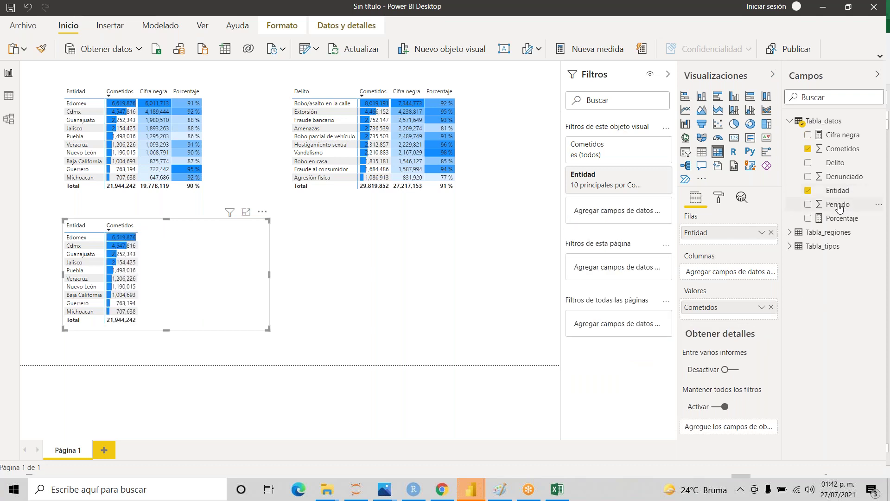
{"action": "left_click_drag", "start_coordinate": [840, 207], "coordinate": [733, 275]}
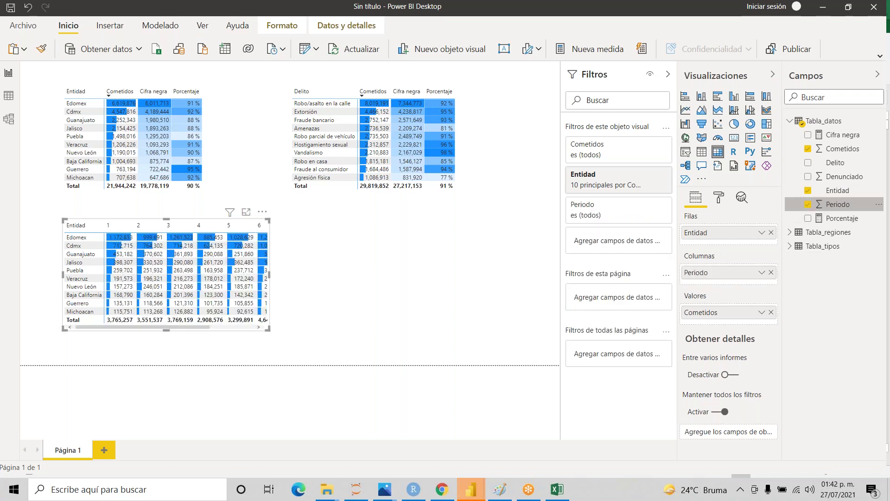
{"action": "left_click_drag", "start_coordinate": [270, 273], "coordinate": [339, 273]}
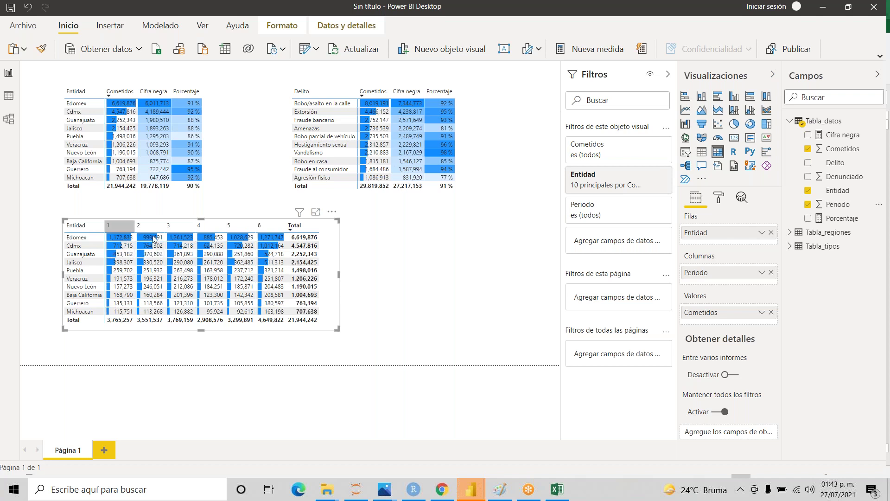
- Turn on background color and turn off data bars in the conditional formatting of Cometidos for the Periodo matrix
{"action": "left_click", "coordinate": [718, 199]}
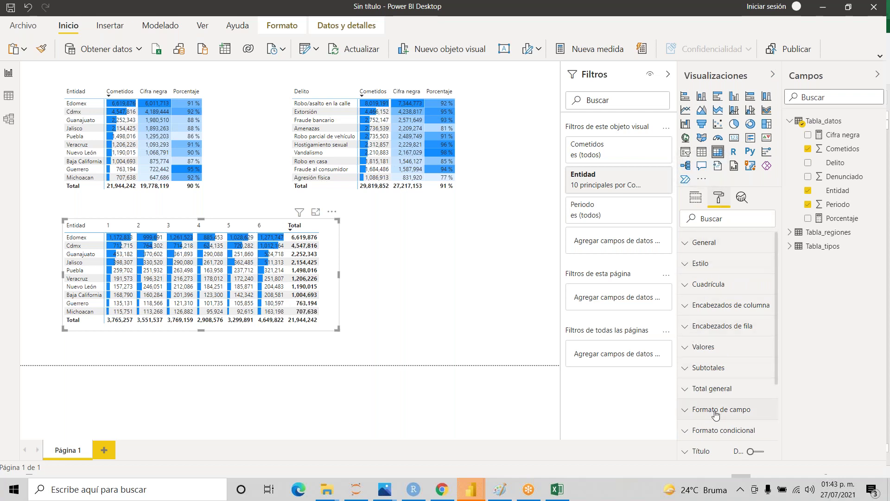
{"action": "left_click", "coordinate": [688, 431]}
{"action": "left_click_drag", "start_coordinate": [775, 293], "coordinate": [777, 361]}
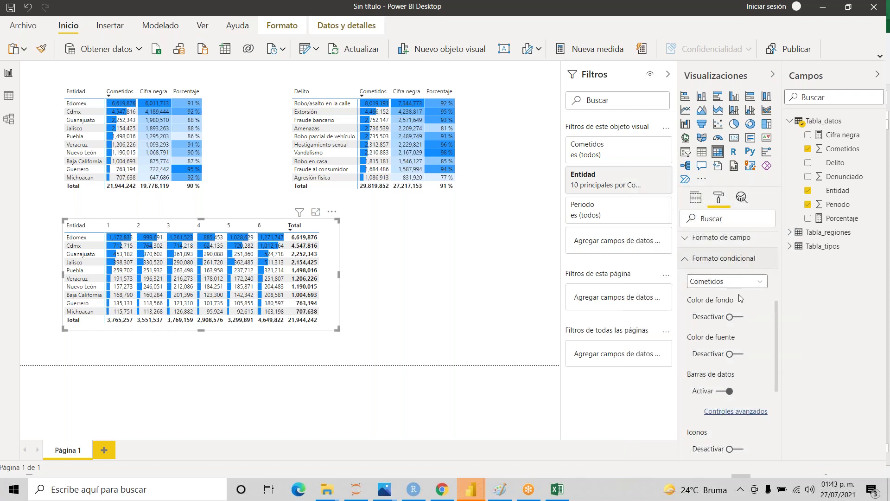
{"action": "left_click", "coordinate": [733, 318]}
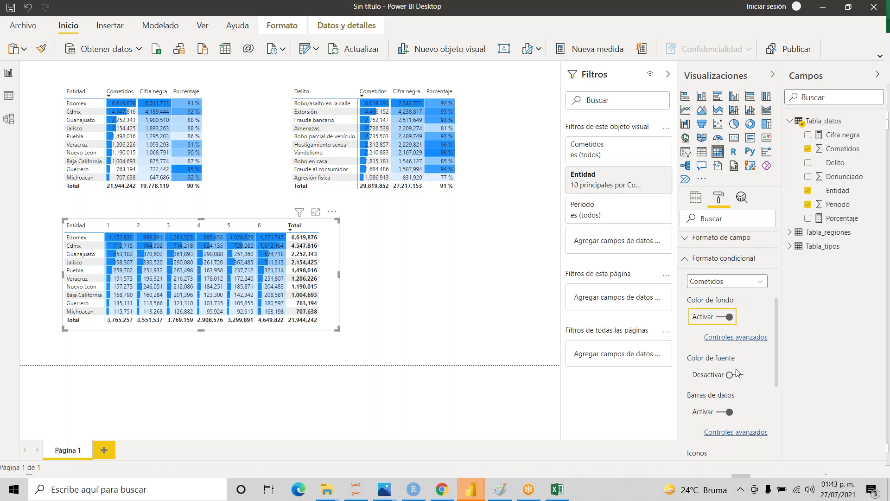
{"action": "left_click", "coordinate": [730, 414]}
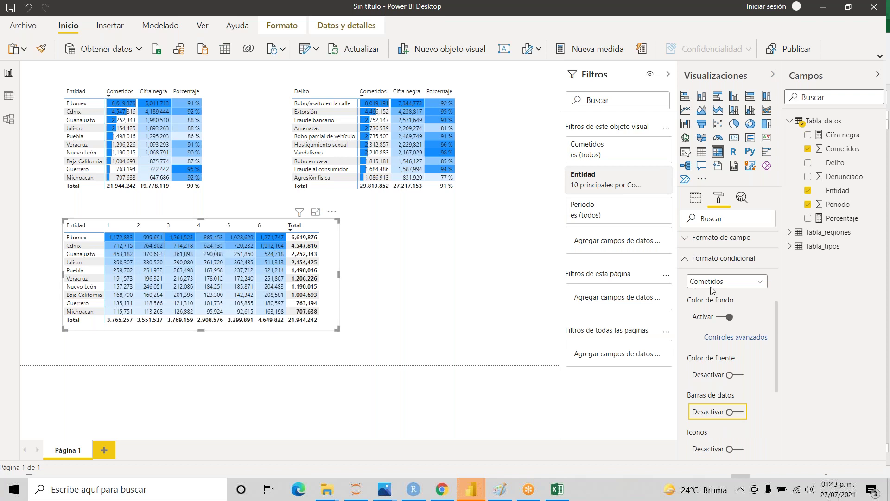
{"action": "left_click", "coordinate": [728, 317]}
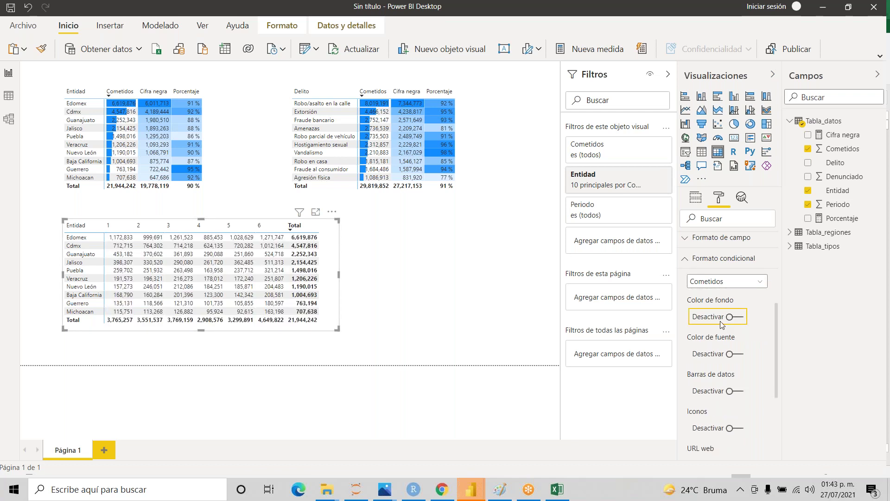
{"action": "left_click", "coordinate": [730, 319]}
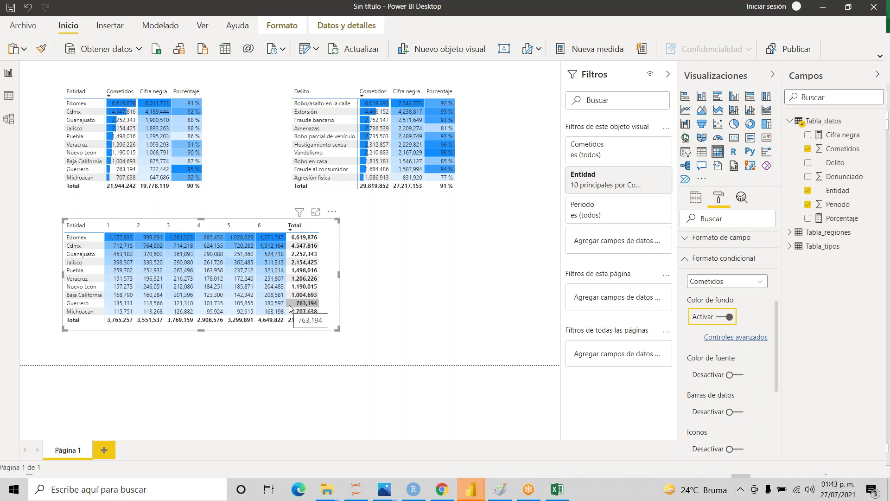
{"action": "left_click", "coordinate": [383, 241]}
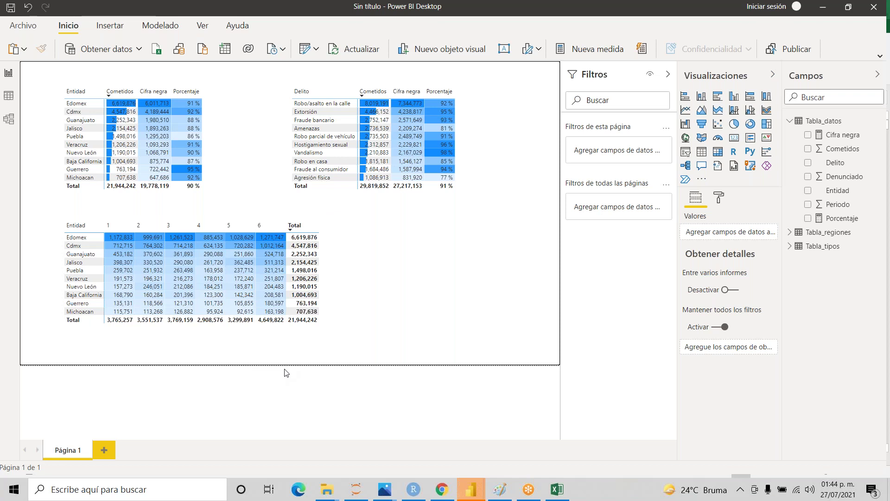
- Set the Periodo matrix's Top N filter on Entidad to Superior 5 and shorten the matrix to fit
{"action": "left_click", "coordinate": [338, 280]}
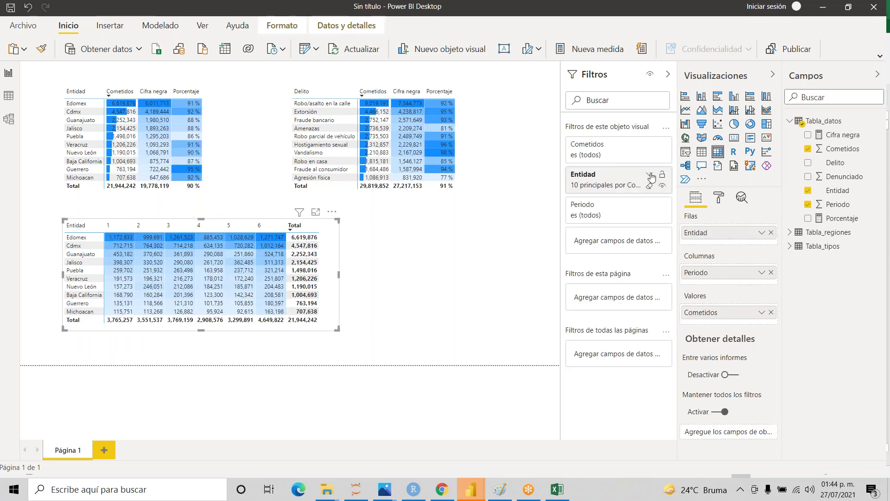
{"action": "left_click", "coordinate": [650, 175]}
{"action": "key", "text": "BackSpace"}
{"action": "key", "text": "BackSpace"}
{"action": "type", "text": "5"}
{"action": "left_click", "coordinate": [648, 293]}
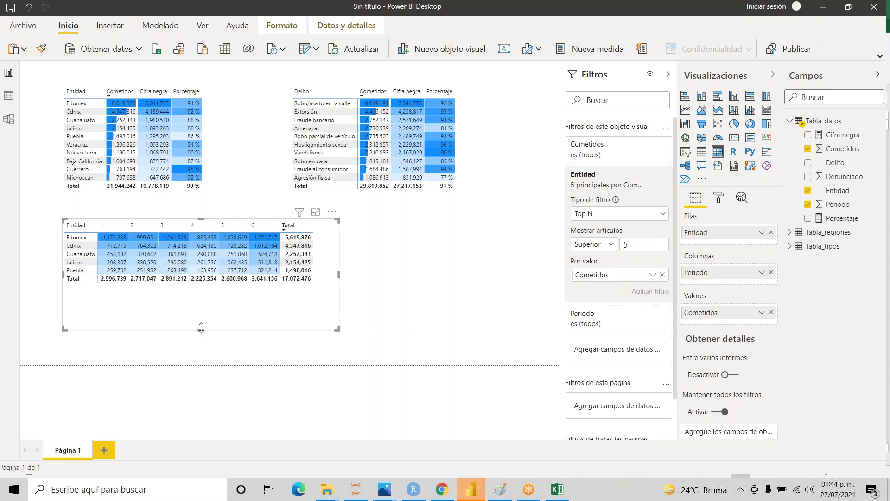
{"action": "left_click_drag", "start_coordinate": [202, 324], "coordinate": [203, 299]}
{"action": "left_click", "coordinate": [419, 238]}
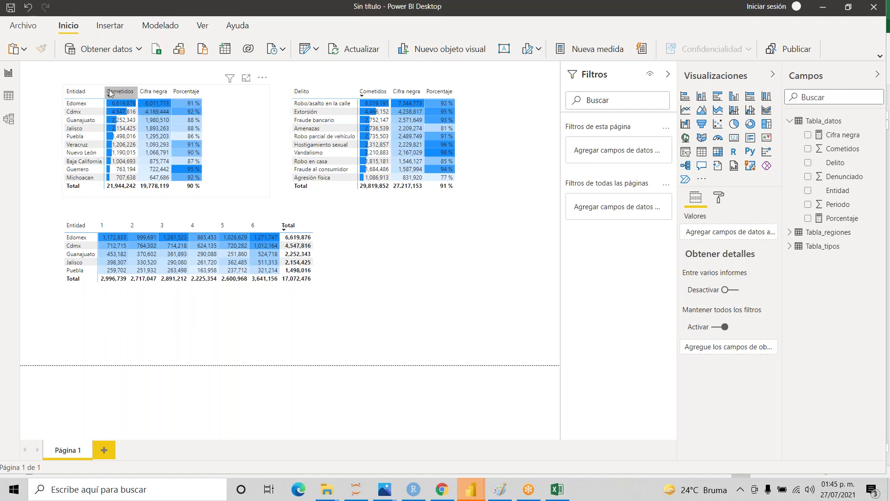
- Cross-filter the page from the Entidad matrix by Puebla, by Jalisco, and by Jalisco with Veracruz, and clear the selection
{"action": "left_click", "coordinate": [80, 137]}
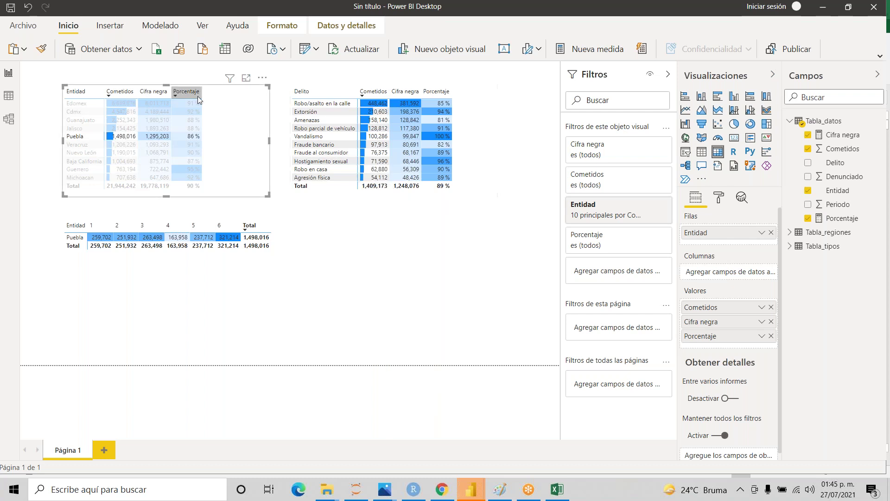
{"action": "left_click", "coordinate": [248, 128]}
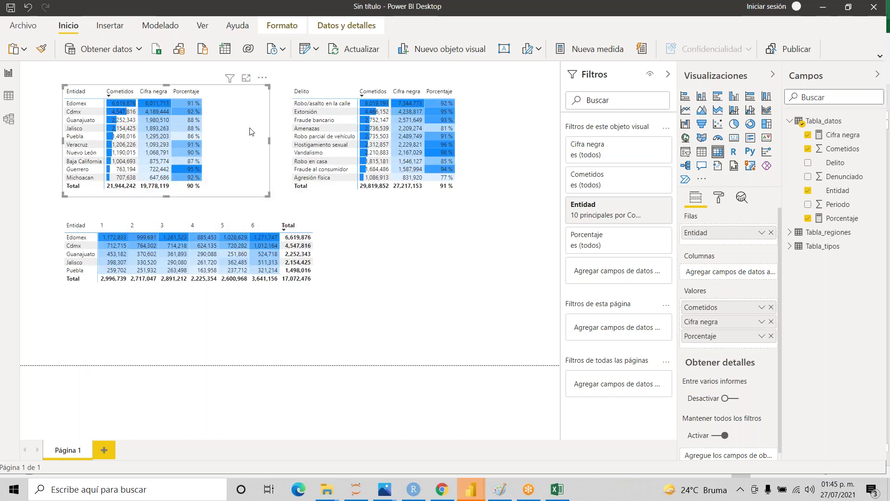
{"action": "left_click", "coordinate": [83, 130]}
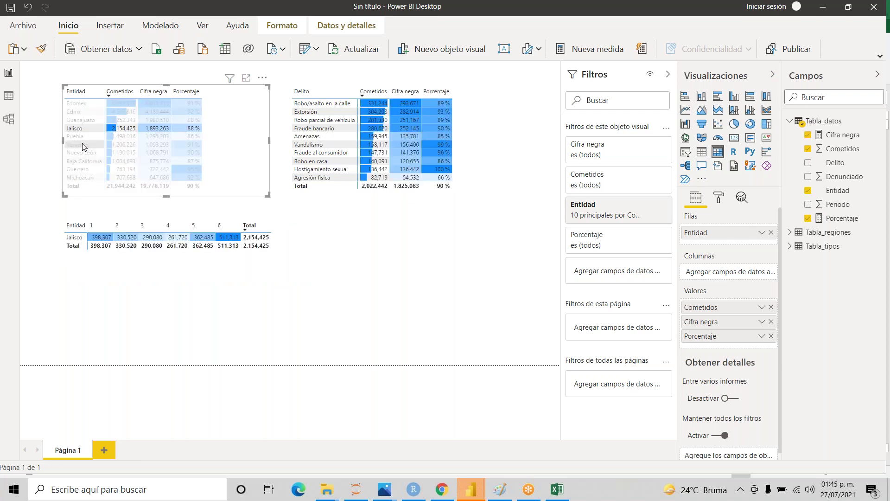
{"action": "left_click", "coordinate": [82, 144], "text": "ctrl"}
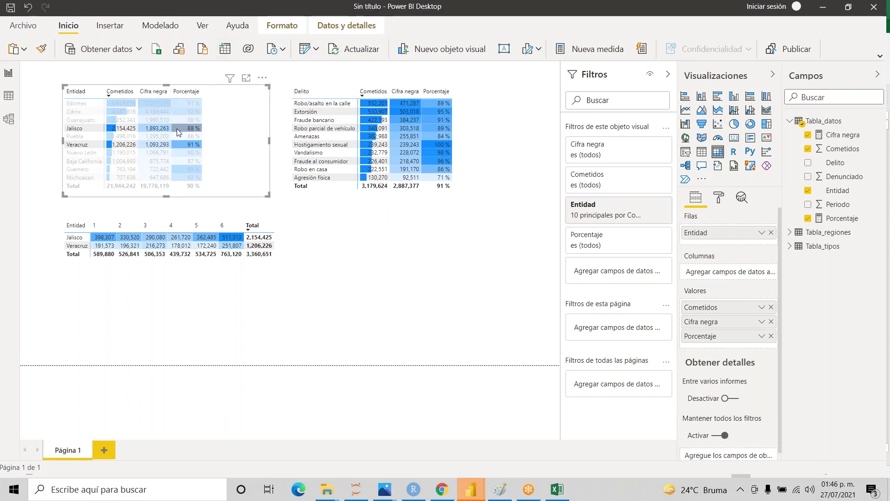
{"action": "left_click", "coordinate": [254, 123]}
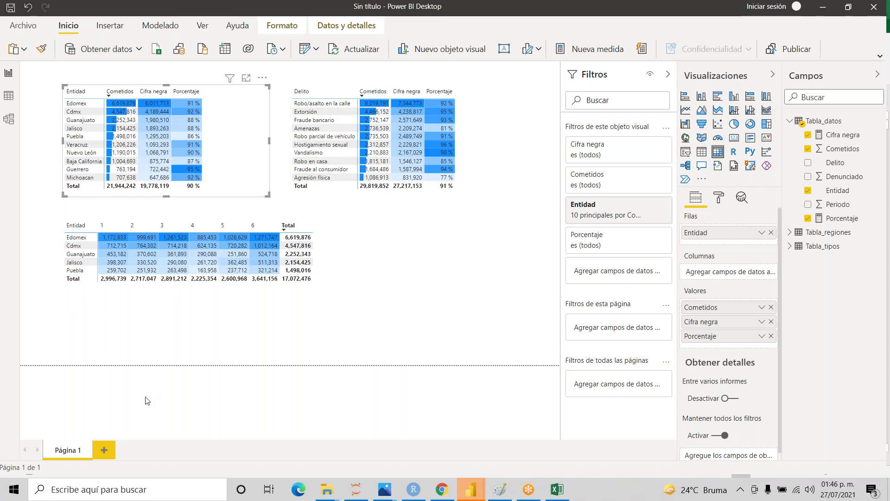
- Duplicate Página 1 and delete the Entidad by Periodo matrix from the duplicated page
{"action": "right_click", "coordinate": [66, 452]}
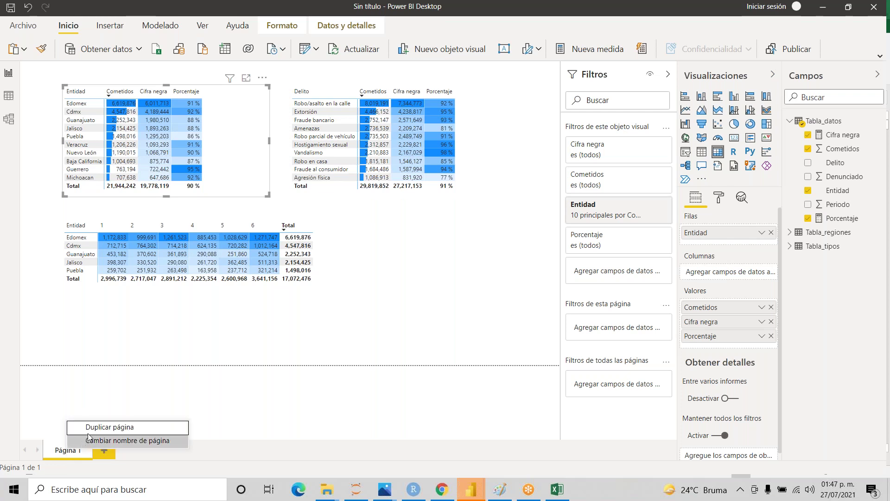
{"action": "key", "text": "Escape"}
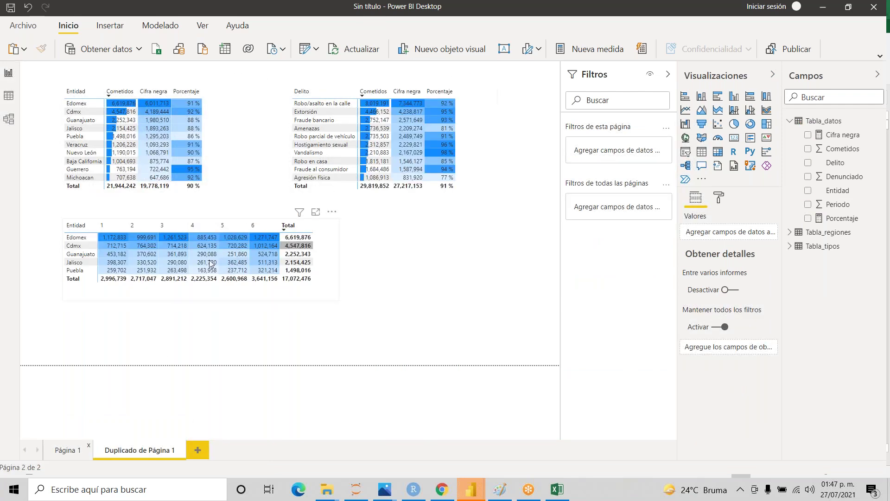
{"action": "left_click", "coordinate": [73, 451]}
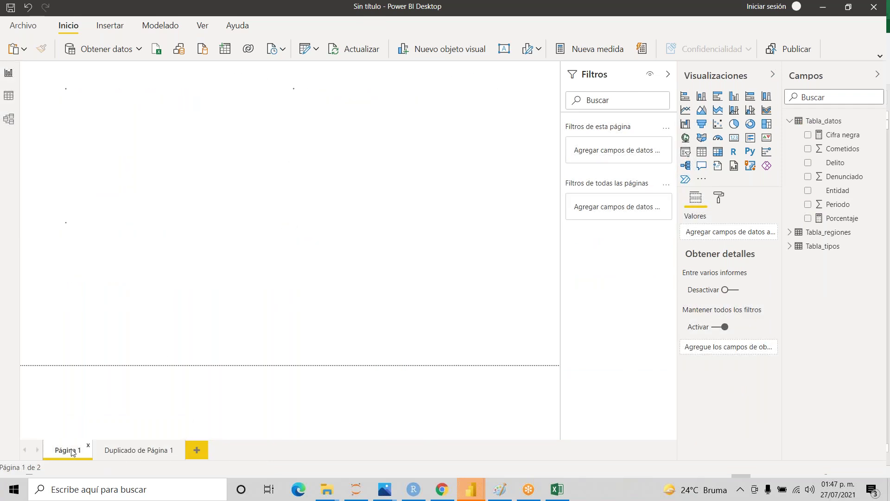
{"action": "left_click", "coordinate": [123, 451]}
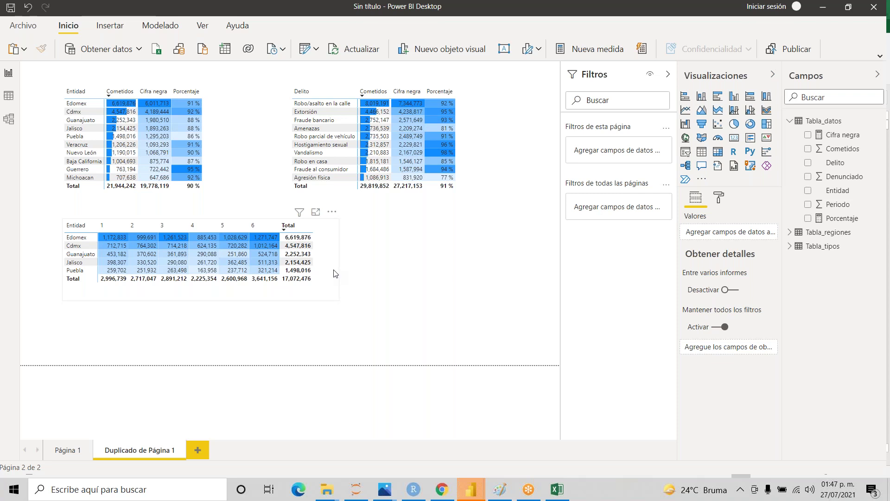
{"action": "left_click", "coordinate": [328, 234]}
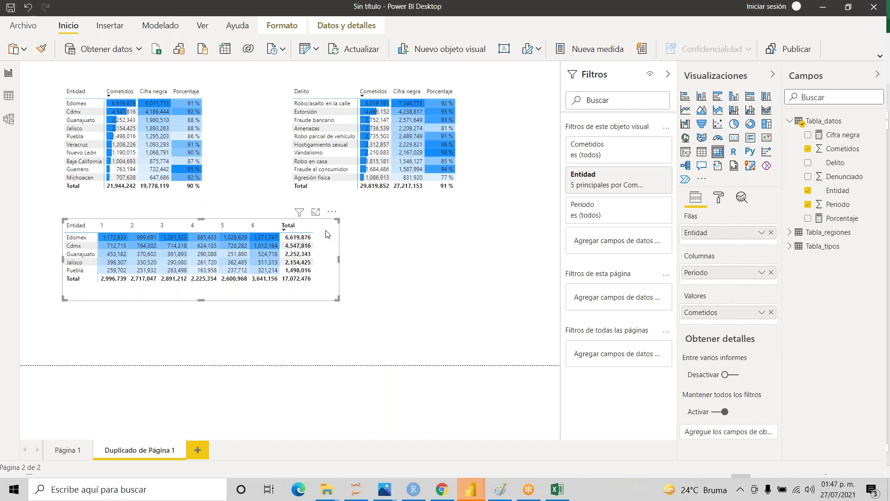
{"action": "key", "text": "Delete"}
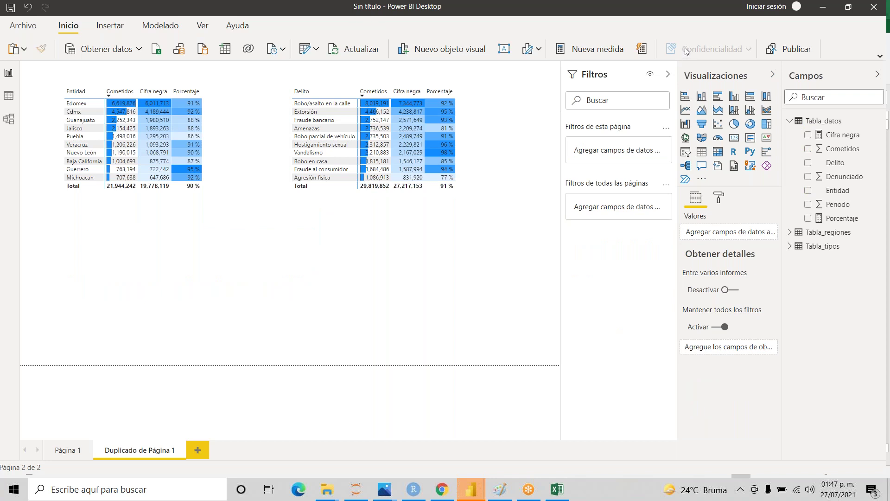
- Insert a table below the Entidad matrix with Región from Tabla_regiones and Cometidos from Tabla_datos
{"action": "left_click", "coordinate": [180, 254]}
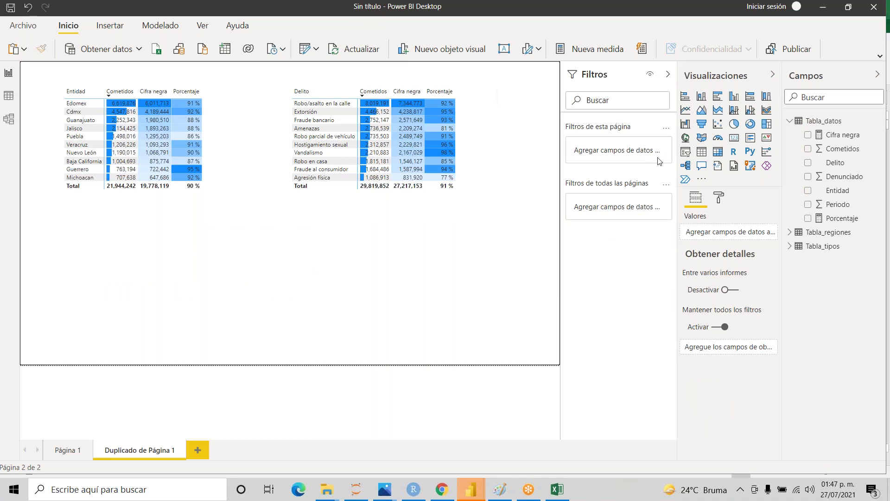
{"action": "left_click", "coordinate": [702, 155]}
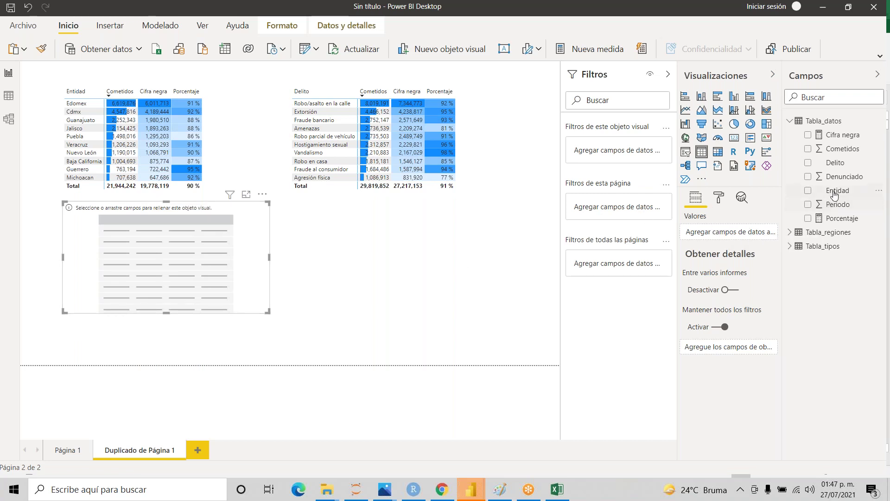
{"action": "left_click", "coordinate": [790, 232]}
{"action": "left_click_drag", "start_coordinate": [837, 259], "coordinate": [723, 233]}
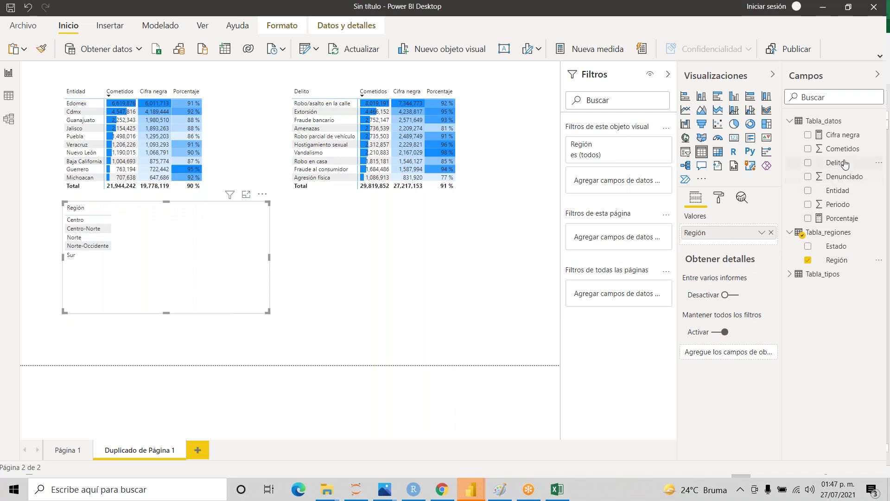
{"action": "left_click_drag", "start_coordinate": [844, 150], "coordinate": [728, 241]}
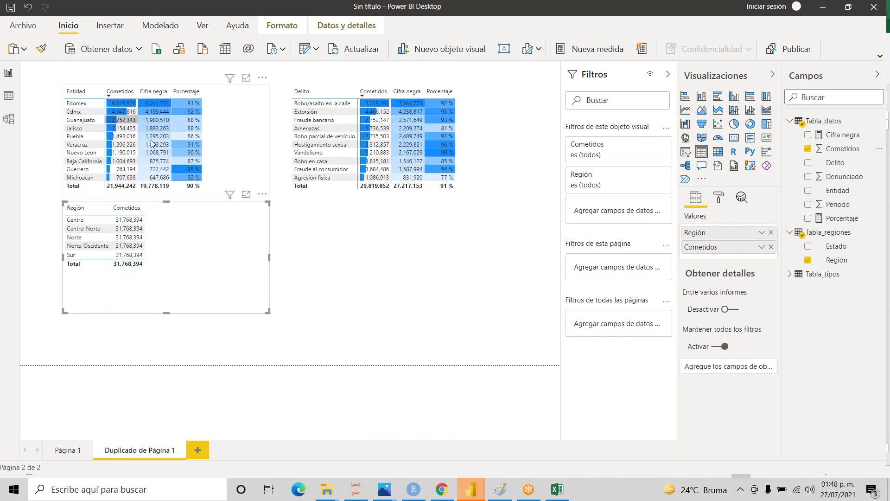
- Select the Entidad matrix on the duplicated page
{"action": "left_click", "coordinate": [251, 134]}
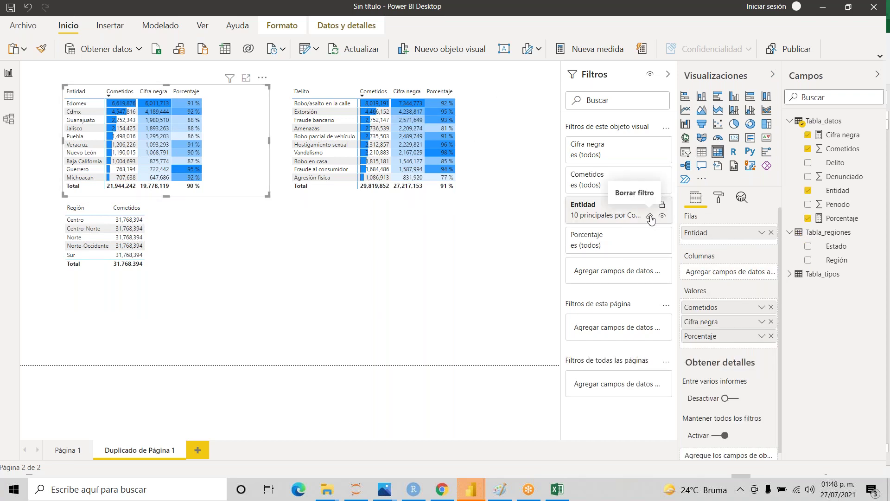
- Clear the top 10 filters from the Entidad matrix and the Delito matrix
{"action": "left_click", "coordinate": [651, 218]}
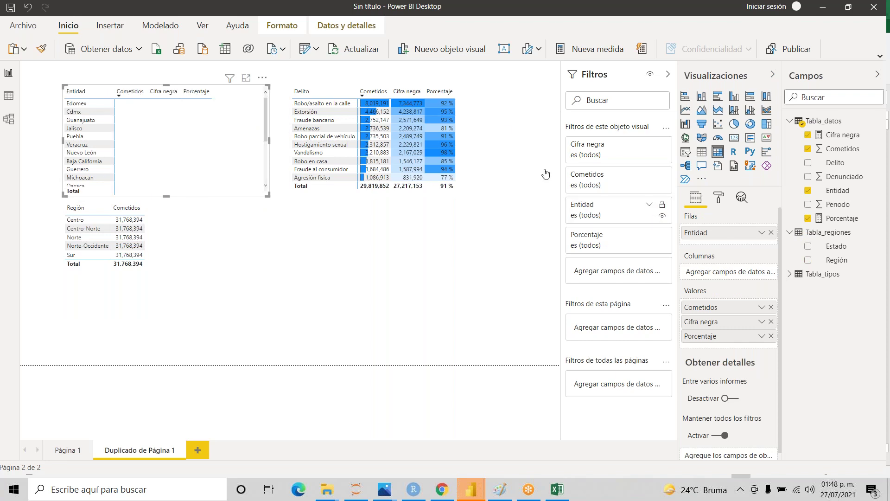
{"action": "left_click", "coordinate": [484, 138]}
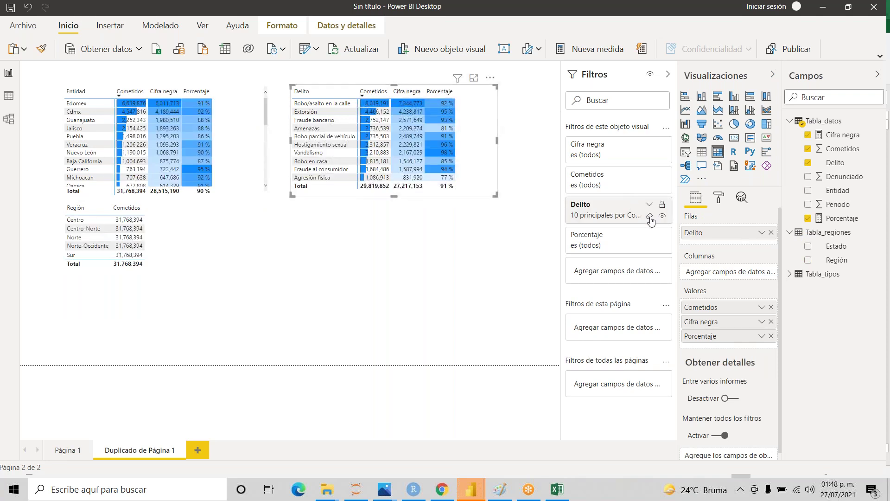
{"action": "left_click", "coordinate": [651, 218]}
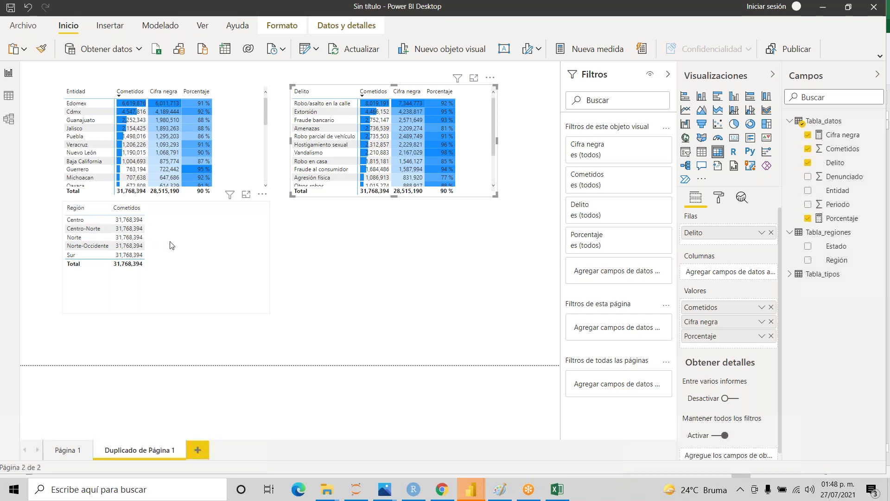
- Switch to the delitos workbook in Excel and add two table columns after Denunciado, headed region and tipo
{"action": "key", "text": "alt+Tab"}
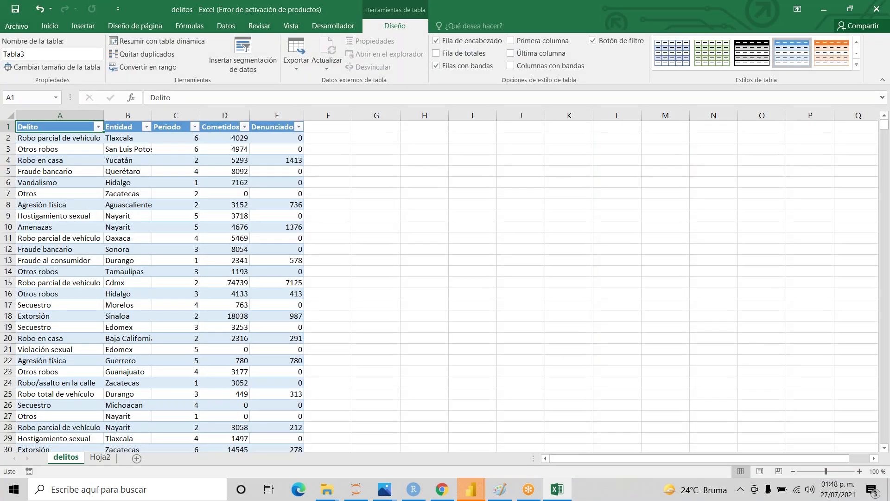
{"action": "left_click", "coordinate": [328, 128]}
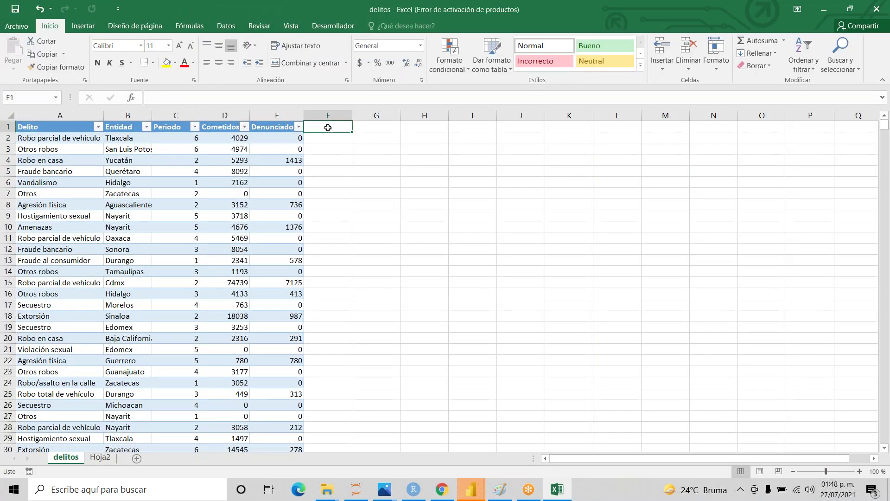
{"action": "type", "text": "region"}
{"action": "key", "text": "Tab"}
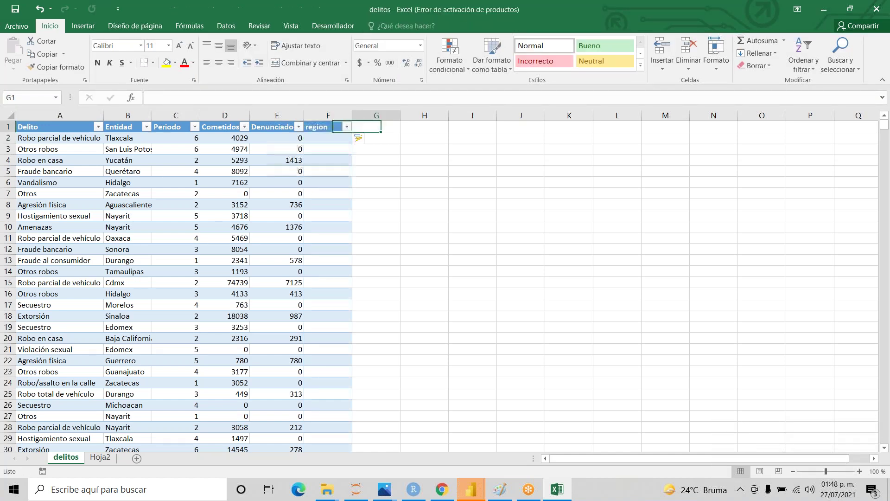
{"action": "type", "text": "ti"}
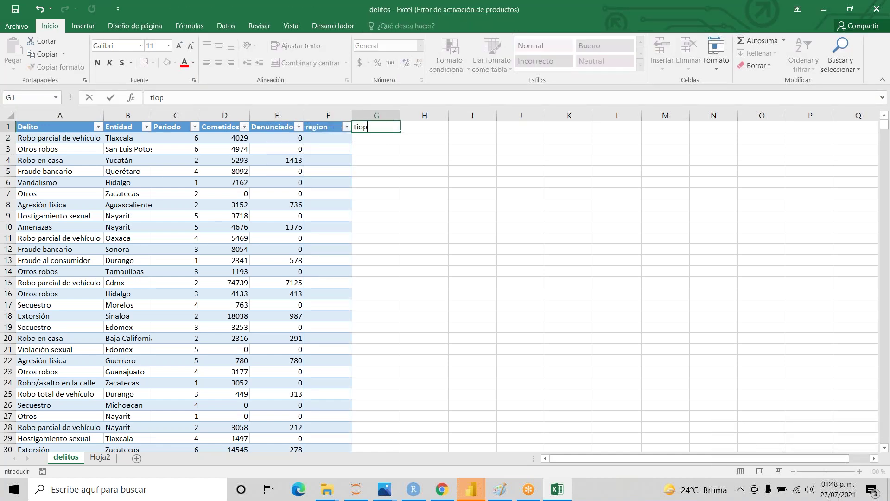
{"action": "type", "text": "po"}
{"action": "key", "text": "Return"}
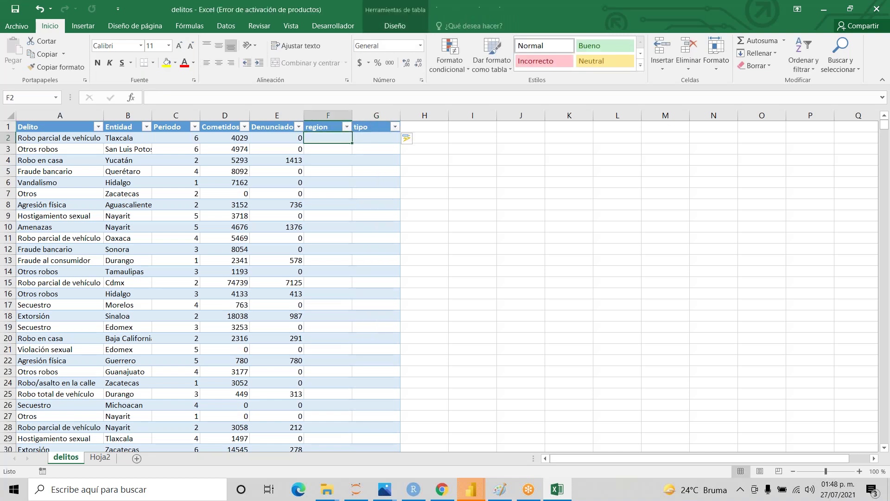
- Start a BUSCARV formula in the first data cell of the region column, using the tables on Hoja2
{"action": "type", "text": "=buscarv("}
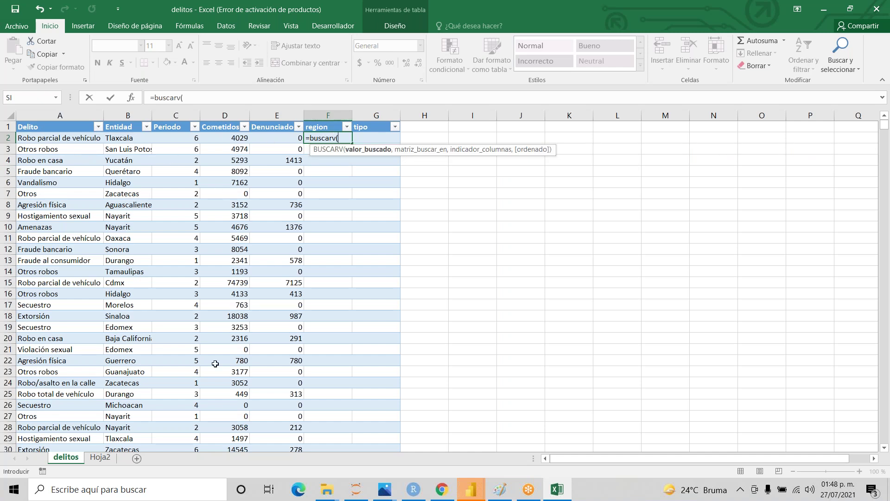
{"action": "left_click", "coordinate": [100, 457]}
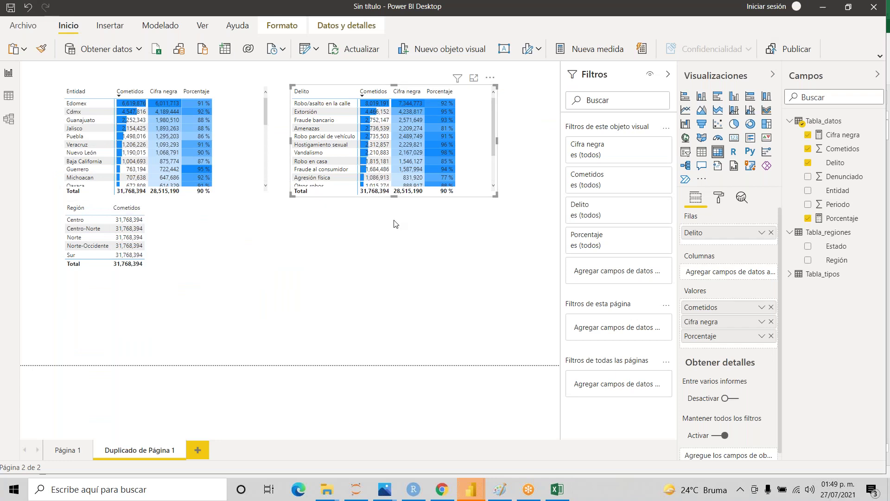
- Switch to Power BI, move the Región table slightly lower on the report page, and deselect it
{"action": "left_click_drag", "start_coordinate": [195, 256], "coordinate": [196, 285]}
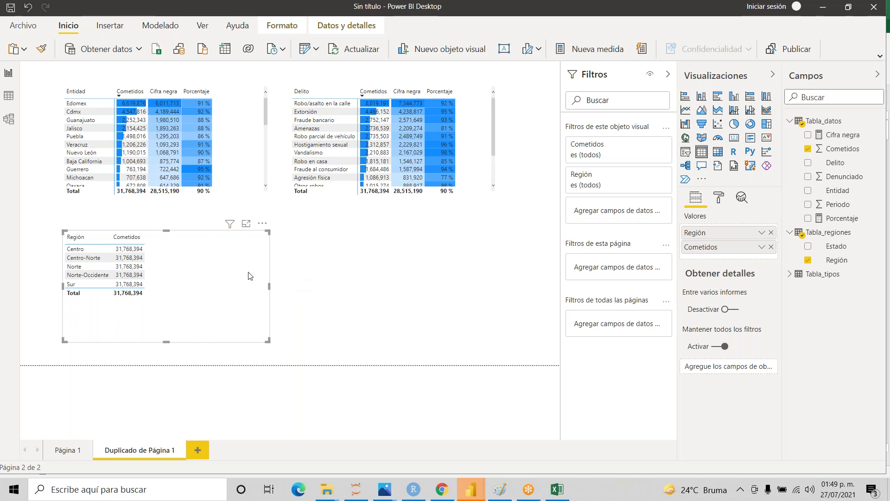
{"action": "left_click", "coordinate": [121, 238]}
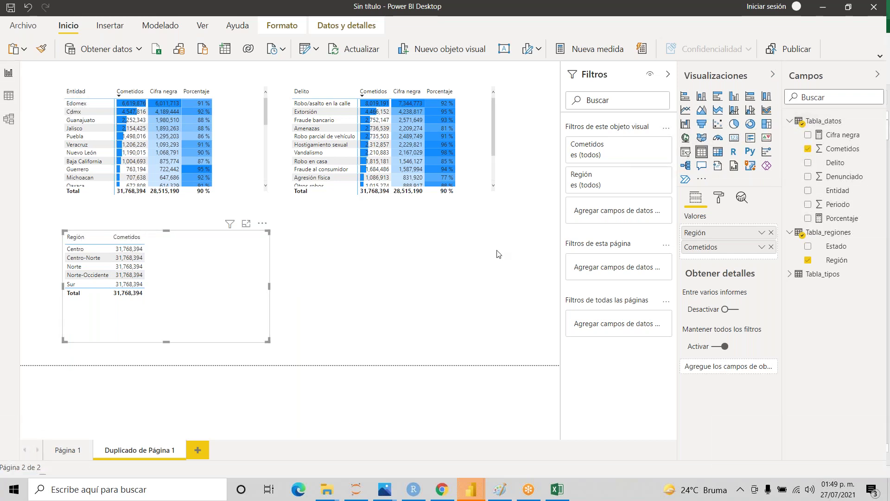
{"action": "key", "text": "Escape"}
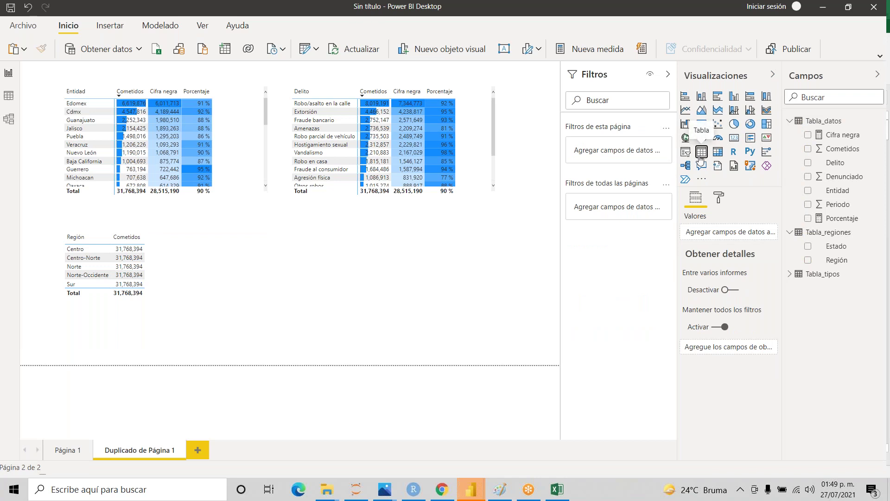
- Add a table visual beside the Región table showing Tipo from Tabla_tipos and Cometidos from Tabla_datos
{"action": "left_click", "coordinate": [702, 154]}
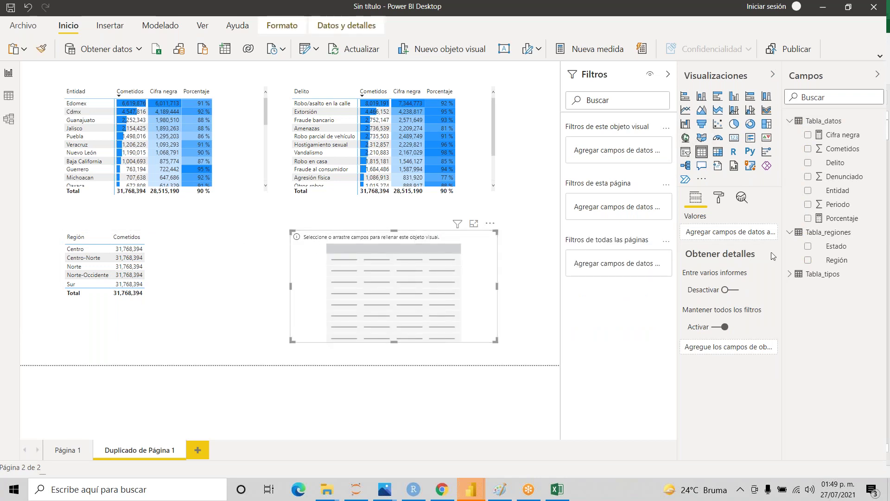
{"action": "left_click", "coordinate": [790, 276]}
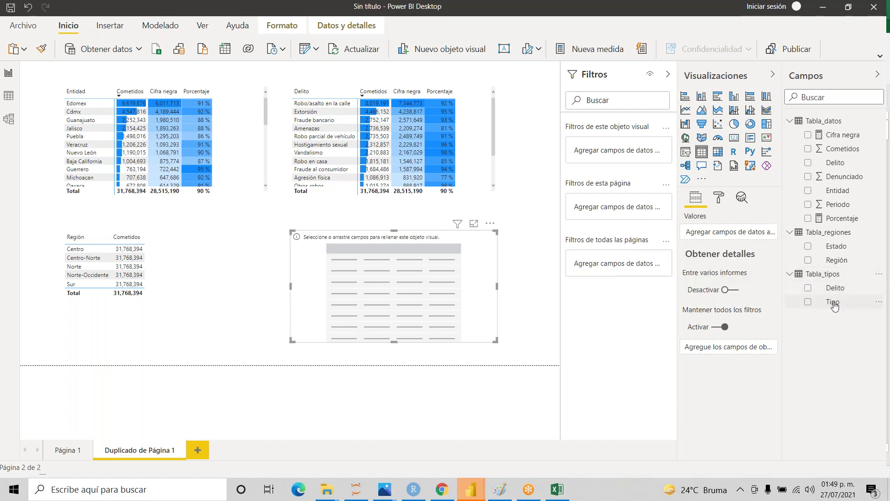
{"action": "left_click_drag", "start_coordinate": [828, 292], "coordinate": [720, 237]}
{"action": "left_click_drag", "start_coordinate": [830, 301], "coordinate": [724, 237]}
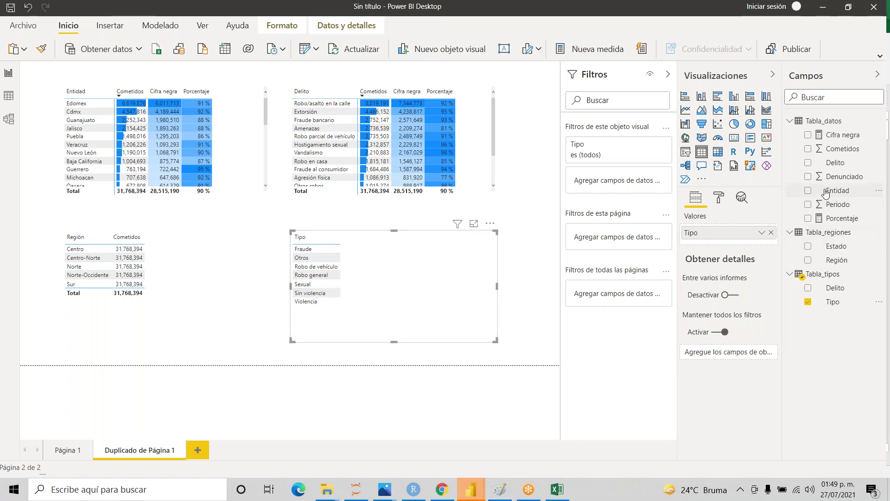
{"action": "left_click_drag", "start_coordinate": [834, 149], "coordinate": [728, 246]}
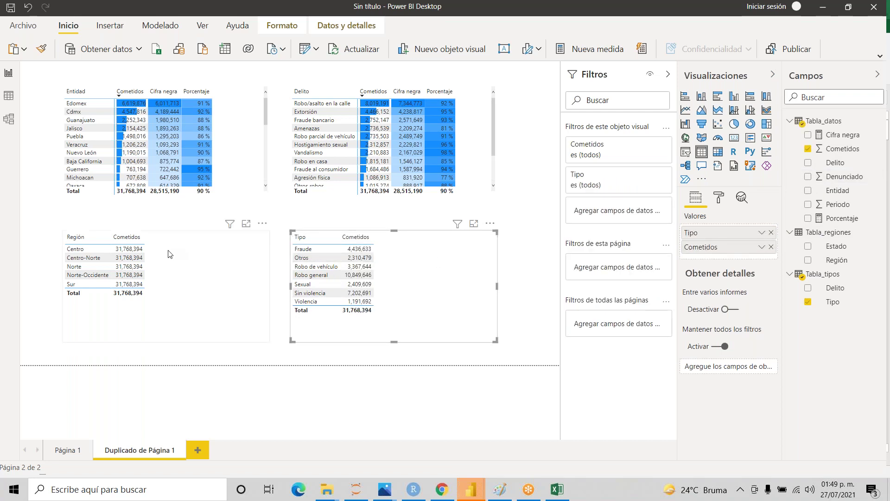
- Compare the Cometidos figures by row in the Región and Tipo tables
{"action": "left_click", "coordinate": [224, 254]}
{"action": "left_click", "coordinate": [355, 252]}
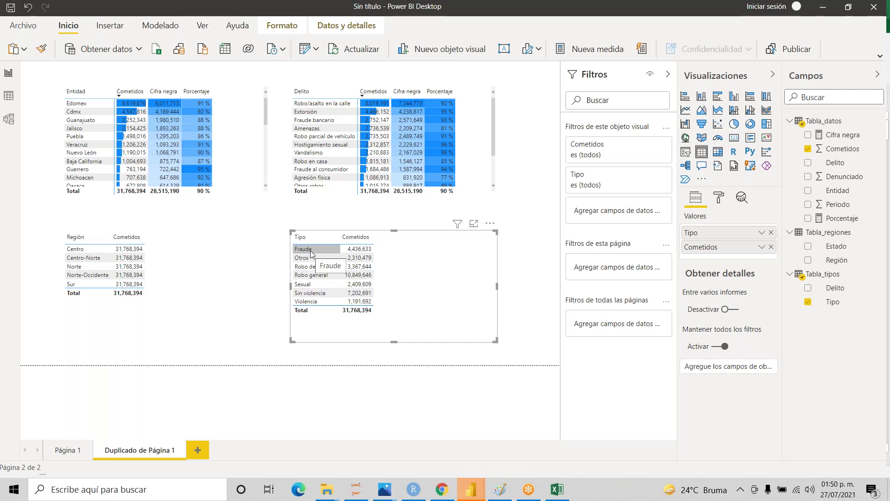
{"action": "left_click", "coordinate": [171, 257]}
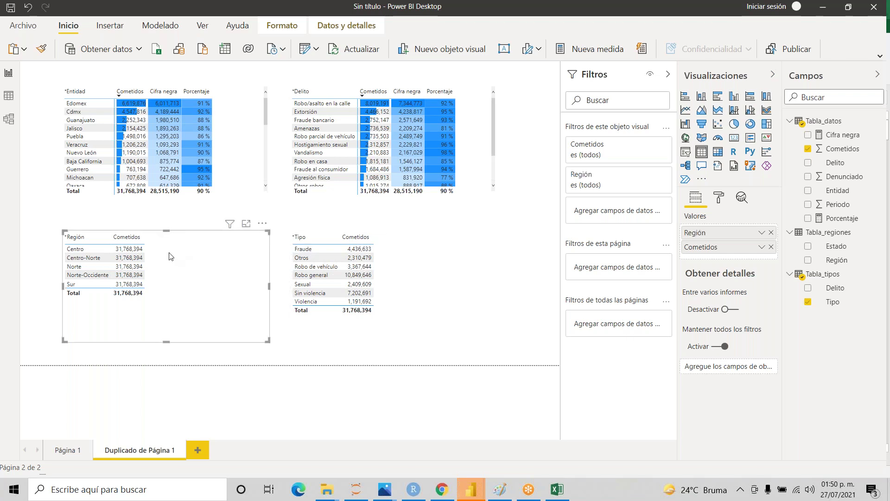
{"action": "left_click", "coordinate": [405, 264]}
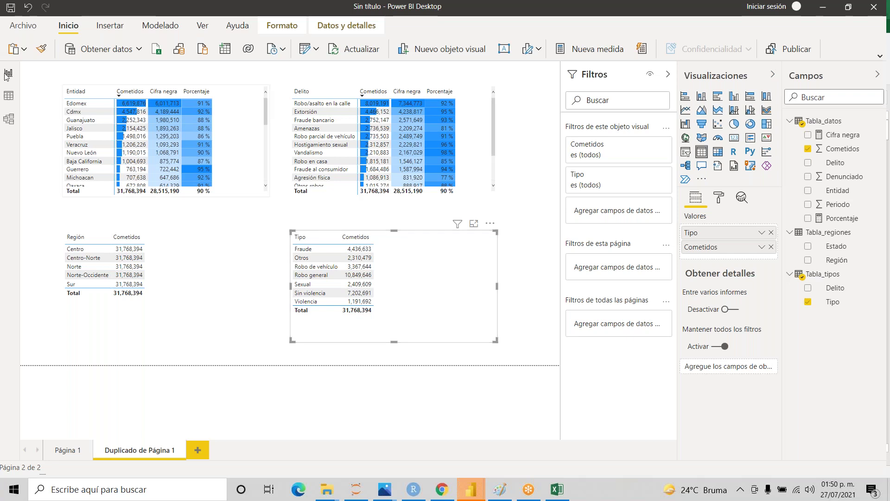
- Open the data model diagram and move Tabla_regiones closer to Tabla_datos
{"action": "left_click", "coordinate": [12, 126]}
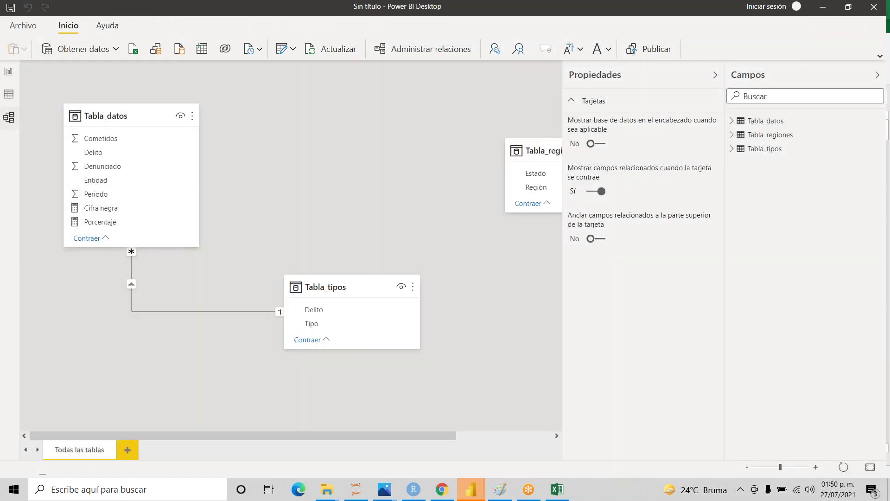
{"action": "left_click_drag", "start_coordinate": [512, 139], "coordinate": [325, 108]}
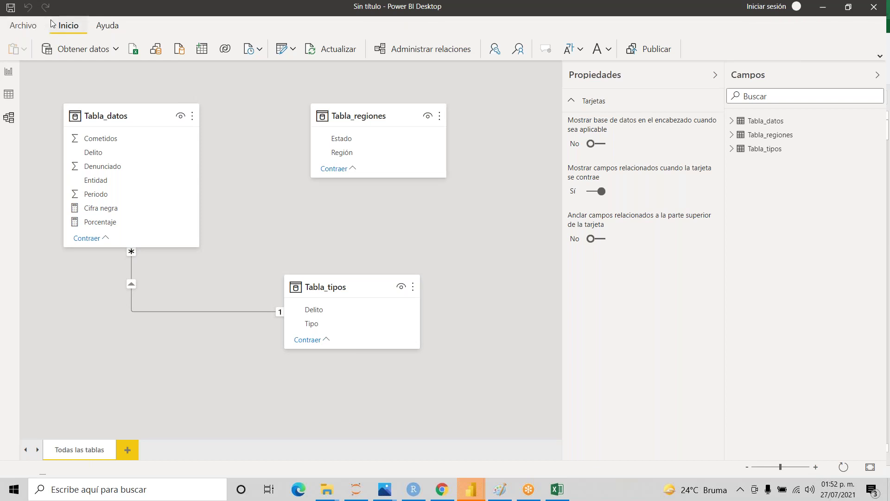
- Switch to Excel, discard the unfinished BUSCARV formula, and locate the Entidad header on the delitos sheet
{"action": "key", "text": "alt+Tab"}
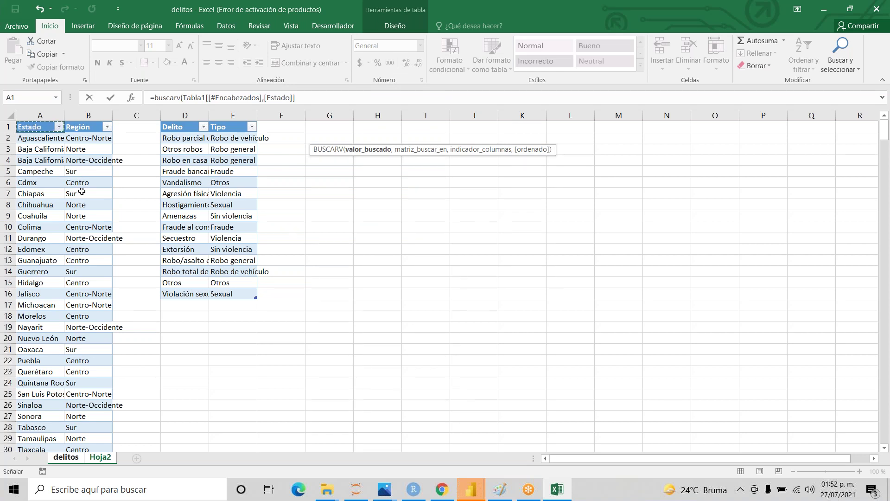
{"action": "key", "text": "Escape"}
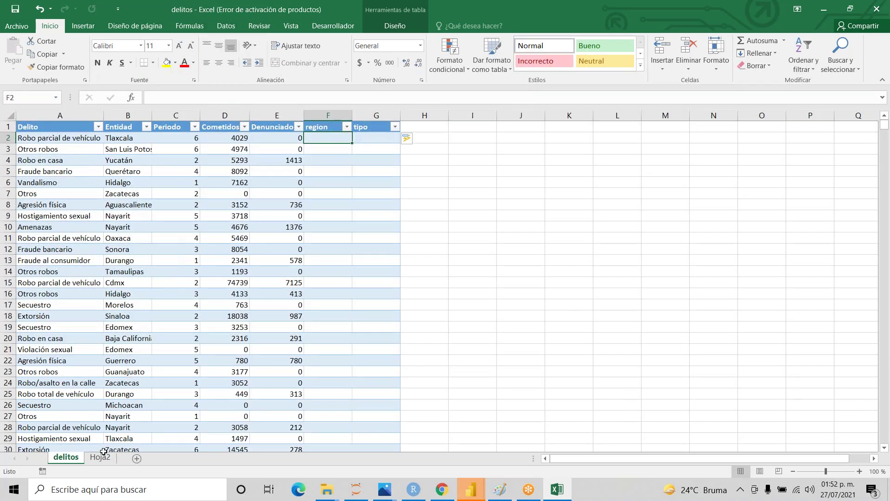
{"action": "left_click", "coordinate": [129, 129]}
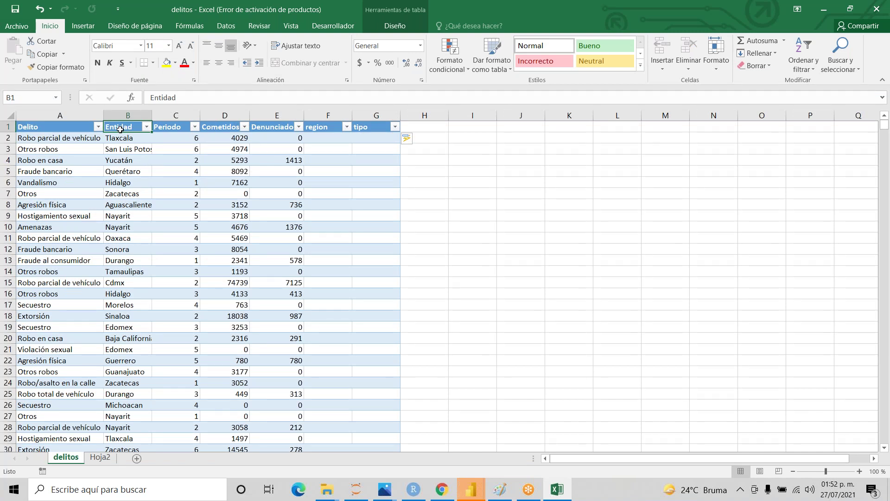
- Switch to Power BI, relate Entidad in Tabla_datos to Estado in Tabla_regiones, and return to the report
{"action": "key", "text": "alt+Tab"}
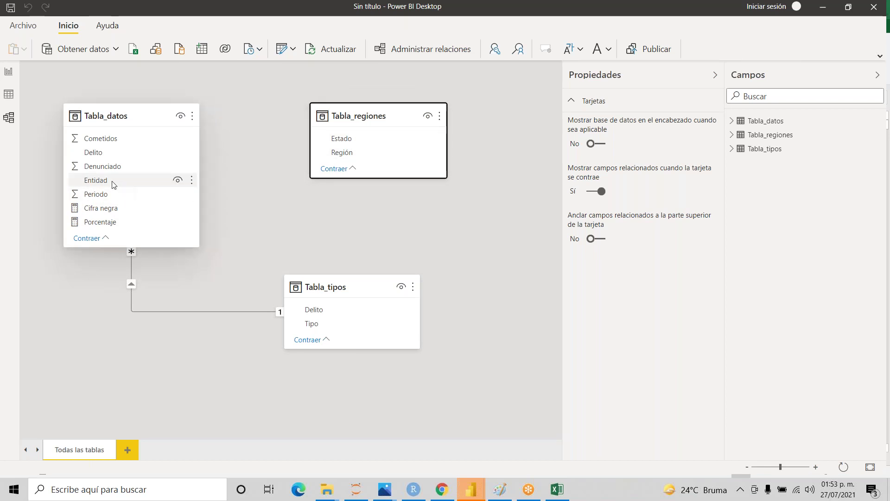
{"action": "left_click_drag", "start_coordinate": [114, 185], "coordinate": [352, 140]}
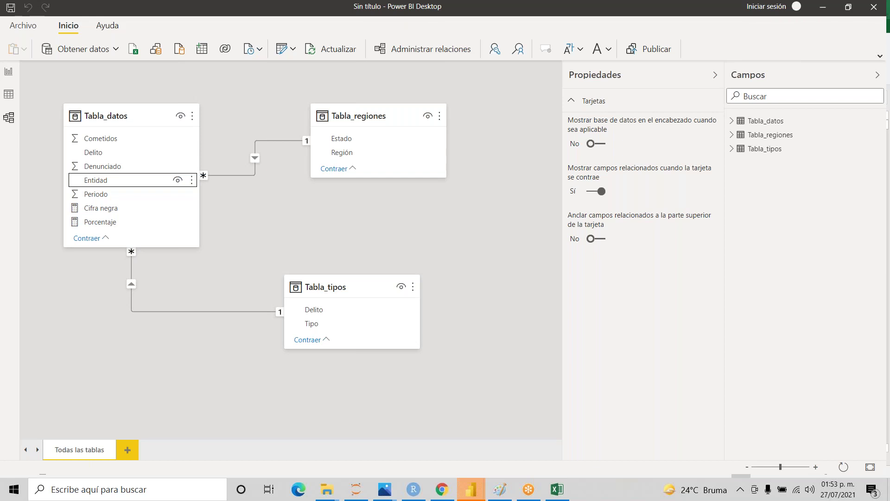
{"action": "left_click", "coordinate": [10, 74]}
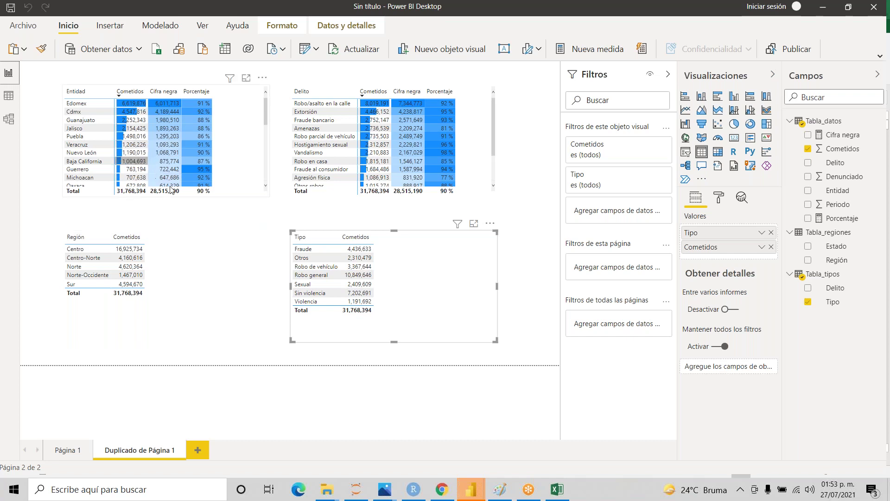
- Review the columns of Tabla_datos and the relationships between the three tables, and return to the report
{"action": "left_click", "coordinate": [13, 100]}
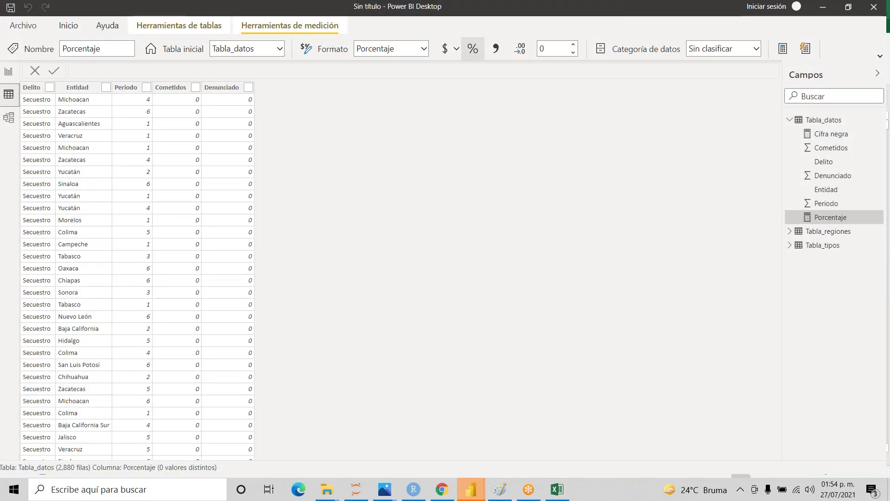
{"action": "left_click", "coordinate": [9, 94]}
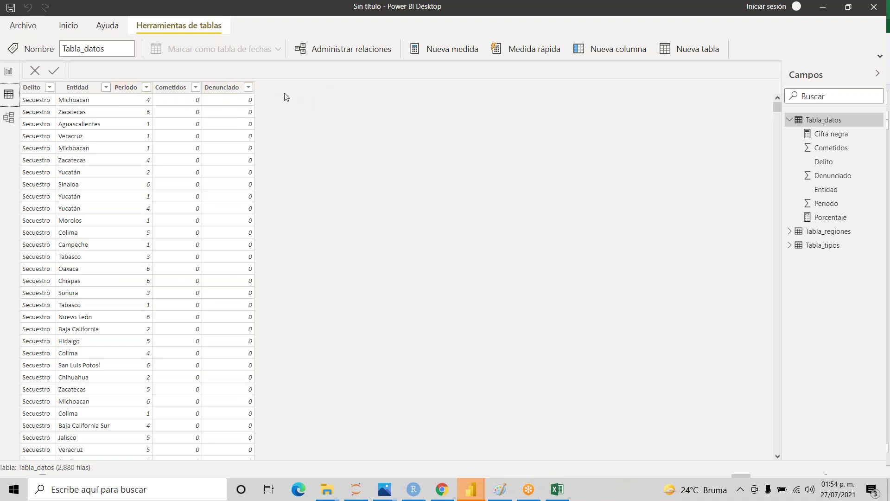
{"action": "left_click", "coordinate": [9, 117]}
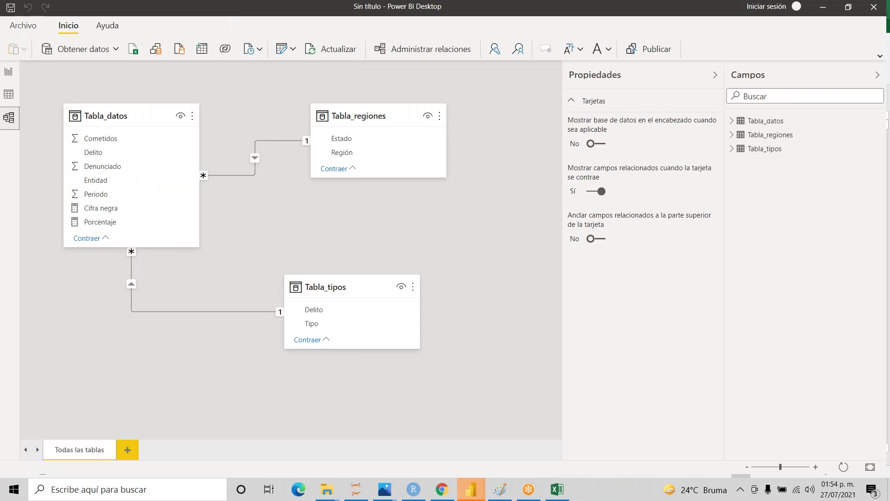
{"action": "left_click", "coordinate": [9, 94]}
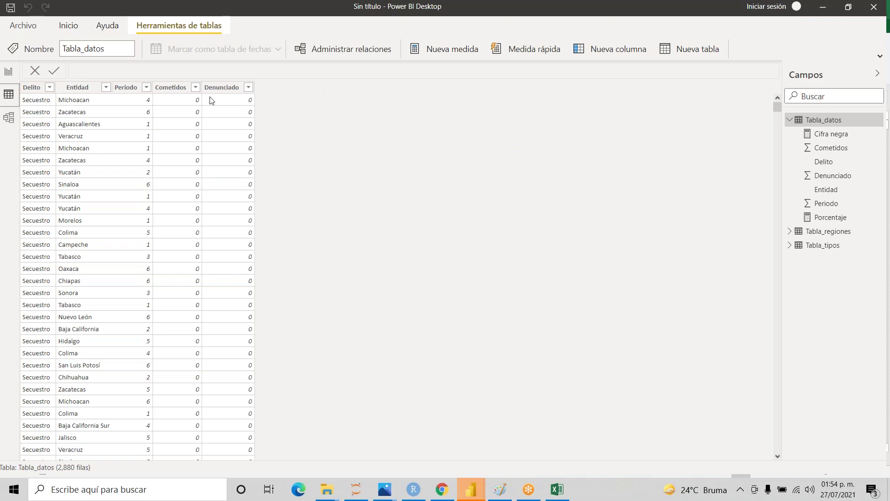
{"action": "left_click", "coordinate": [8, 73]}
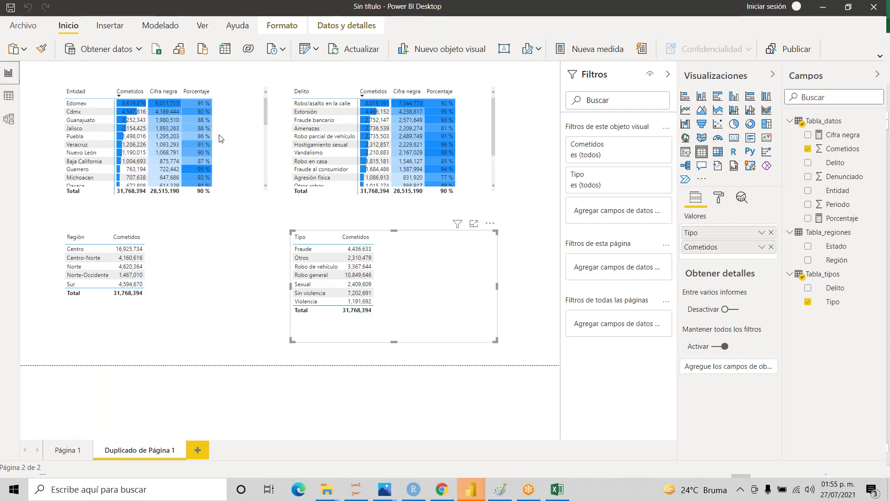
- Add the Región field from Tabla_regiones to the rows of the Entidad matrix, beneath Entidad
{"action": "left_click", "coordinate": [247, 130]}
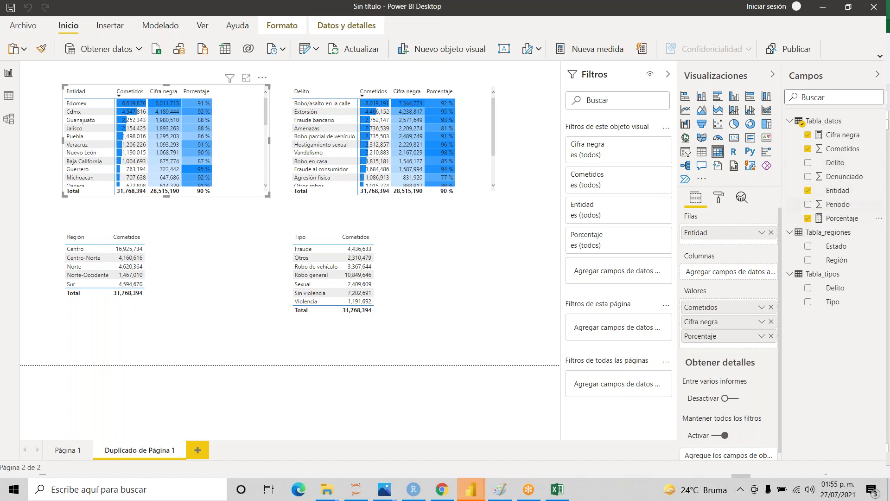
{"action": "left_click_drag", "start_coordinate": [837, 259], "coordinate": [704, 230]}
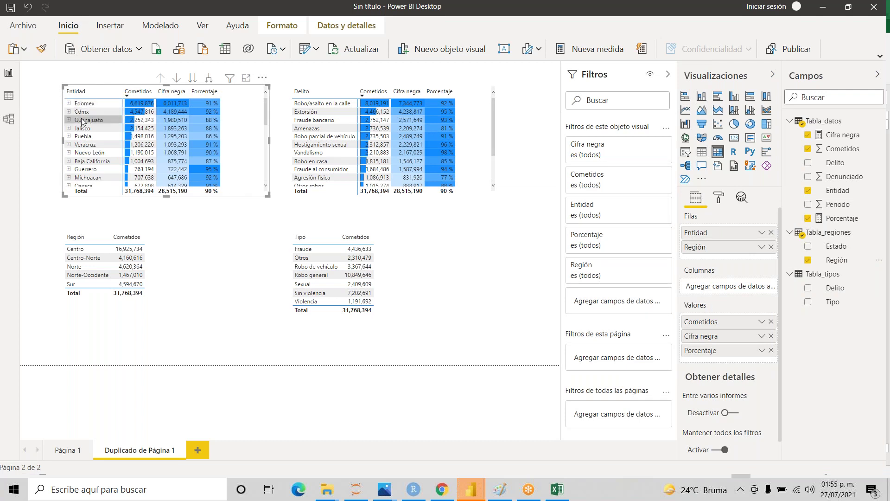
- Move Región above Entidad in the matrix rows and check the relationships between the tables
{"action": "left_click_drag", "start_coordinate": [726, 248], "coordinate": [727, 232]}
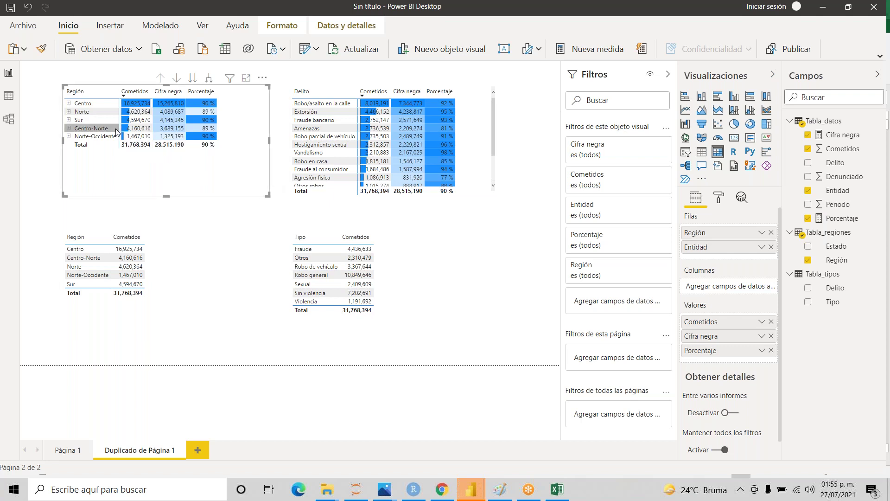
{"action": "left_click", "coordinate": [9, 119]}
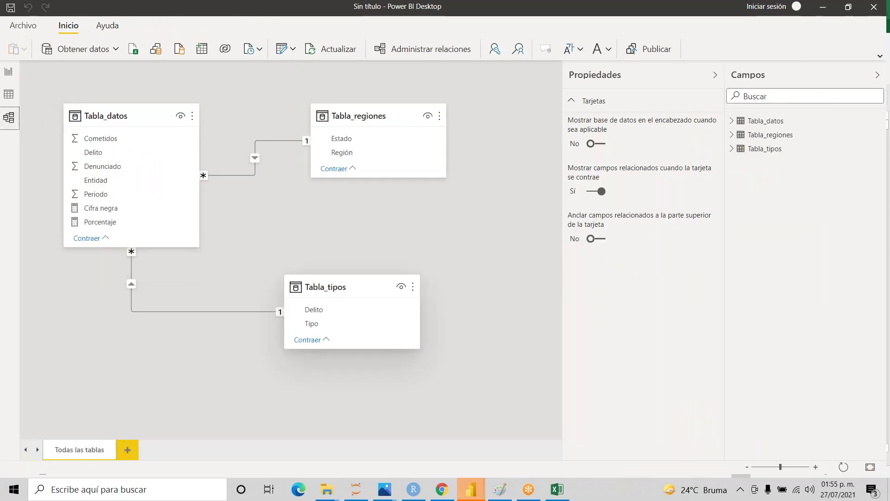
{"action": "left_click", "coordinate": [9, 71]}
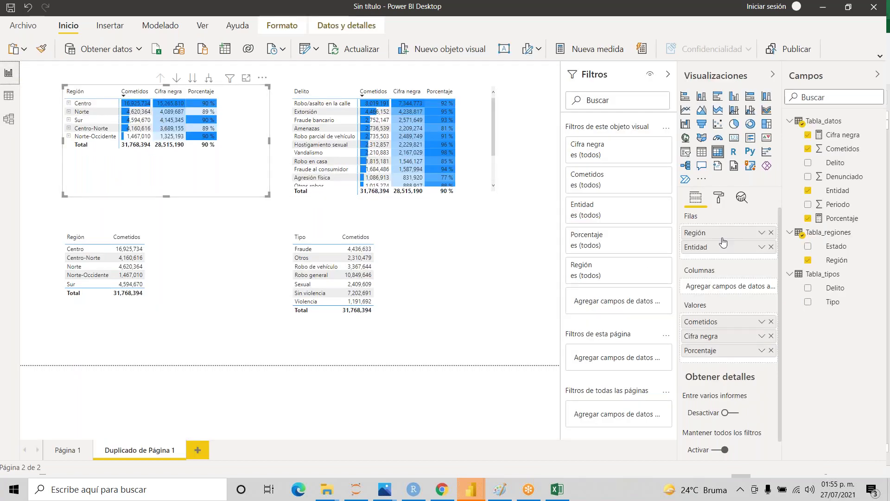
- Expand the Centro and Sur regions in the matrix to examine their states, collapsing each again
{"action": "left_click", "coordinate": [69, 104]}
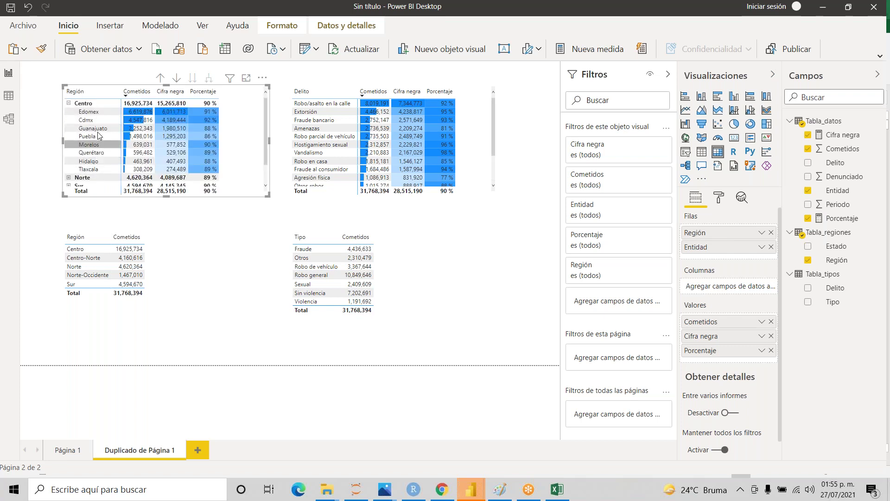
{"action": "left_click", "coordinate": [69, 104]}
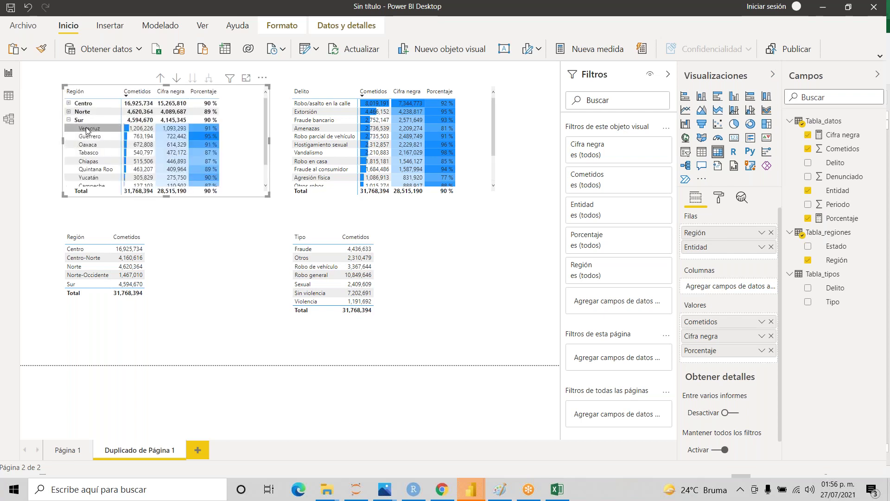
{"action": "left_click", "coordinate": [69, 121]}
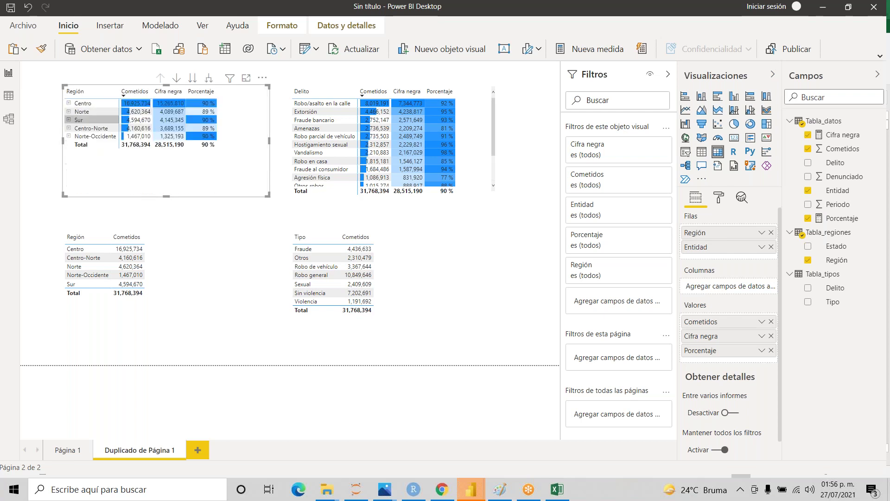
- Add Tipo from Tabla_tipos above Delito in the crime matrix's rows and inspect the crimes grouped under Fraude
{"action": "left_click", "coordinate": [475, 128]}
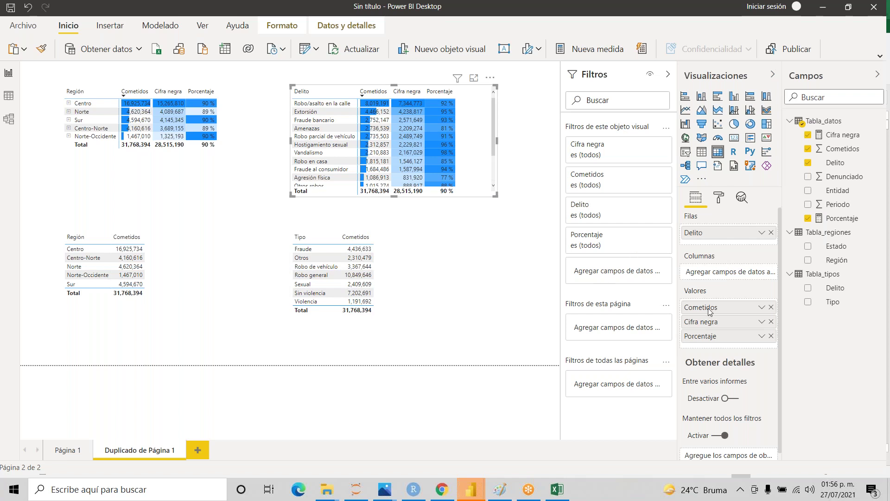
{"action": "left_click_drag", "start_coordinate": [830, 304], "coordinate": [710, 231]}
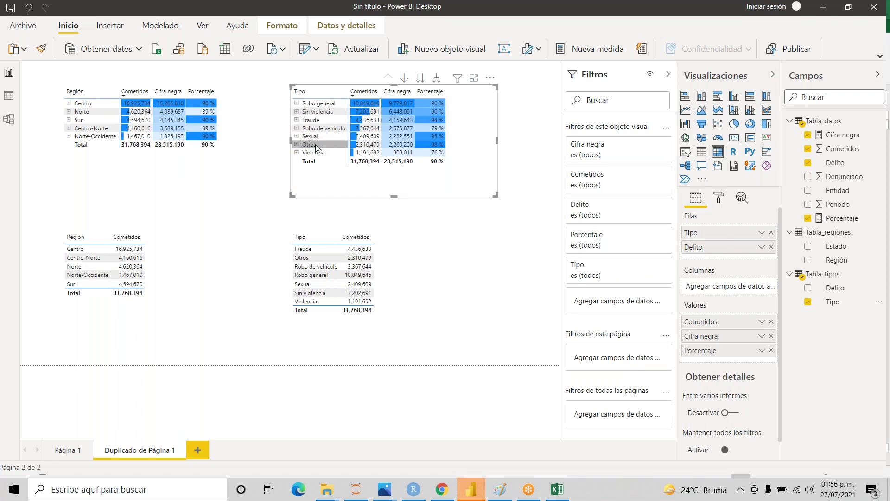
{"action": "left_click", "coordinate": [297, 120]}
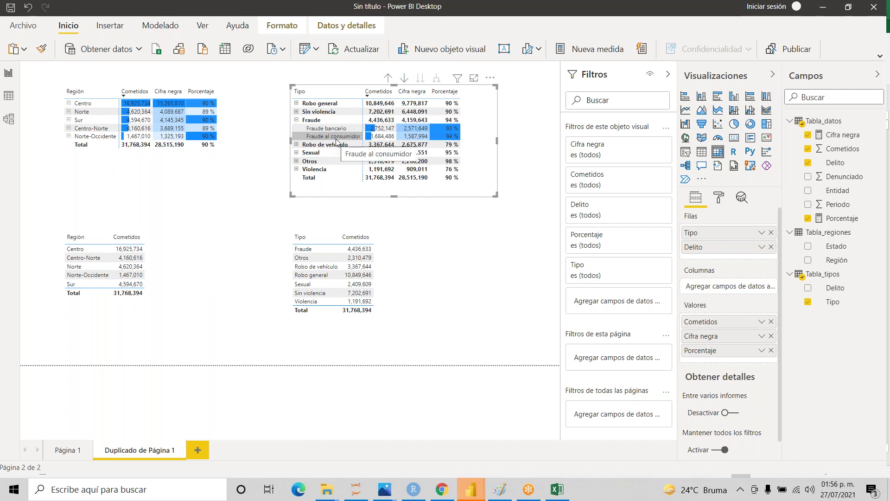
{"action": "left_click", "coordinate": [297, 120]}
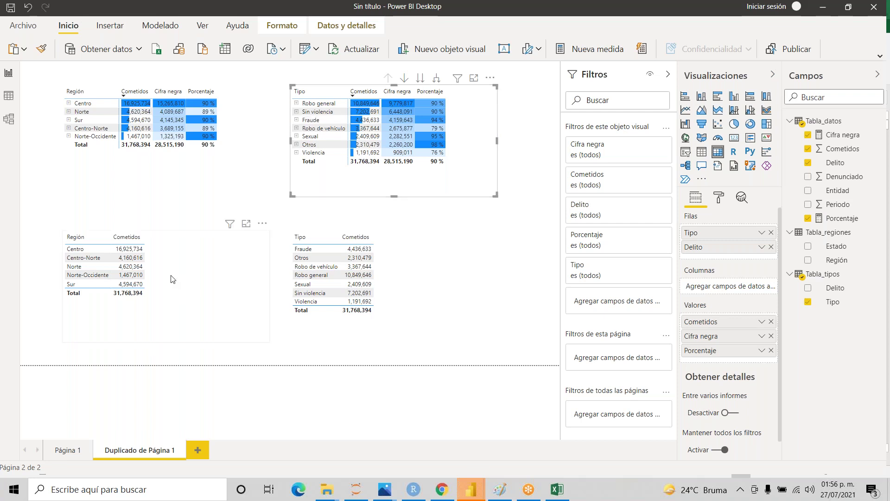
- Delete the two plain summary tables of Cometidos by Región and by Tipo
{"action": "left_click", "coordinate": [175, 256]}
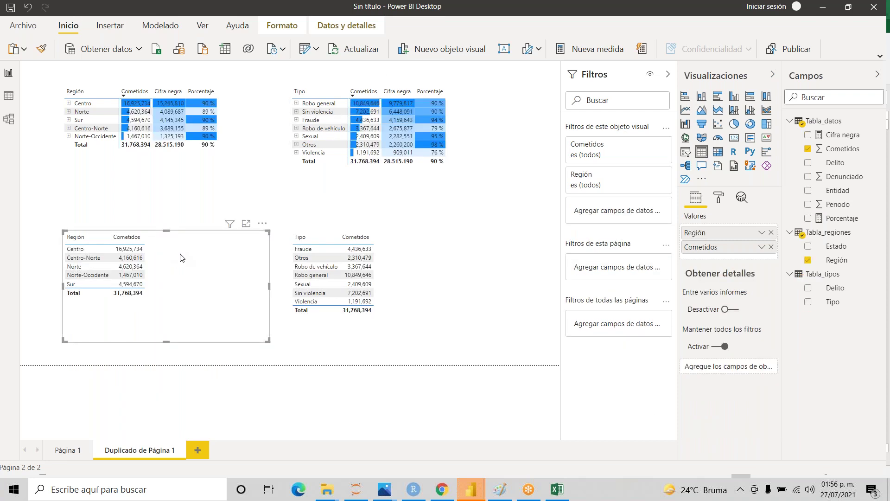
{"action": "key", "text": "Delete"}
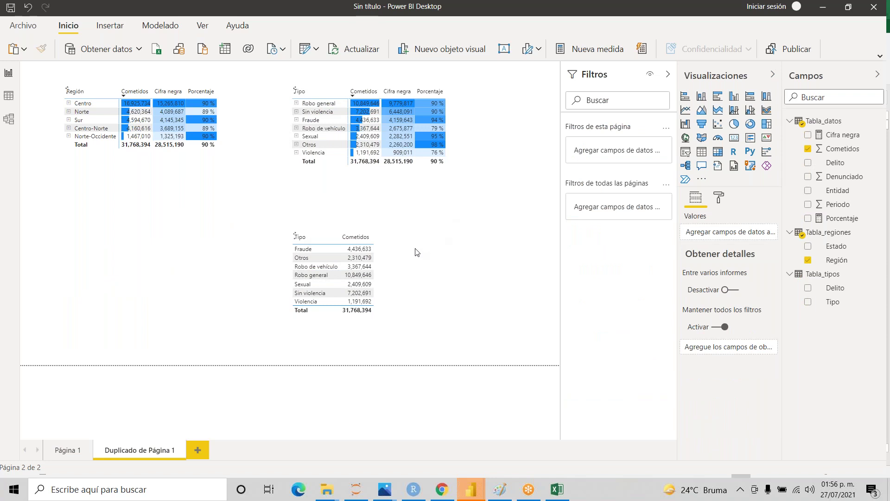
{"action": "left_click", "coordinate": [391, 259]}
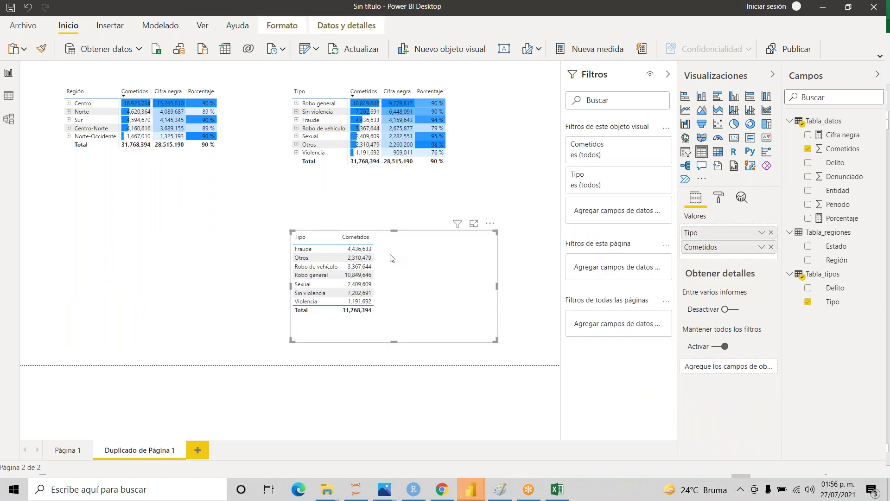
{"action": "key", "text": "Delete"}
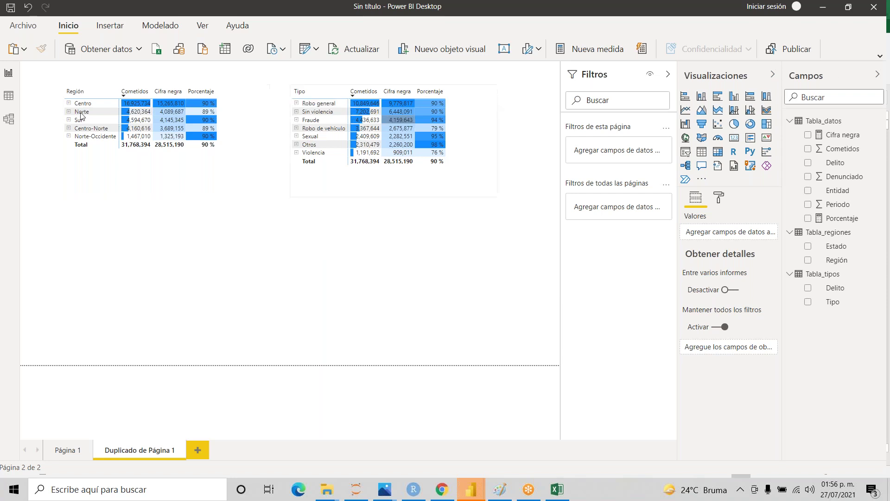
- Review the table relationships in the model and the row and value fields of both report matrices
{"action": "left_click", "coordinate": [10, 122]}
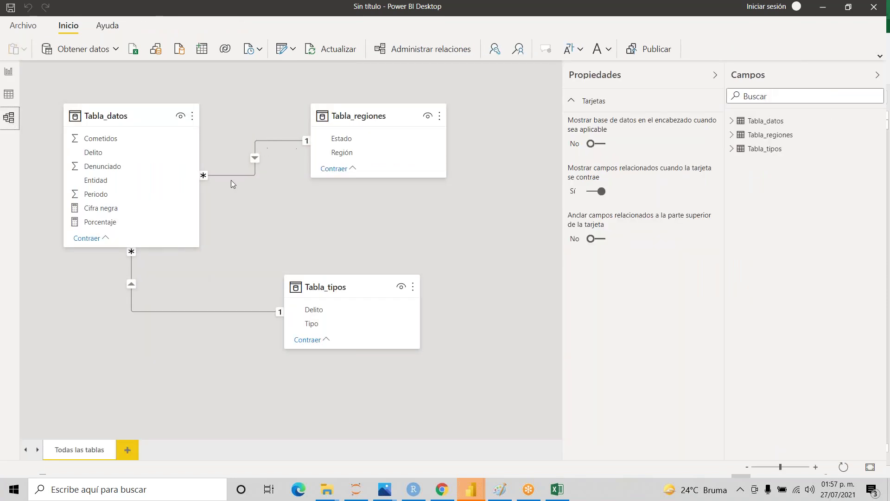
{"action": "left_click", "coordinate": [9, 72]}
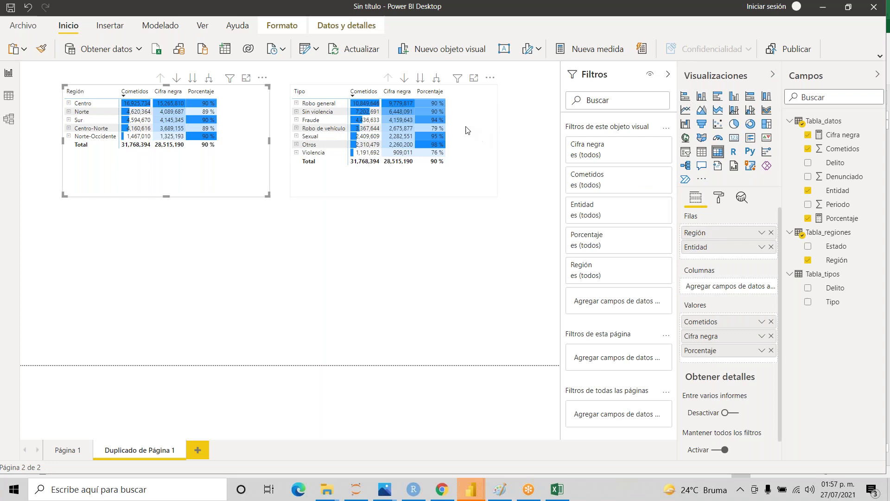
{"action": "left_click", "coordinate": [394, 181]}
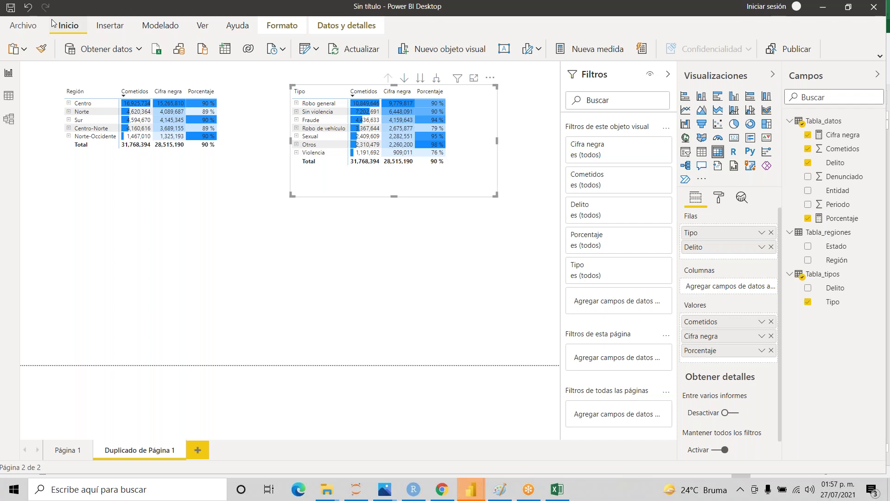
{"action": "left_click", "coordinate": [249, 144]}
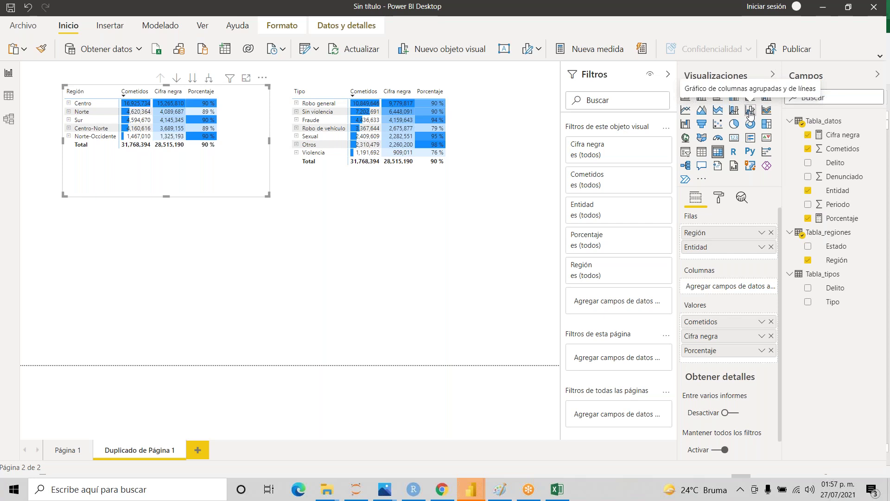
- Insert a line and clustered column chart below the region matrix, with Región as shared axis and Cometidos and Cifra negra as column values
{"action": "left_click", "coordinate": [505, 119]}
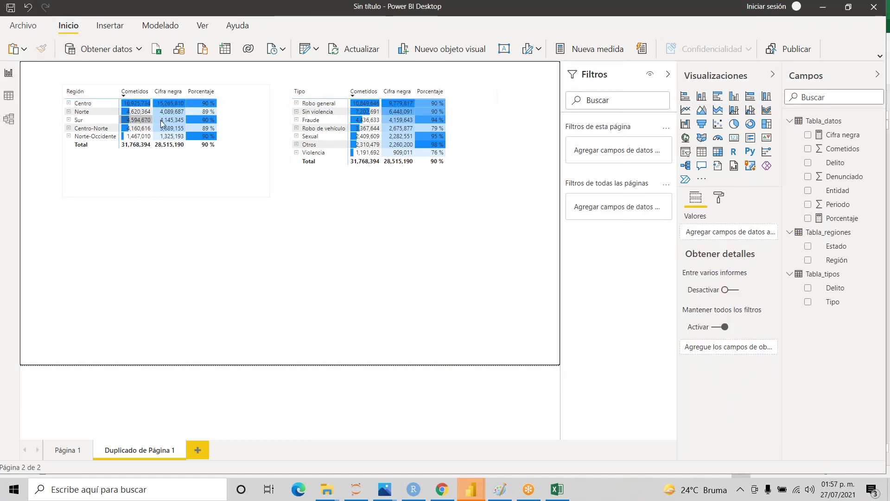
{"action": "left_click", "coordinate": [750, 111]}
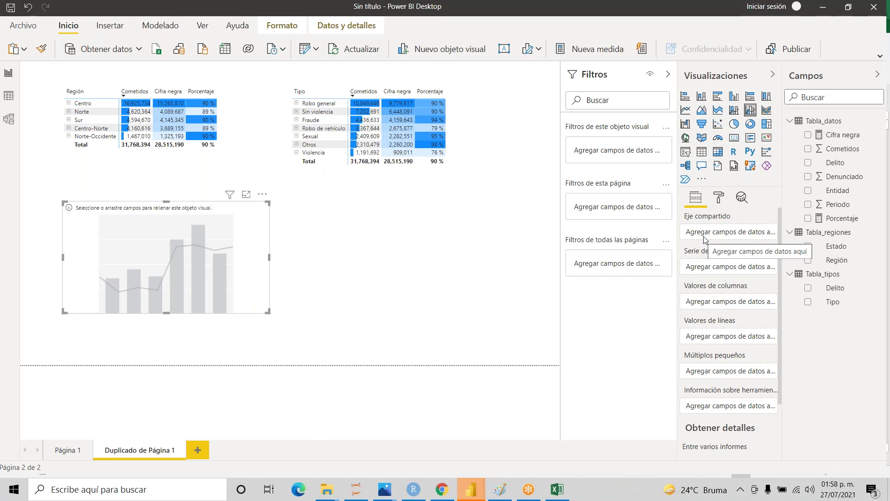
{"action": "left_click_drag", "start_coordinate": [834, 262], "coordinate": [727, 233]}
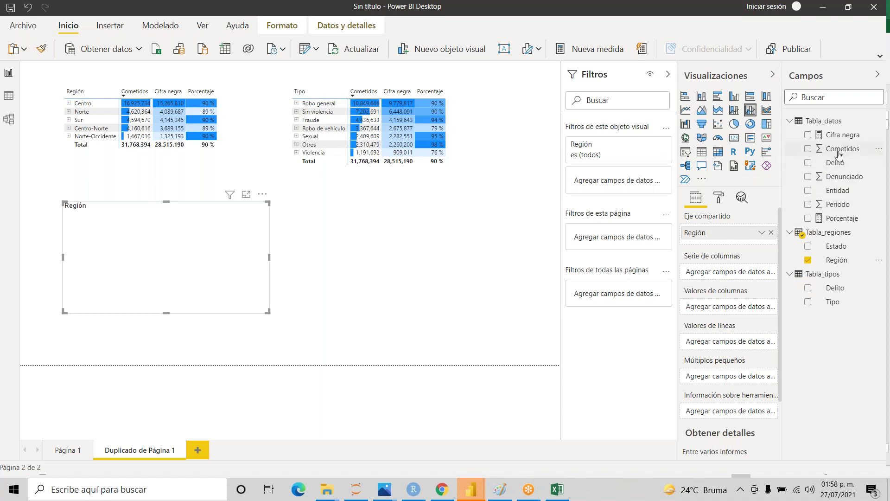
{"action": "left_click_drag", "start_coordinate": [839, 154], "coordinate": [730, 309]}
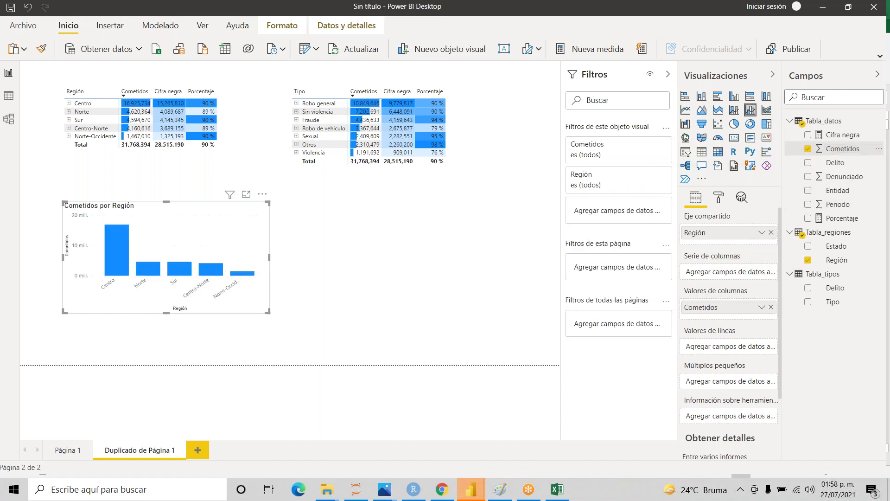
{"action": "left_click_drag", "start_coordinate": [843, 135], "coordinate": [736, 311]}
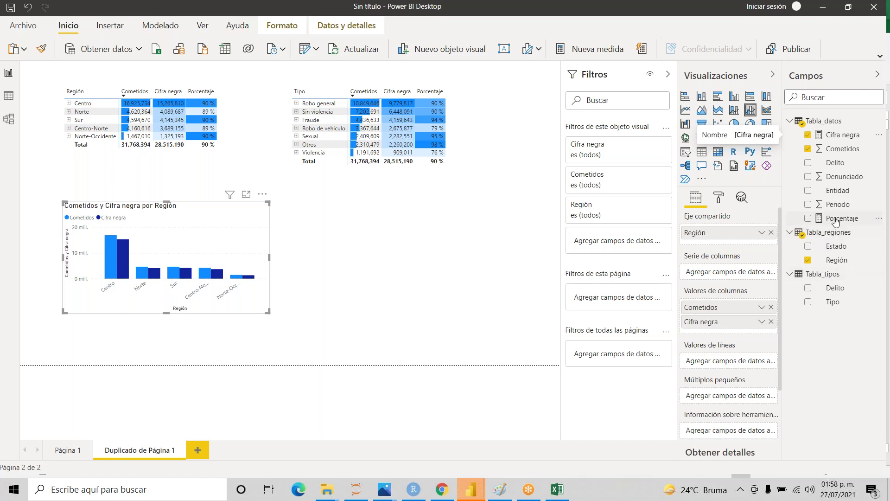
- Add Porcentaje as the chart's line values and enlarge the chart in width and height
{"action": "left_click_drag", "start_coordinate": [837, 218], "coordinate": [726, 362]}
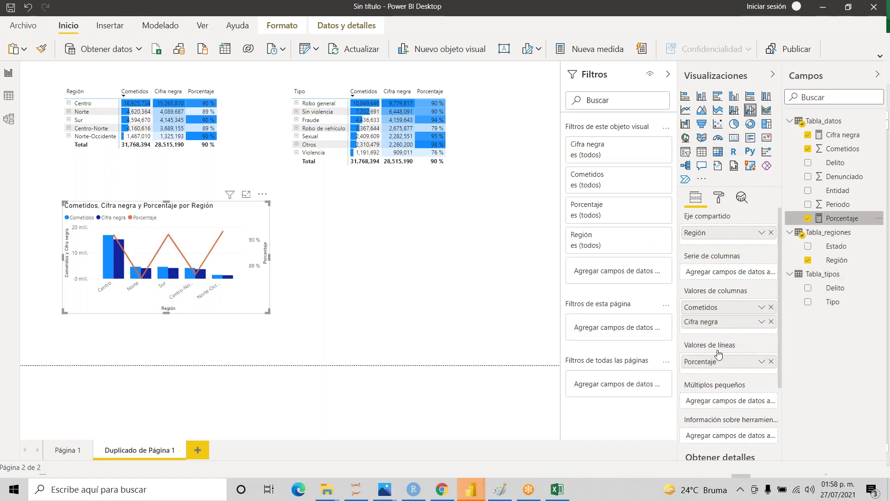
{"action": "left_click_drag", "start_coordinate": [269, 256], "coordinate": [362, 255]}
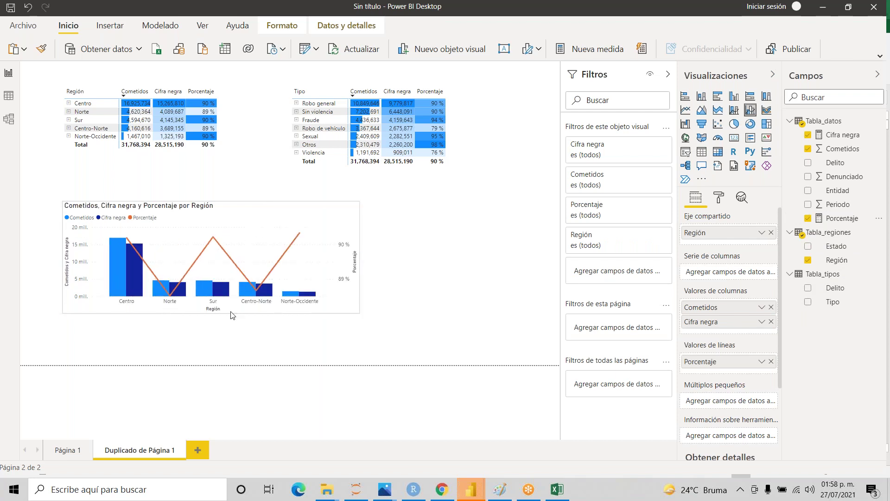
{"action": "left_click_drag", "start_coordinate": [211, 314], "coordinate": [211, 345]}
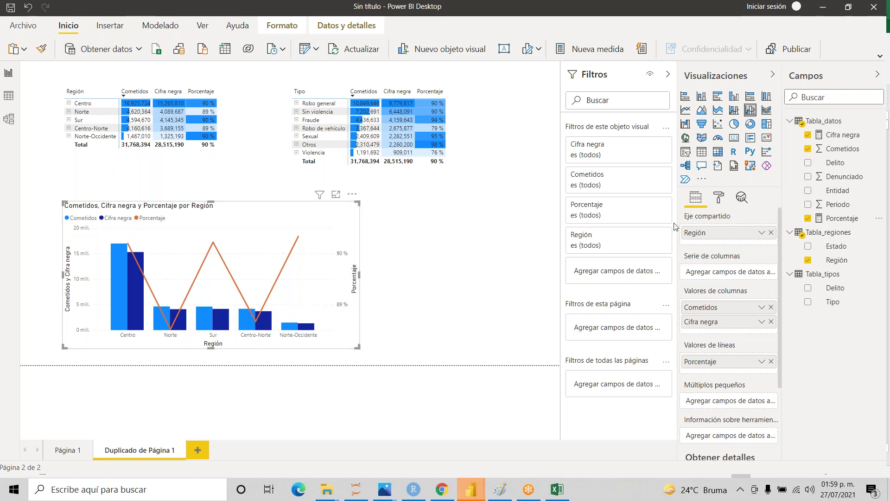
- Set the start value of the chart's secondary Y axis for the Porcentaje line to 0
{"action": "left_click", "coordinate": [720, 198]}
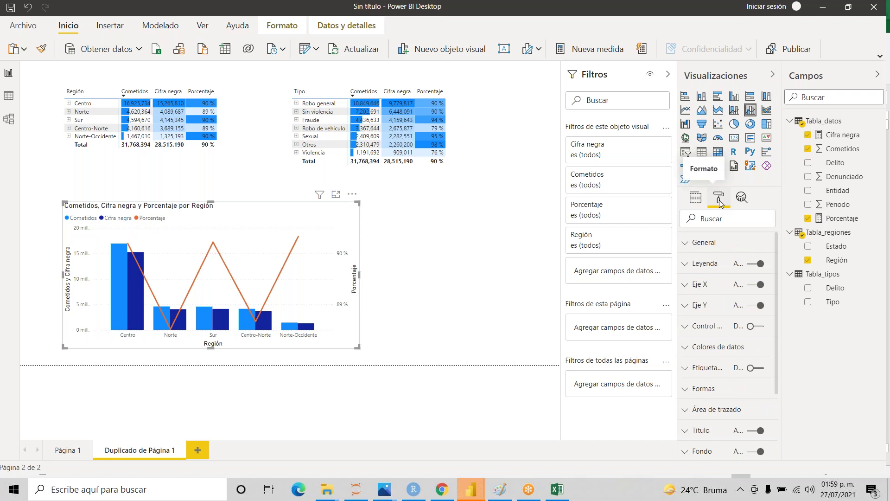
{"action": "left_click", "coordinate": [687, 306]}
{"action": "left_click_drag", "start_coordinate": [777, 272], "coordinate": [777, 284]}
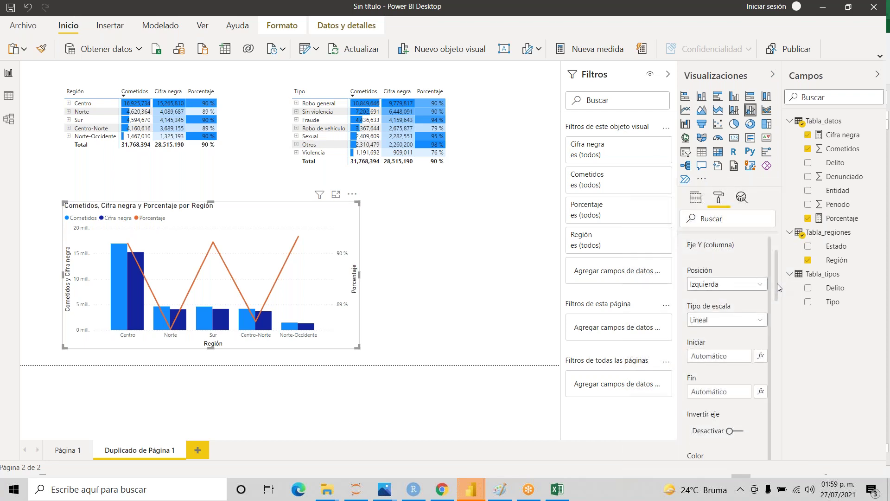
{"action": "left_click_drag", "start_coordinate": [778, 288], "coordinate": [773, 380]}
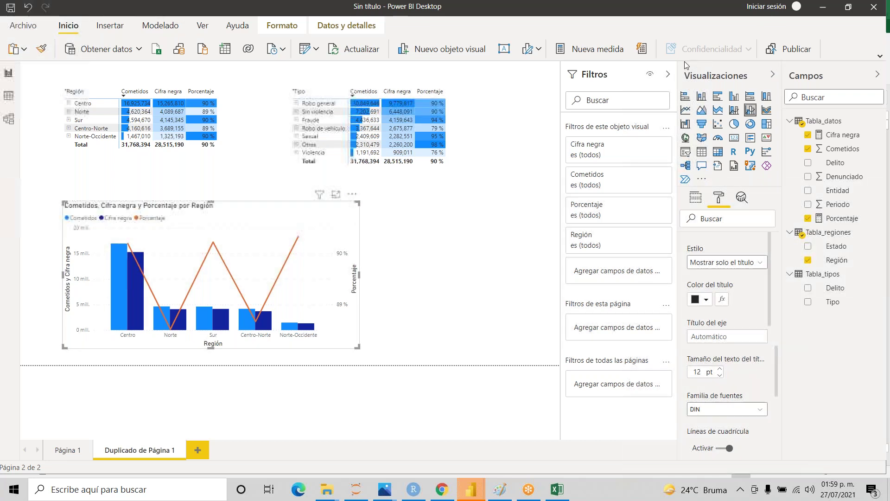
{"action": "left_click_drag", "start_coordinate": [777, 363], "coordinate": [767, 260]}
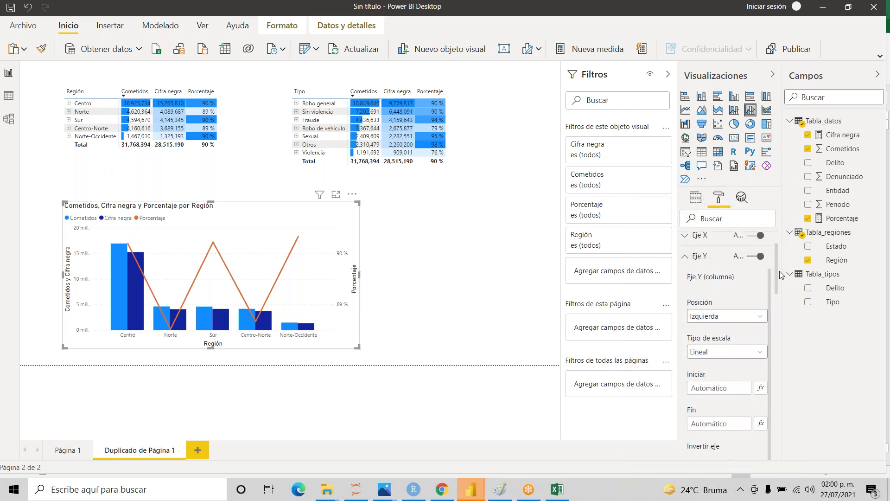
{"action": "scroll", "coordinate": [771, 292], "scroll_direction": "down", "scroll_amount": 5}
{"action": "scroll", "coordinate": [770, 293], "scroll_direction": "up", "scroll_amount": 2}
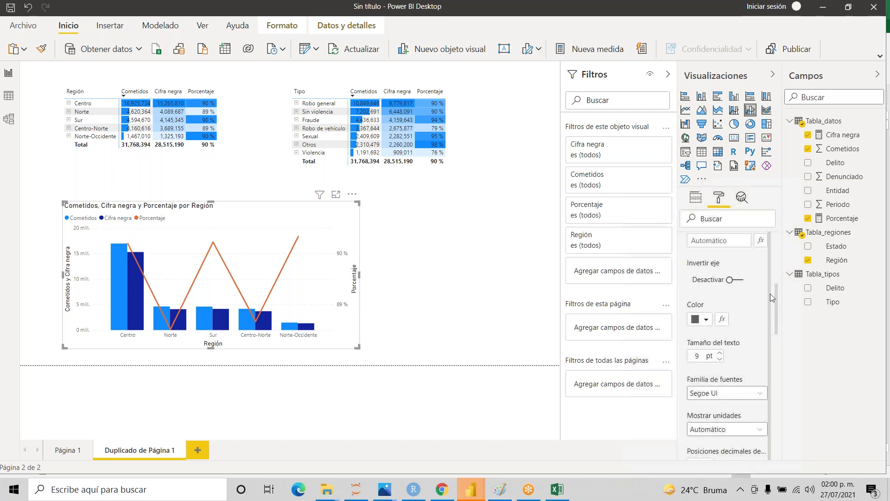
{"action": "scroll", "coordinate": [770, 294], "scroll_direction": "up", "scroll_amount": 2}
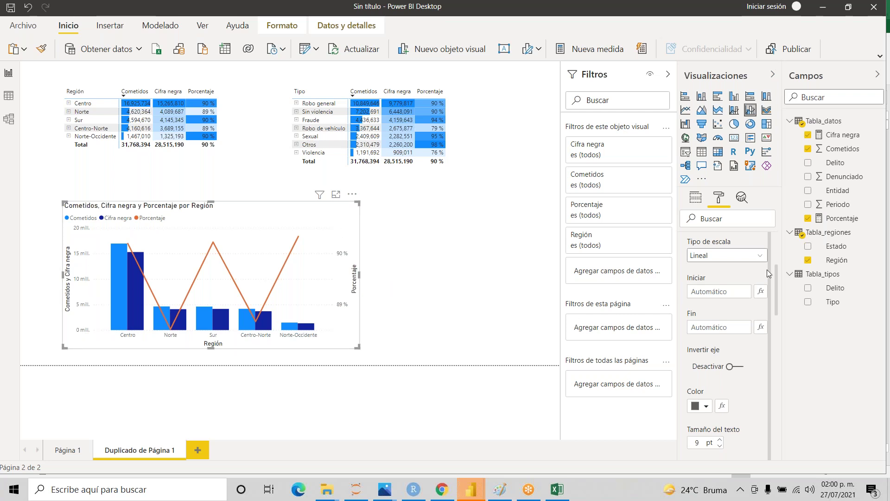
{"action": "scroll", "coordinate": [770, 276], "scroll_direction": "down", "scroll_amount": 1}
{"action": "scroll", "coordinate": [768, 294], "scroll_direction": "down", "scroll_amount": 2}
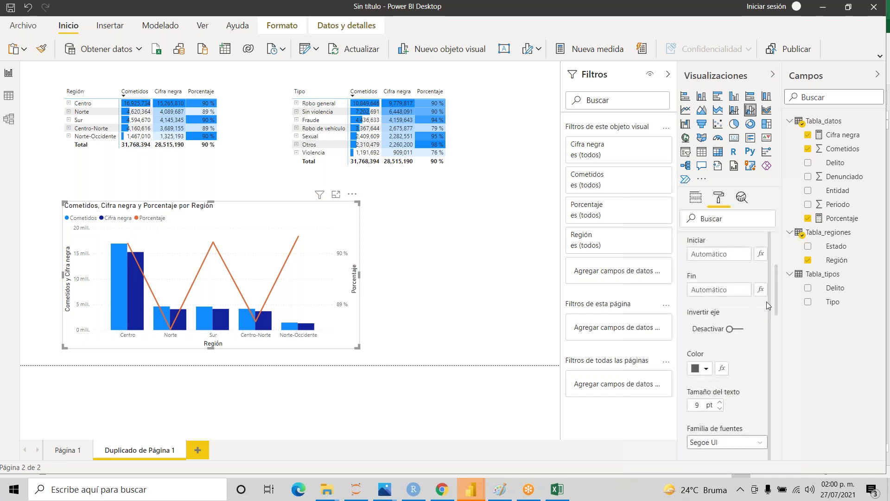
{"action": "scroll", "coordinate": [766, 335], "scroll_direction": "down", "scroll_amount": 3}
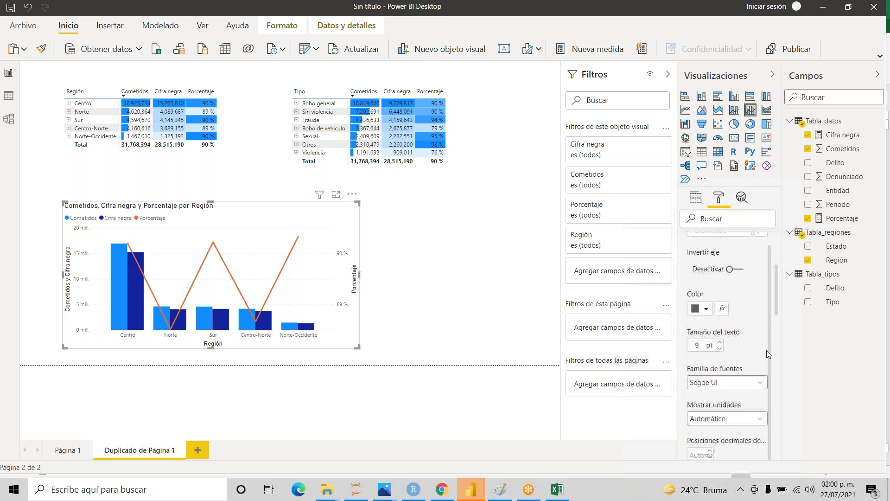
{"action": "scroll", "coordinate": [768, 399], "scroll_direction": "down", "scroll_amount": 3}
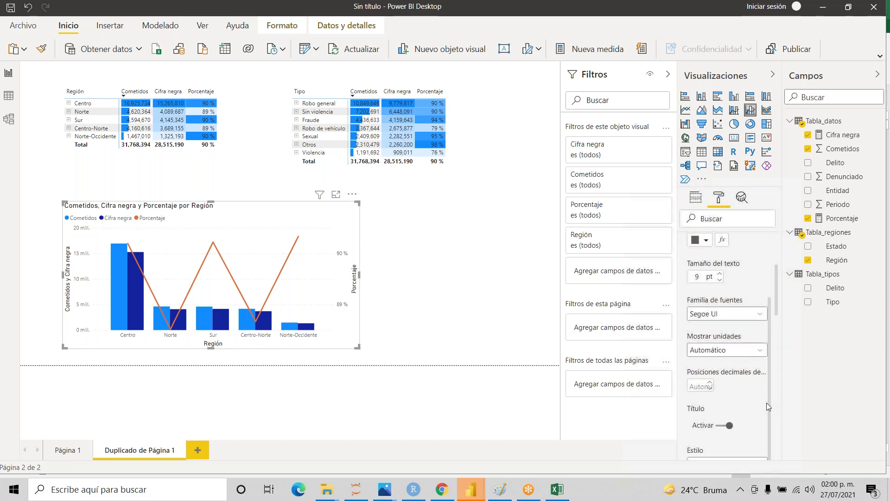
{"action": "scroll", "coordinate": [766, 436], "scroll_direction": "down", "scroll_amount": 1}
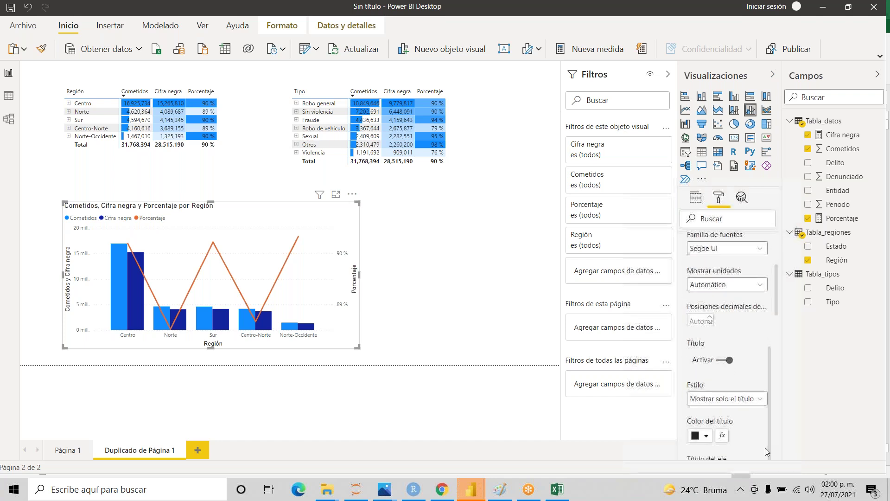
{"action": "left_click_drag", "start_coordinate": [775, 295], "coordinate": [773, 380]}
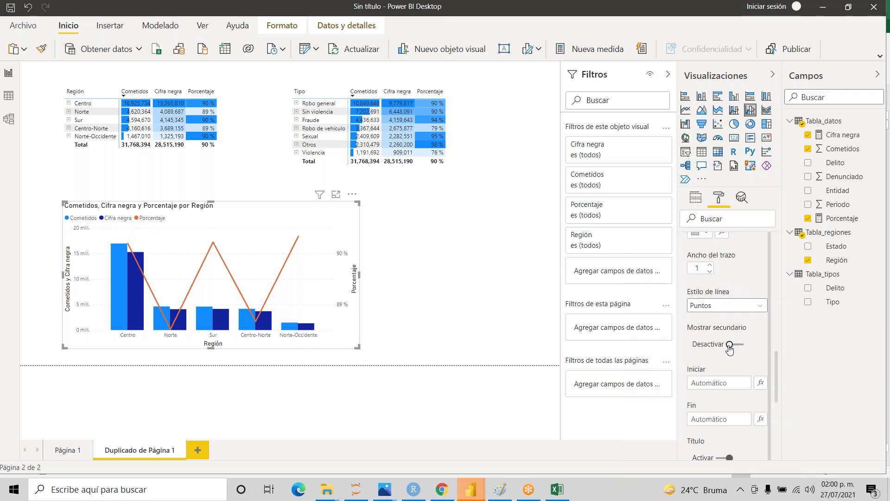
{"action": "left_click", "coordinate": [716, 383]}
{"action": "type", "text": "0"}
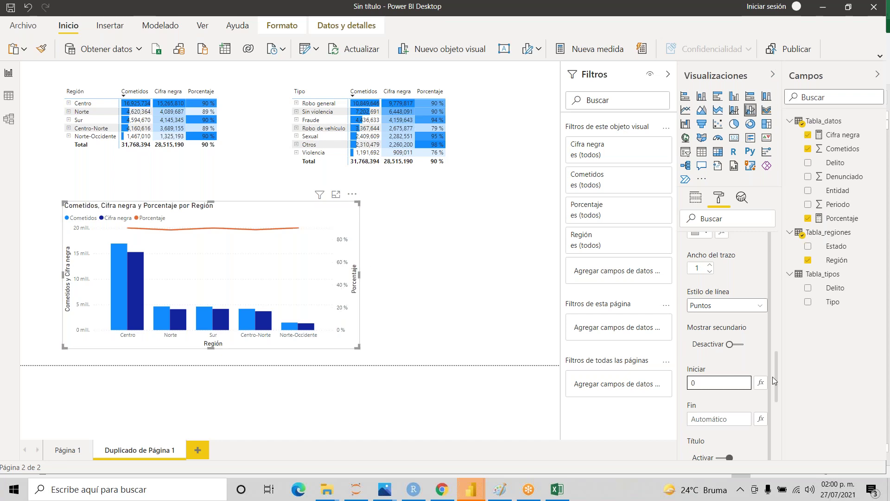
- Review the chart's Y-axis format settings, from the column axis options to the line axis start value
{"action": "left_click_drag", "start_coordinate": [776, 377], "coordinate": [772, 307]}
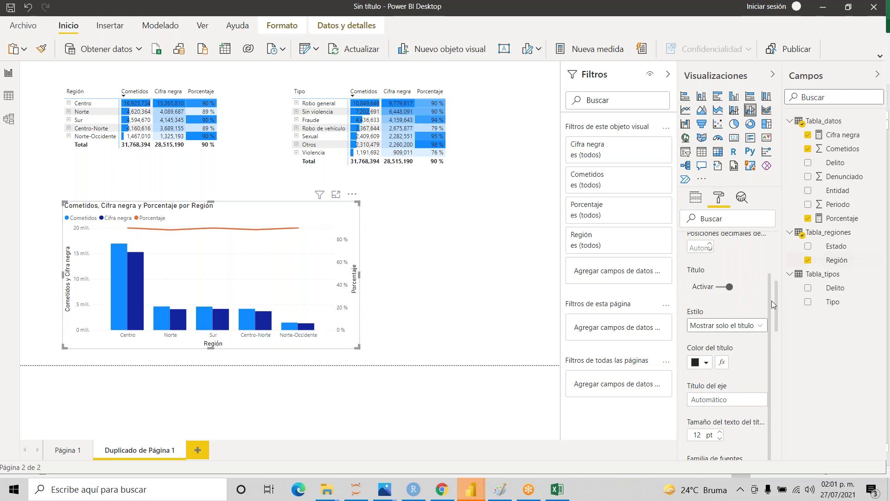
{"action": "scroll", "coordinate": [770, 299], "scroll_direction": "up", "scroll_amount": 3}
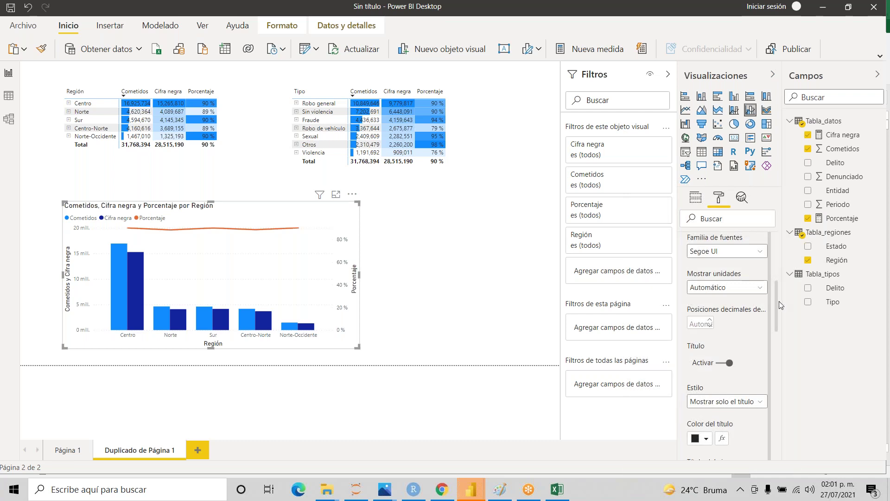
{"action": "scroll", "coordinate": [777, 289], "scroll_direction": "up", "scroll_amount": 5}
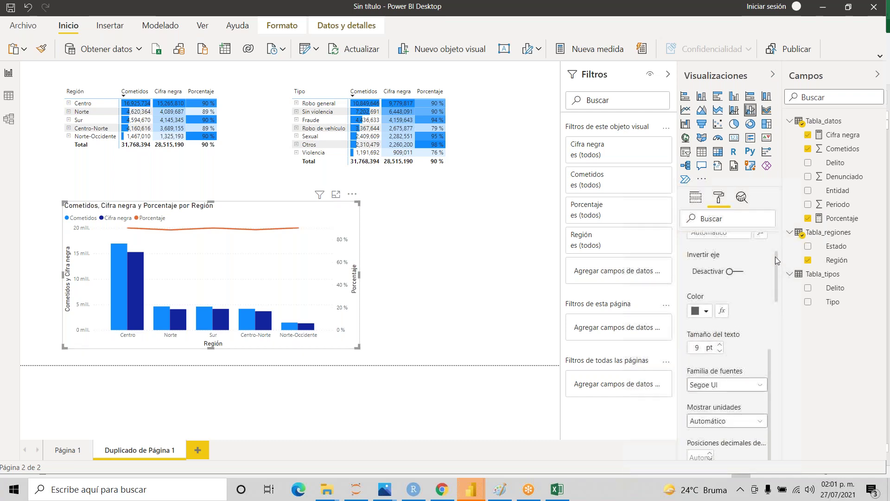
{"action": "left_click", "coordinate": [684, 271]}
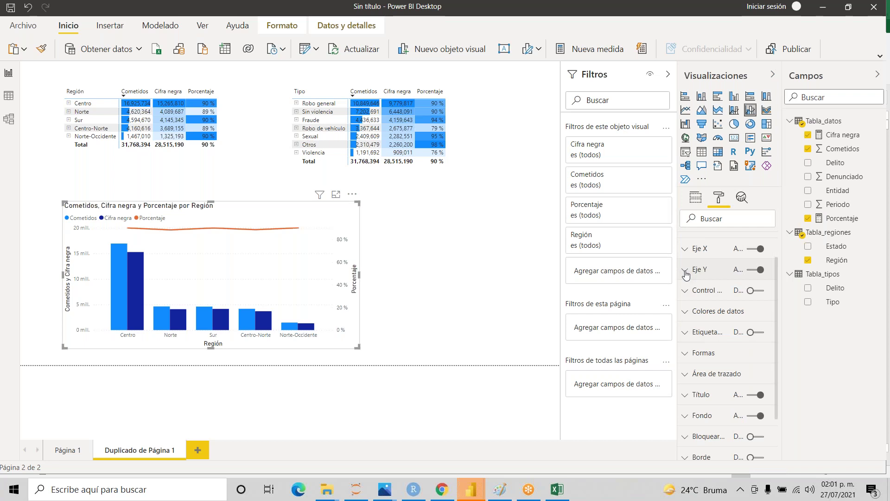
{"action": "left_click", "coordinate": [687, 271]}
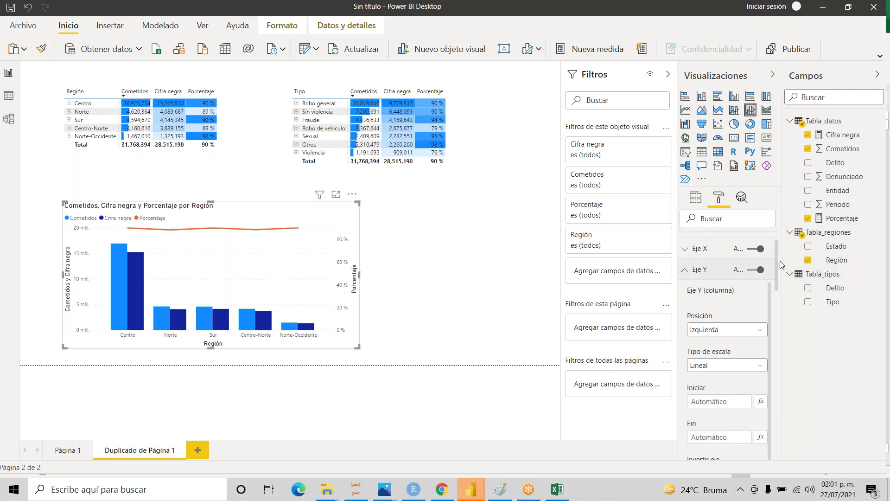
{"action": "left_click_drag", "start_coordinate": [776, 262], "coordinate": [773, 389]}
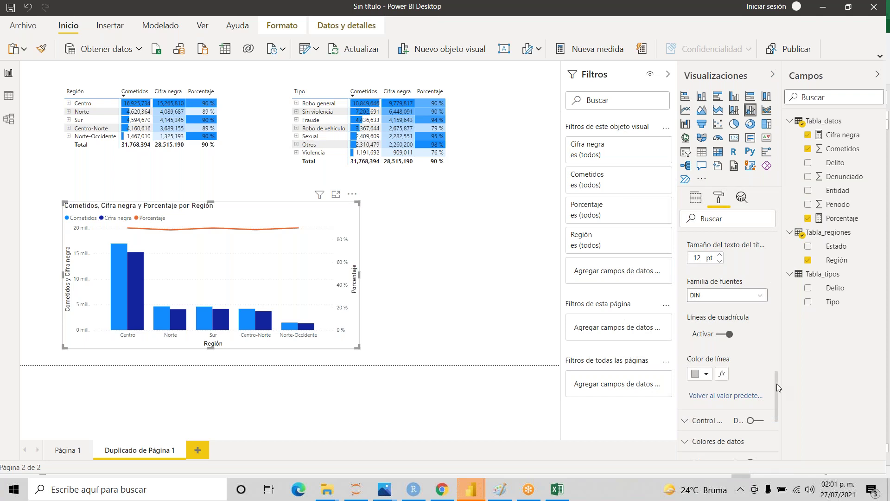
{"action": "left_click_drag", "start_coordinate": [776, 380], "coordinate": [778, 349]}
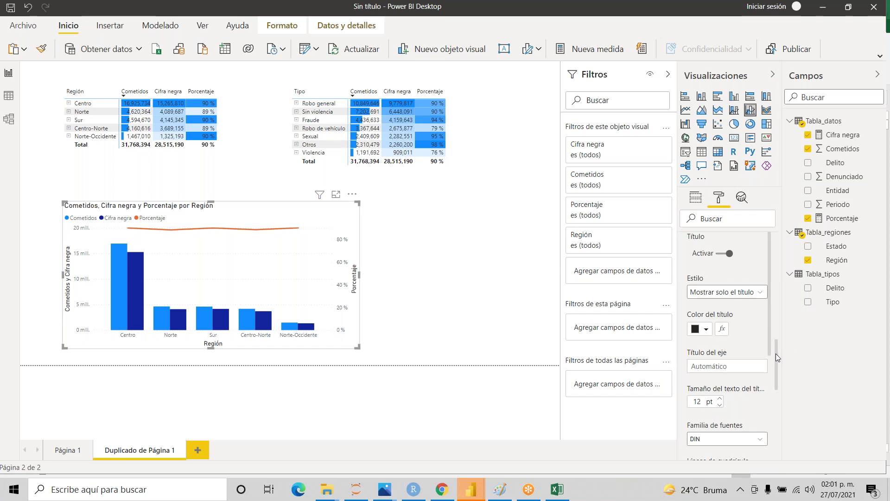
{"action": "left_click_drag", "start_coordinate": [770, 315], "coordinate": [768, 453]}
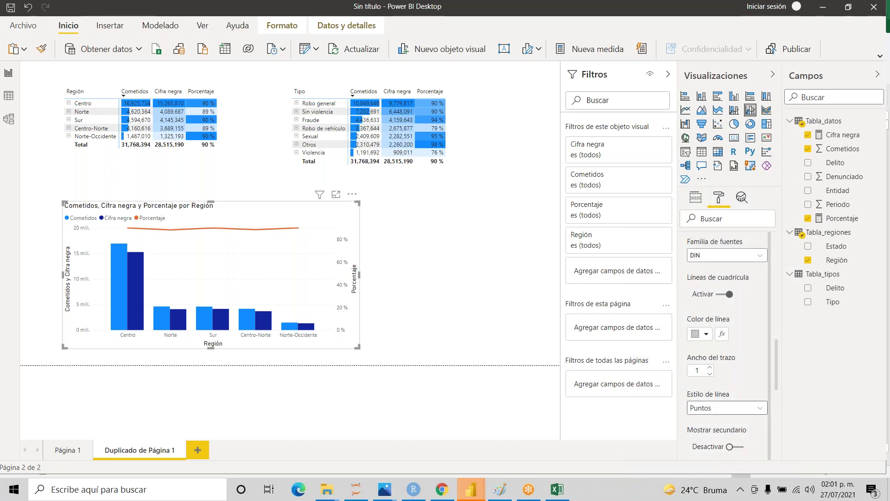
{"action": "left_click_drag", "start_coordinate": [777, 366], "coordinate": [775, 393]}
{"action": "left_click", "coordinate": [699, 370]}
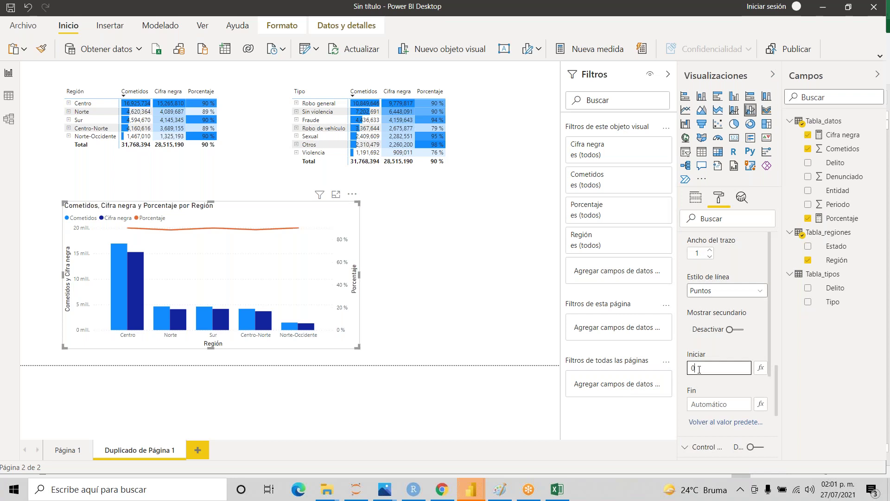
- Enable Mostrar secundario and Alinear ceros for the chart's Y axis
{"action": "left_click", "coordinate": [731, 331]}
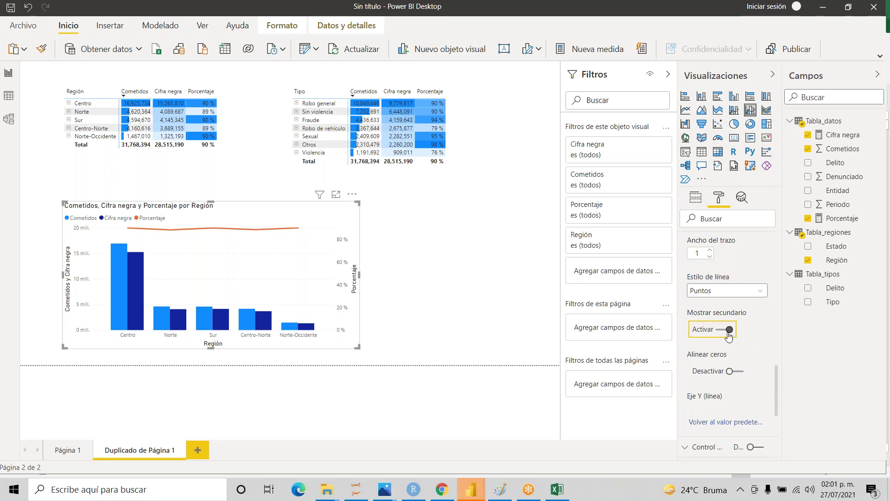
{"action": "left_click", "coordinate": [729, 331]}
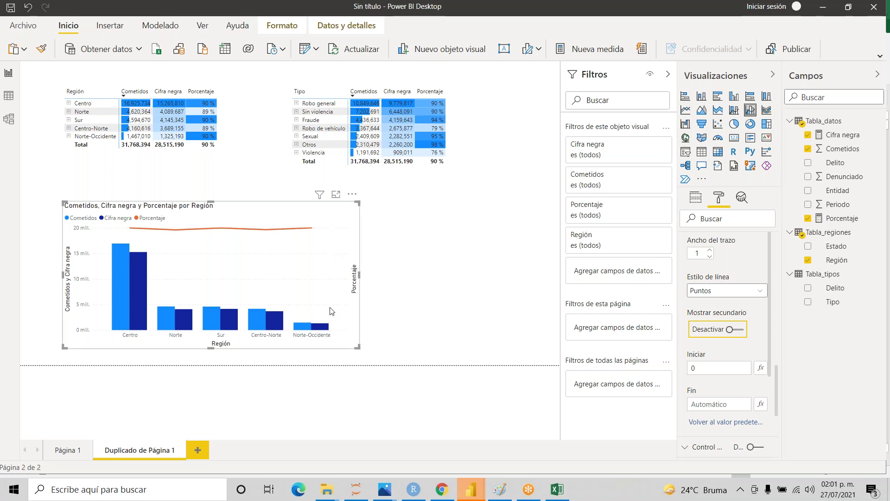
{"action": "left_click", "coordinate": [730, 331]}
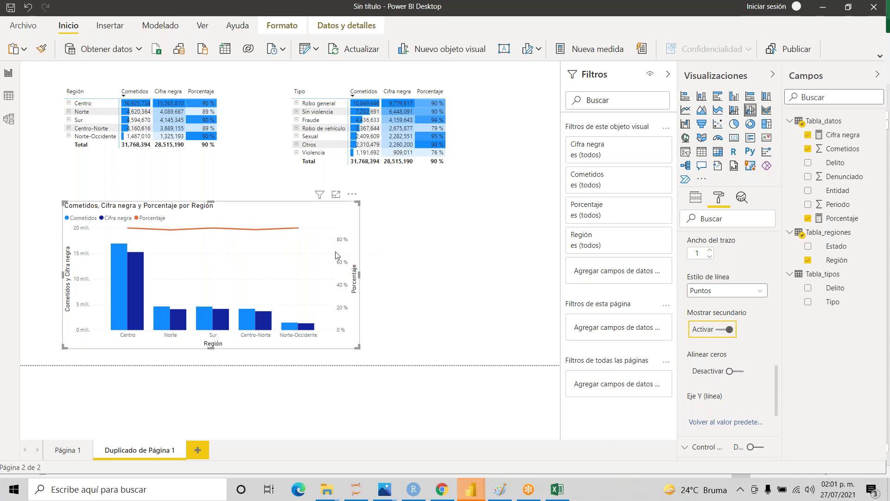
{"action": "left_click", "coordinate": [730, 371]}
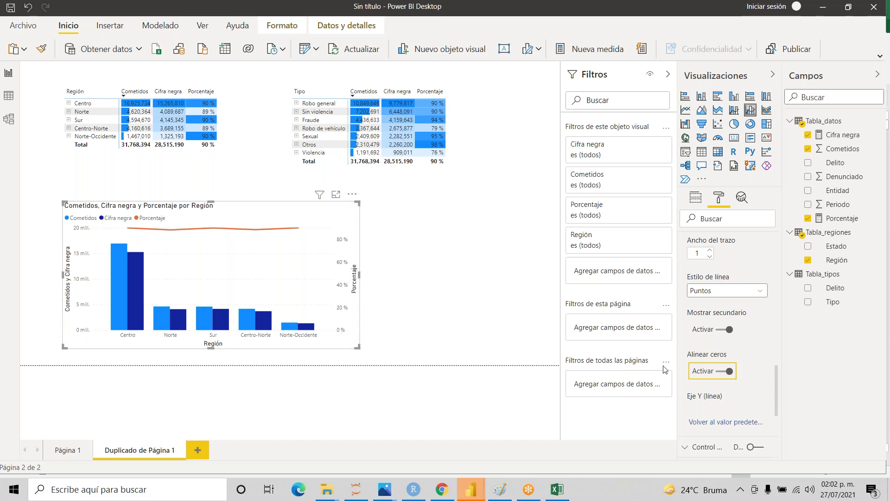
- Re-enter 0 as the line axis start value and toggle Mostrar secundario and Alinear ceros off and on again
{"action": "left_click", "coordinate": [729, 330]}
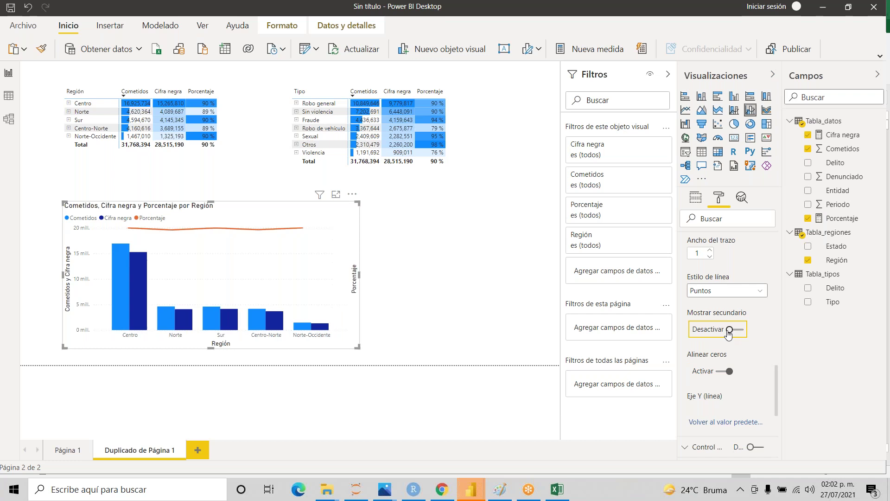
{"action": "left_click", "coordinate": [704, 366]}
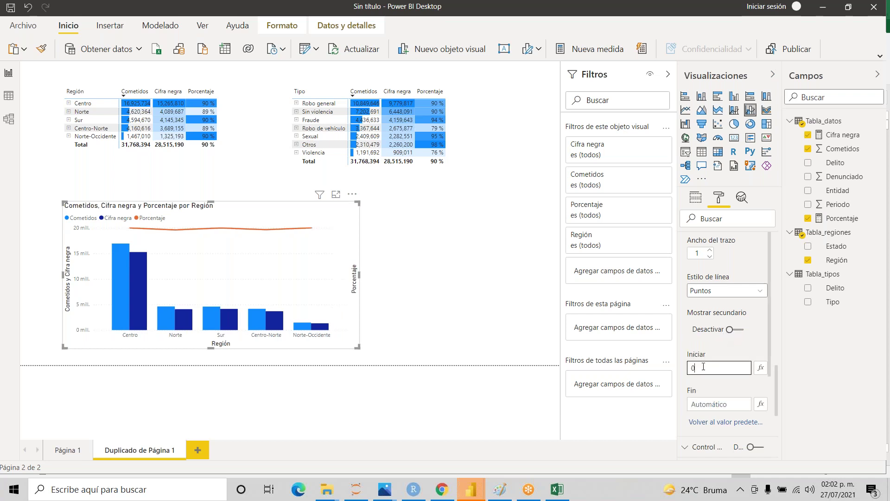
{"action": "key", "text": "BackSpace"}
{"action": "type", "text": "0"}
{"action": "left_click", "coordinate": [732, 330]}
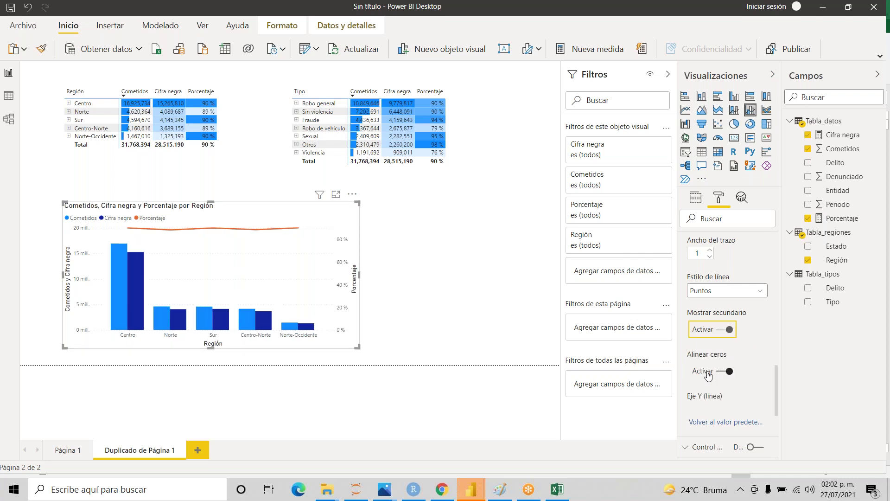
{"action": "left_click", "coordinate": [730, 372]}
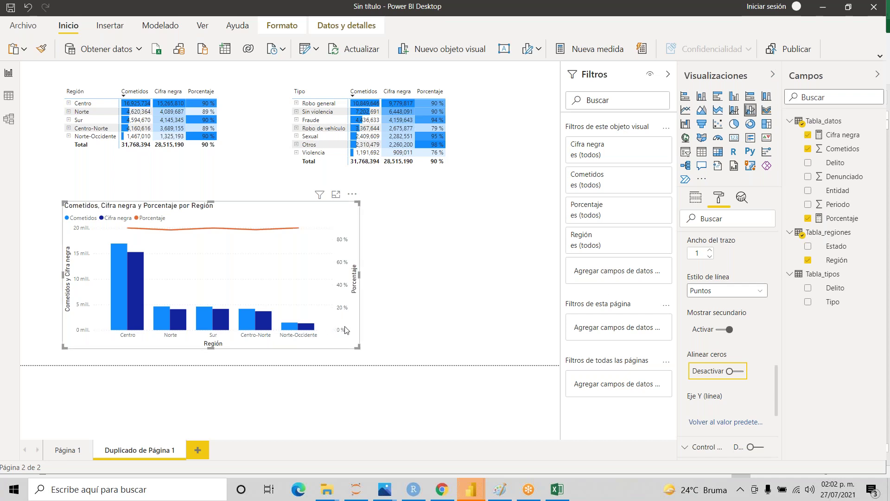
{"action": "left_click", "coordinate": [732, 373]}
- Move the region chart to the page's left edge and place a copy of it beside it, below the Tipo matrix
{"action": "left_click_drag", "start_coordinate": [266, 210], "coordinate": [208, 219]}
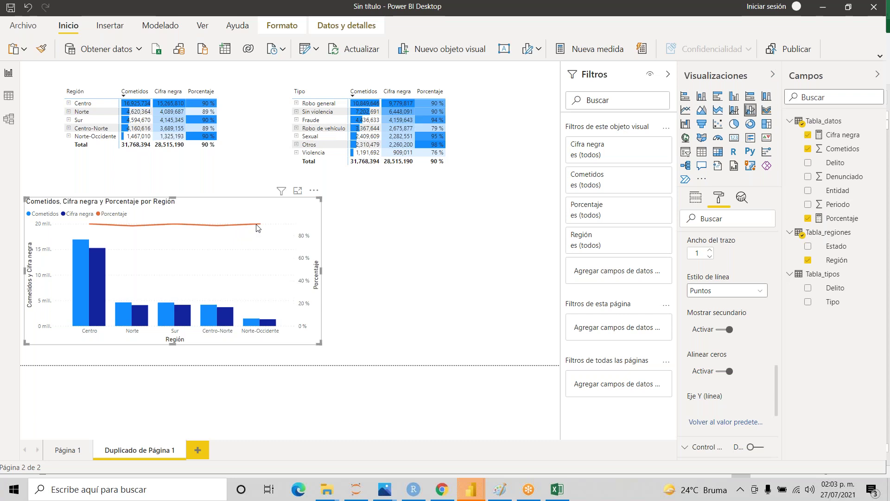
{"action": "mouse_move", "coordinate": [258, 228]}
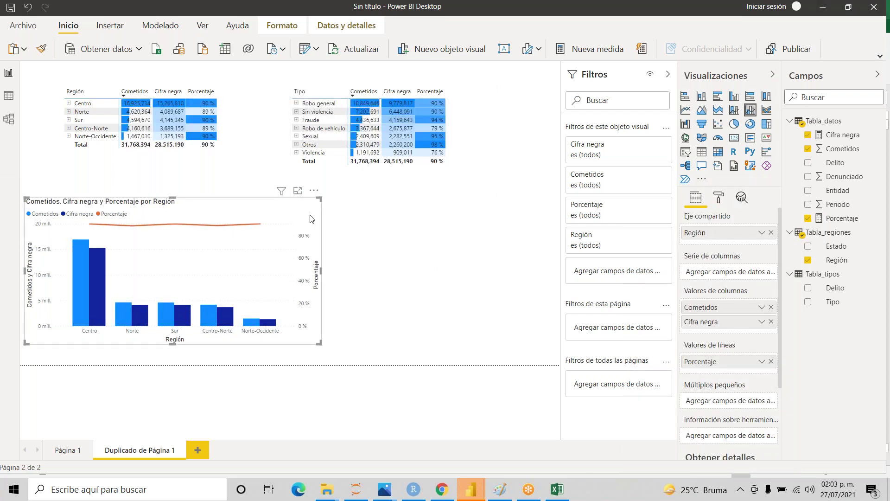
{"action": "left_click", "coordinate": [388, 235]}
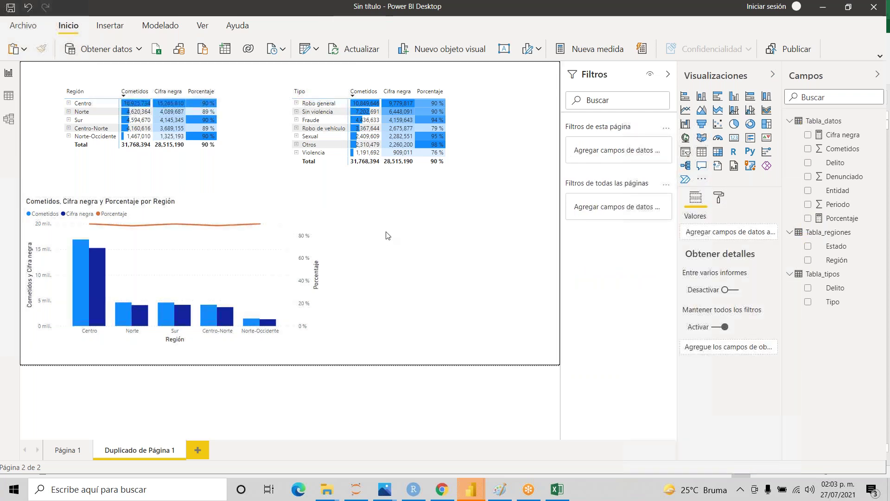
{"action": "key", "text": "ctrl+v"}
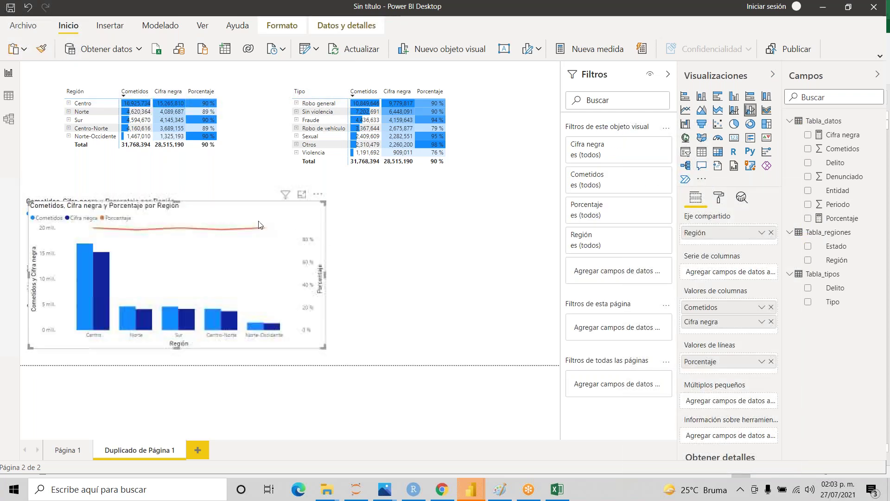
{"action": "left_click_drag", "start_coordinate": [282, 203], "coordinate": [522, 204]}
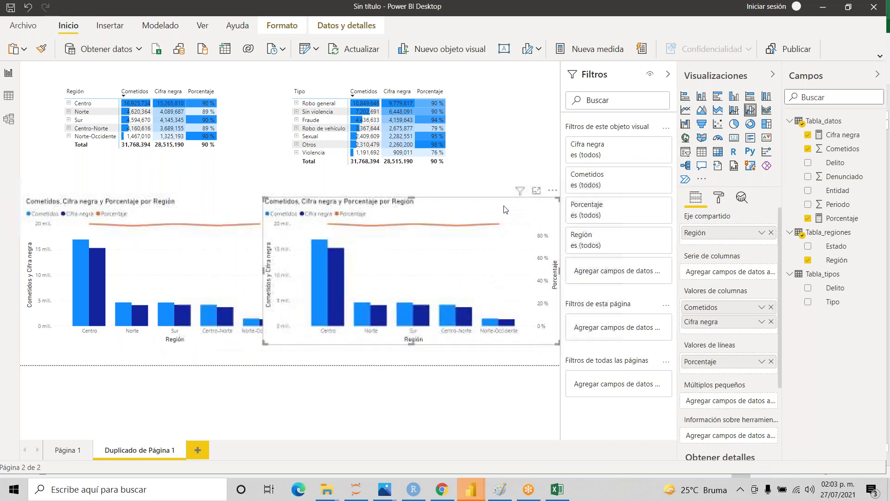
- Narrow the original region chart to about the right edge of the Región matrix, clear of the copied chart
{"action": "left_click", "coordinate": [233, 212]}
{"action": "left_click_drag", "start_coordinate": [252, 272], "coordinate": [209, 272]}
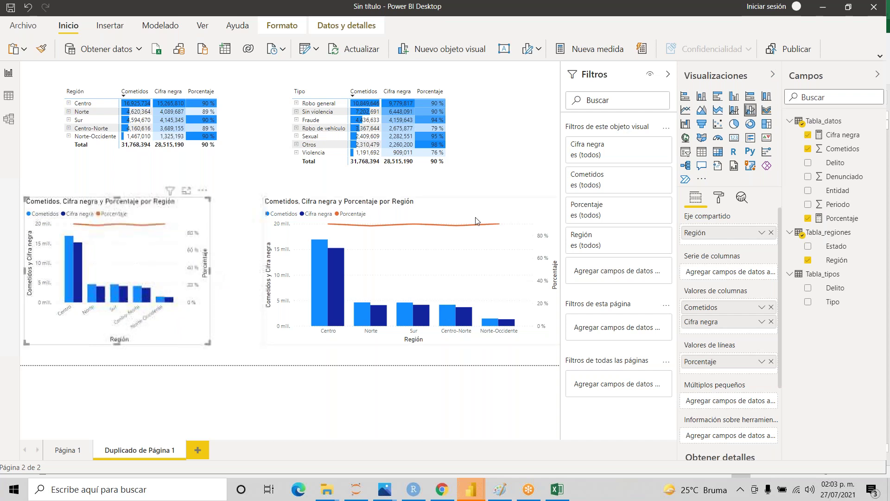
- Shift the copied chart toward the region chart and replace Región with Tipo from Tabla_tipos as its shared axis
{"action": "left_click_drag", "start_coordinate": [483, 205], "coordinate": [455, 206]}
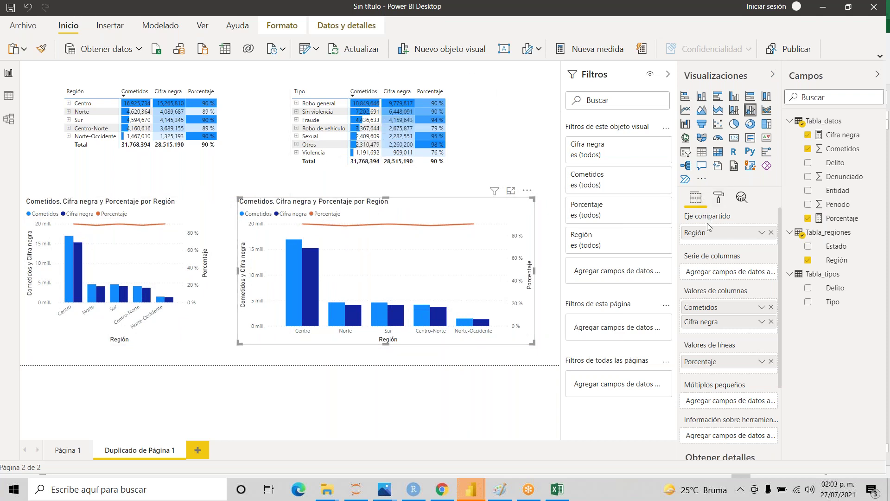
{"action": "left_click", "coordinate": [772, 233]}
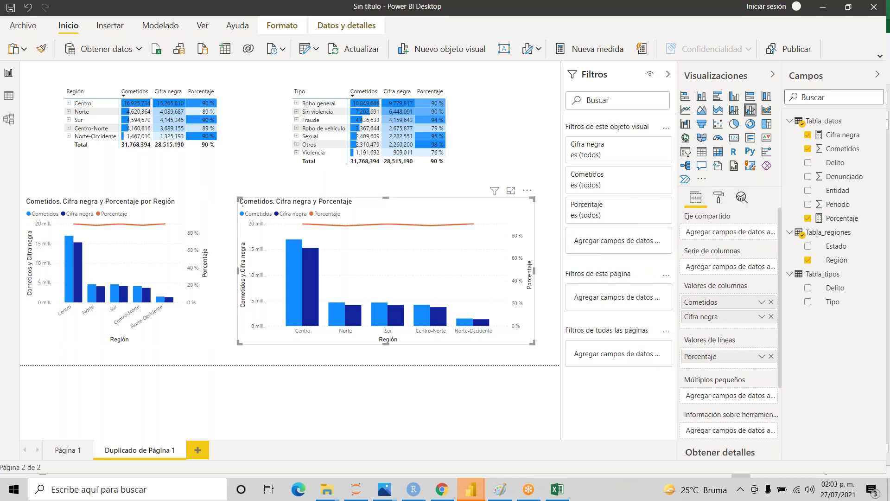
{"action": "left_click_drag", "start_coordinate": [833, 302], "coordinate": [732, 232]}
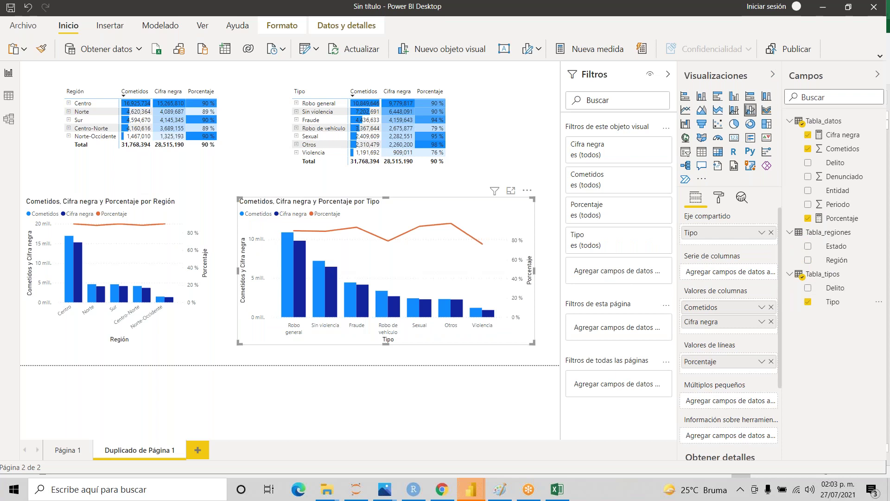
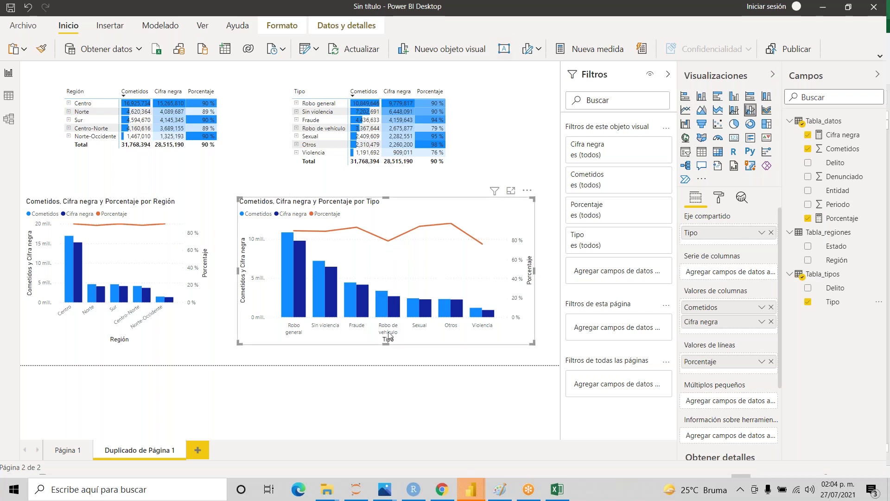
- Switch to the delitos workbook in Excel and examine the Violencia offences Agresión física and Secuestro in the Hoja2 type table
{"action": "mouse_move", "coordinate": [390, 243]}
{"action": "mouse_move", "coordinate": [482, 248]}
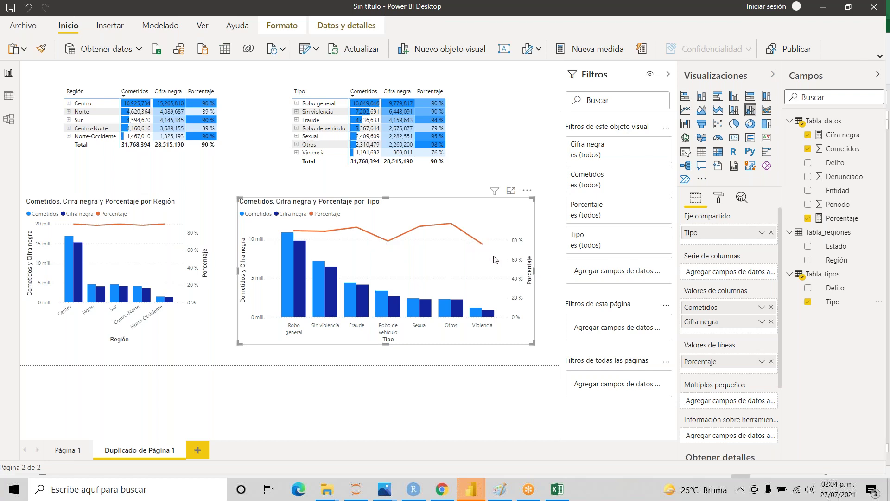
{"action": "key", "text": "alt+Tab"}
{"action": "key", "text": "ctrl+Page_Down"}
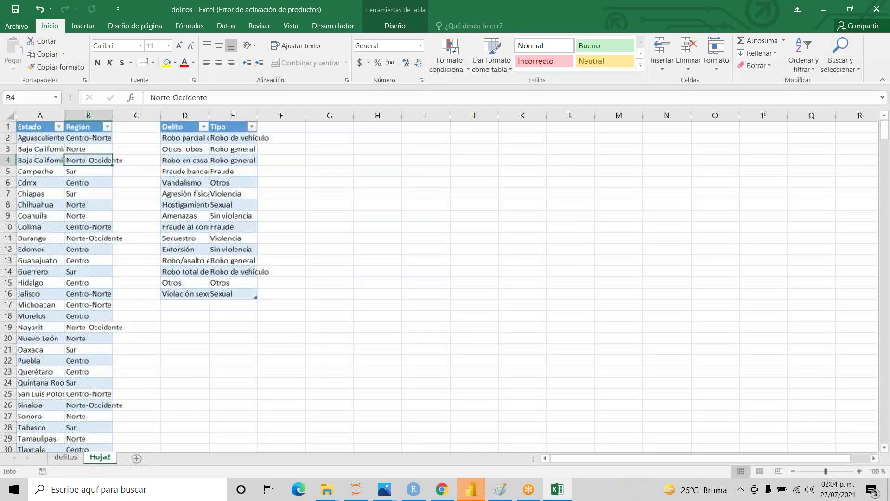
{"action": "left_click", "coordinate": [190, 195]}
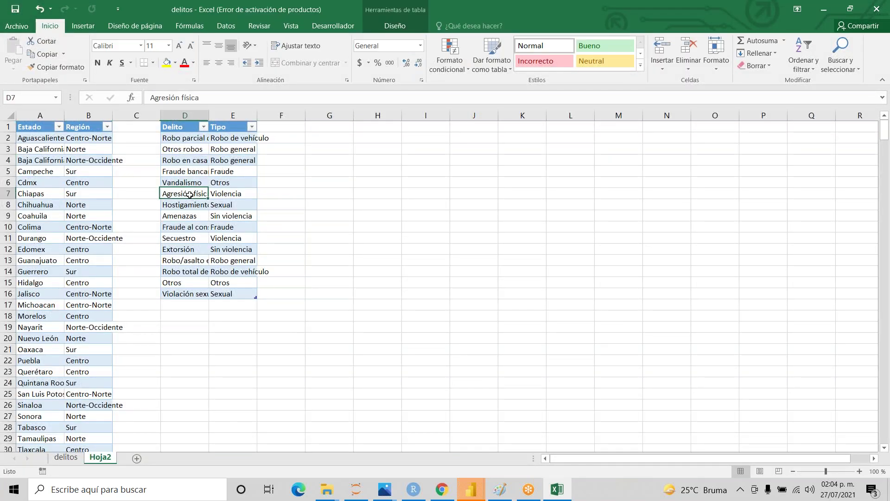
{"action": "left_click", "coordinate": [187, 239]}
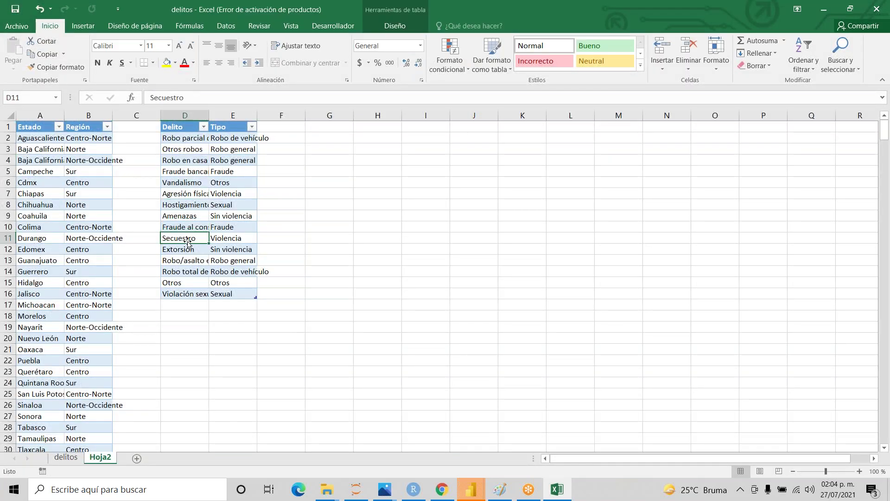
{"action": "left_click", "coordinate": [188, 195]}
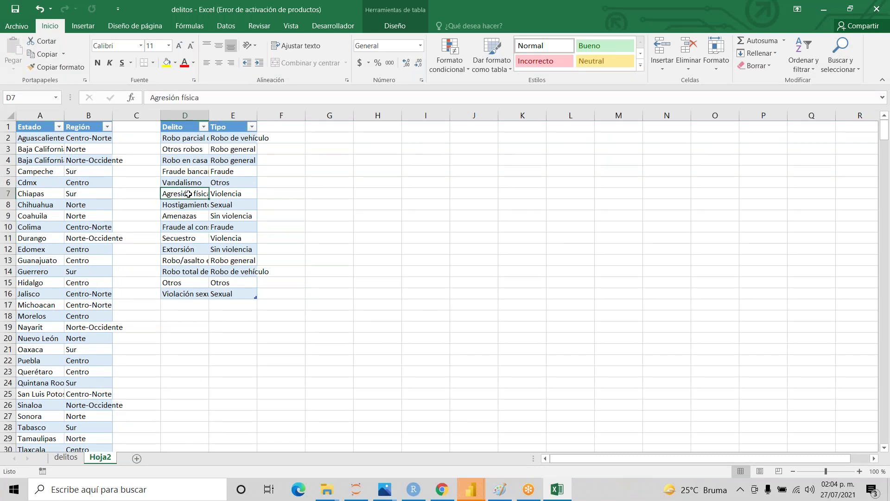
{"action": "left_click", "coordinate": [188, 238]}
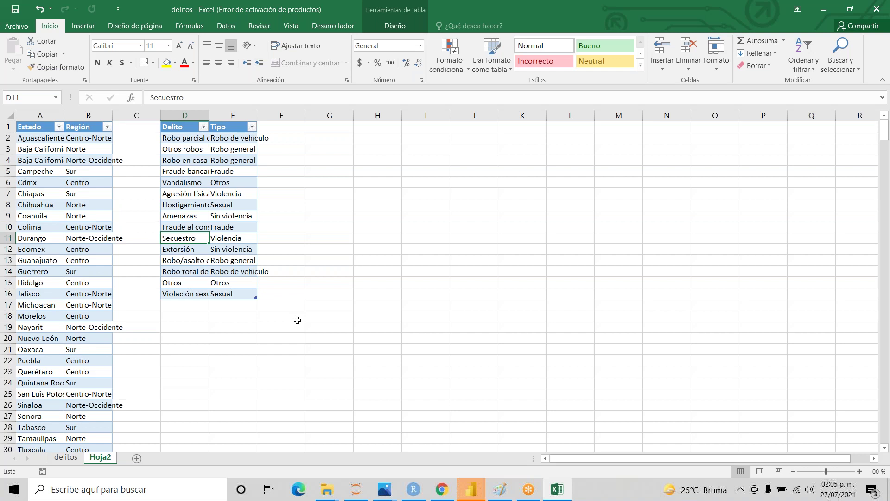
- Inspect the Otros point on the Power BI type chart's Porcentaje line and look up its offences, Vandalismo and Otros, in Excel's Hoja2
{"action": "key", "text": "alt+Tab"}
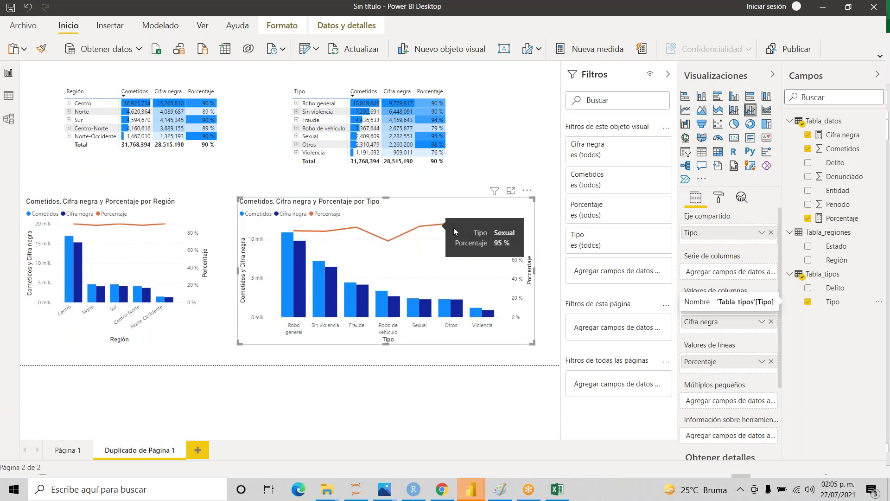
{"action": "mouse_move", "coordinate": [452, 227]}
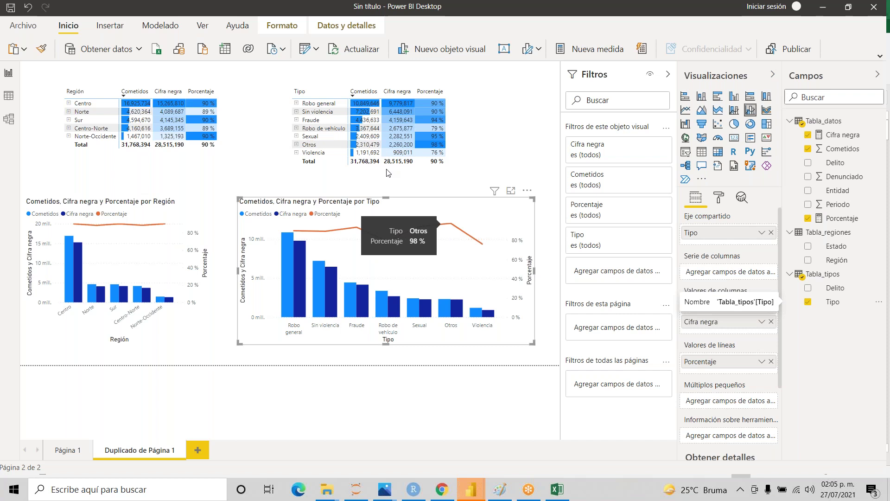
{"action": "key", "text": "alt+Tab"}
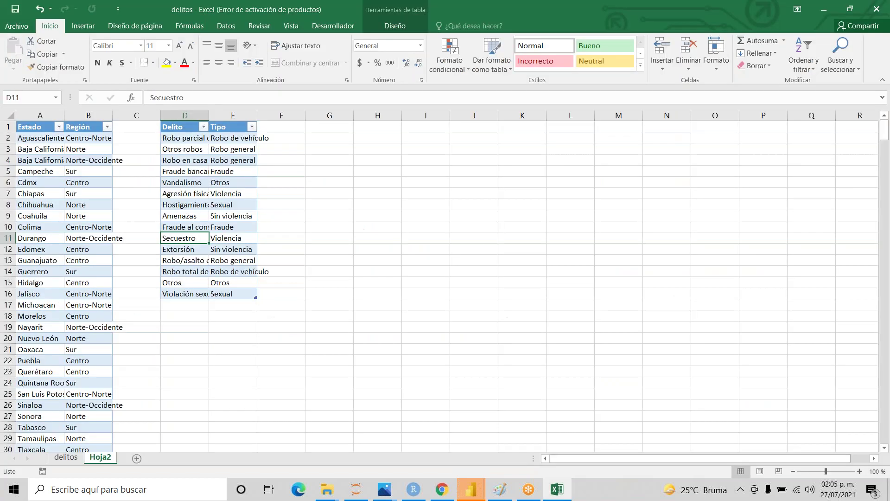
{"action": "key", "text": "Up"}
{"action": "key", "text": "Up"}
{"action": "key", "text": "Up"}
{"action": "key", "text": "Up"}
{"action": "key", "text": "Up"}
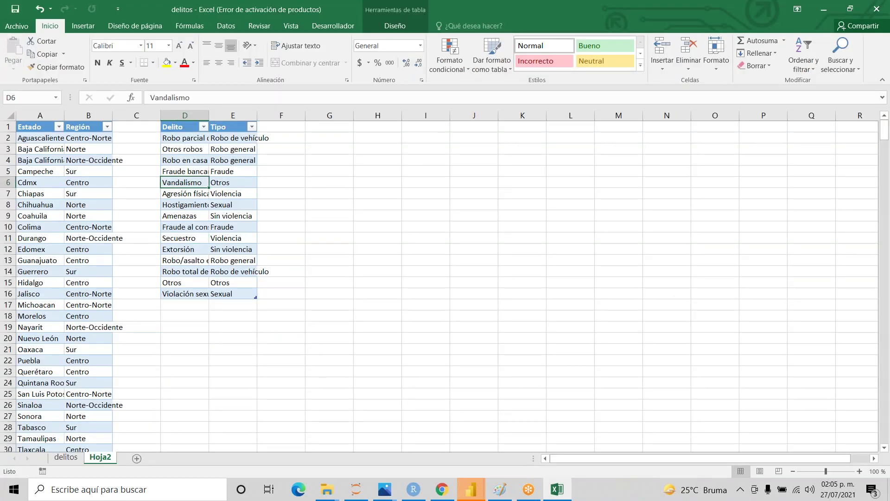
{"action": "left_click", "coordinate": [185, 284]}
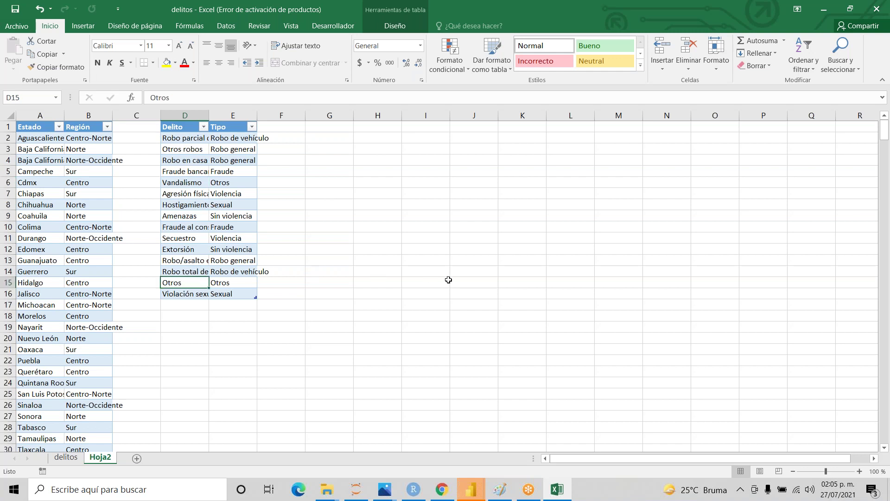
- Return to Power BI, add a new page and place a copy of Página 1's Entidad-by-Periodo matrix in its upper-left corner
{"action": "key", "text": "alt+Tab"}
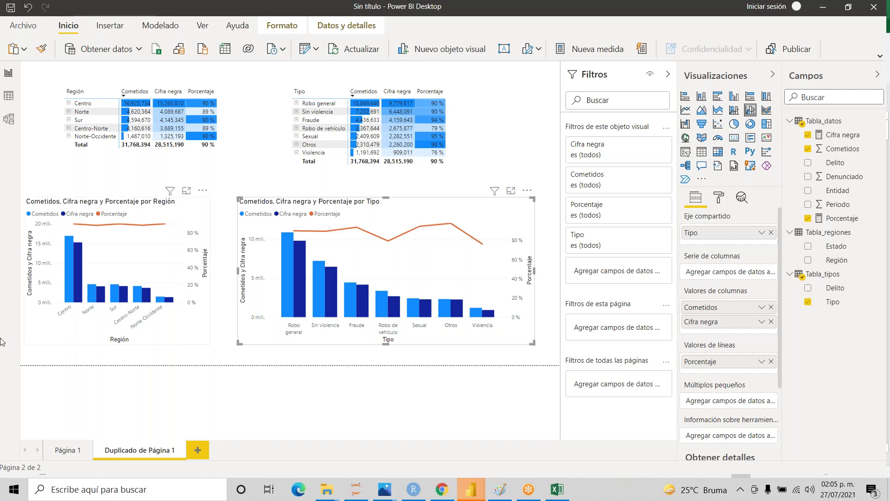
{"action": "left_click", "coordinate": [197, 449]}
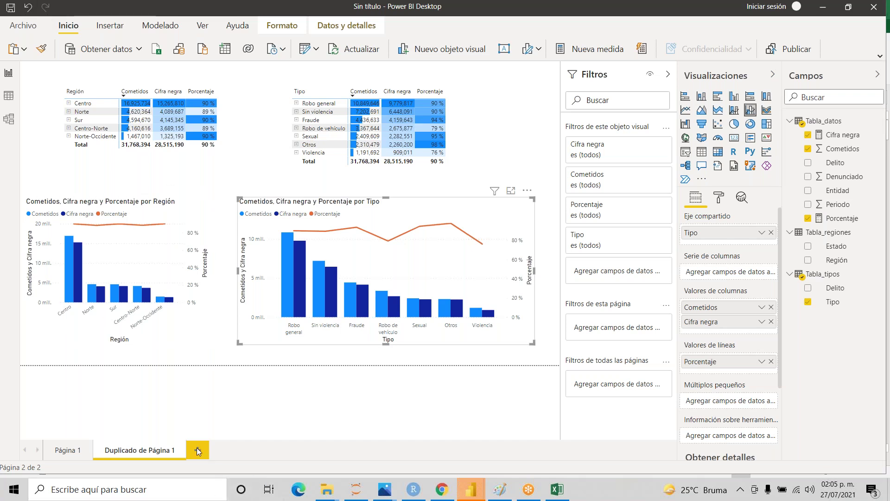
{"action": "left_click", "coordinate": [74, 452]}
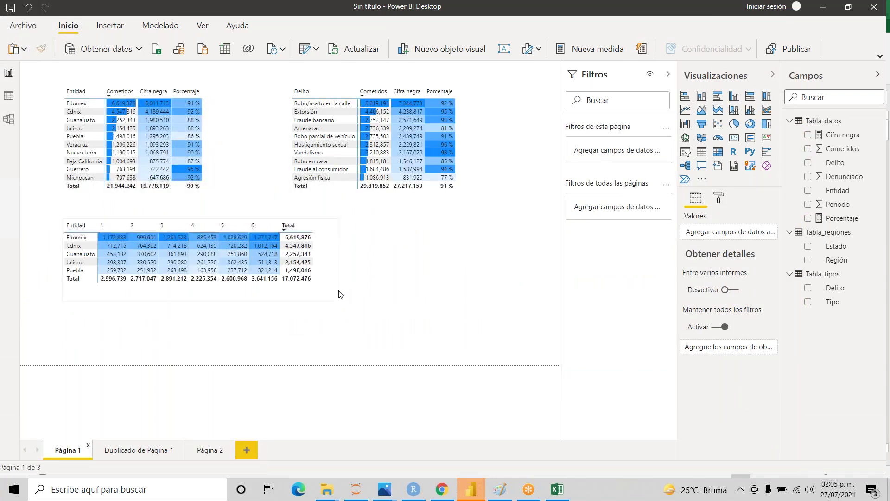
{"action": "left_click", "coordinate": [331, 237]}
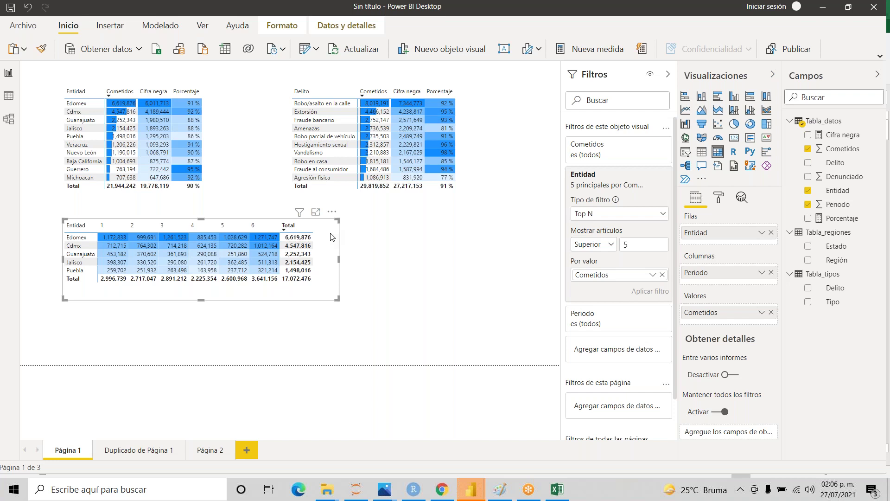
{"action": "left_click", "coordinate": [213, 453]}
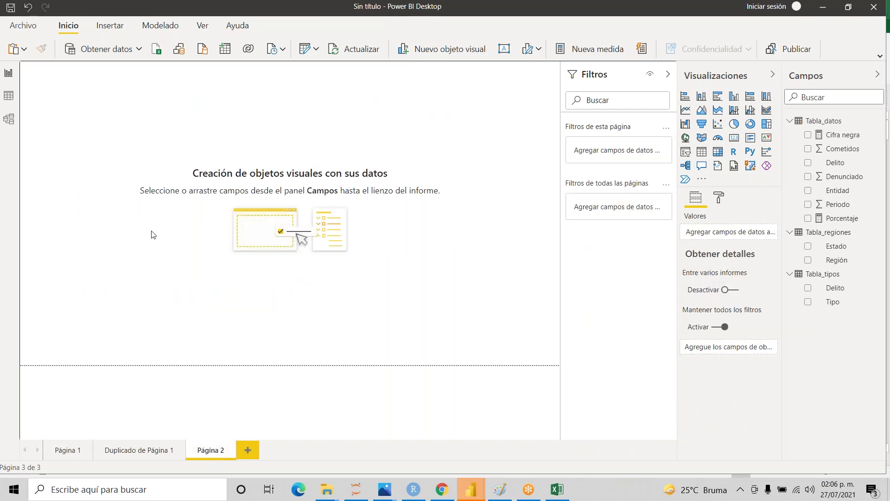
{"action": "key", "text": "ctrl+v"}
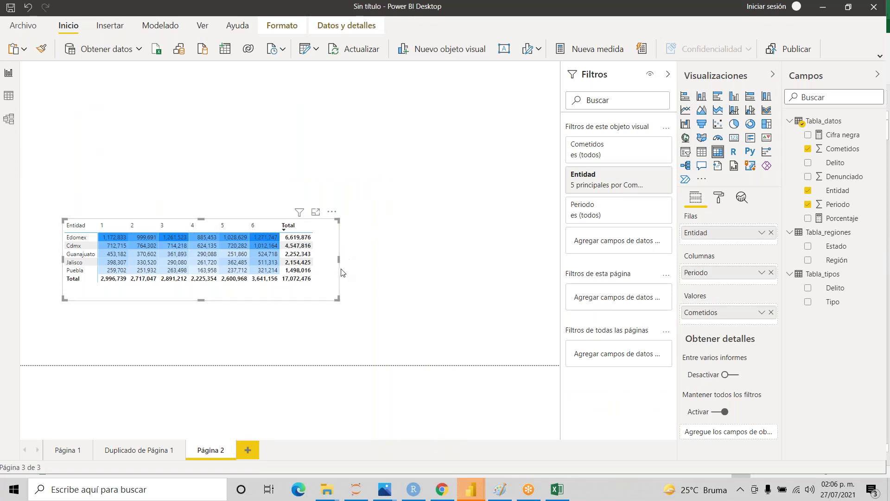
{"action": "left_click_drag", "start_coordinate": [338, 259], "coordinate": [333, 102]}
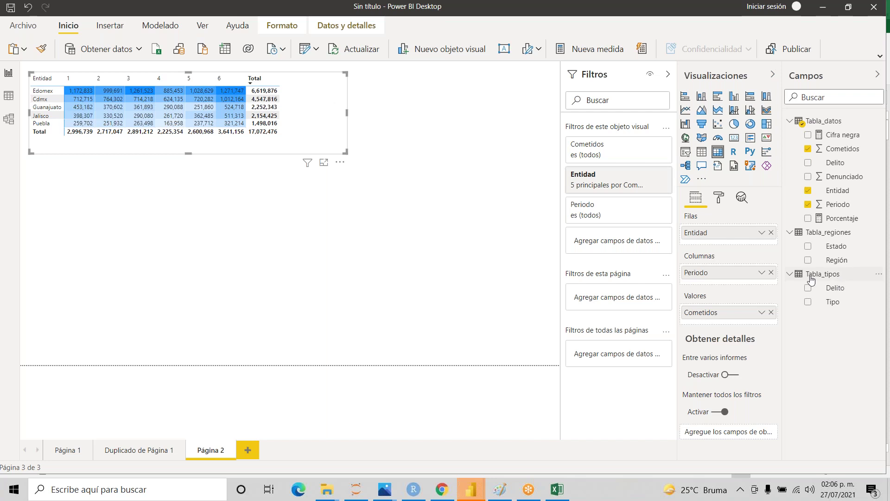
- Remove Entidad from the copied matrix, move Periodo from columns to rows, and sort by Periodo ascending
{"action": "left_click", "coordinate": [771, 232]}
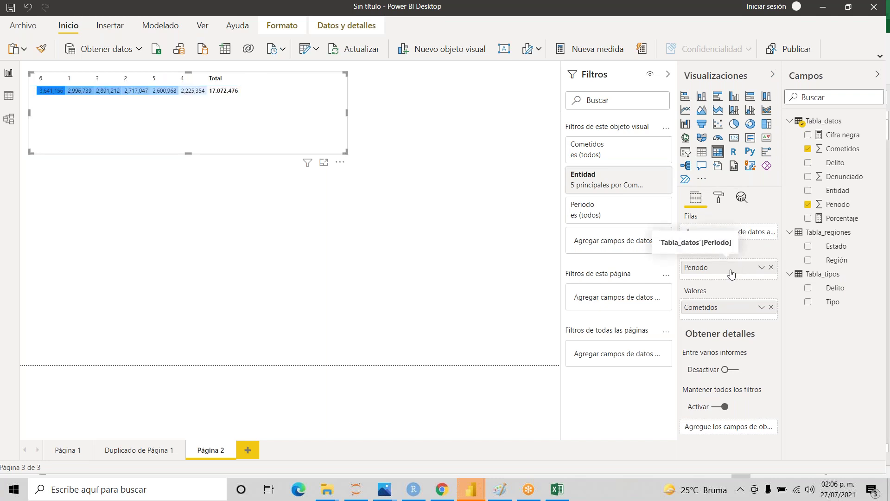
{"action": "left_click_drag", "start_coordinate": [731, 272], "coordinate": [737, 235]}
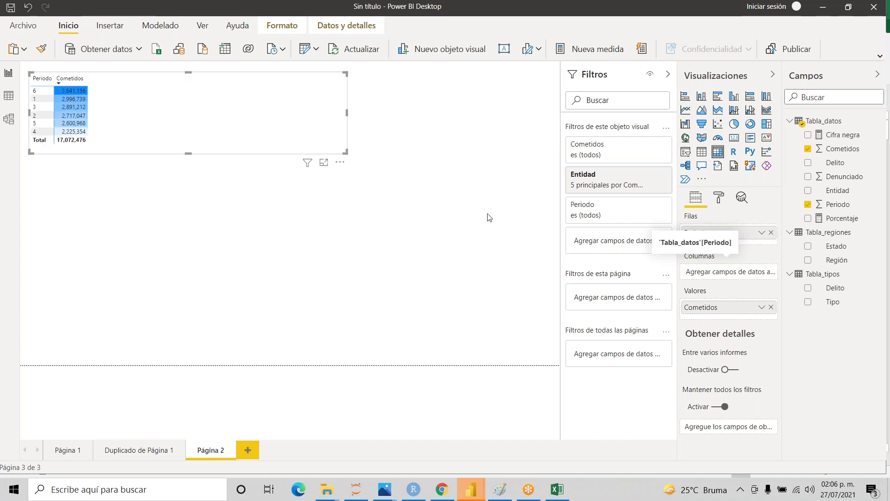
{"action": "left_click", "coordinate": [35, 85]}
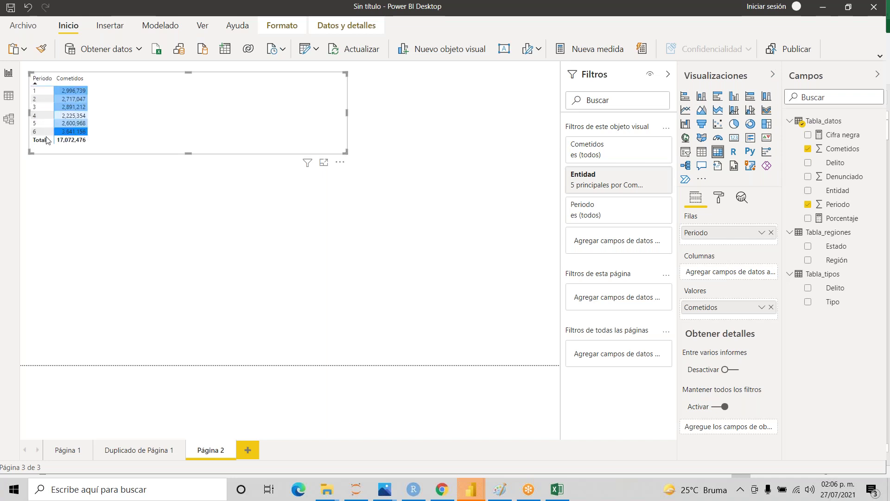
{"action": "mouse_move", "coordinate": [508, 485]}
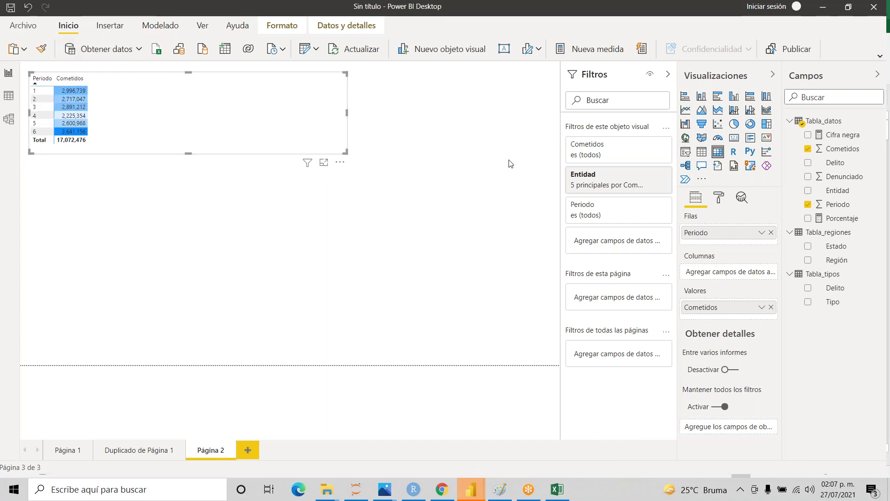
- Create a line chart below the matrix with Cometidos as values and Periodo as axis, and enlarge it down to near the page's lower edge
{"action": "left_click", "coordinate": [551, 150]}
{"action": "left_click", "coordinate": [686, 111]}
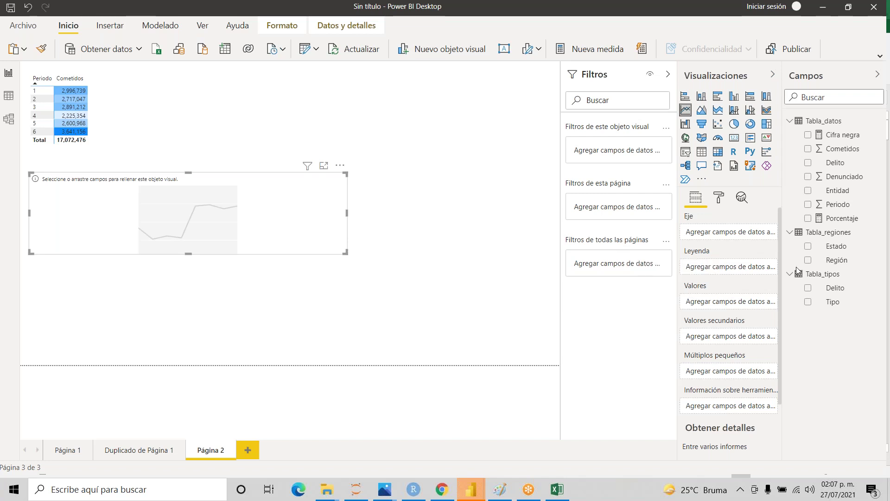
{"action": "left_click_drag", "start_coordinate": [841, 150], "coordinate": [730, 302]}
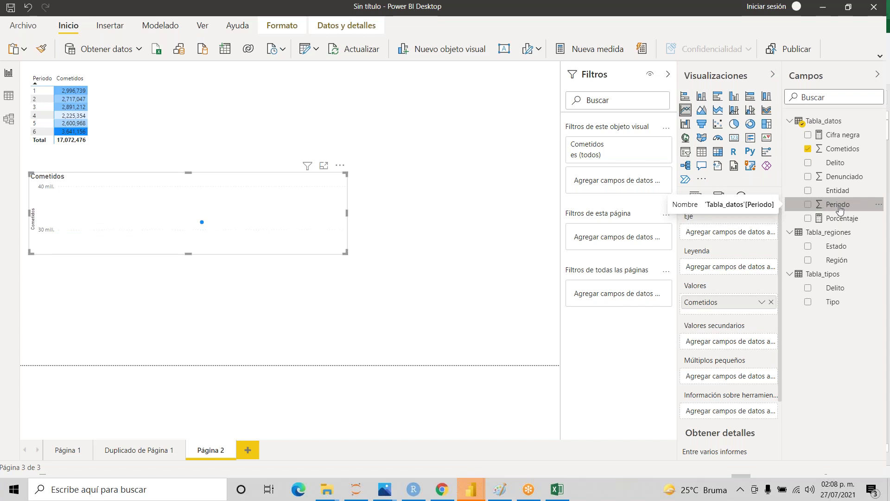
{"action": "left_click_drag", "start_coordinate": [841, 209], "coordinate": [725, 232]}
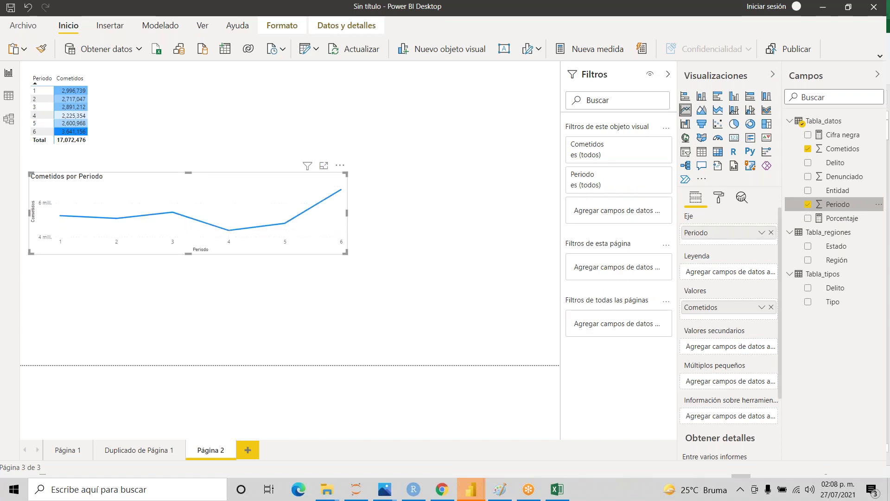
{"action": "left_click_drag", "start_coordinate": [345, 252], "coordinate": [366, 321]}
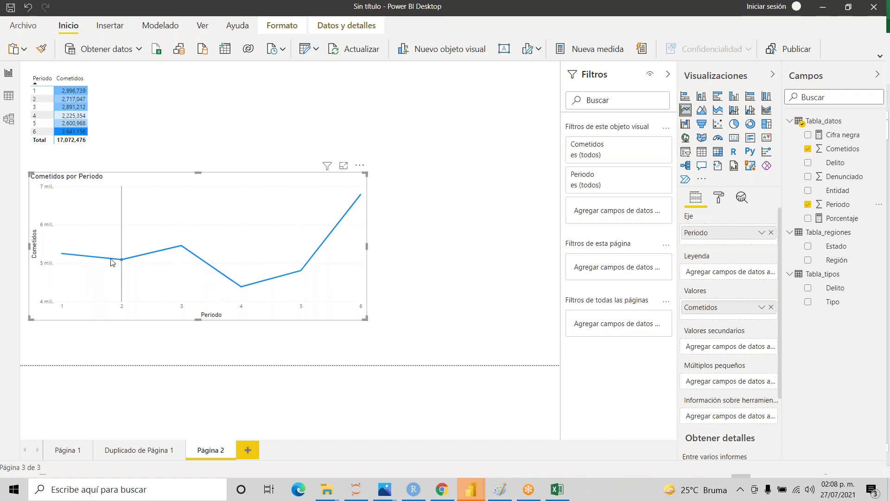
- Set the start value of the line chart's Y axis to 0
{"action": "mouse_move", "coordinate": [82, 255]}
{"action": "left_click", "coordinate": [722, 200]}
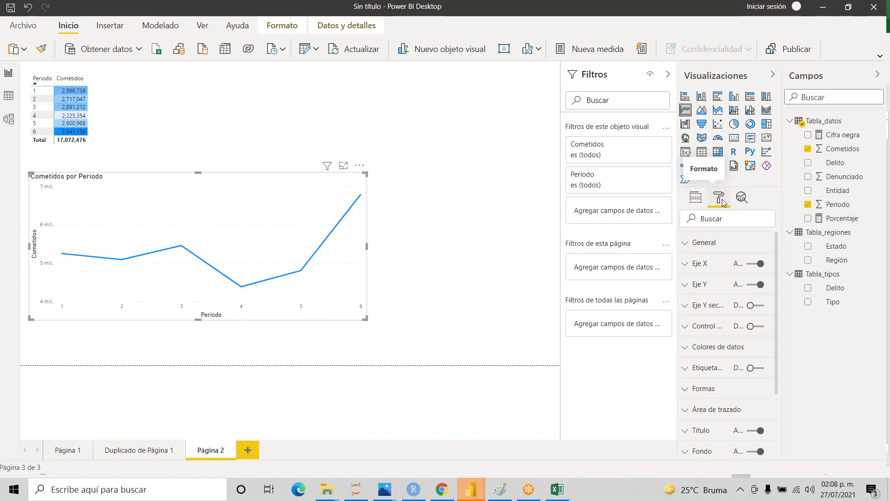
{"action": "left_click", "coordinate": [686, 285]}
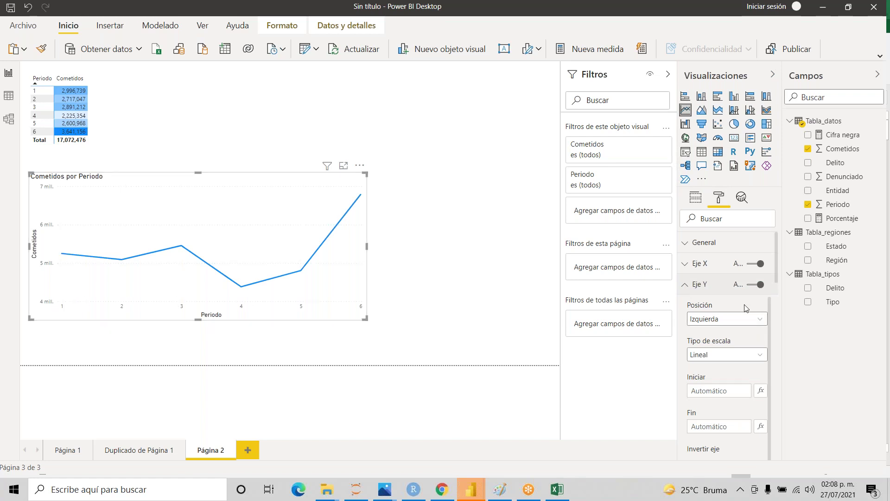
{"action": "left_click_drag", "start_coordinate": [770, 318], "coordinate": [766, 378]}
{"action": "scroll", "coordinate": [766, 383], "scroll_direction": "up", "scroll_amount": 1}
{"action": "left_click", "coordinate": [712, 372]}
{"action": "type", "text": "0"}
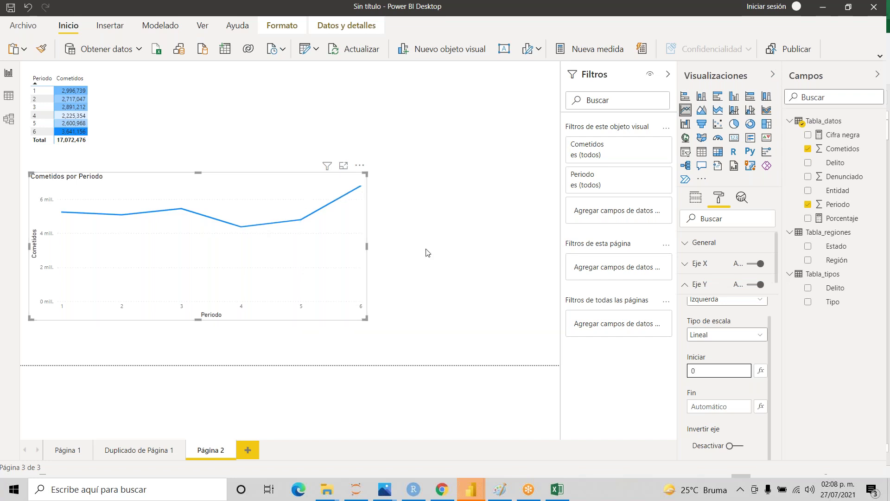
{"action": "left_click", "coordinate": [685, 286]}
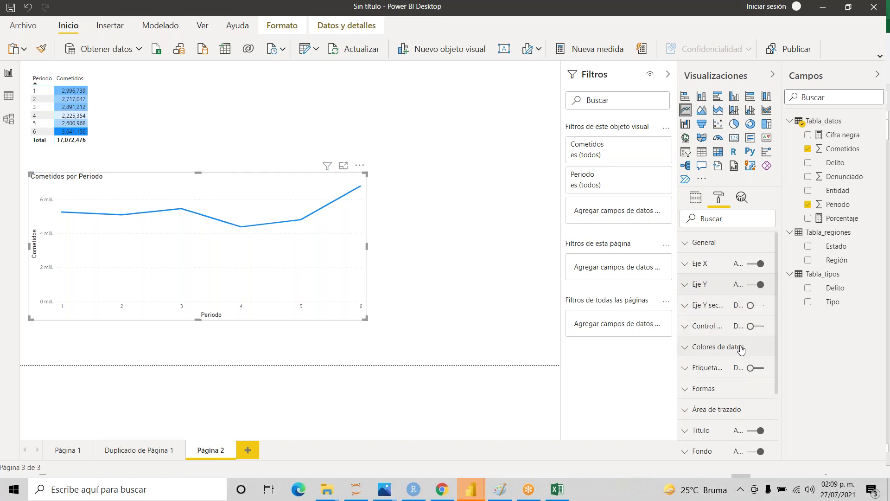
{"action": "scroll", "coordinate": [776, 333], "scroll_direction": "down", "scroll_amount": 2}
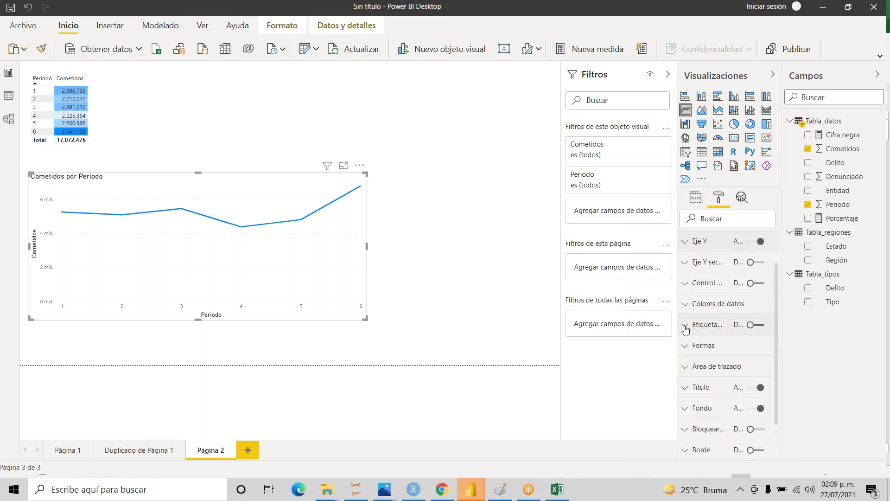
- Try data labels on the line chart and switch them off again
{"action": "left_click", "coordinate": [685, 327]}
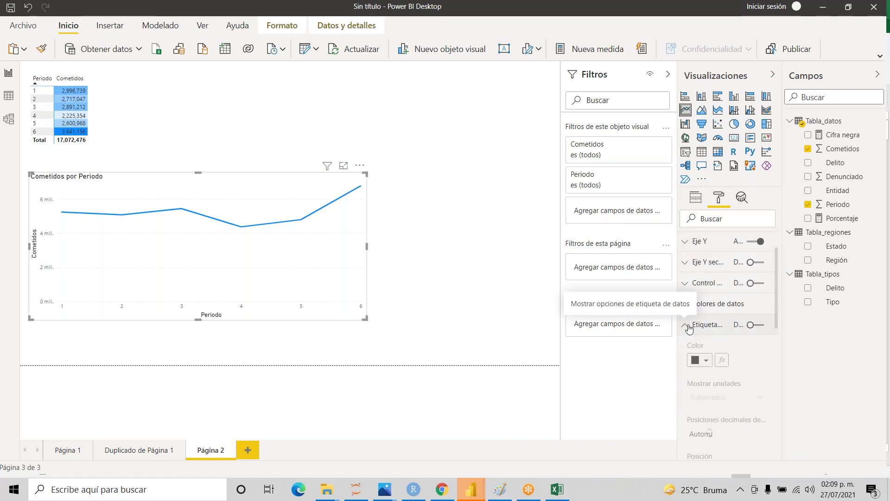
{"action": "left_click", "coordinate": [700, 327]}
{"action": "left_click", "coordinate": [753, 326]}
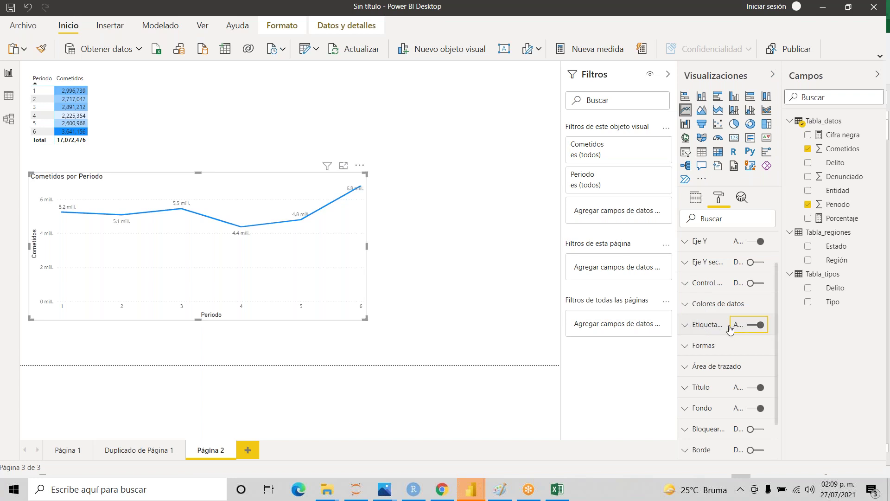
{"action": "left_click", "coordinate": [760, 326]}
{"action": "left_click", "coordinate": [751, 326]}
{"action": "left_click", "coordinate": [762, 330]}
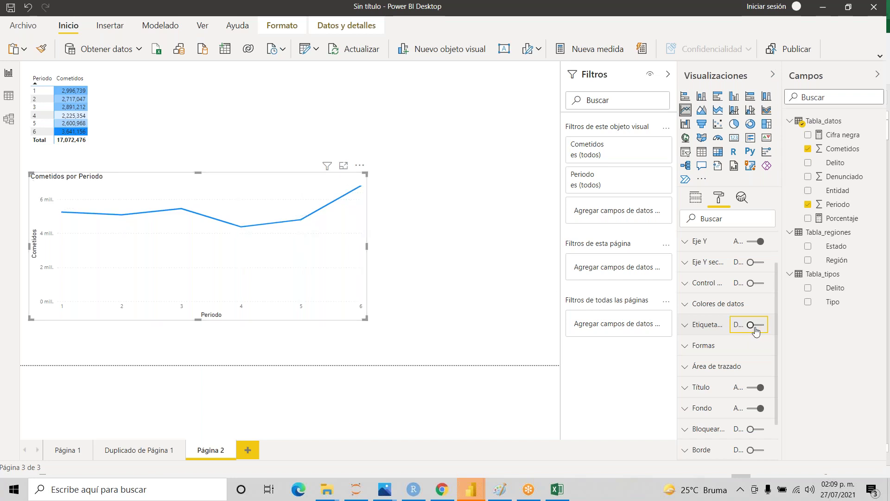
- Thicken the line chart's stroke, trying a width of 12 and settling on 7
{"action": "left_click", "coordinate": [693, 356]}
{"action": "left_click_drag", "start_coordinate": [775, 304], "coordinate": [773, 341]}
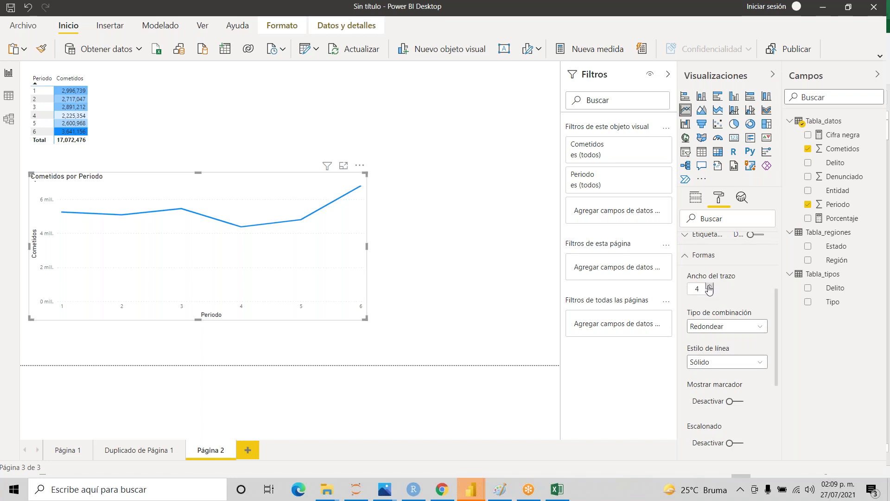
{"action": "left_click", "coordinate": [709, 286]}
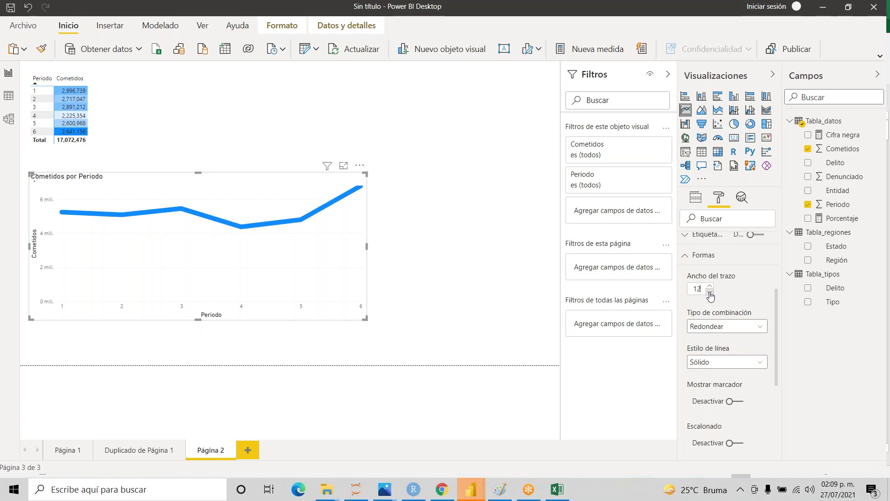
{"action": "left_click", "coordinate": [710, 292]}
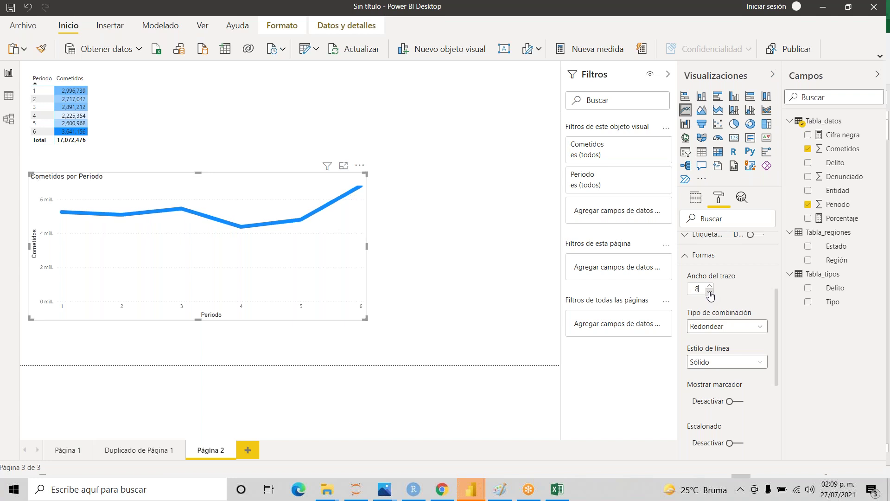
{"action": "left_click", "coordinate": [710, 292]}
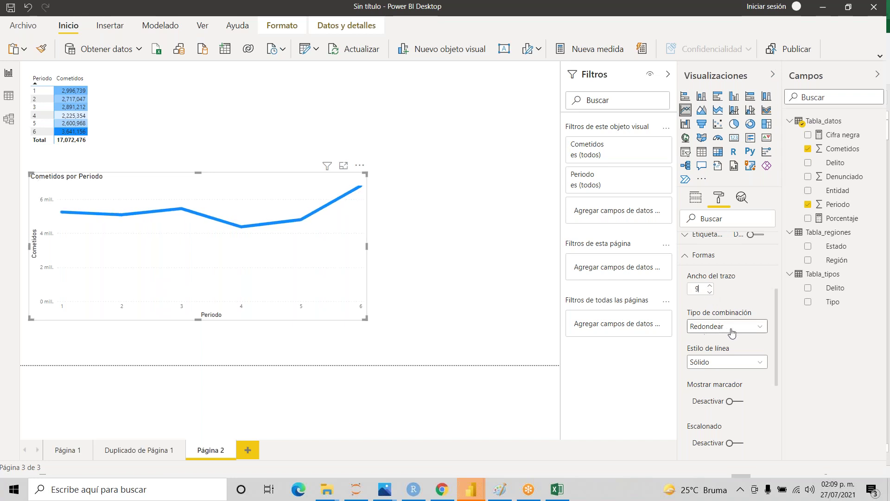
- Try the Ángulo join type on the line, restore Redondear, and keep the line style as Sólido
{"action": "left_click", "coordinate": [732, 330]}
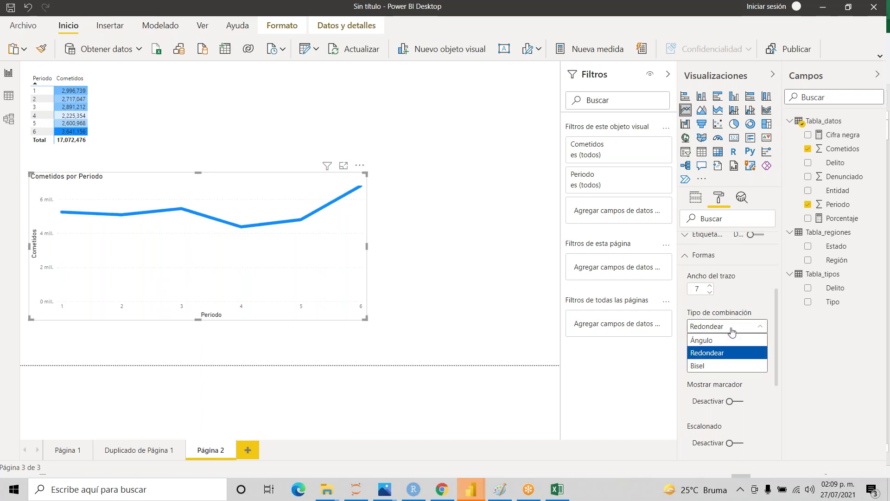
{"action": "left_click", "coordinate": [710, 343]}
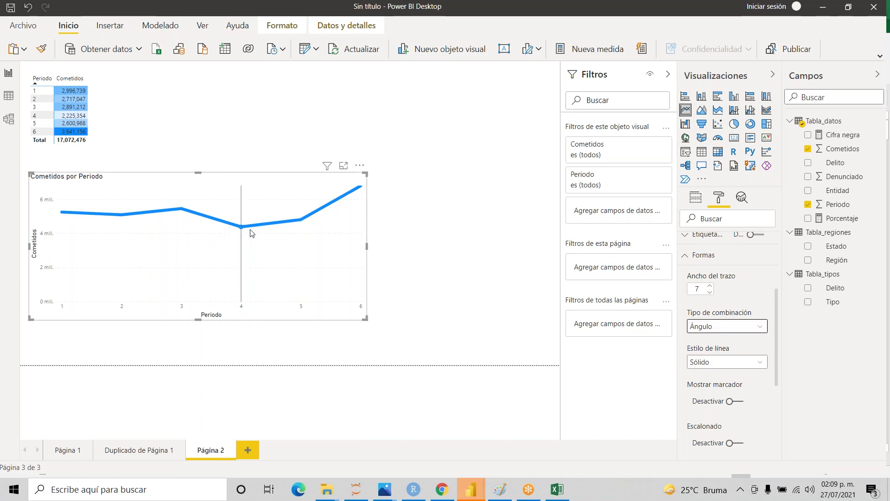
{"action": "left_click", "coordinate": [750, 327]}
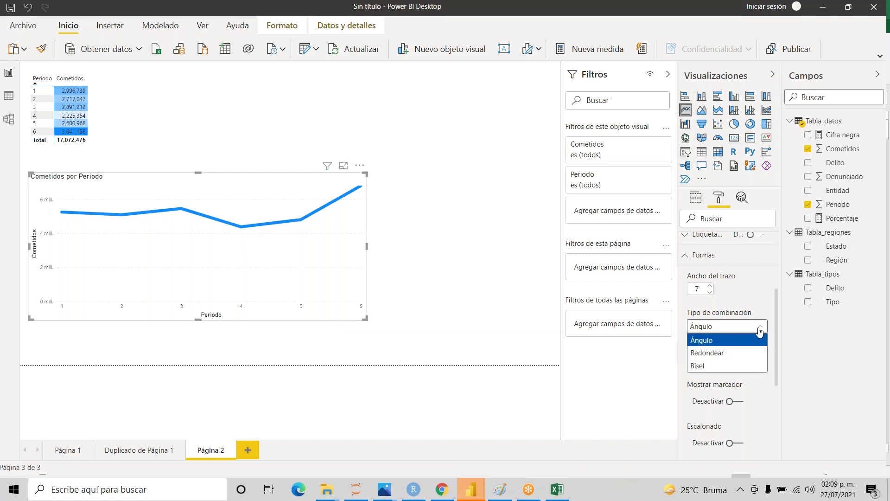
{"action": "left_click", "coordinate": [714, 355]}
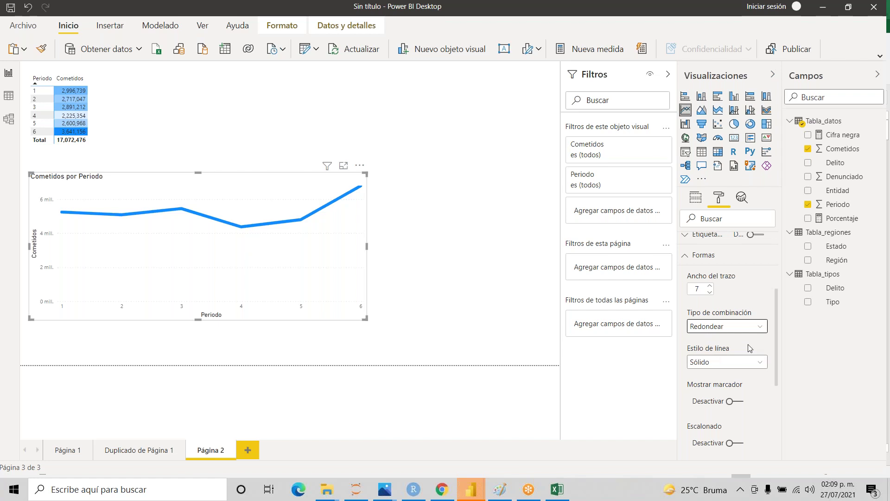
{"action": "left_click", "coordinate": [752, 362]}
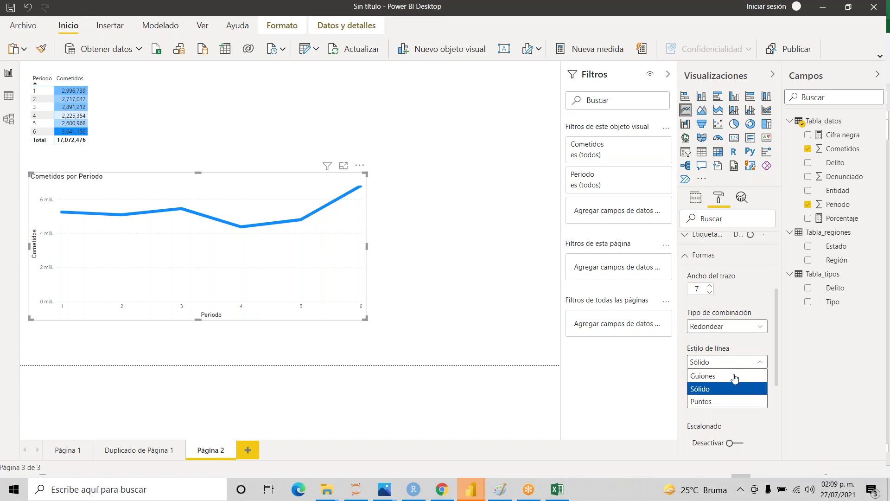
{"action": "left_click", "coordinate": [714, 389]}
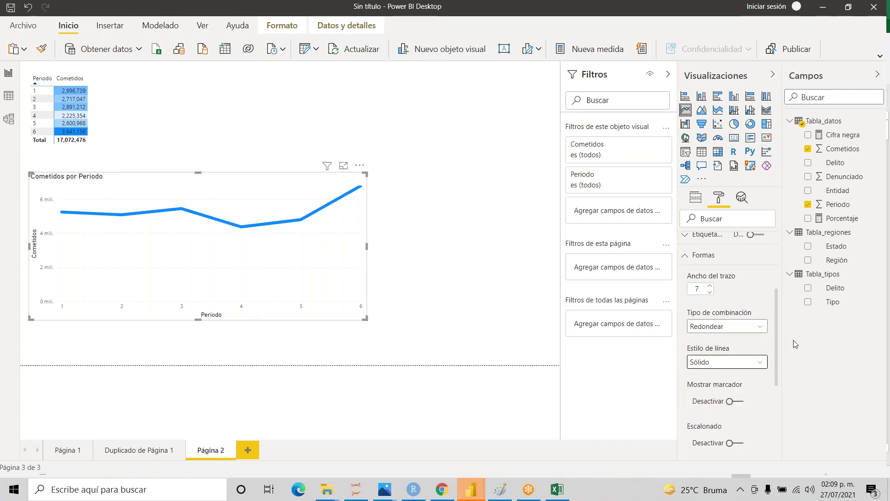
- Show markers on the line chart and reduce the line's stroke width to 3
{"action": "left_click_drag", "start_coordinate": [776, 335], "coordinate": [771, 371]}
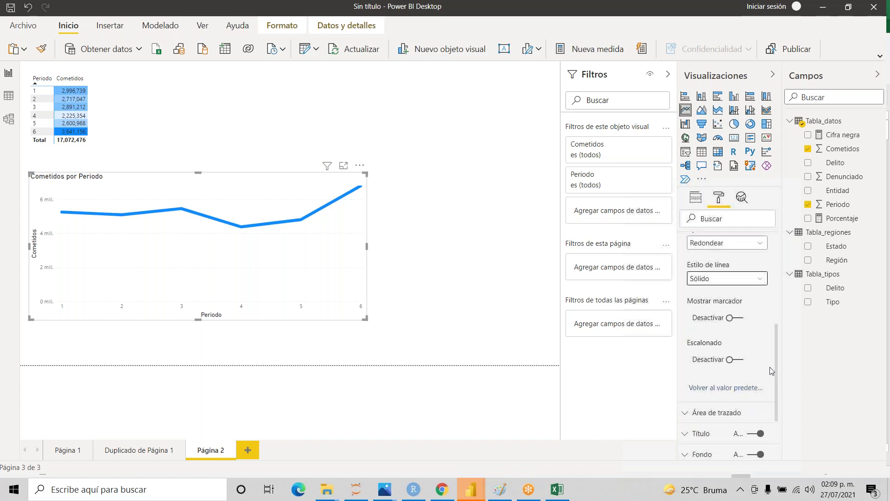
{"action": "left_click", "coordinate": [731, 319]}
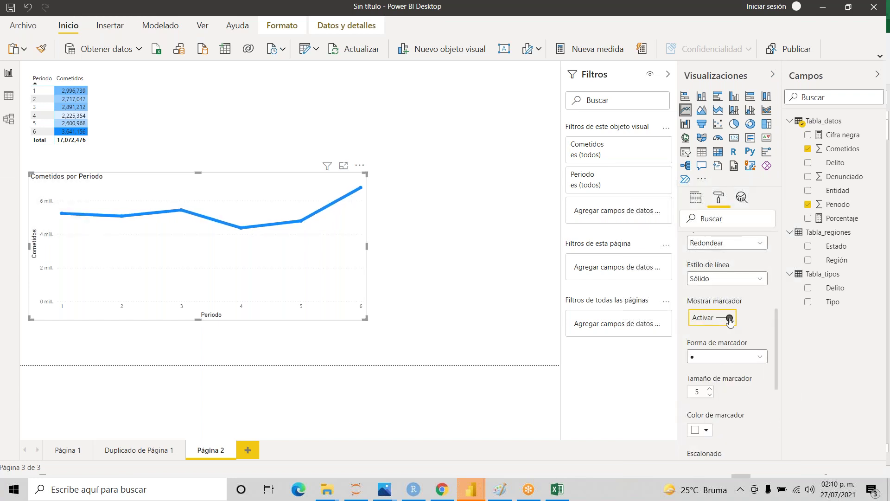
{"action": "left_click_drag", "start_coordinate": [777, 334], "coordinate": [775, 299]}
{"action": "left_click", "coordinate": [710, 287]}
{"action": "left_click", "coordinate": [710, 287]}
{"action": "left_click", "coordinate": [710, 287]}
{"action": "left_click", "coordinate": [710, 287]}
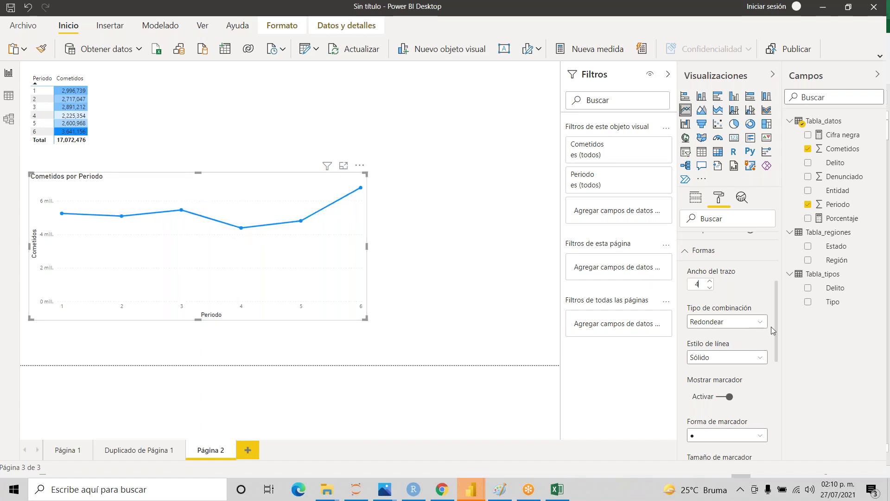
{"action": "left_click_drag", "start_coordinate": [778, 328], "coordinate": [775, 352]}
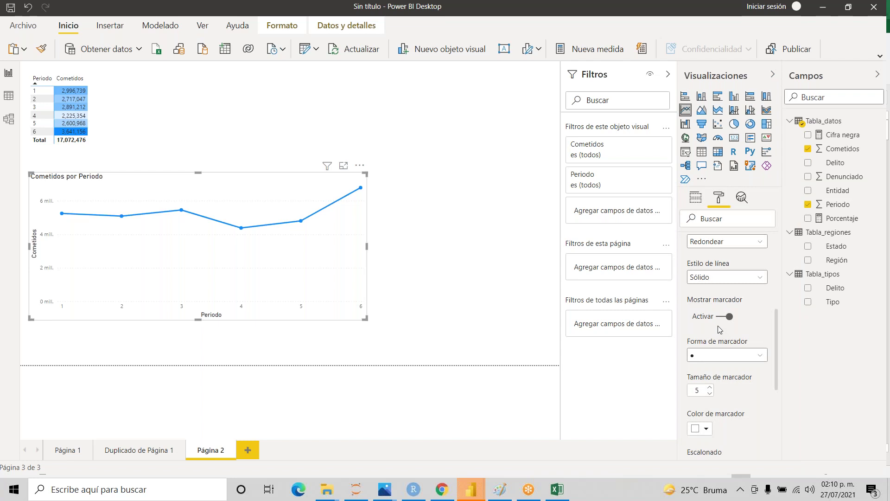
{"action": "left_click", "coordinate": [730, 317]}
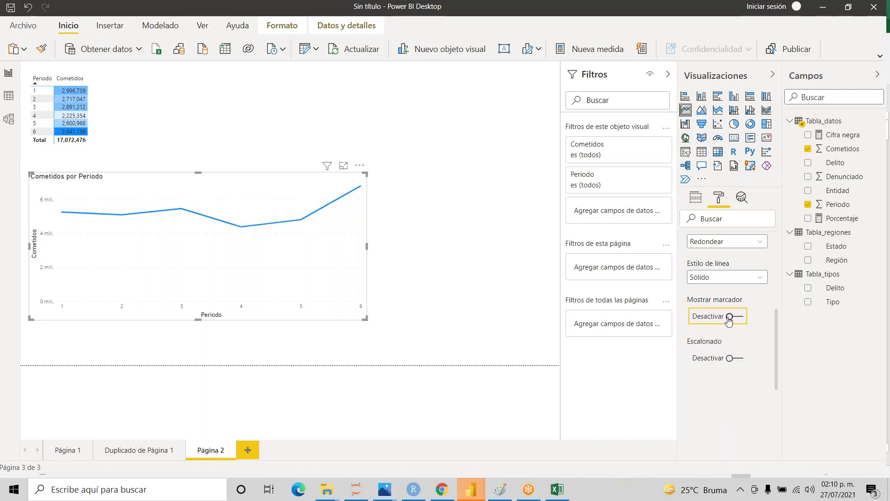
{"action": "left_click", "coordinate": [729, 317]}
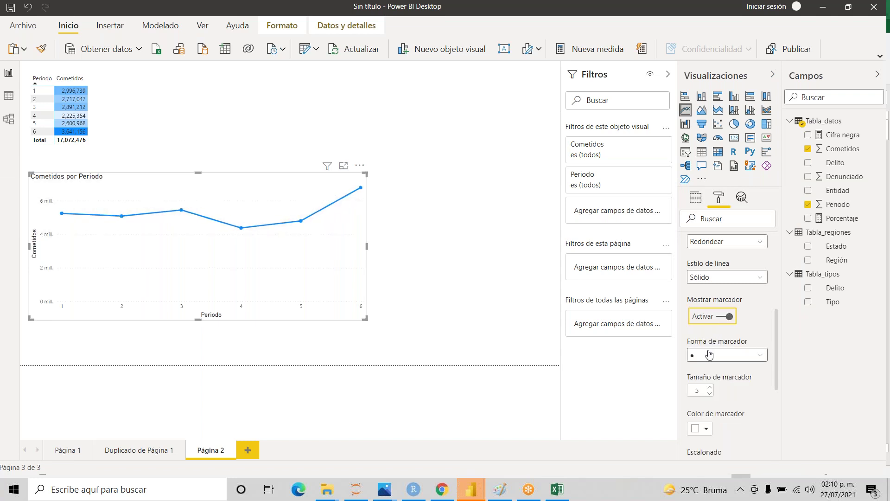
- Try the diamond and X marker shapes, return to the circle, and set the marker size to 7
{"action": "left_click", "coordinate": [759, 361]}
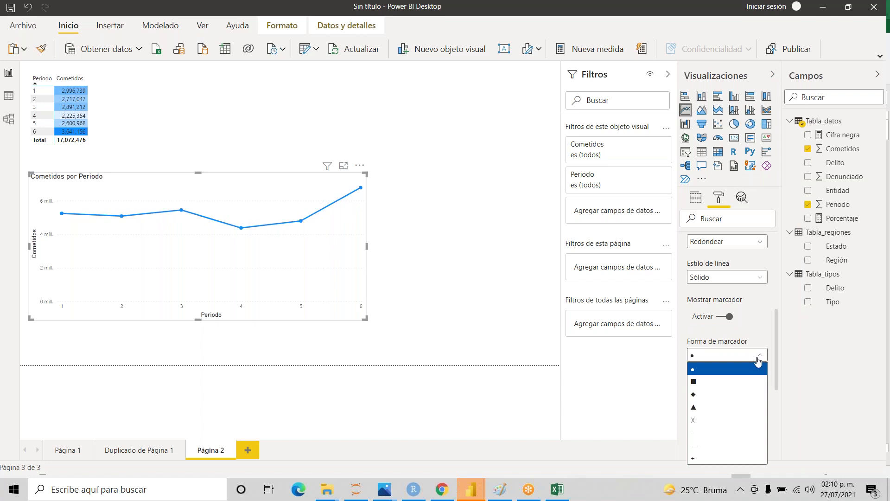
{"action": "left_click", "coordinate": [700, 394]}
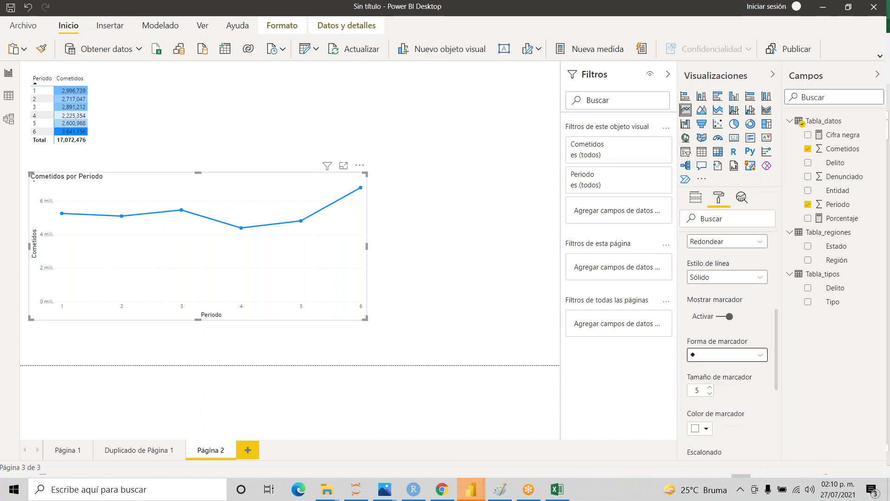
{"action": "left_click", "coordinate": [756, 357]}
{"action": "left_click", "coordinate": [701, 421]}
{"action": "left_click", "coordinate": [763, 356]}
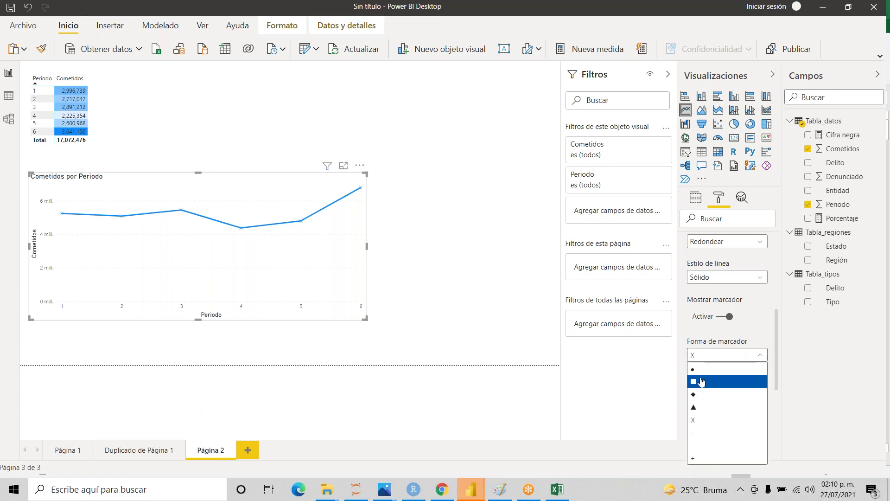
{"action": "left_click", "coordinate": [698, 376]}
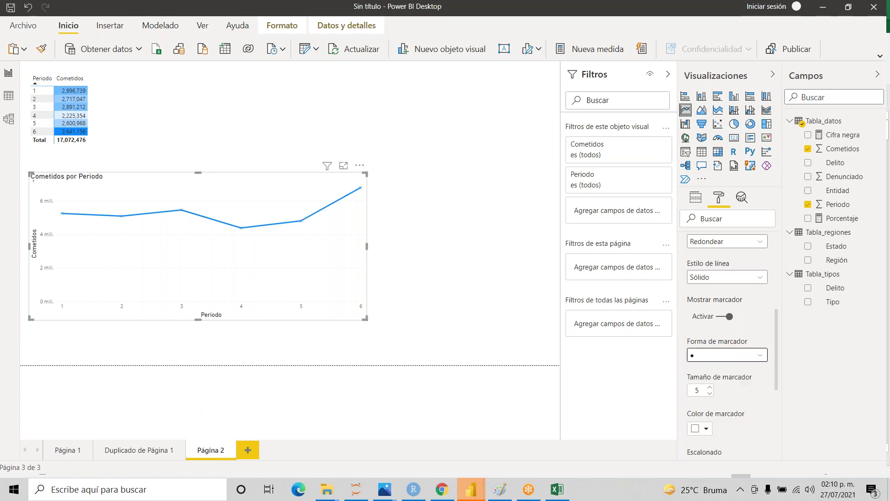
{"action": "left_click", "coordinate": [710, 388]}
{"action": "left_click", "coordinate": [710, 387]}
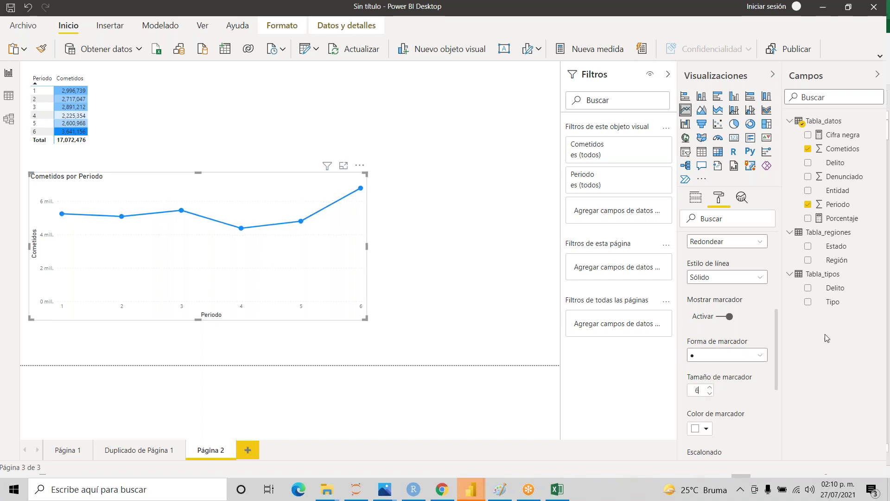
- Try the stepped line option (Escalonado) on the line chart and turn it off again
{"action": "left_click_drag", "start_coordinate": [777, 325], "coordinate": [778, 354]}
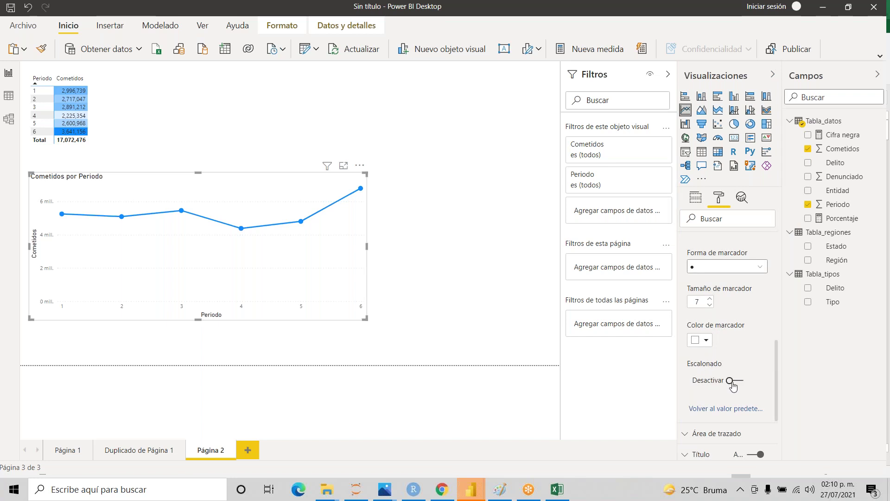
{"action": "left_click", "coordinate": [730, 382]}
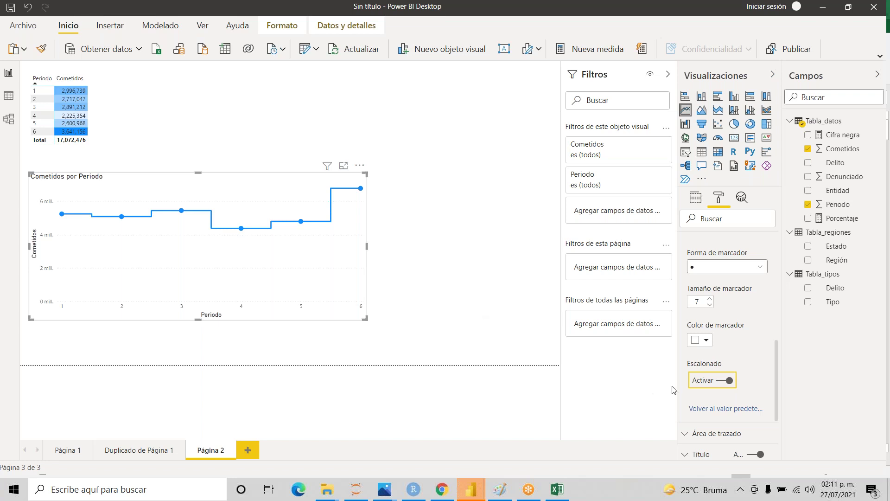
{"action": "left_click", "coordinate": [729, 384]}
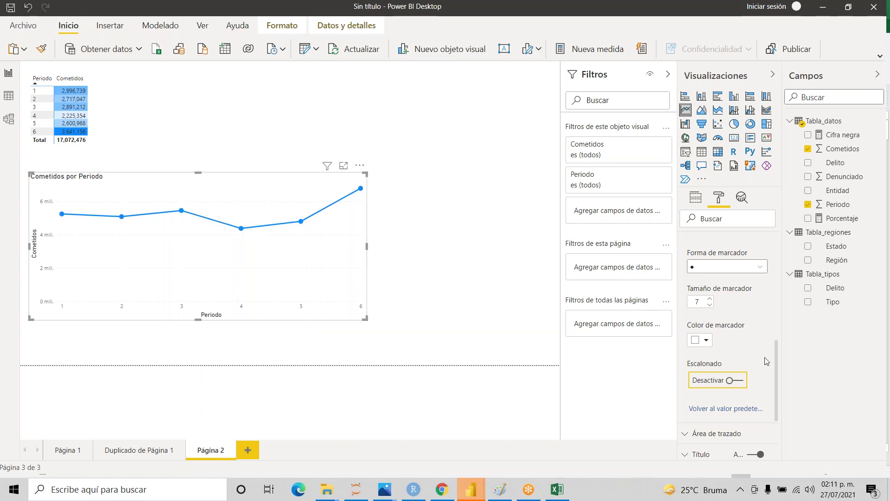
- Examine the line chart's General position and size properties, and collapse the General and Formas settings
{"action": "left_click_drag", "start_coordinate": [778, 372], "coordinate": [783, 260]}
{"action": "left_click", "coordinate": [686, 246]}
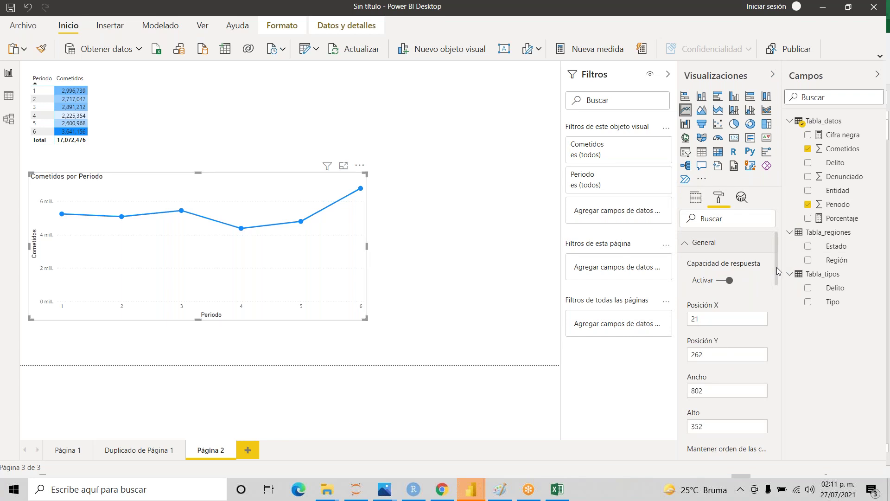
{"action": "left_click_drag", "start_coordinate": [778, 270], "coordinate": [770, 192]}
{"action": "left_click", "coordinate": [685, 243]}
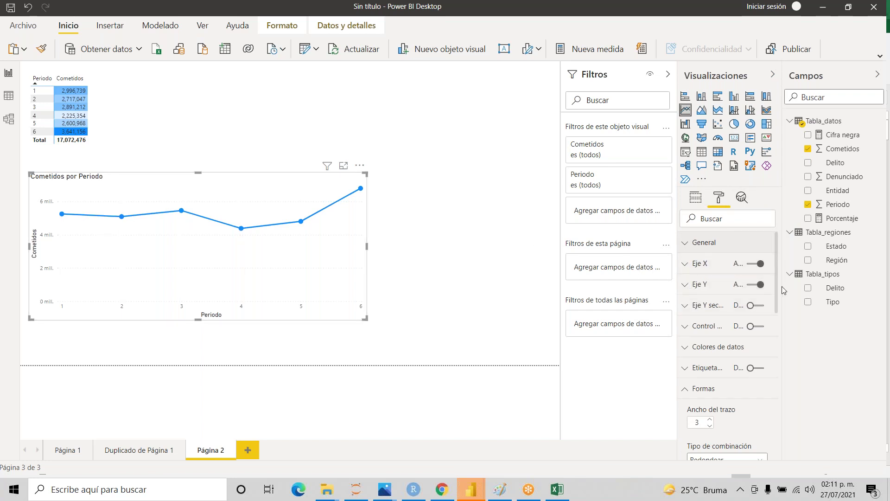
{"action": "mouse_move", "coordinate": [777, 285]}
{"action": "left_mouse_down"}
{"action": "mouse_move", "coordinate": [770, 407]}
{"action": "mouse_move", "coordinate": [773, 315]}
{"action": "left_mouse_up"}
{"action": "left_click", "coordinate": [686, 320]}
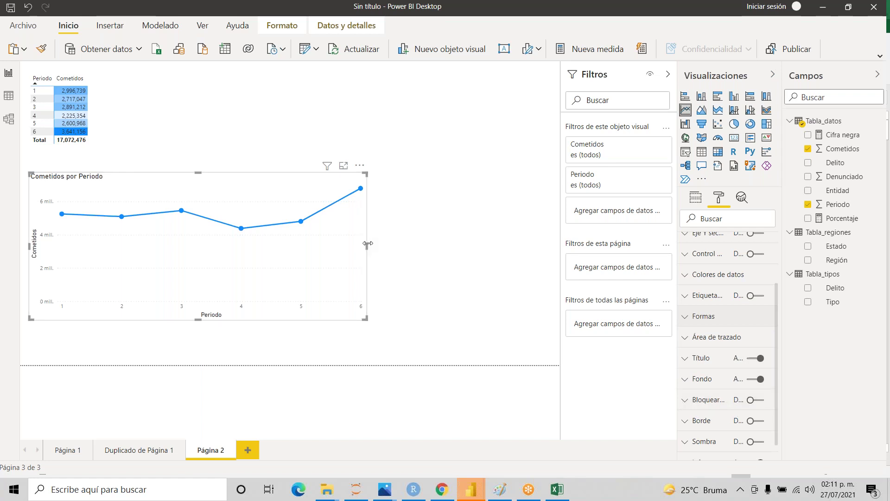
- Turn on the line chart's aspect-ratio lock and make the chart narrower by moving its right edge inward
{"action": "mouse_move", "coordinate": [355, 247]}
{"action": "left_mouse_down"}
{"action": "mouse_move", "coordinate": [334, 249]}
{"action": "mouse_move", "coordinate": [379, 251]}
{"action": "mouse_move", "coordinate": [342, 249]}
{"action": "left_mouse_up"}
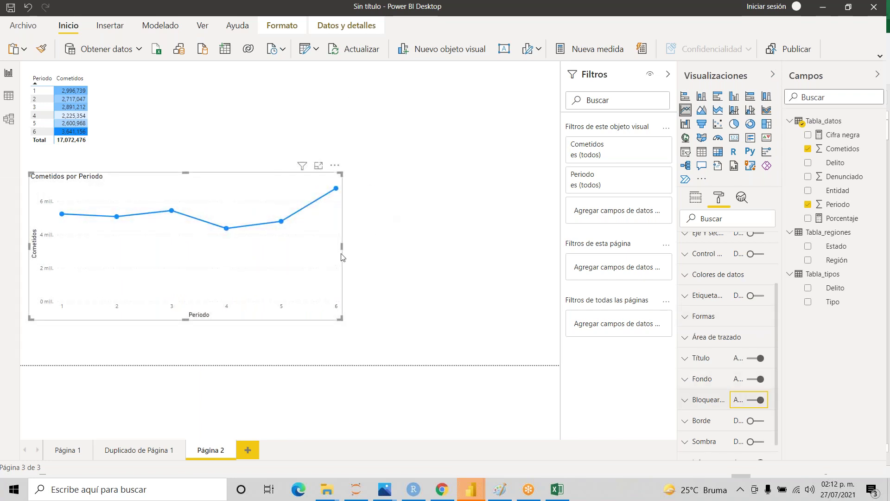
{"action": "mouse_move", "coordinate": [341, 247]}
{"action": "left_mouse_down"}
{"action": "mouse_move", "coordinate": [371, 248]}
{"action": "mouse_move", "coordinate": [349, 247]}
{"action": "left_mouse_up"}
{"action": "left_click", "coordinate": [761, 401]}
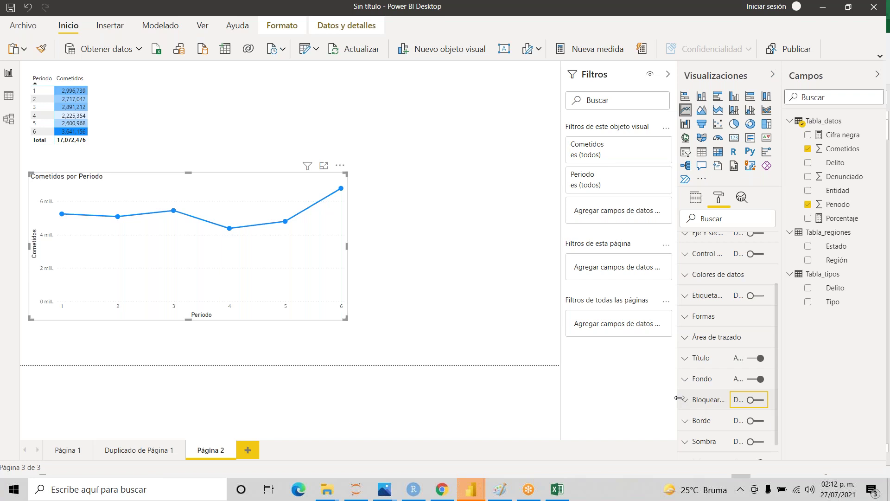
{"action": "mouse_move", "coordinate": [678, 398]}
{"action": "left_mouse_down"}
{"action": "mouse_move", "coordinate": [610, 394]}
{"action": "mouse_move", "coordinate": [671, 390]}
{"action": "left_mouse_up"}
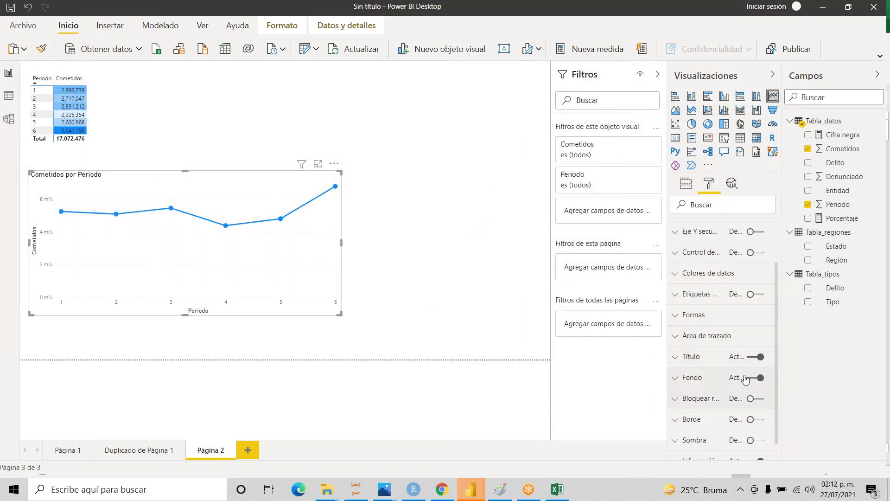
{"action": "left_click", "coordinate": [751, 398]}
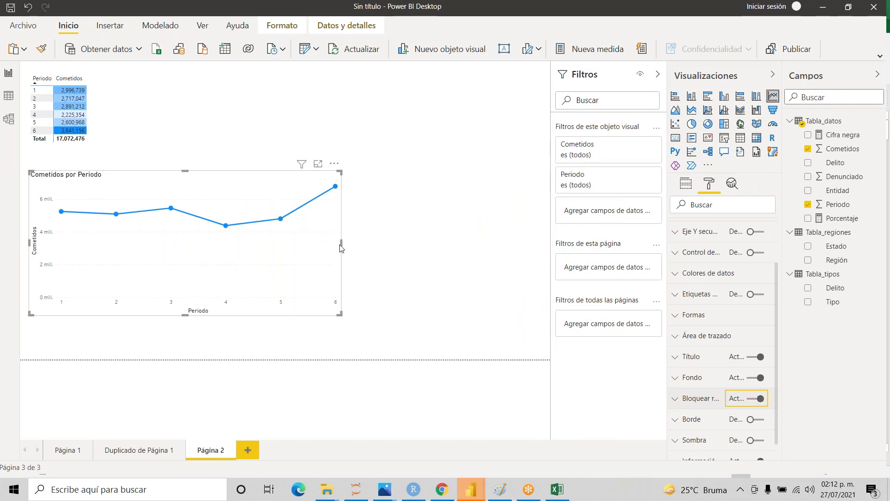
{"action": "left_click_drag", "start_coordinate": [341, 242], "coordinate": [274, 249]}
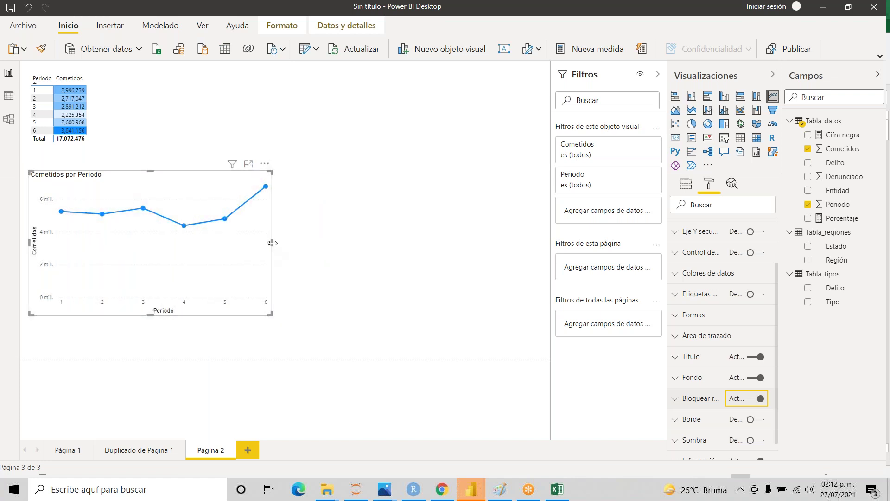
- Widen the Cometidos por Periodo line chart and turn off its aspect-ratio lock
{"action": "left_click_drag", "start_coordinate": [272, 242], "coordinate": [326, 243]}
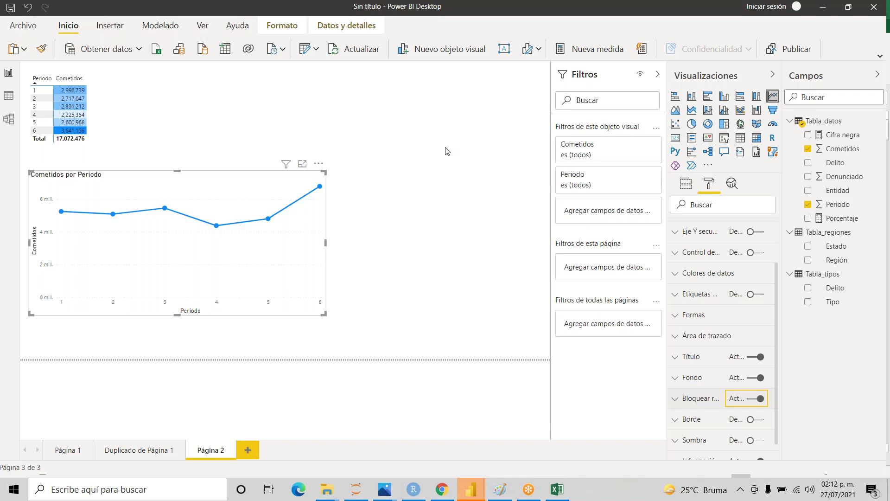
{"action": "left_click", "coordinate": [760, 399]}
- Duplicate the Periodo matrix and place the copy at the same height, to the right of the original
{"action": "left_click", "coordinate": [311, 112]}
{"action": "left_click_drag", "start_coordinate": [345, 115], "coordinate": [120, 93]}
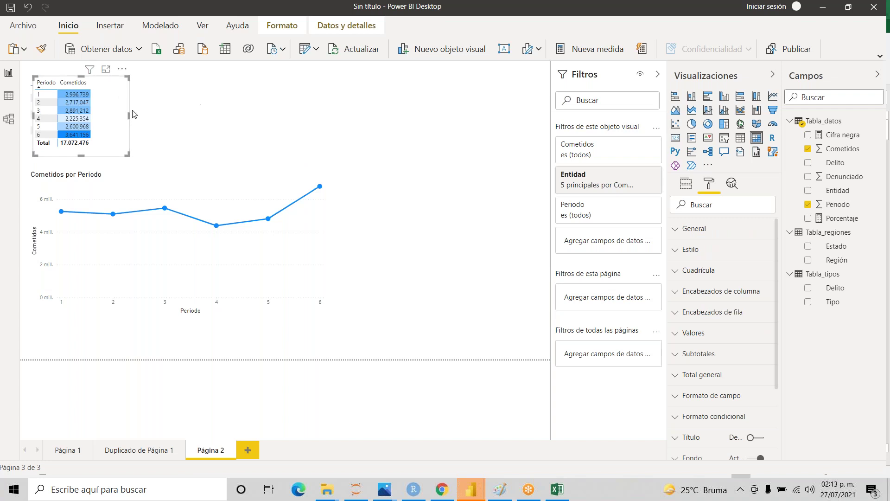
{"action": "key", "text": "ctrl+v"}
{"action": "left_click_drag", "start_coordinate": [233, 106], "coordinate": [371, 99]}
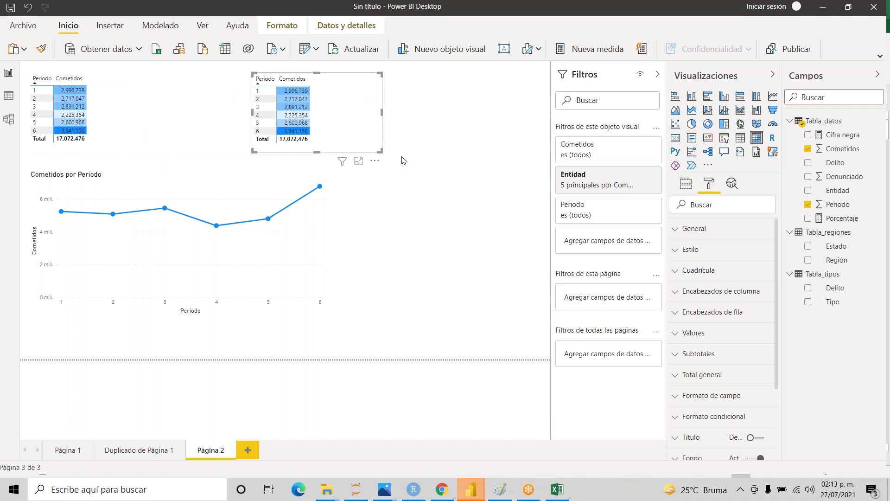
- Add Región as the columns of the copied Periodo matrix and widen the matrix
{"action": "left_click", "coordinate": [686, 185]}
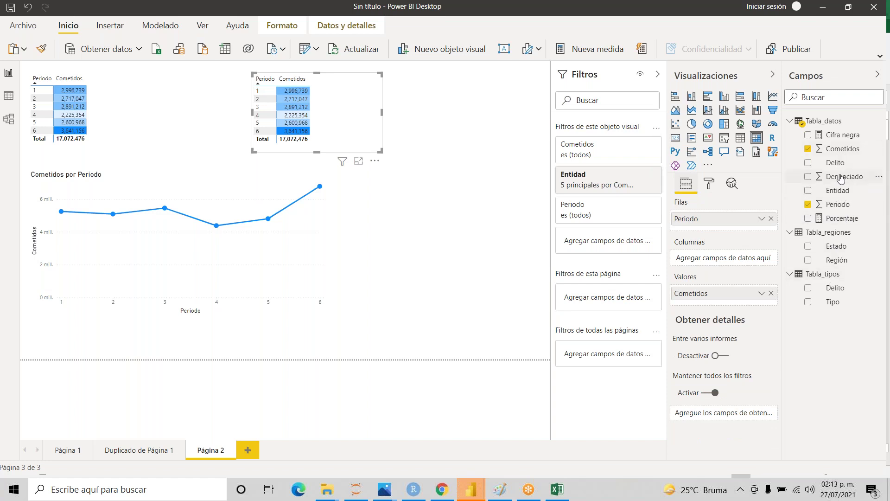
{"action": "left_click_drag", "start_coordinate": [841, 263], "coordinate": [724, 257]}
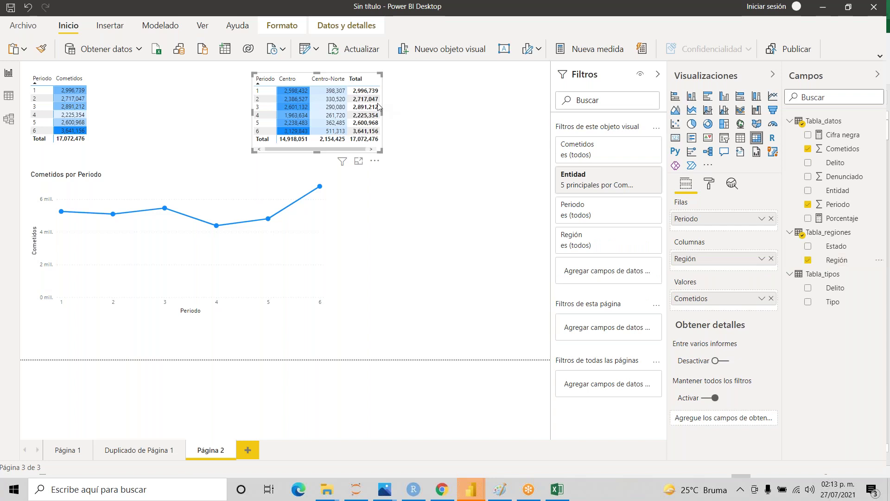
{"action": "left_click_drag", "start_coordinate": [381, 113], "coordinate": [468, 113]}
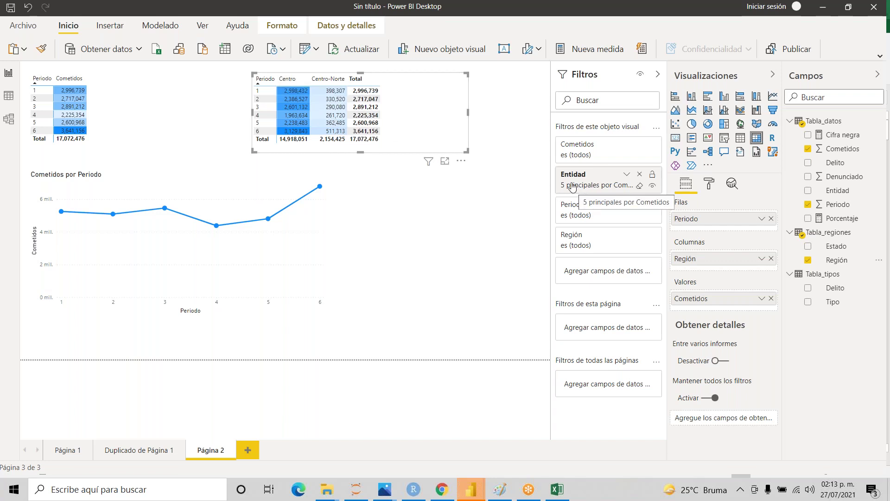
- Clear the copied matrix's top 5 Entidad filter and resize the matrix to fit all region columns and the Total column
{"action": "left_click", "coordinate": [641, 188]}
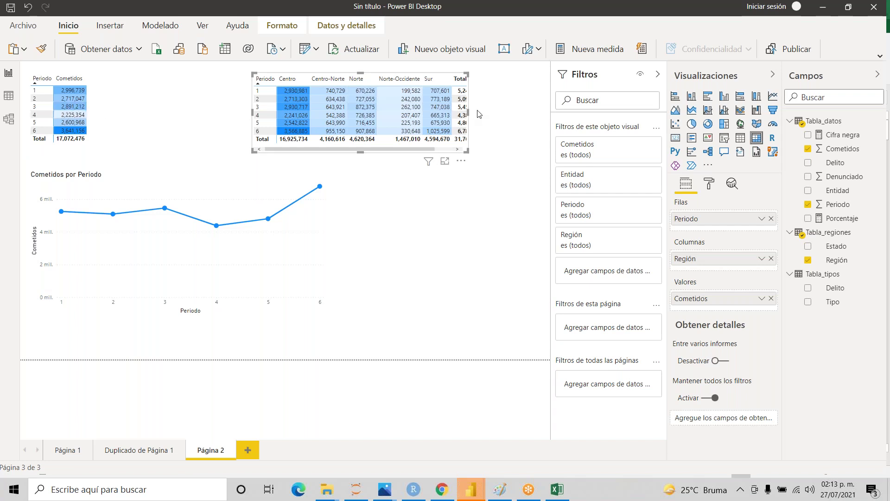
{"action": "left_click", "coordinate": [495, 114]}
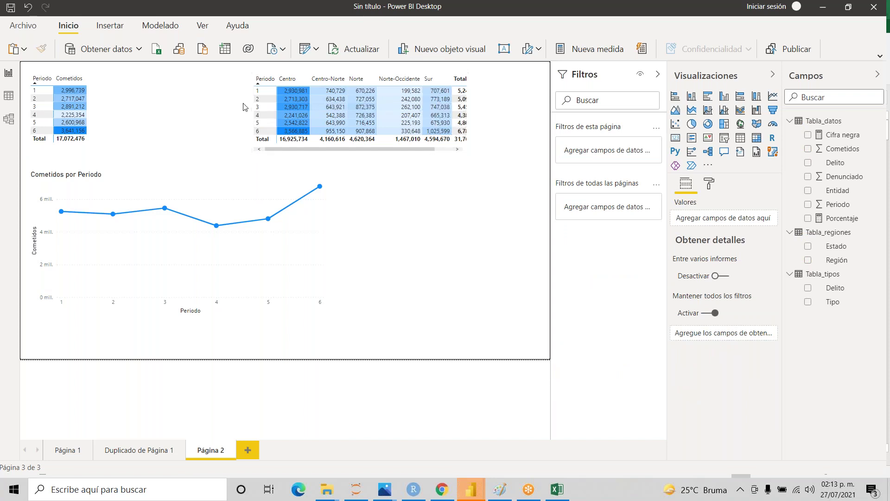
{"action": "left_click", "coordinate": [355, 116]}
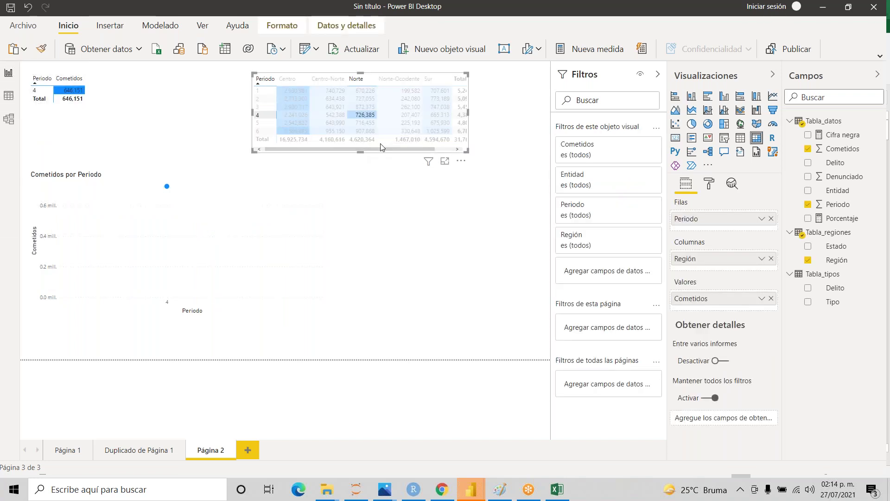
{"action": "left_click", "coordinate": [408, 139]}
{"action": "left_click_drag", "start_coordinate": [363, 149], "coordinate": [362, 176]}
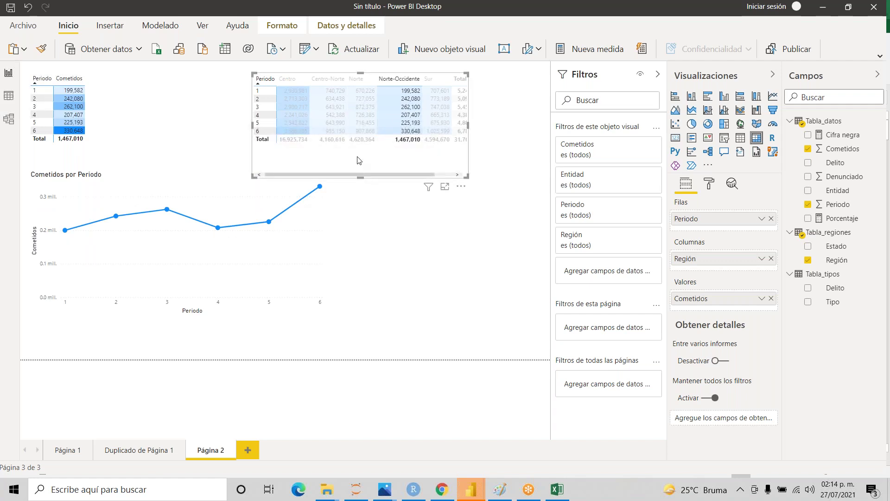
{"action": "left_click", "coordinate": [357, 160]}
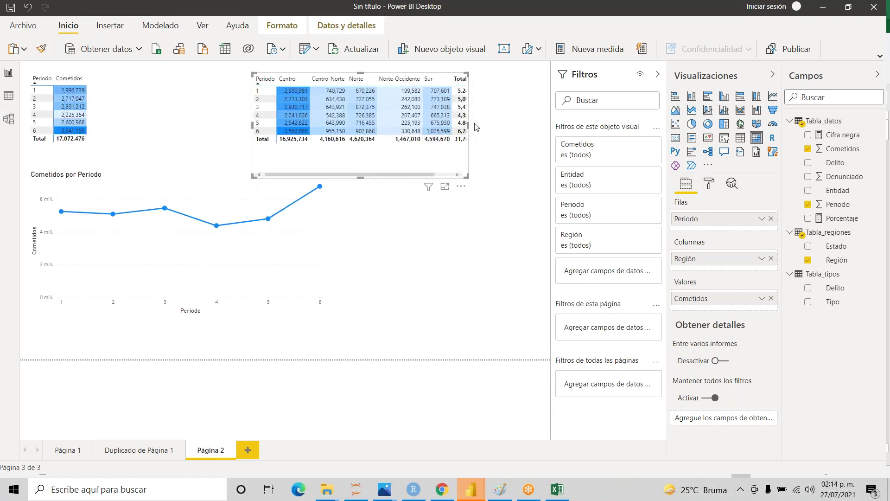
{"action": "left_click_drag", "start_coordinate": [467, 125], "coordinate": [498, 125]}
{"action": "left_click_drag", "start_coordinate": [375, 177], "coordinate": [376, 163]}
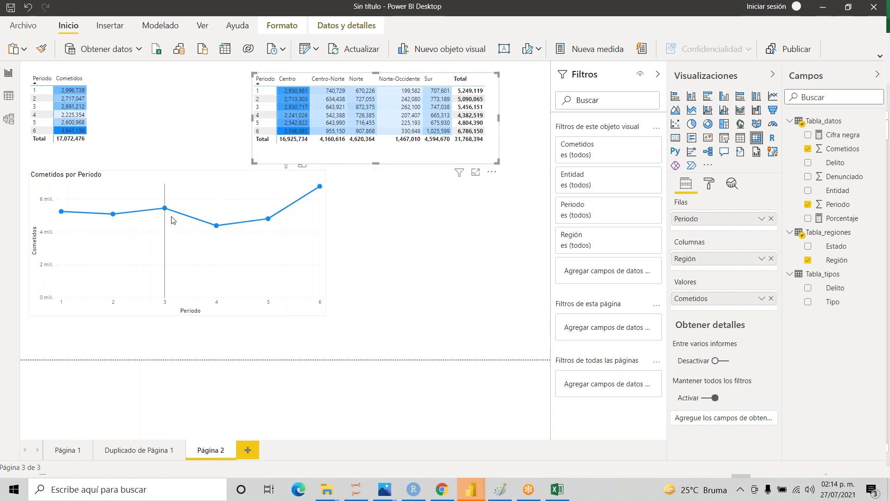
- Duplicate the line chart as a wider copy to the right and narrow the original to make room for it
{"action": "left_click", "coordinate": [119, 192]}
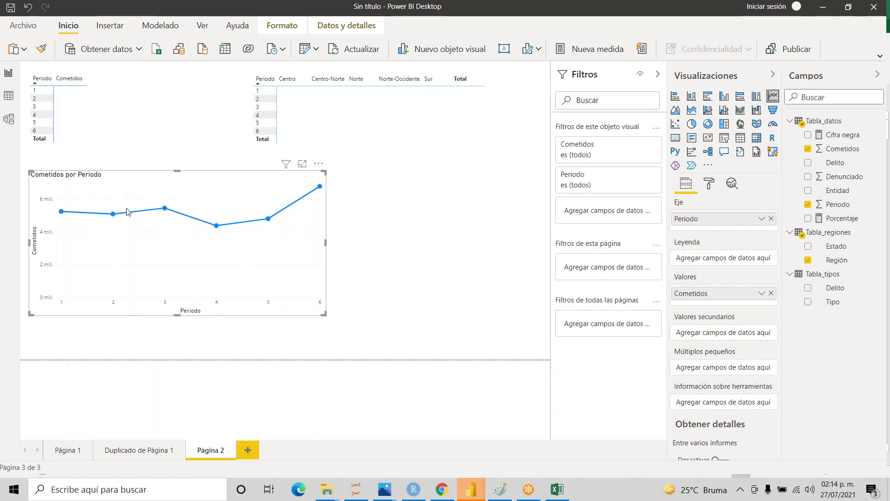
{"action": "left_click", "coordinate": [414, 269]}
{"action": "key", "text": "ctrl+v"}
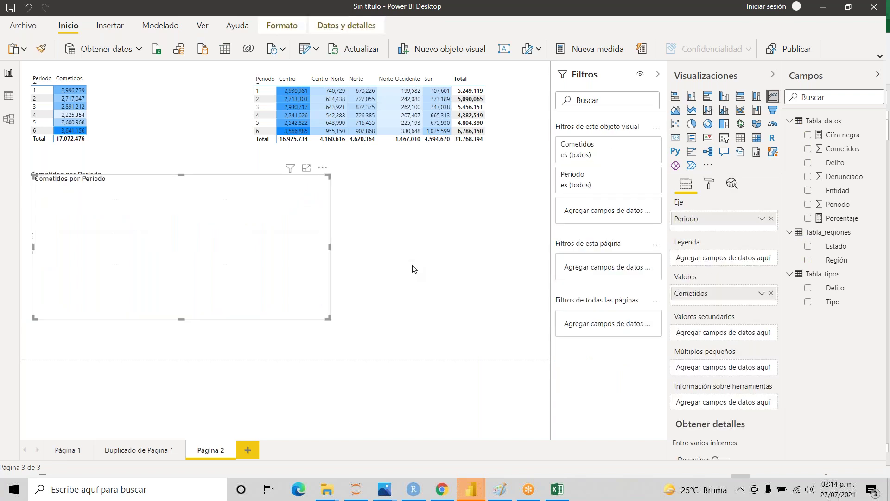
{"action": "left_click_drag", "start_coordinate": [330, 247], "coordinate": [364, 246]}
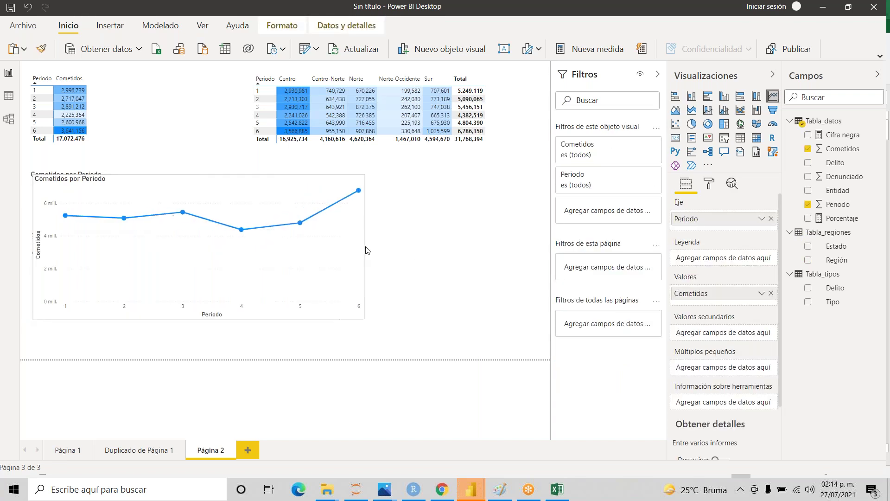
{"action": "left_click_drag", "start_coordinate": [301, 185], "coordinate": [487, 196]}
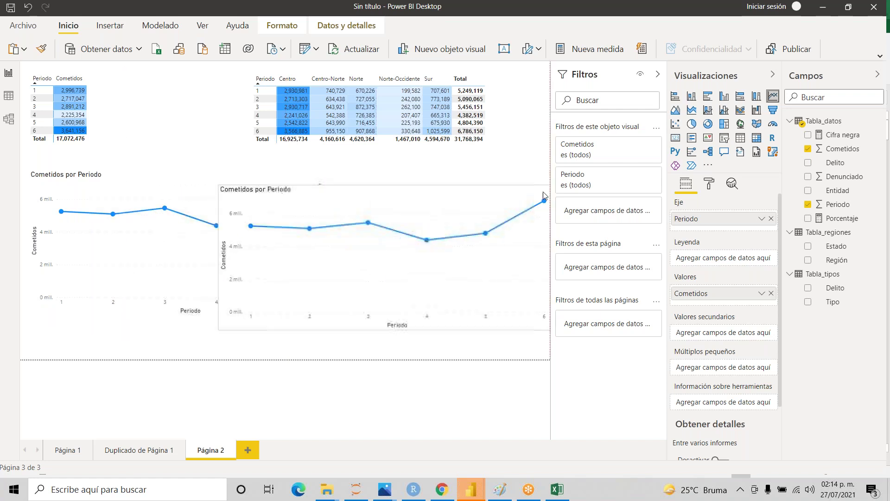
{"action": "left_click", "coordinate": [138, 180]}
{"action": "left_click_drag", "start_coordinate": [326, 243], "coordinate": [155, 241]}
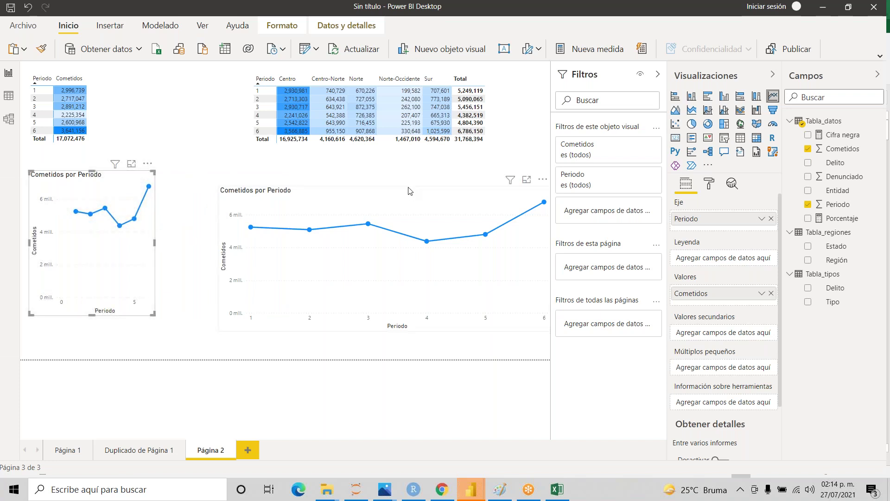
- Align the wider line chart with the top of the original and add Región as its legend
{"action": "left_click_drag", "start_coordinate": [406, 194], "coordinate": [380, 178]}
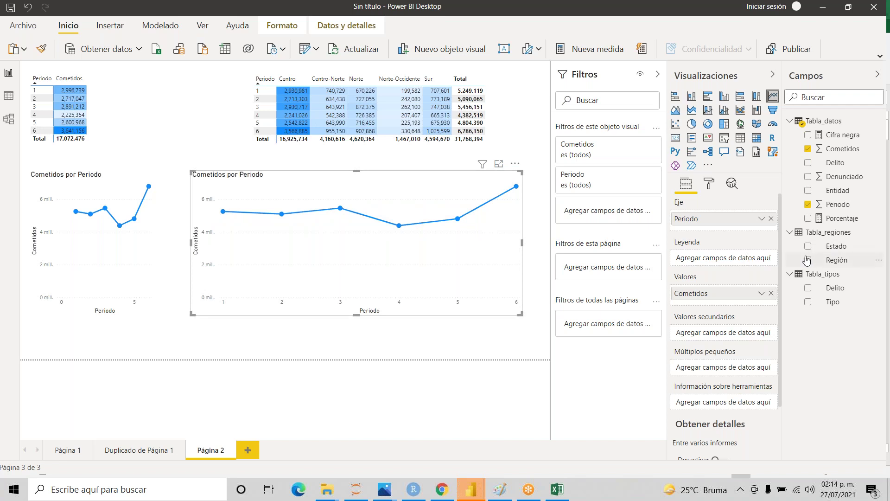
{"action": "left_click_drag", "start_coordinate": [824, 261], "coordinate": [717, 260]}
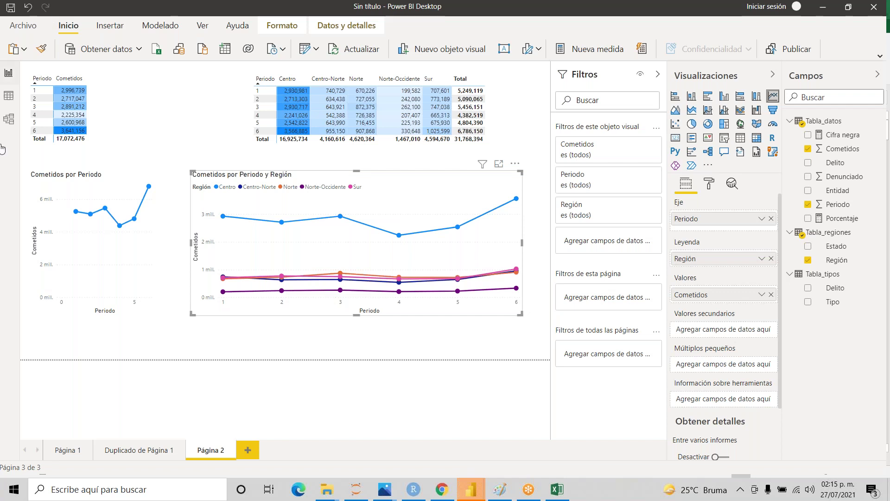
- Add a new blank page to the report
{"action": "left_click", "coordinate": [249, 451]}
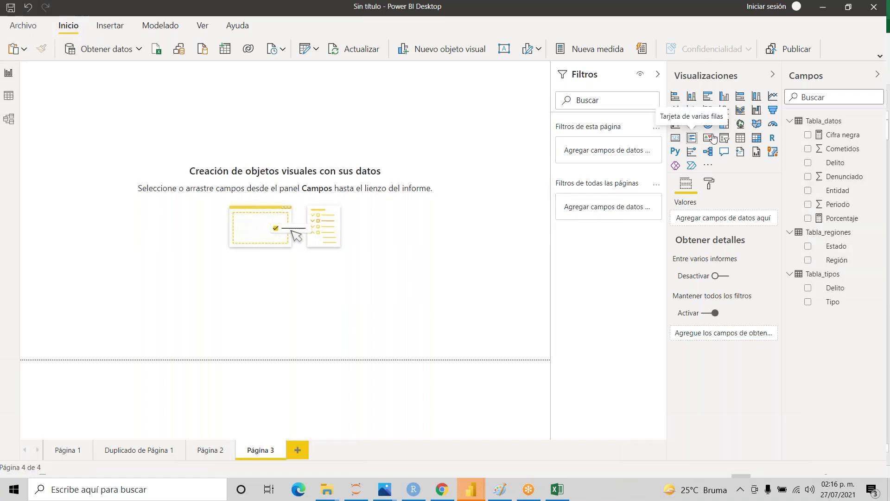
{"action": "left_click", "coordinate": [741, 140]}
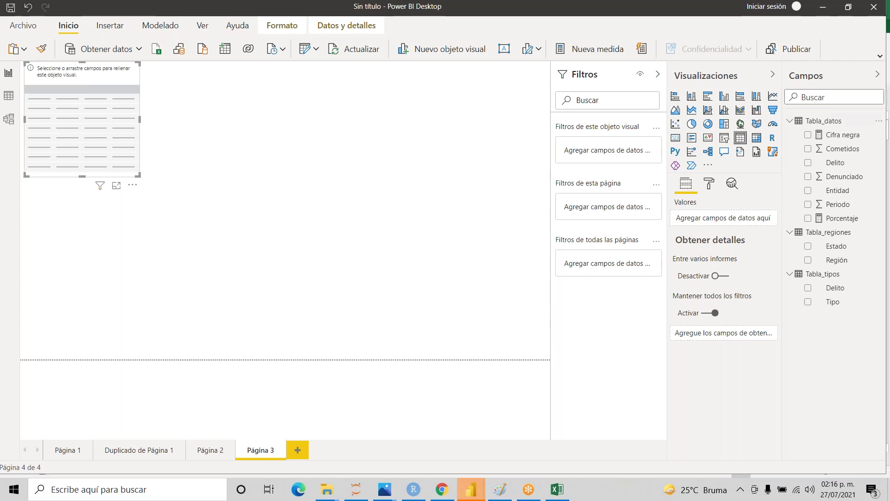
{"action": "mouse_move", "coordinate": [834, 302]}
{"action": "left_mouse_down"}
{"action": "mouse_move", "coordinate": [733, 249]}
{"action": "mouse_move", "coordinate": [722, 219]}
{"action": "mouse_move", "coordinate": [728, 238]}
{"action": "mouse_move", "coordinate": [830, 302]}
{"action": "left_mouse_up"}
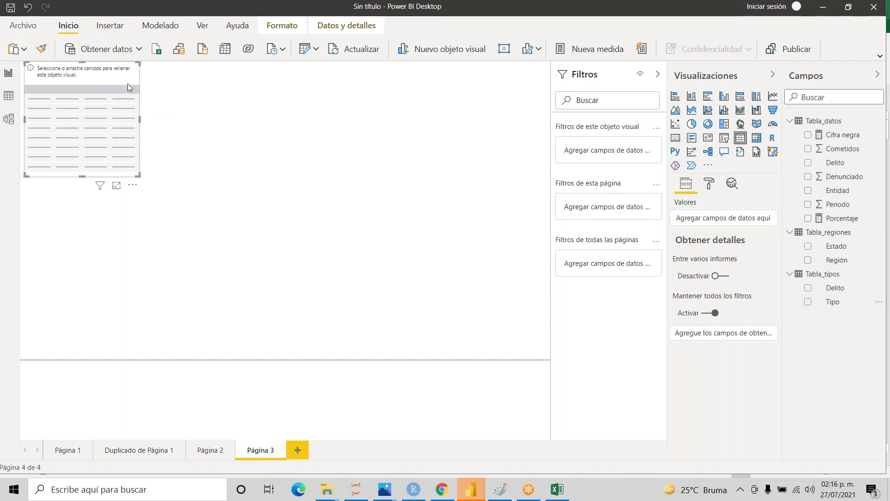
{"action": "key", "text": "Delete"}
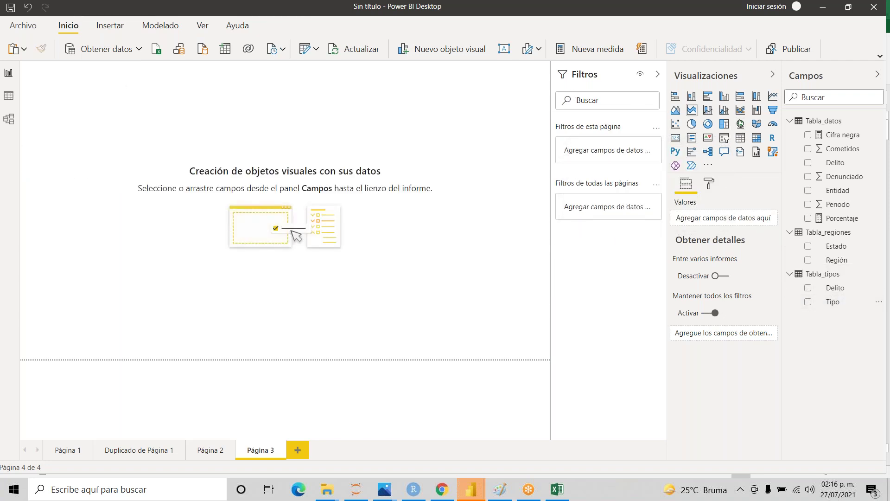
- Create a matrix with Tipo as rows and Cometidos as values, and reduce its height to fit the rows
{"action": "left_click", "coordinate": [757, 138]}
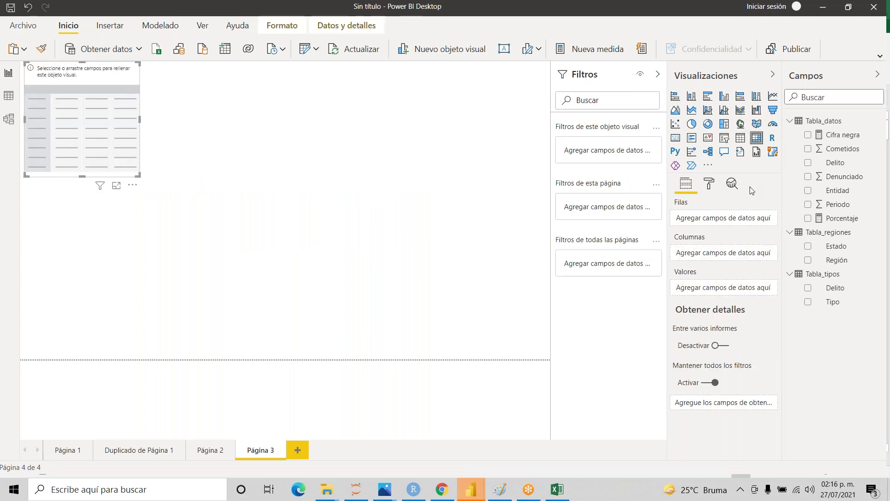
{"action": "left_click_drag", "start_coordinate": [816, 304], "coordinate": [723, 215]}
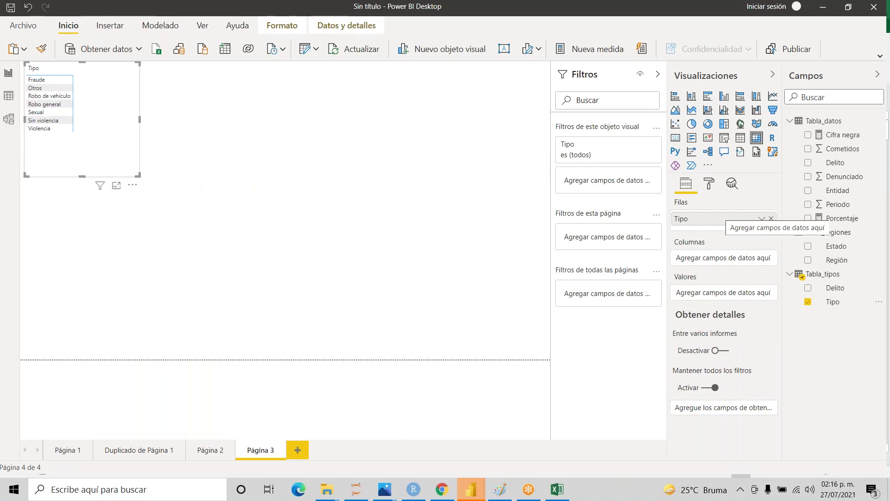
{"action": "left_click_drag", "start_coordinate": [844, 149], "coordinate": [721, 301]}
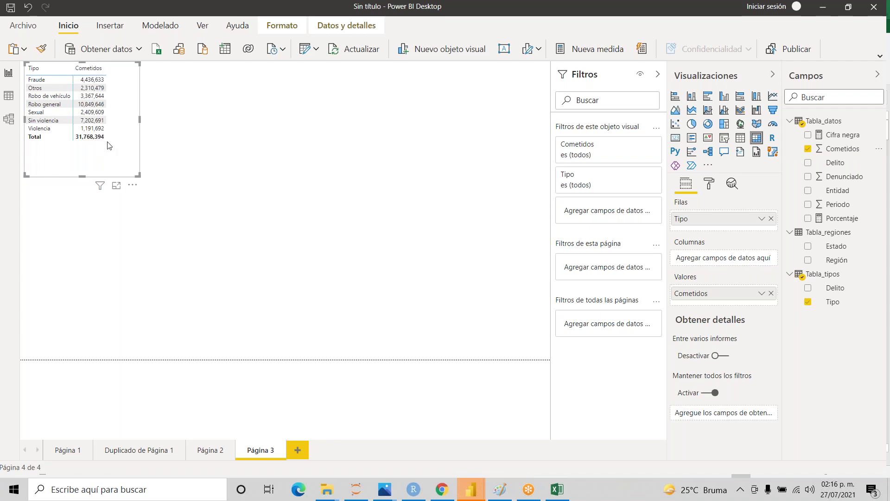
{"action": "left_click_drag", "start_coordinate": [82, 176], "coordinate": [84, 148]}
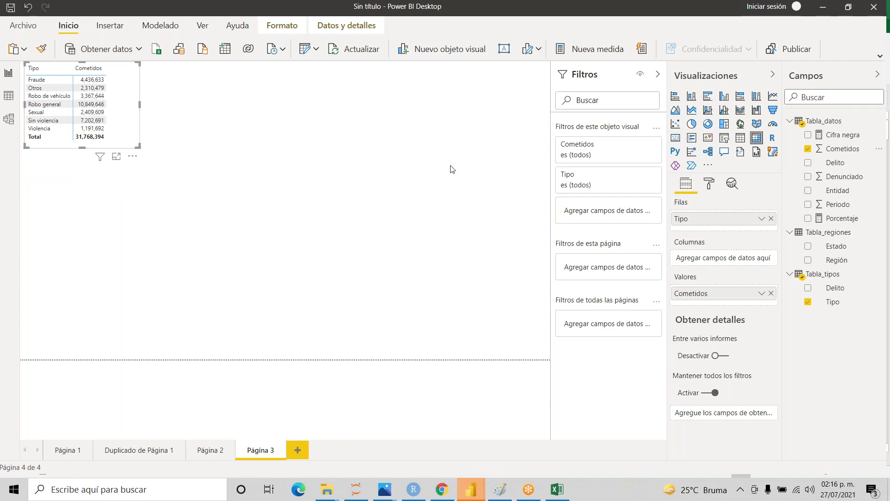
- Try converting the Tipo matrix into a clustered bar chart and undo the conversion
{"action": "left_click", "coordinate": [709, 99]}
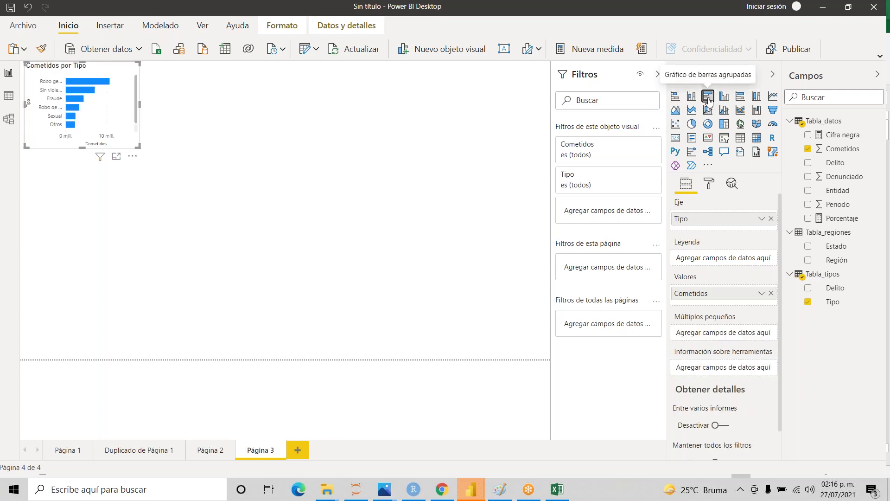
{"action": "key", "text": "ctrl+z"}
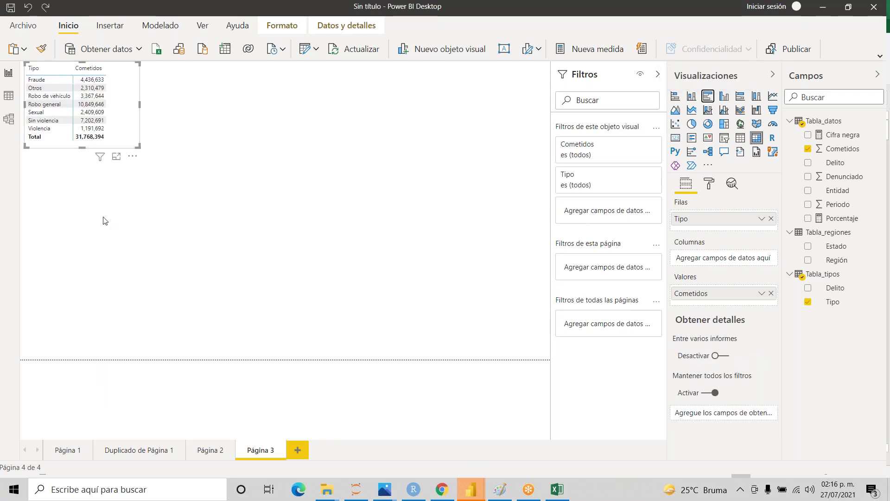
- Create a separate clustered bar chart below the matrix with Tipo as axis and Cometidos as values, and widen it slightly
{"action": "left_click", "coordinate": [106, 221]}
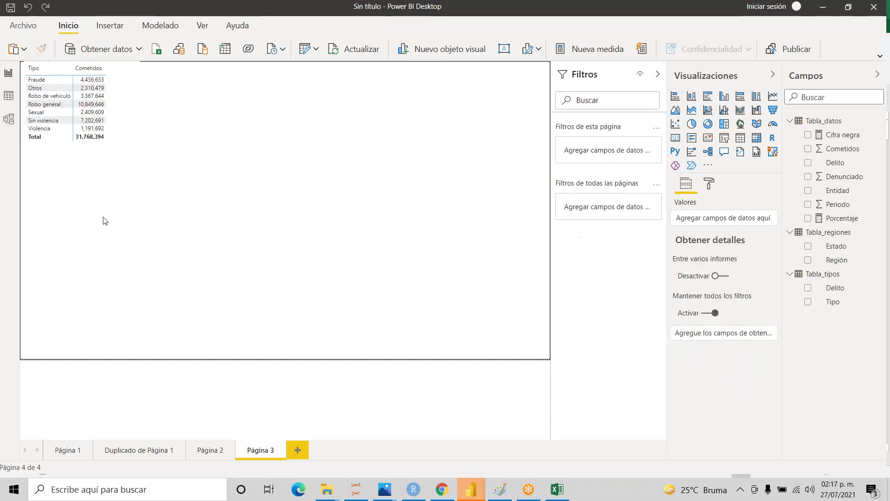
{"action": "left_click", "coordinate": [710, 101]}
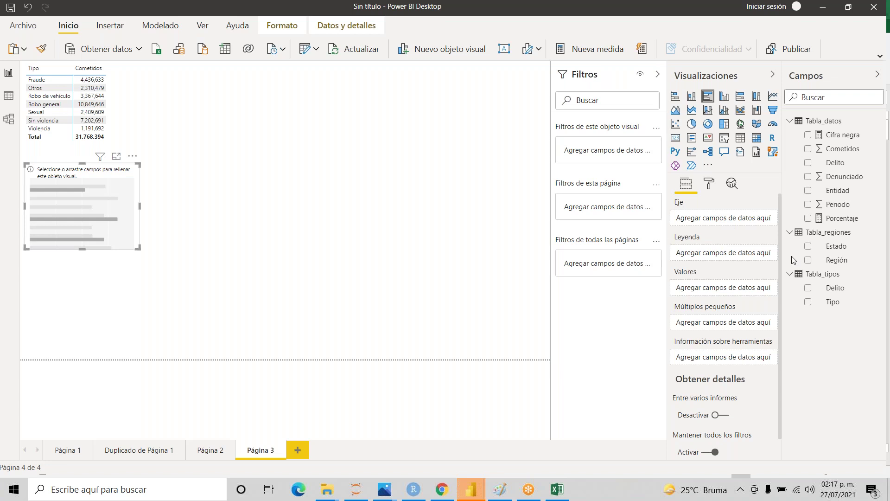
{"action": "left_click_drag", "start_coordinate": [823, 302], "coordinate": [724, 218]}
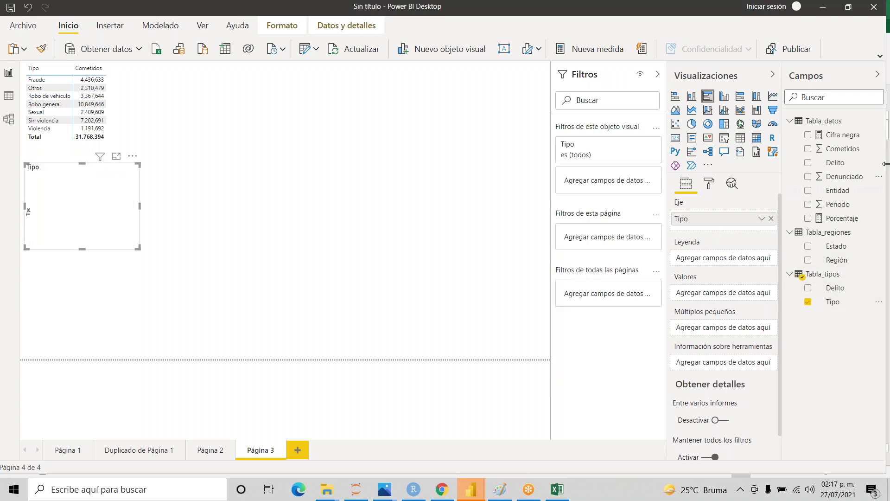
{"action": "left_click_drag", "start_coordinate": [853, 153], "coordinate": [735, 297]}
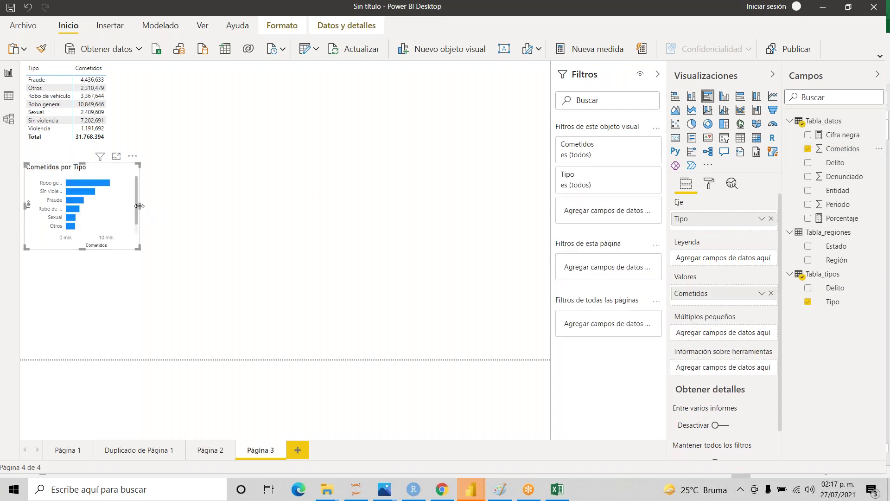
{"action": "left_click_drag", "start_coordinate": [170, 209], "coordinate": [180, 207]}
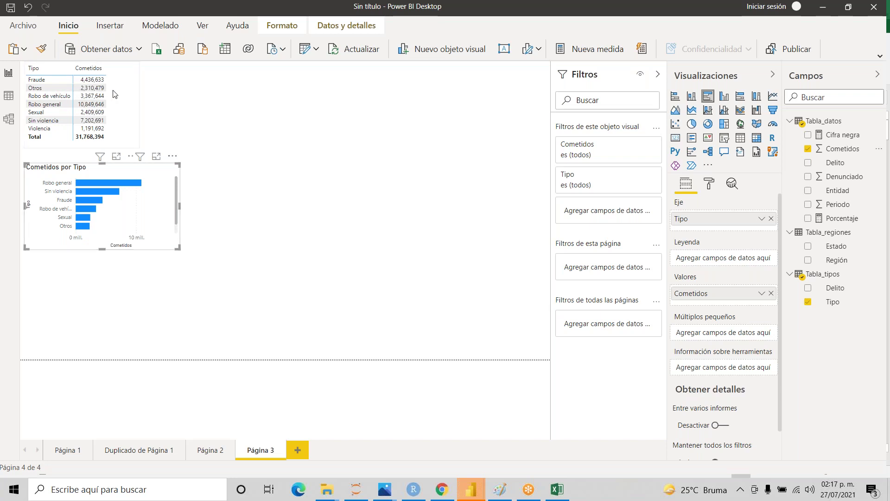
- Duplicate the Tipo matrix of Cometidos and place the copy beside the original, aligned along the page's upper edge
{"action": "left_click", "coordinate": [122, 98]}
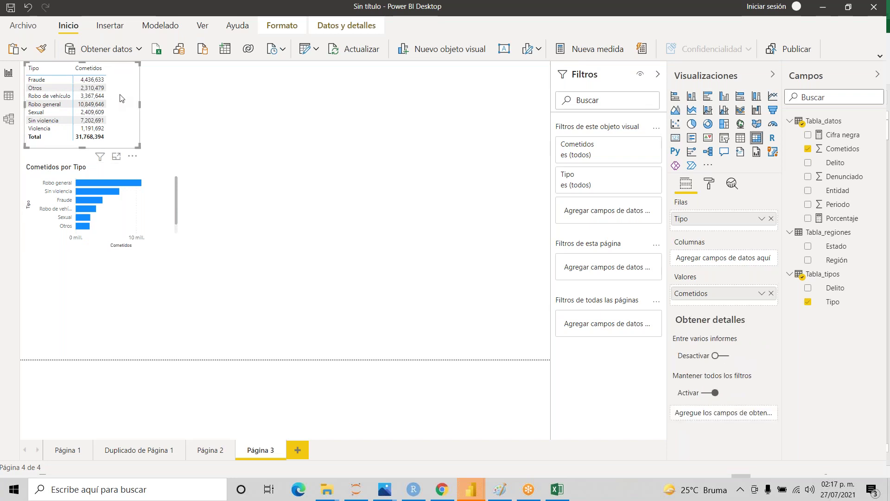
{"action": "left_click", "coordinate": [250, 117]}
{"action": "left_click_drag", "start_coordinate": [122, 97], "coordinate": [294, 85]}
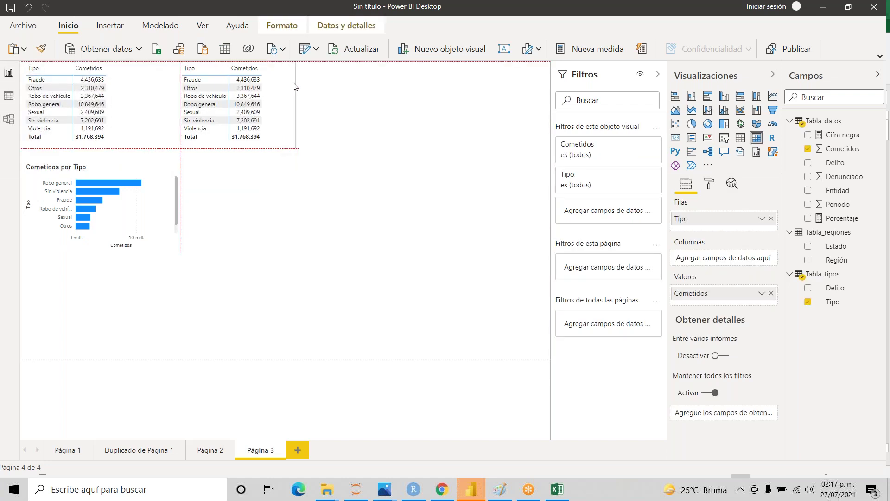
- Increase the height of the Cometidos por Tipo bar chart so all crime types fit without scrolling
{"action": "left_click", "coordinate": [157, 164]}
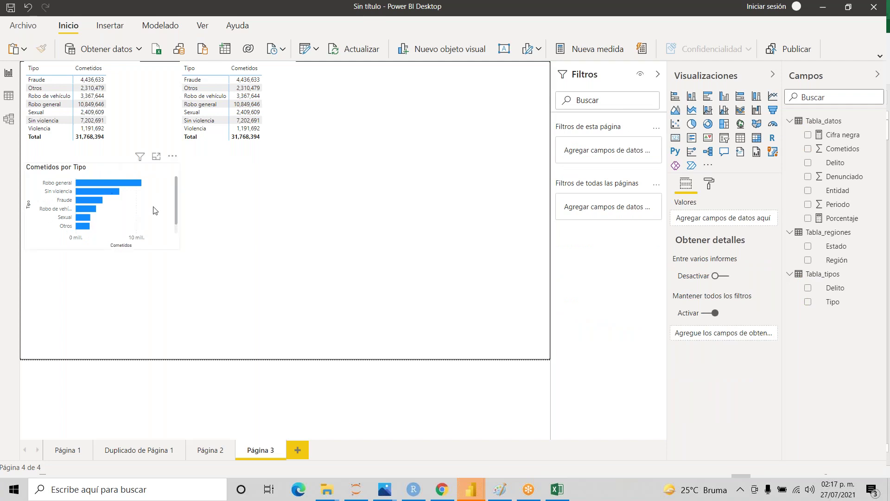
{"action": "left_click", "coordinate": [170, 172]}
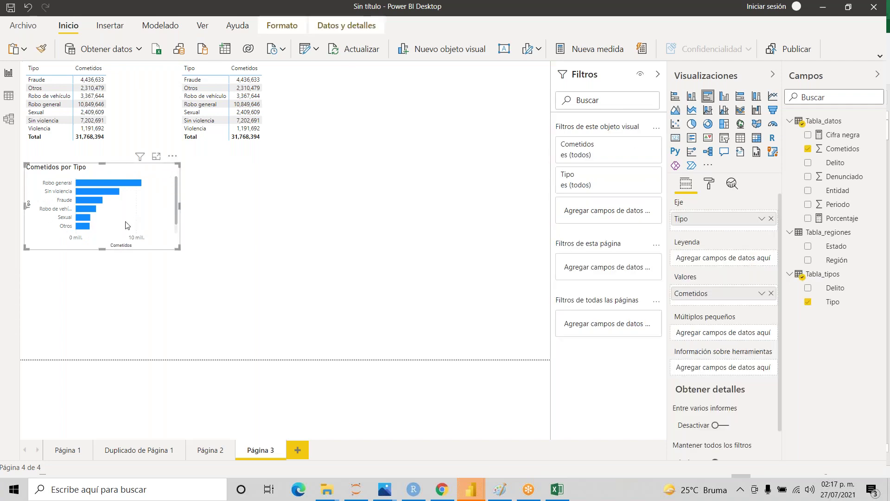
{"action": "left_click_drag", "start_coordinate": [103, 249], "coordinate": [89, 314]}
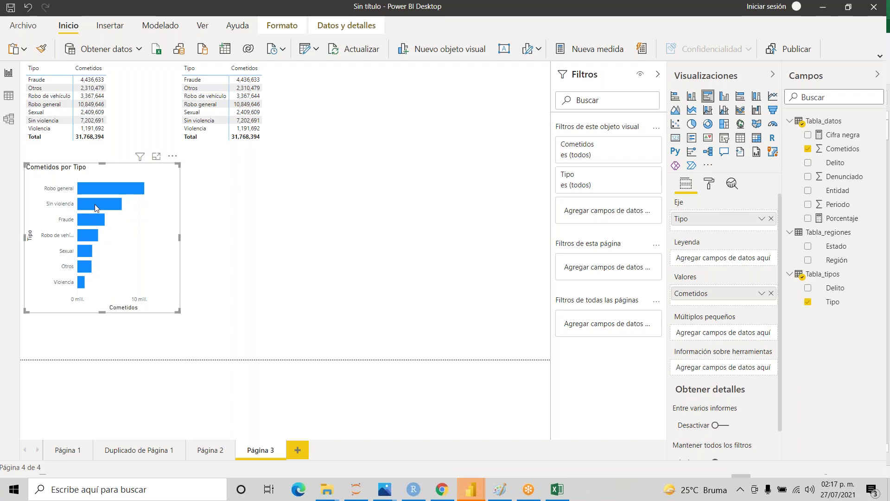
- Compare the charts on Página 2 and Duplicado de Página 1 with the Tipo bar chart, and return to Página 3
{"action": "mouse_move", "coordinate": [87, 192]}
{"action": "left_click", "coordinate": [210, 450]}
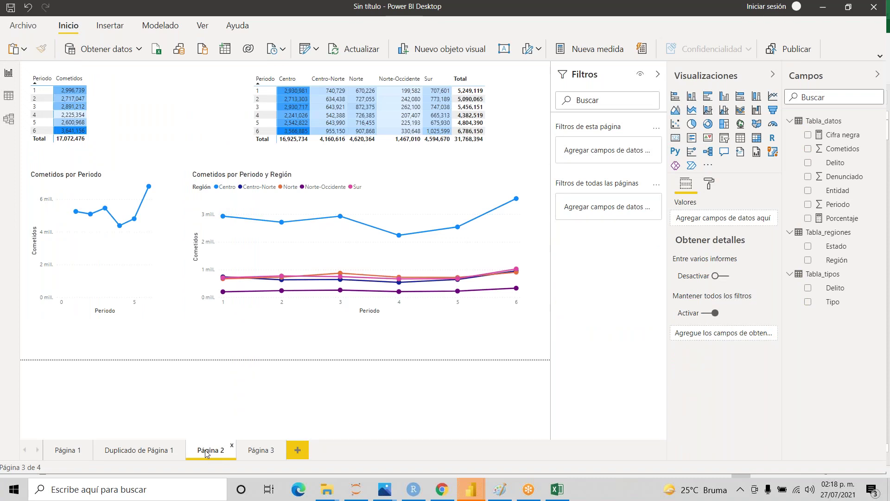
{"action": "left_click", "coordinate": [116, 450]}
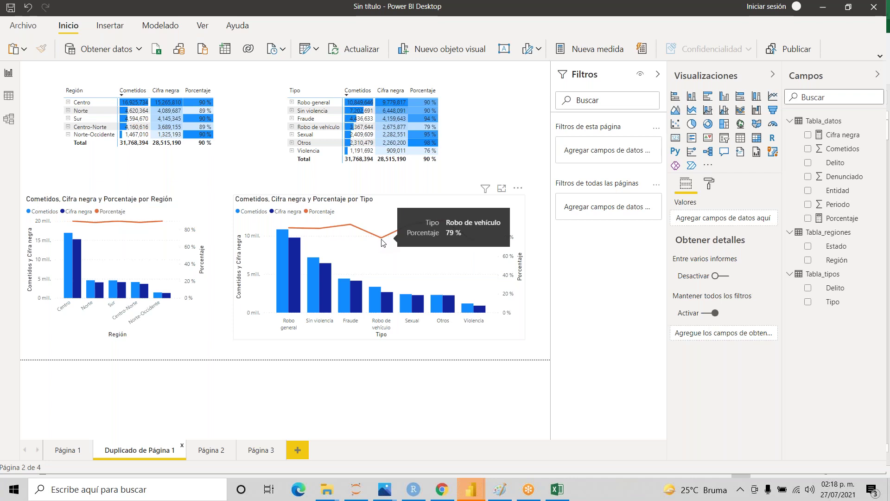
{"action": "left_click", "coordinate": [259, 453]}
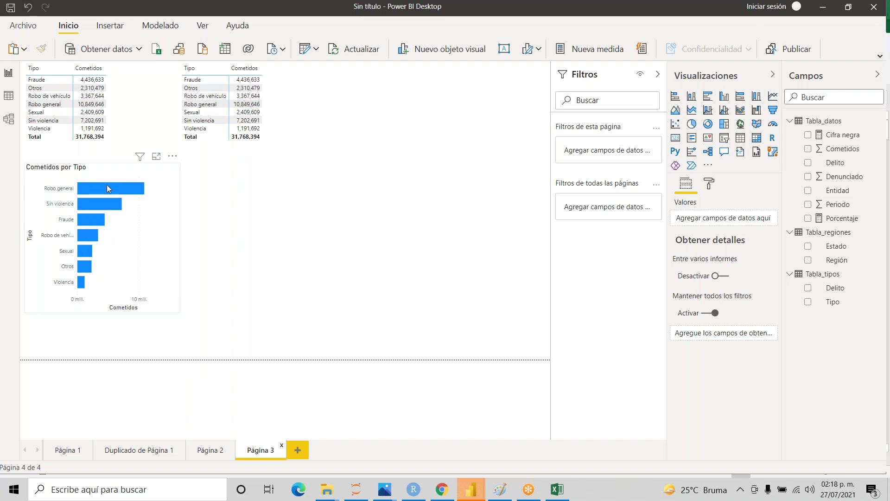
{"action": "left_click", "coordinate": [128, 454]}
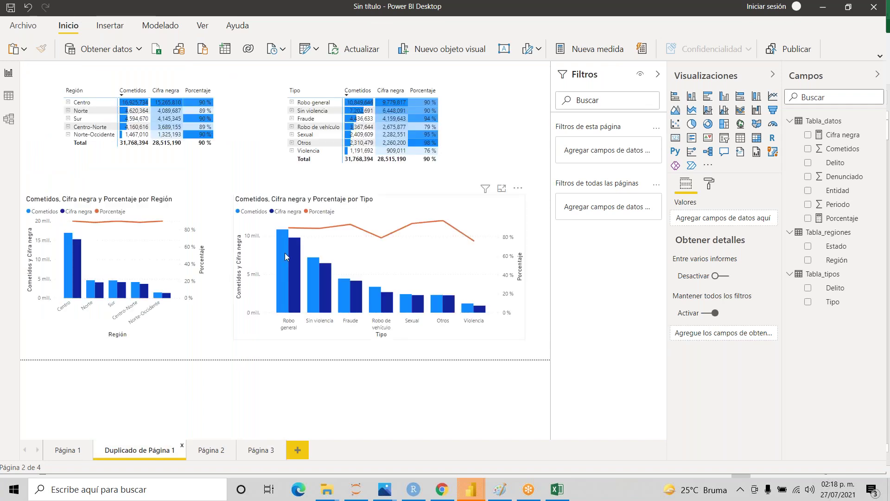
{"action": "mouse_move", "coordinate": [289, 229]}
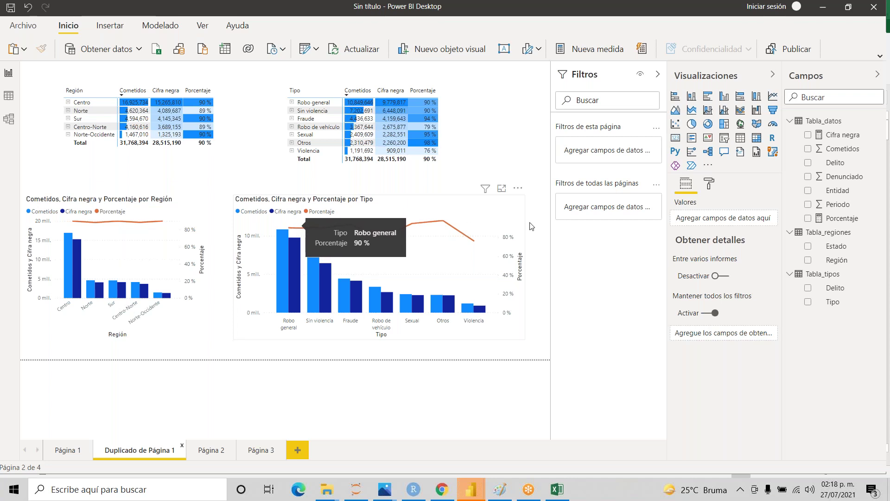
{"action": "mouse_move", "coordinate": [445, 224]}
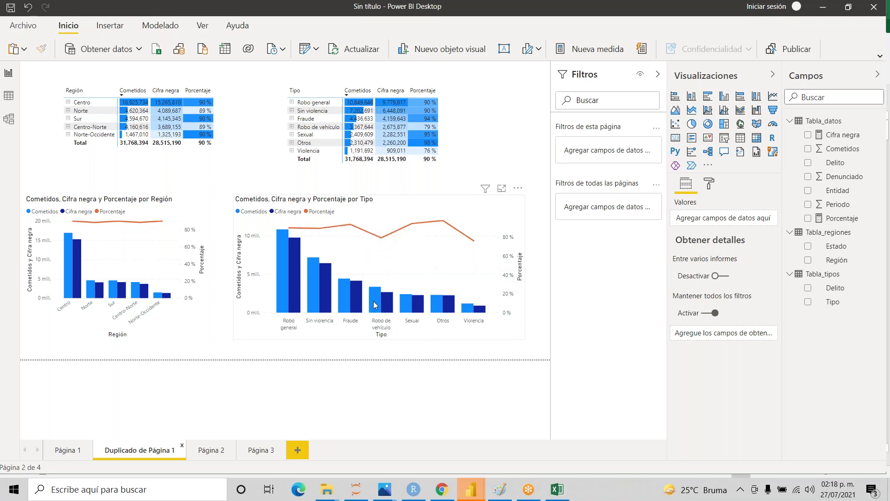
{"action": "left_click", "coordinate": [272, 451]}
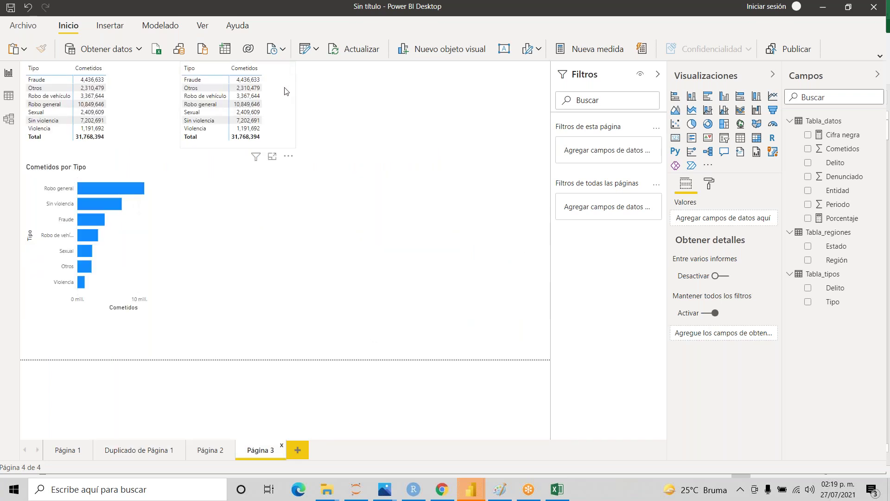
- Add Región as columns to the copied matrix and widen it to fit all regions and the total
{"action": "left_click", "coordinate": [285, 93]}
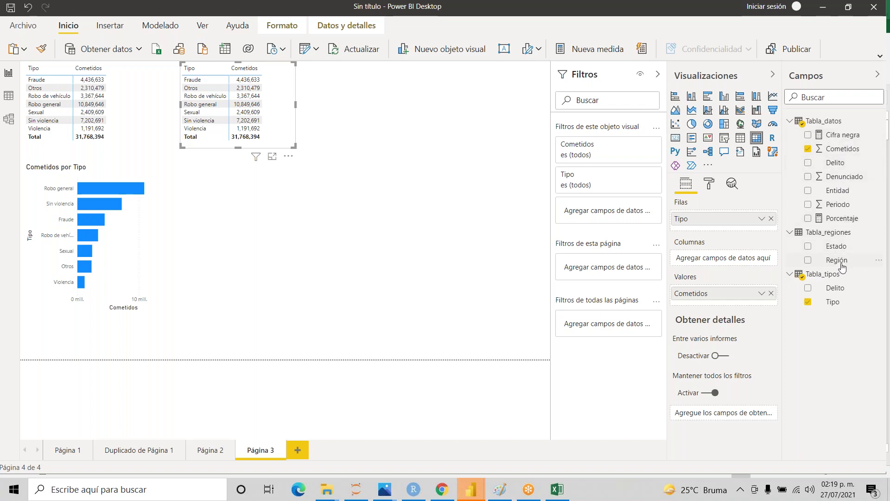
{"action": "left_click_drag", "start_coordinate": [843, 265], "coordinate": [723, 258]}
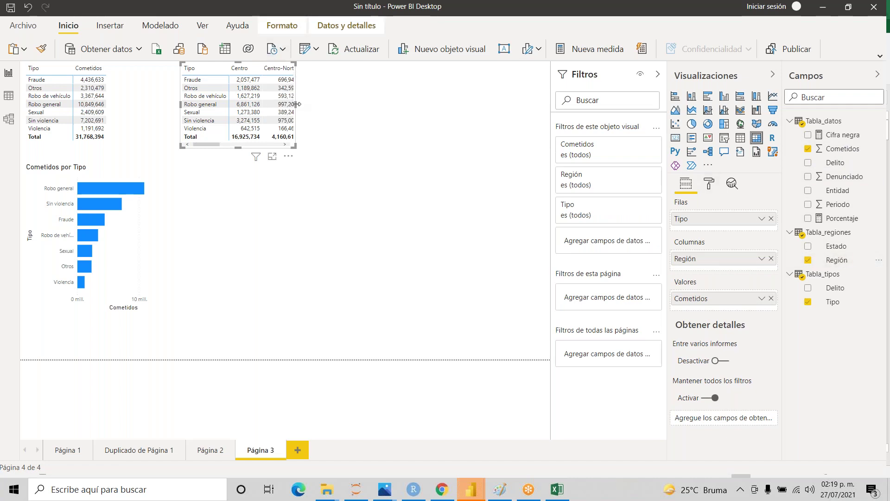
{"action": "left_click_drag", "start_coordinate": [296, 103], "coordinate": [327, 103]}
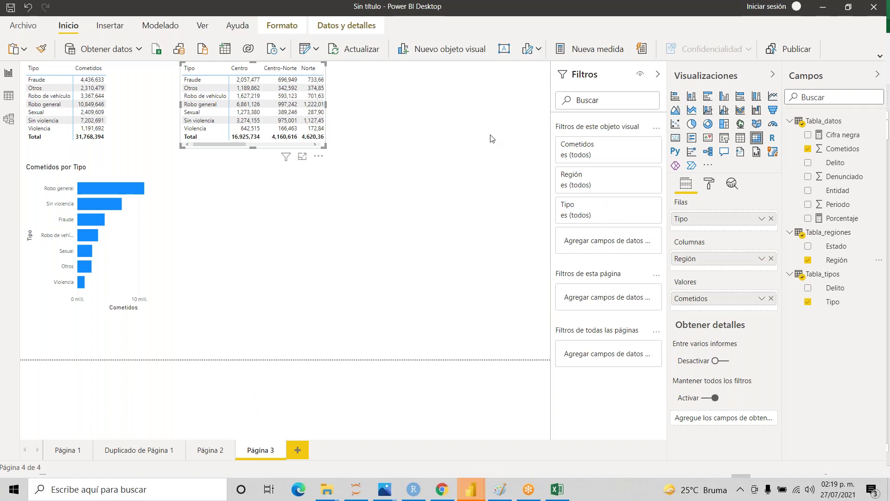
{"action": "left_click_drag", "start_coordinate": [326, 100], "coordinate": [446, 103]}
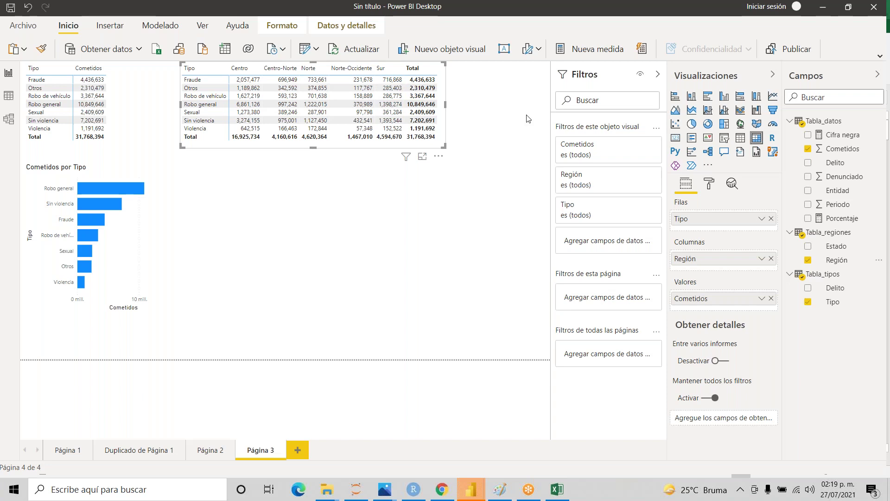
- Duplicate the Cometidos por Tipo bar chart and place the copy below the matrix with regions
{"action": "left_click", "coordinate": [176, 190]}
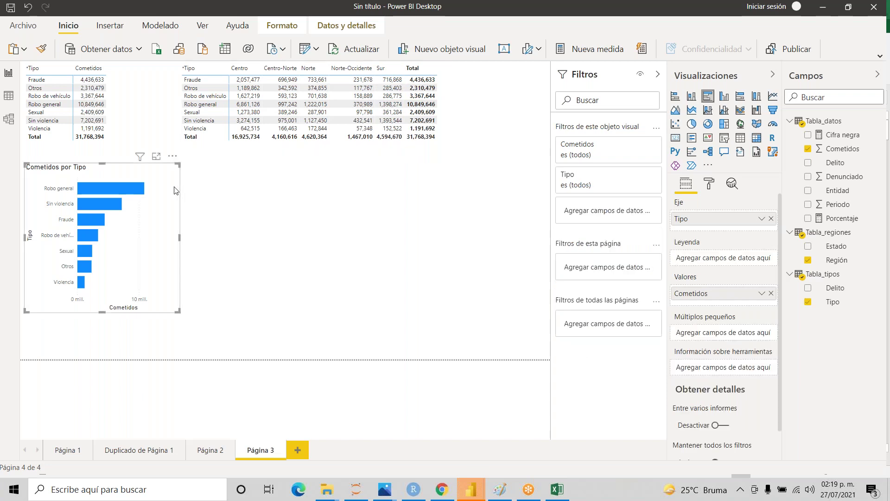
{"action": "key", "text": "ctrl+c"}
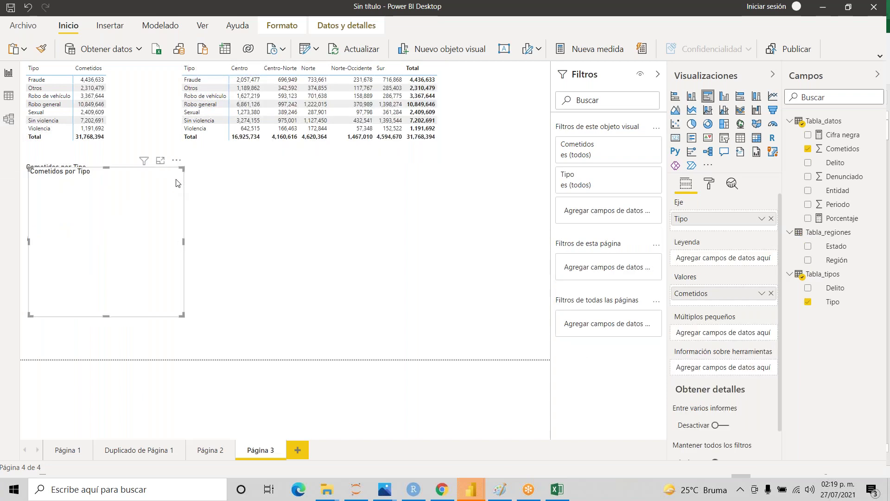
{"action": "key", "text": "ctrl+v"}
{"action": "left_click_drag", "start_coordinate": [331, 184], "coordinate": [326, 181]}
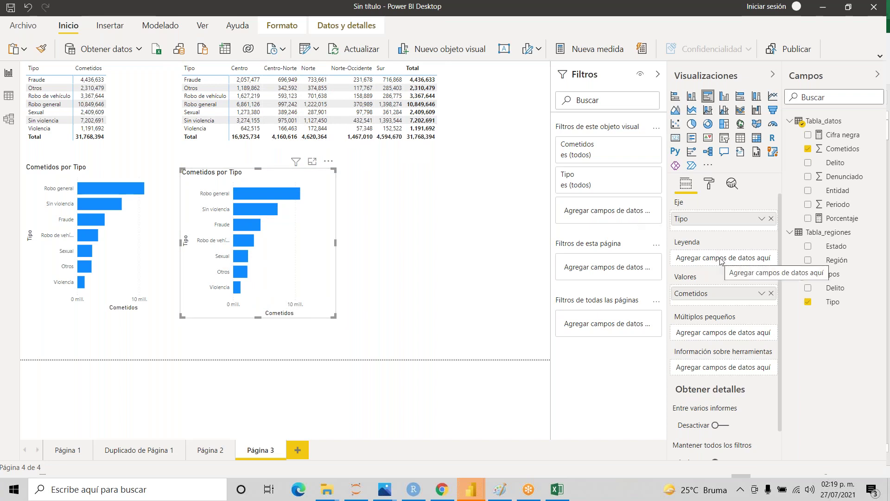
- Add Región as legend to the copied bar chart, convert it to a stacked bar chart and adjust its width
{"action": "left_click_drag", "start_coordinate": [829, 264], "coordinate": [710, 259]}
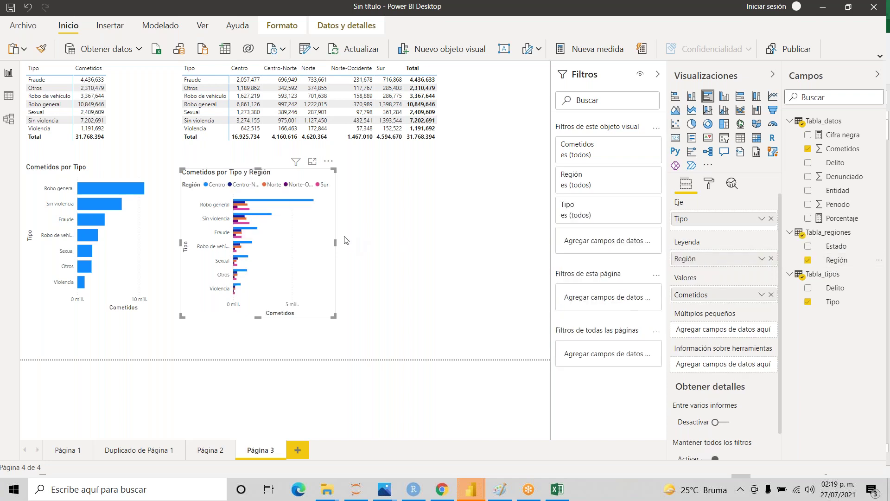
{"action": "left_click_drag", "start_coordinate": [335, 242], "coordinate": [482, 234]}
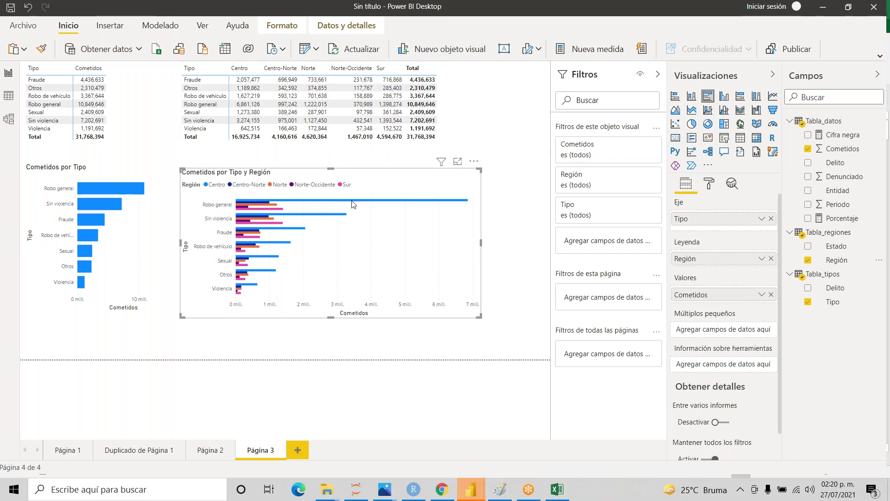
{"action": "left_click", "coordinate": [677, 98]}
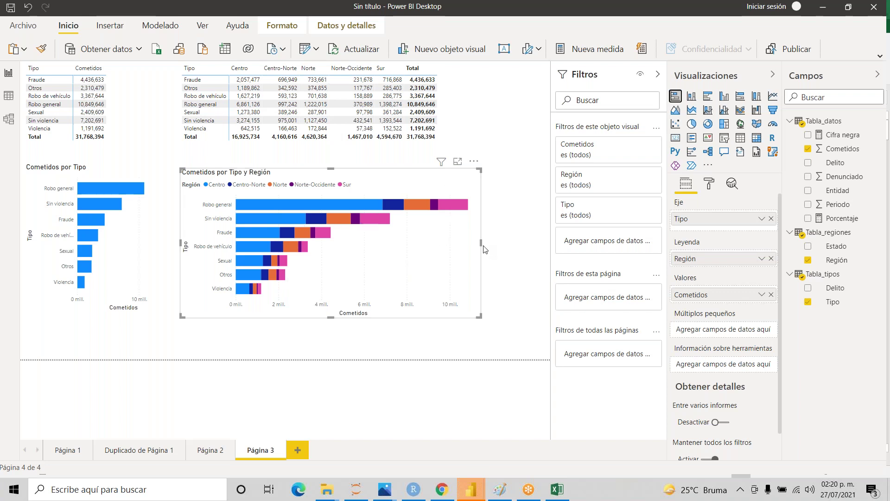
{"action": "left_click_drag", "start_coordinate": [480, 244], "coordinate": [390, 252]}
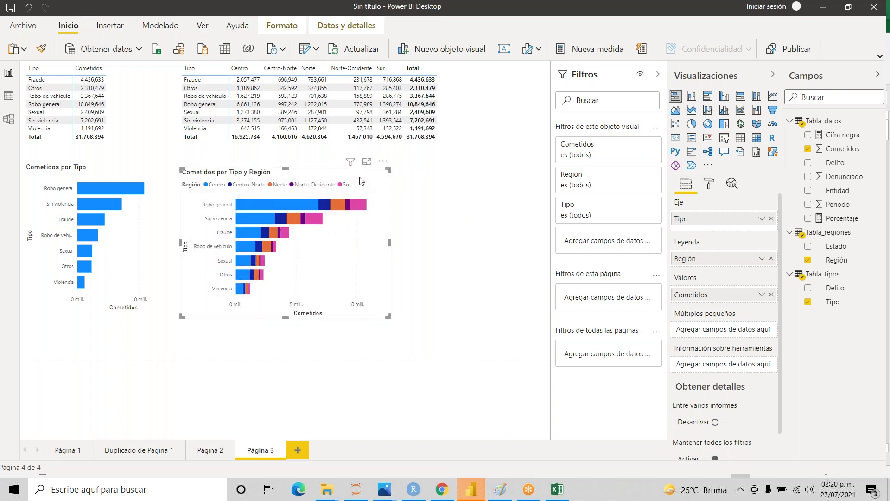
- Duplicate the stacked Tipo y Región chart, collapse the filters pane and arrange the two charts side by side without overlapping each other
{"action": "key", "text": "ctrl+v"}
{"action": "left_click_drag", "start_coordinate": [332, 183], "coordinate": [480, 189]}
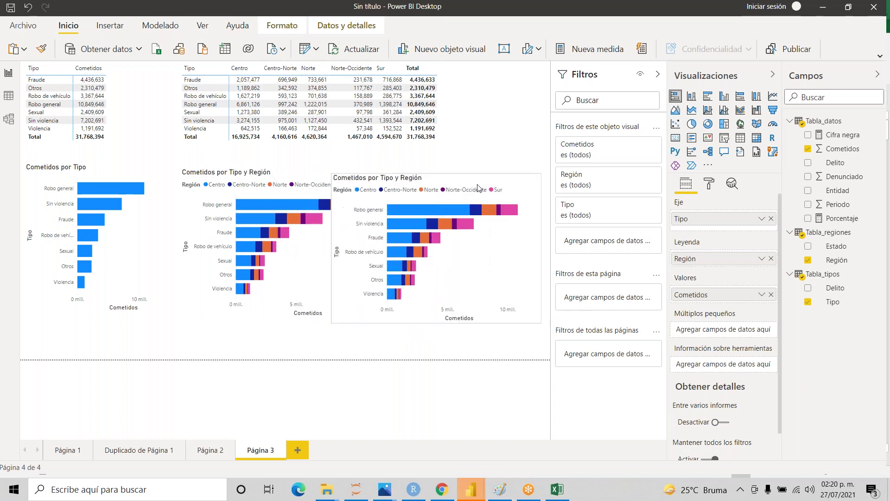
{"action": "left_click", "coordinate": [657, 78]}
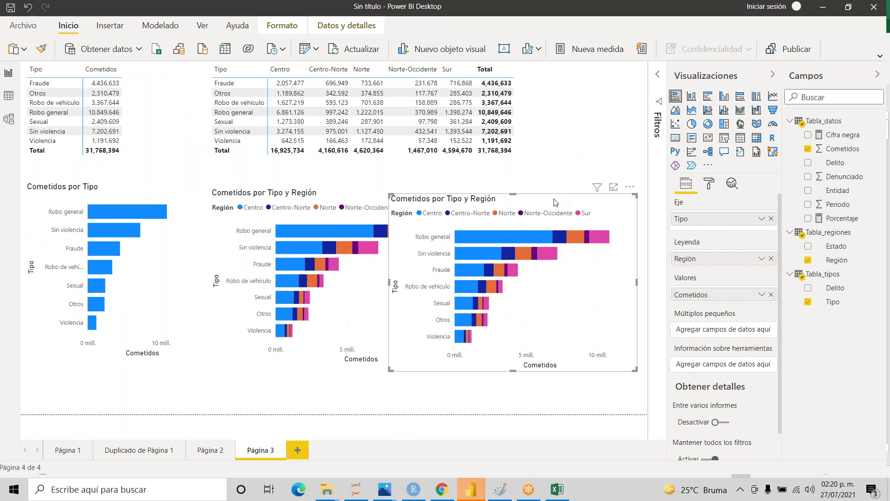
{"action": "left_click_drag", "start_coordinate": [556, 202], "coordinate": [575, 198]}
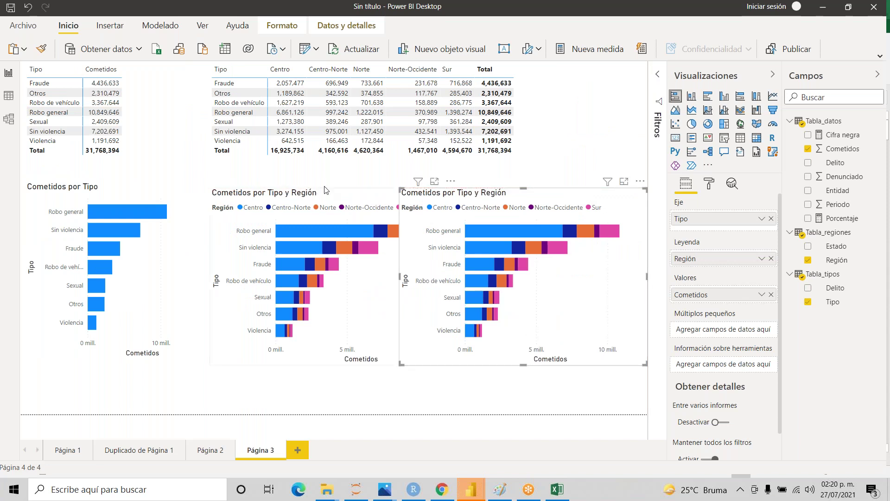
{"action": "left_click_drag", "start_coordinate": [353, 195], "coordinate": [281, 197]}
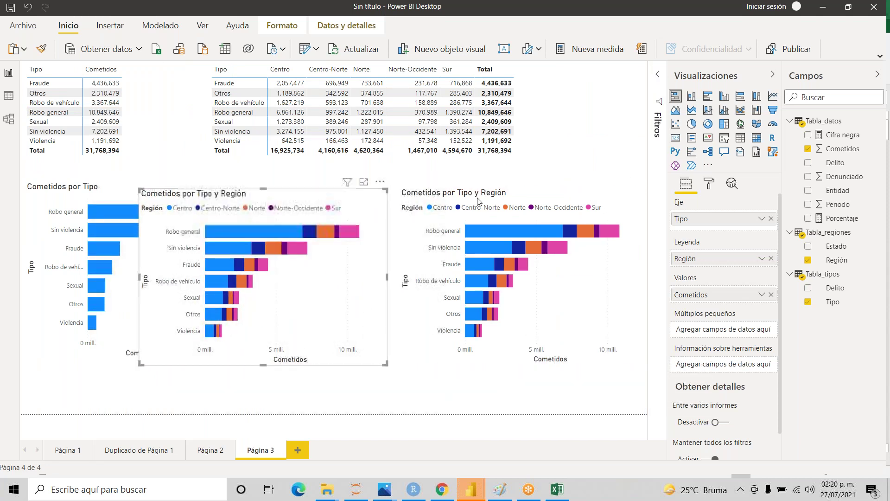
- Convert the second Cometidos por Tipo y Región chart to a 100% stacked bar chart and inspect its regional shares
{"action": "left_click", "coordinate": [545, 198]}
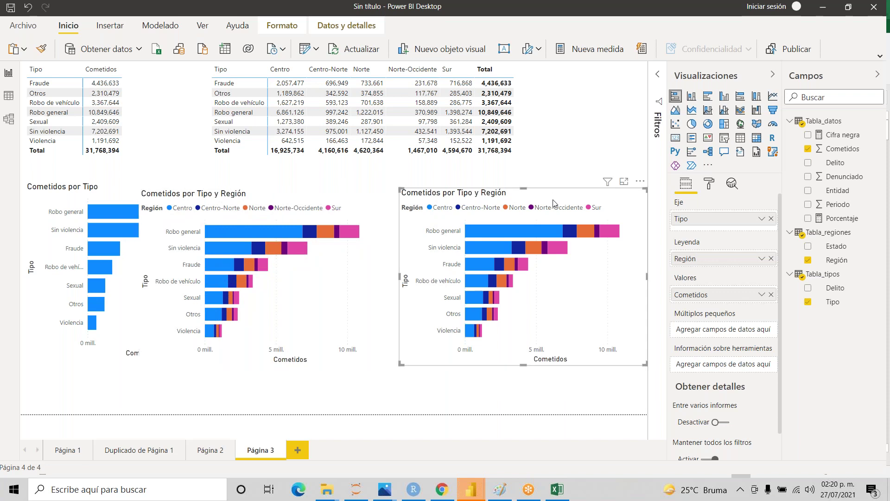
{"action": "left_click", "coordinate": [742, 100]}
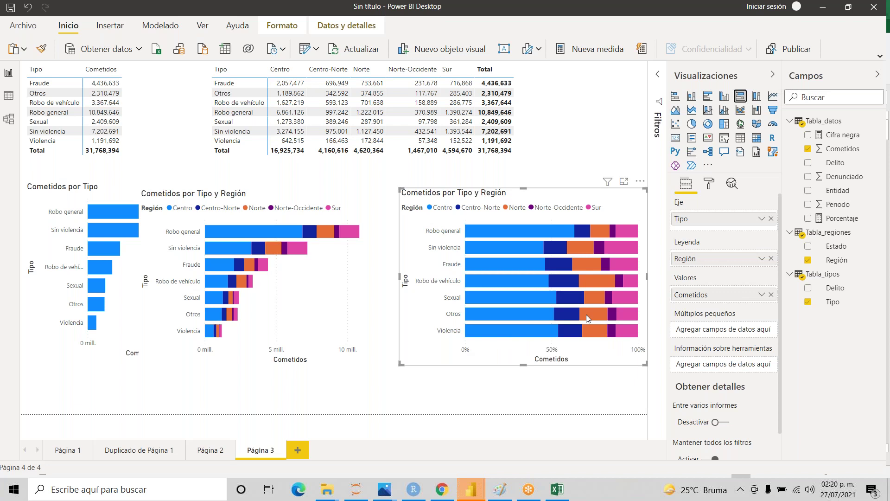
{"action": "mouse_move", "coordinate": [625, 238]}
{"action": "mouse_move", "coordinate": [530, 229]}
{"action": "mouse_move", "coordinate": [493, 237]}
- Turn on conditional background colour for Cometidos in the matrix of Tipo by Región
{"action": "left_click", "coordinate": [244, 70]}
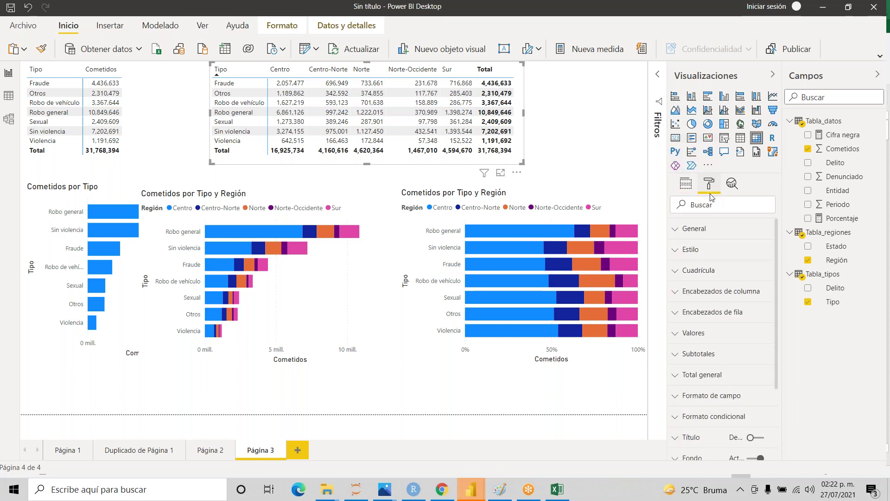
{"action": "left_click_drag", "start_coordinate": [778, 291], "coordinate": [776, 344]}
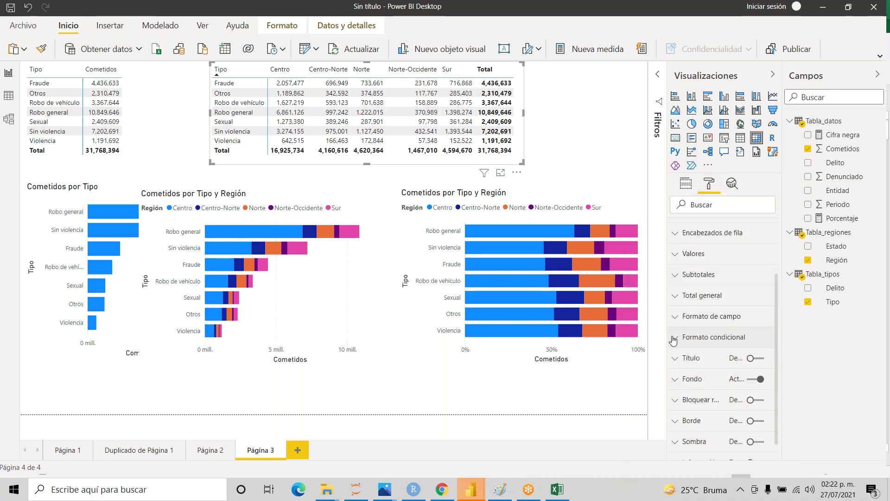
{"action": "left_click", "coordinate": [674, 340]}
{"action": "left_click_drag", "start_coordinate": [776, 299], "coordinate": [776, 331]}
{"action": "left_click", "coordinate": [722, 329]}
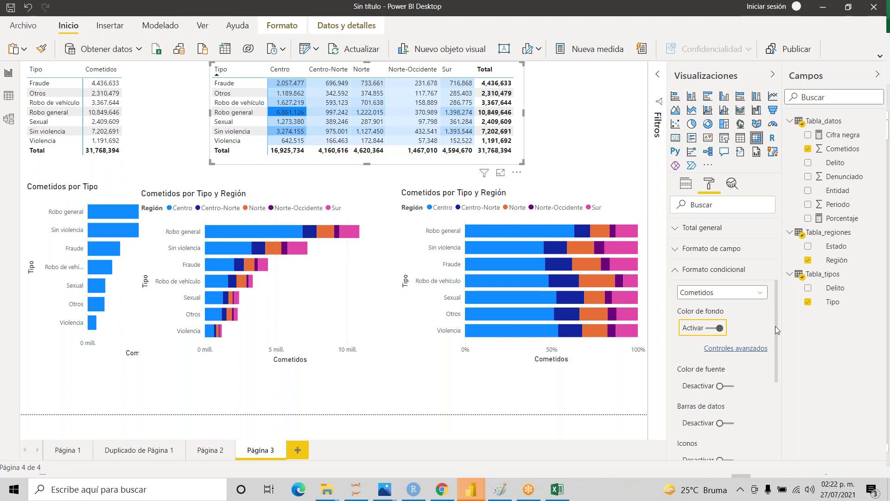
- Review the advanced background colour settings for Cometidos and close them without changes
{"action": "left_click", "coordinate": [749, 349]}
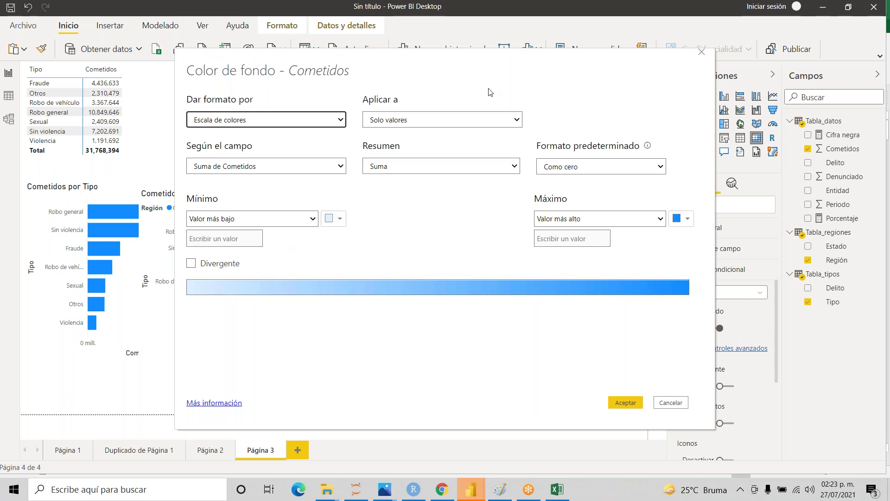
{"action": "left_click", "coordinate": [467, 70]}
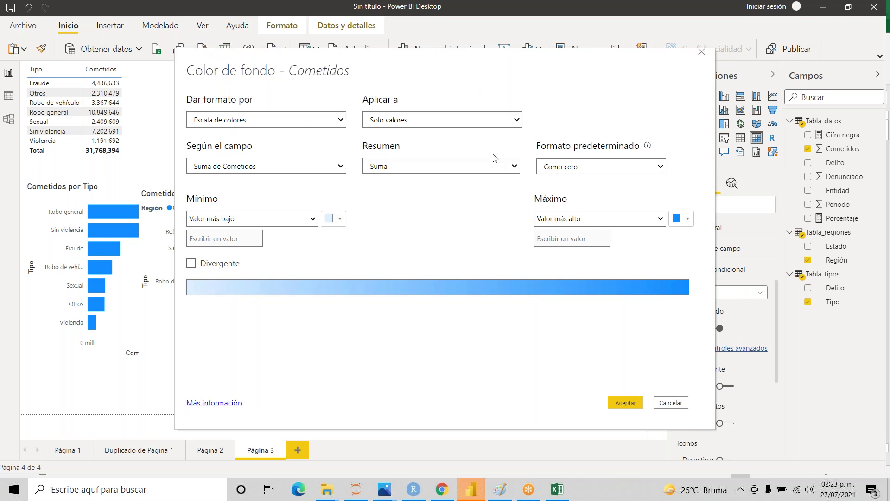
{"action": "left_click", "coordinate": [666, 402]}
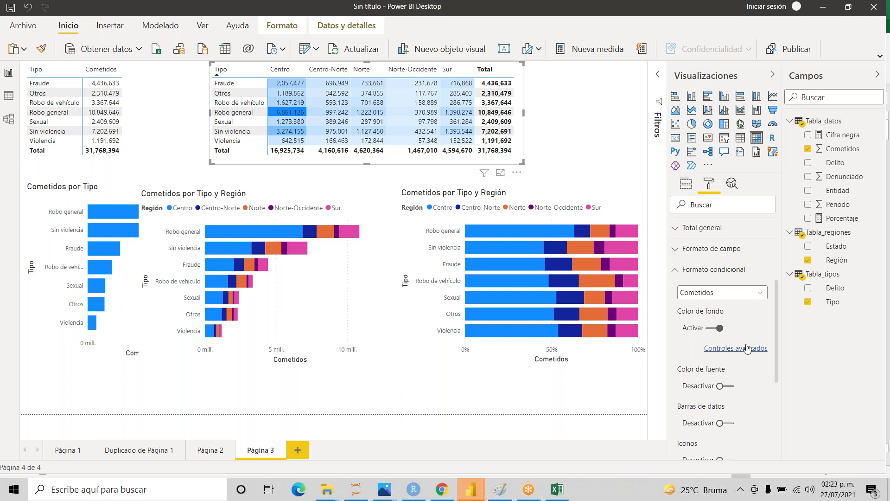
- In the advanced background colour settings for Cometidos, set the colour of the lowest value to the red theme colour
{"action": "left_click", "coordinate": [763, 294]}
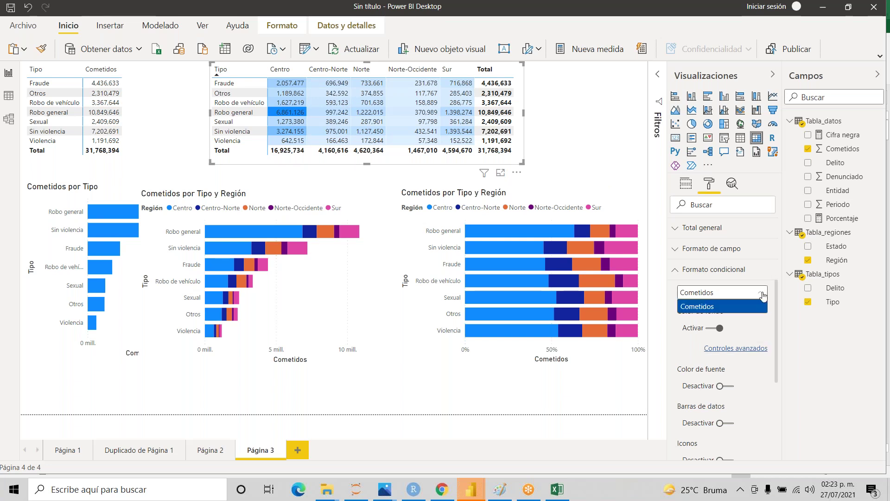
{"action": "left_click", "coordinate": [760, 306]}
{"action": "left_click", "coordinate": [734, 349]}
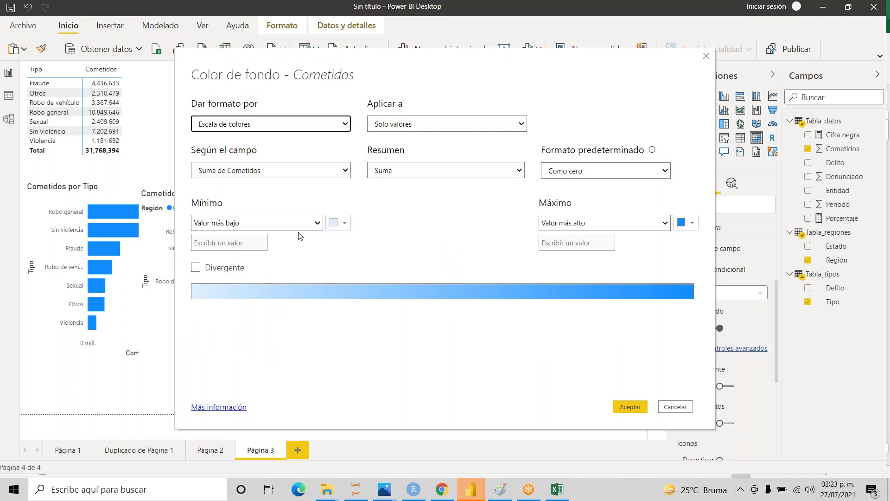
{"action": "left_click", "coordinate": [339, 227]}
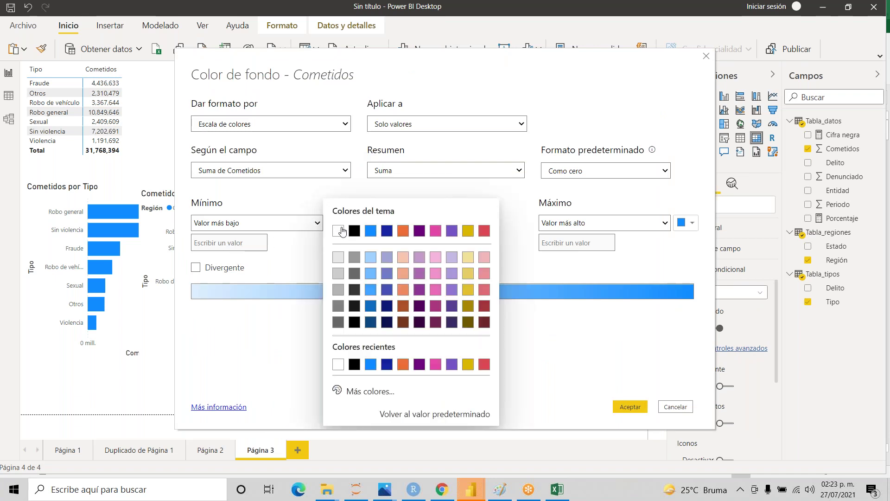
{"action": "left_click", "coordinate": [485, 231]}
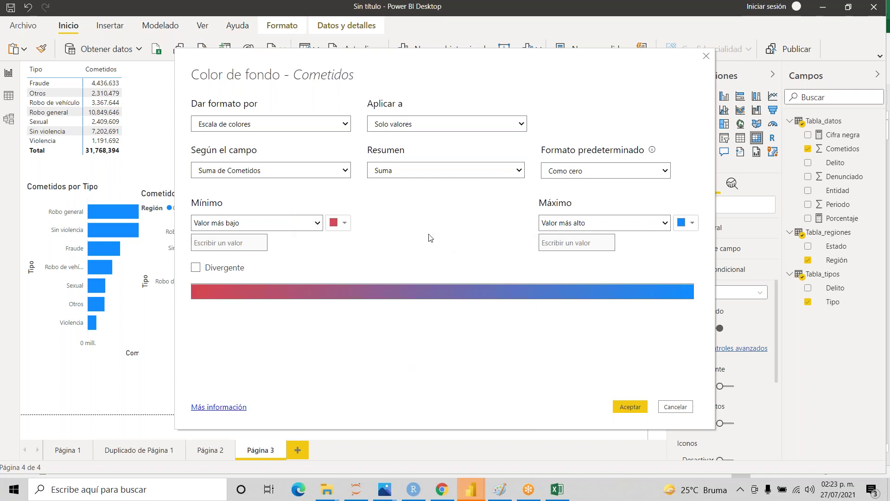
- Set the colour of the highest value to the custom green #579205
{"action": "left_click", "coordinate": [692, 224]}
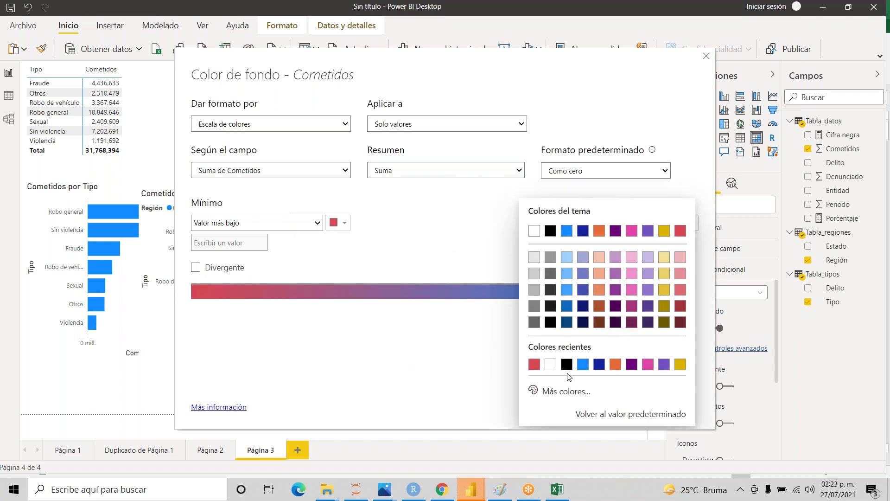
{"action": "left_click", "coordinate": [562, 392]}
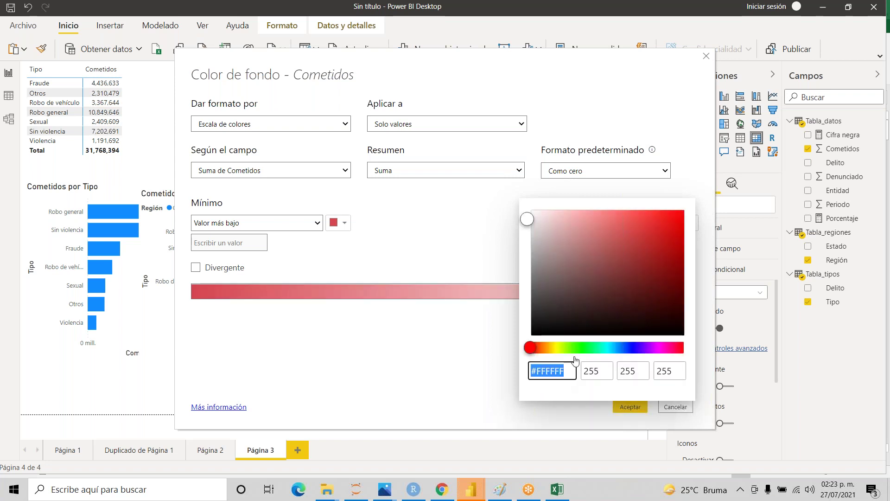
{"action": "left_click", "coordinate": [566, 348]}
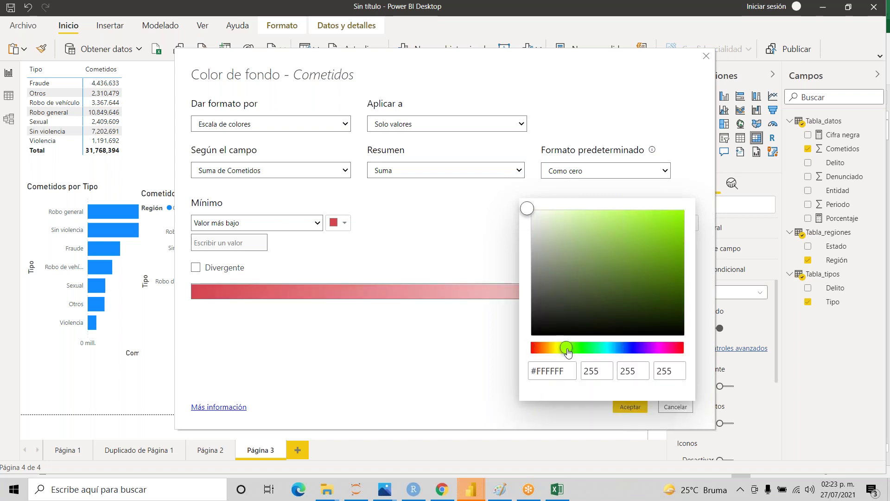
{"action": "left_click", "coordinate": [675, 262]}
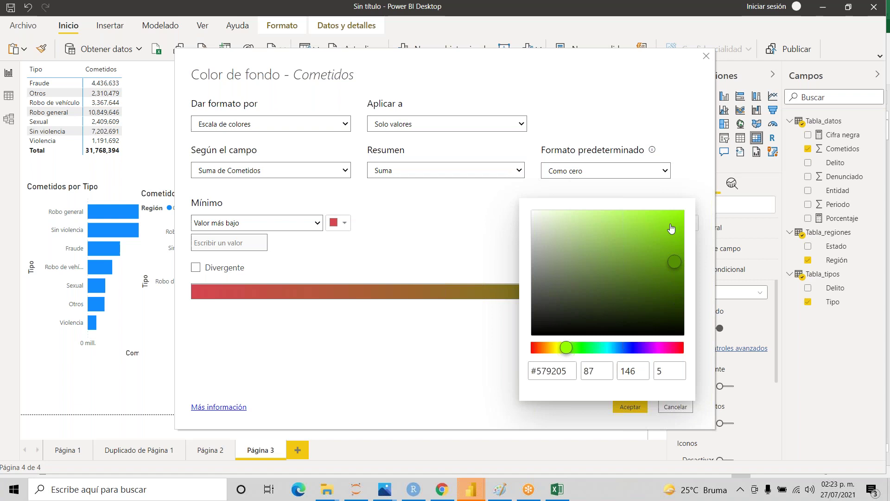
{"action": "left_click", "coordinate": [701, 175]}
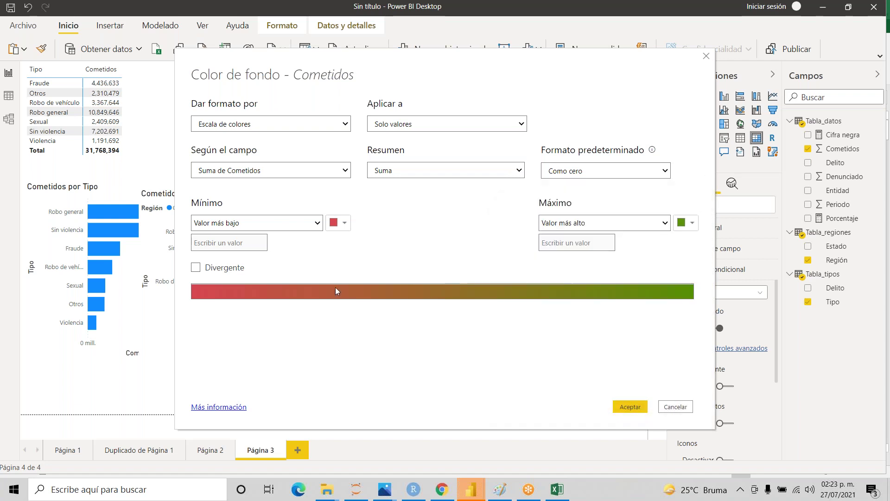
- Make the background colour scale diverging with the default yellow centre and apply it to the matrix
{"action": "left_click", "coordinate": [195, 268]}
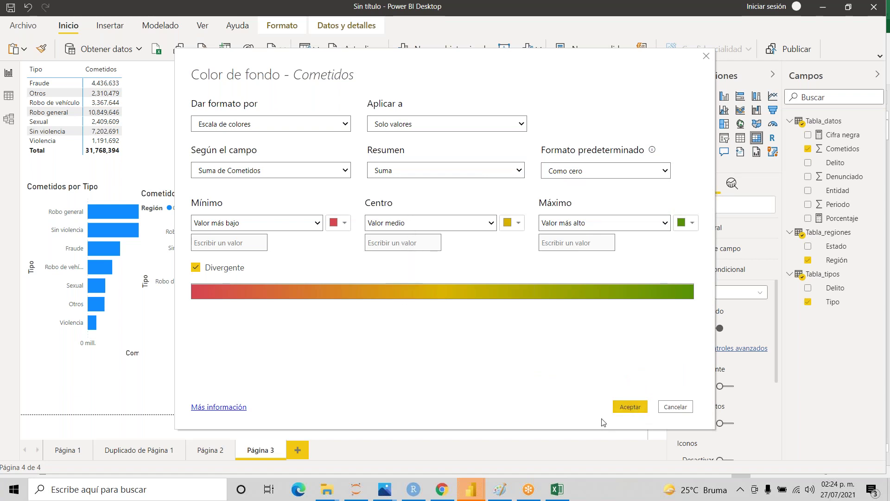
{"action": "left_click", "coordinate": [629, 407]}
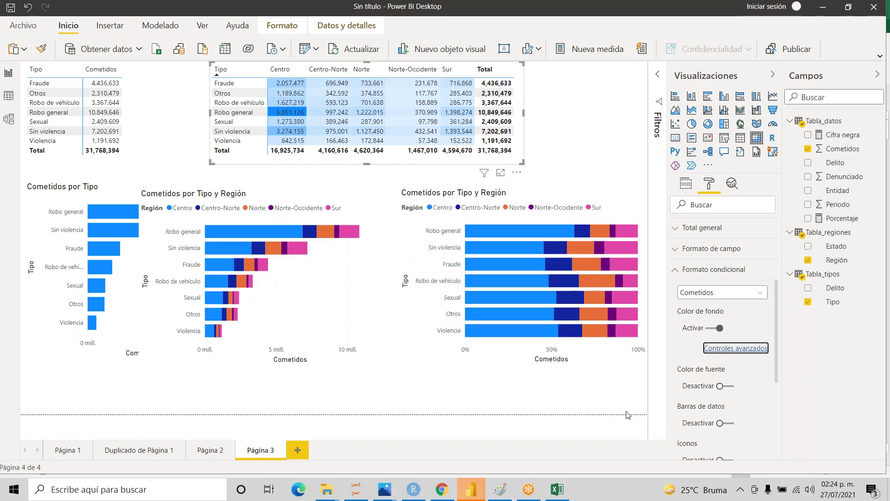
{"action": "left_click", "coordinate": [564, 120]}
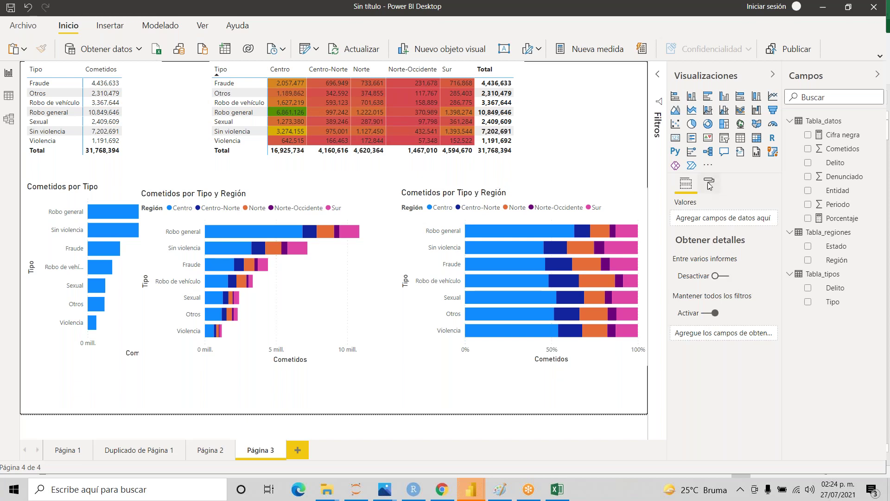
- Reopen the matrix's advanced background colour settings for Cometidos and set a custom minimum of 10000
{"action": "left_click", "coordinate": [249, 64]}
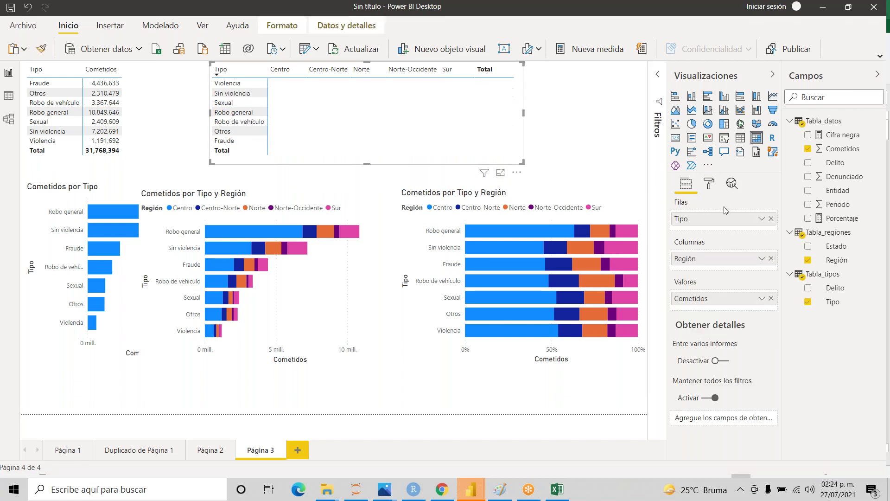
{"action": "left_click", "coordinate": [709, 183]}
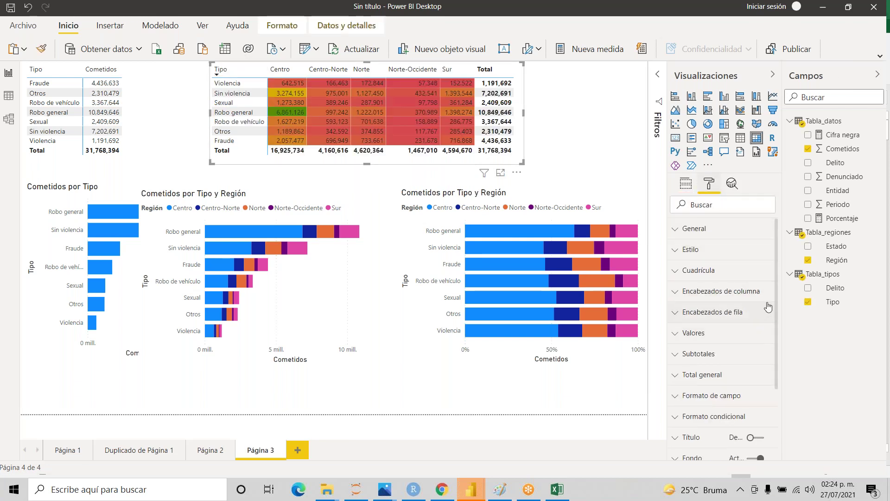
{"action": "scroll", "coordinate": [737, 366], "scroll_direction": "down", "scroll_amount": 3}
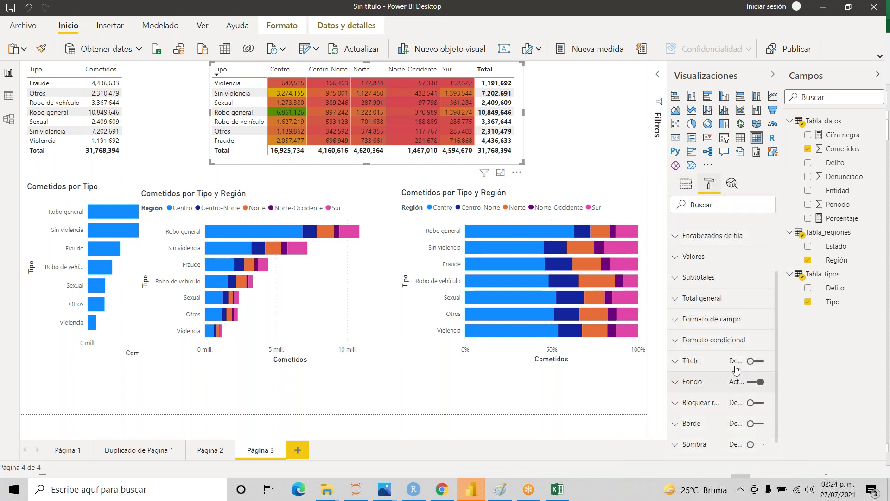
{"action": "left_click", "coordinate": [679, 342]}
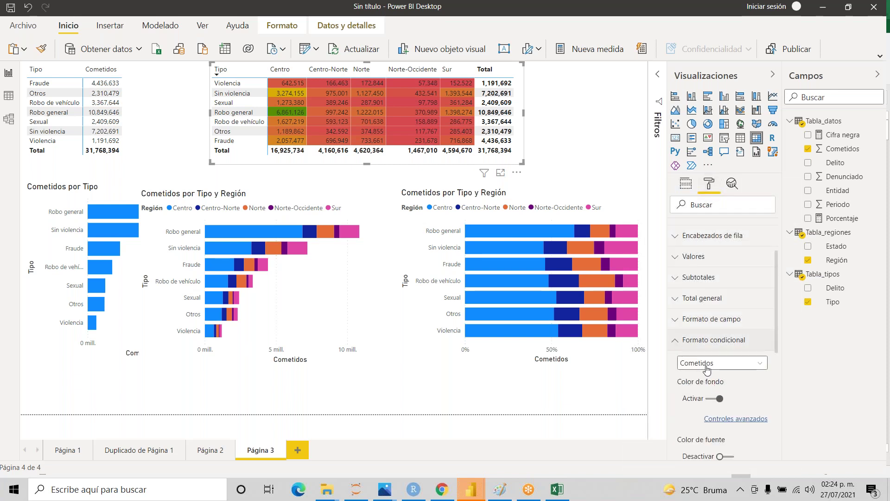
{"action": "left_click", "coordinate": [734, 419]}
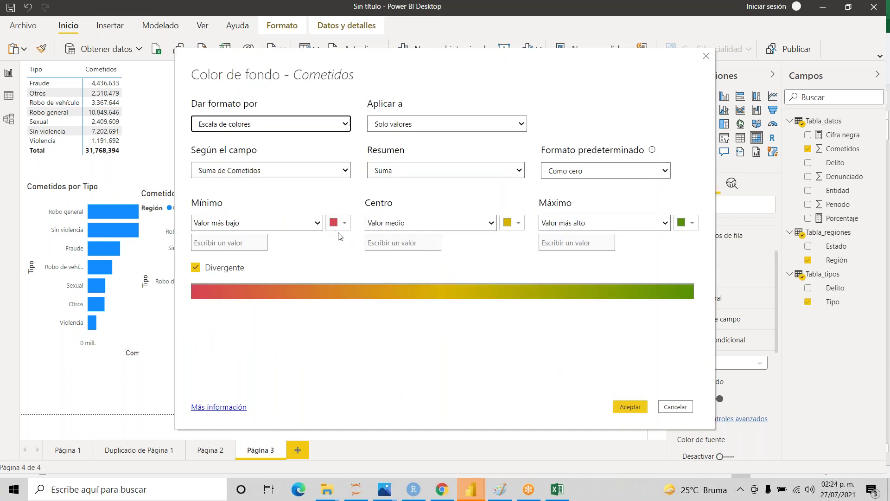
{"action": "left_click", "coordinate": [317, 223]}
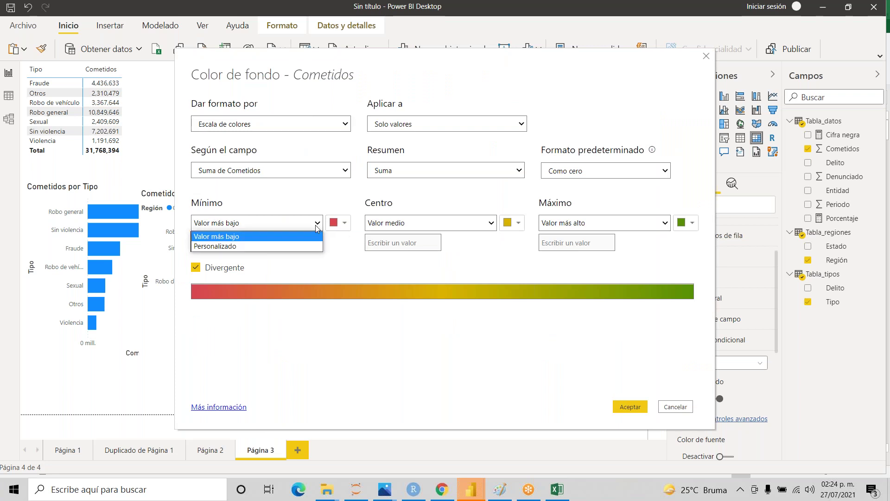
{"action": "left_click", "coordinate": [296, 245]}
{"action": "left_click", "coordinate": [250, 240]}
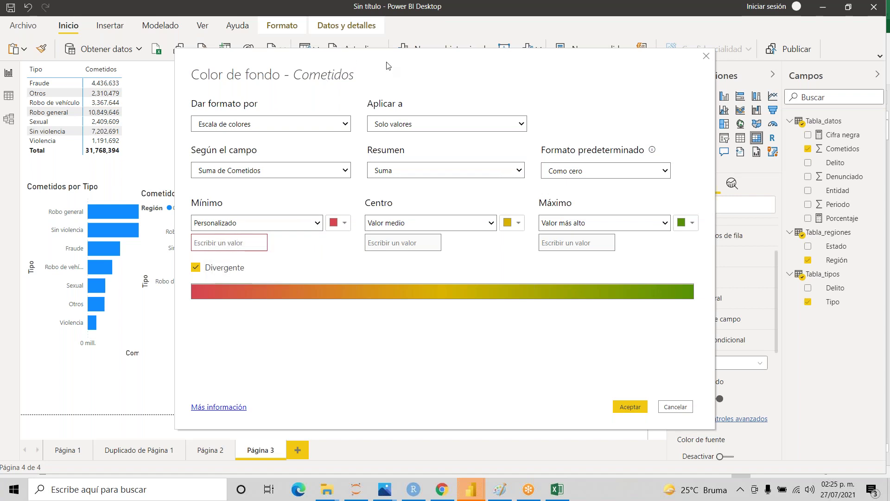
{"action": "left_click_drag", "start_coordinate": [367, 57], "coordinate": [498, 113]}
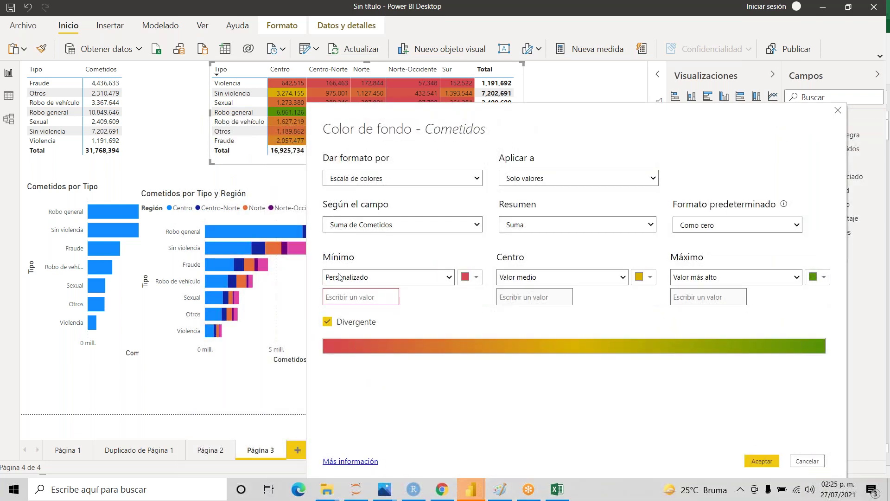
{"action": "left_click_drag", "start_coordinate": [525, 108], "coordinate": [519, 86]}
{"action": "left_click", "coordinate": [365, 278]}
{"action": "type", "text": "10000"}
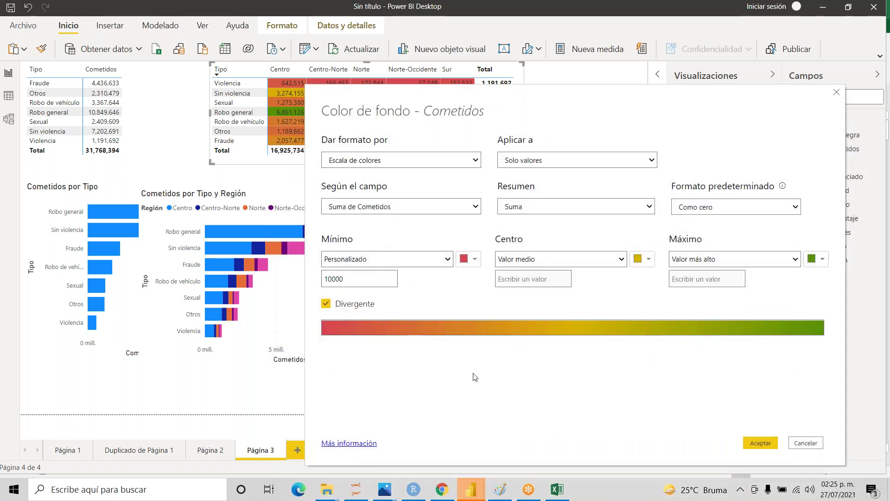
- Set a custom maximum of 1000000 for the background colour scale and apply it to the matrix
{"action": "left_click", "coordinate": [719, 260]}
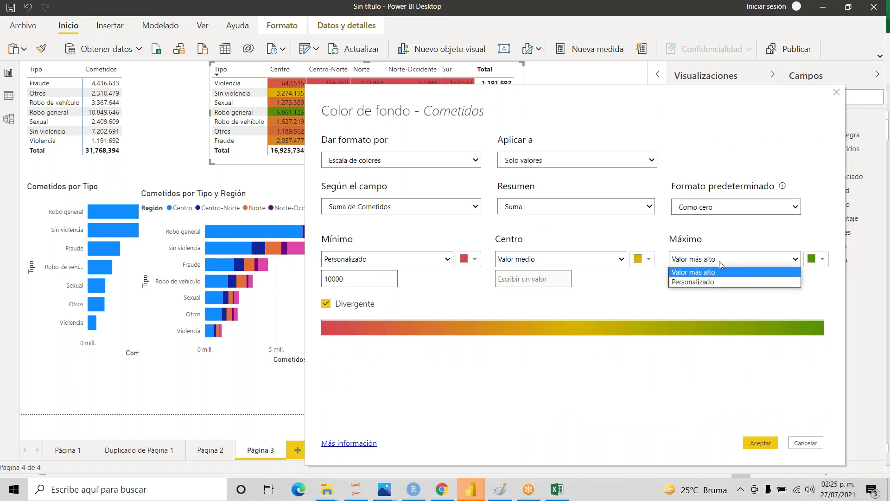
{"action": "left_click", "coordinate": [700, 280]}
{"action": "left_click", "coordinate": [697, 280]}
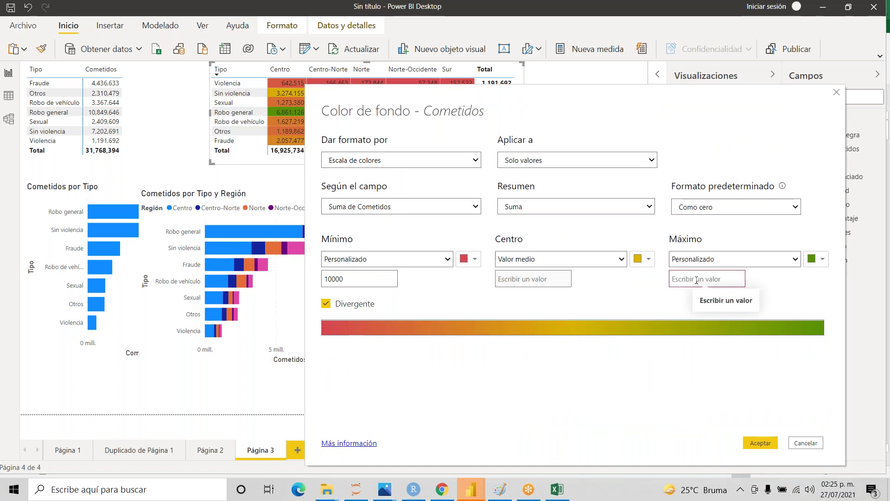
{"action": "type", "text": "1000000"}
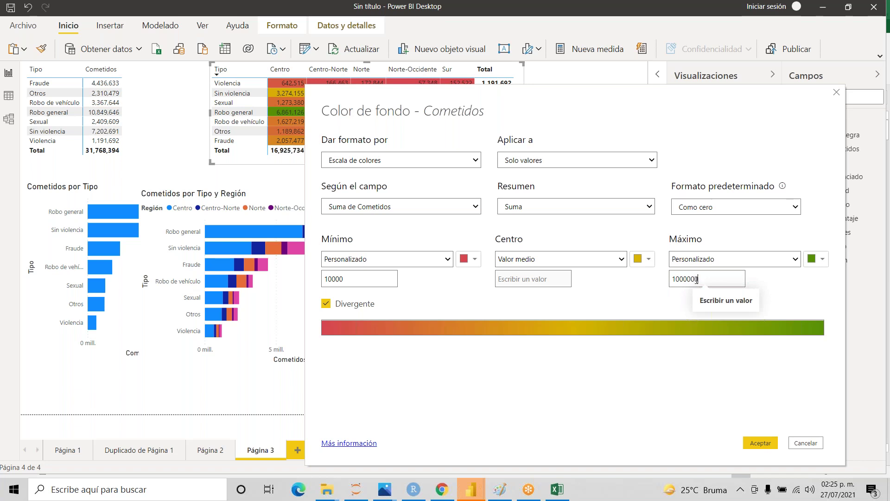
{"action": "left_click", "coordinate": [761, 442]}
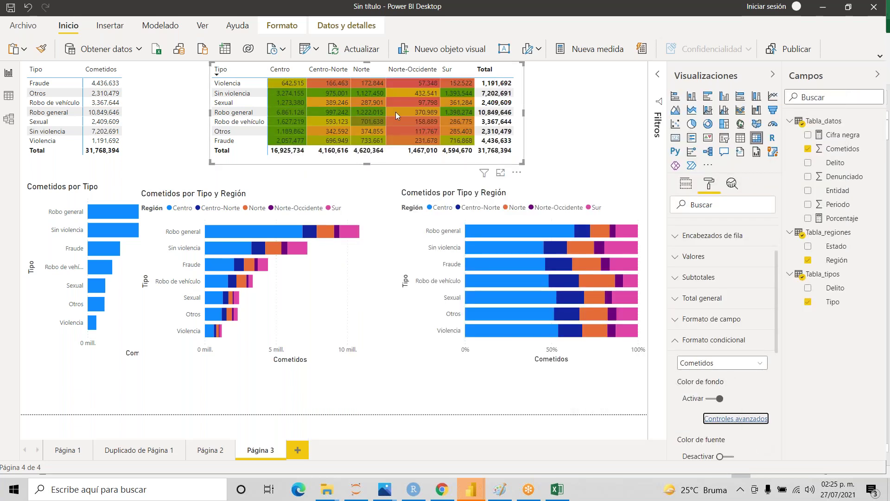
{"action": "left_click", "coordinate": [558, 118]}
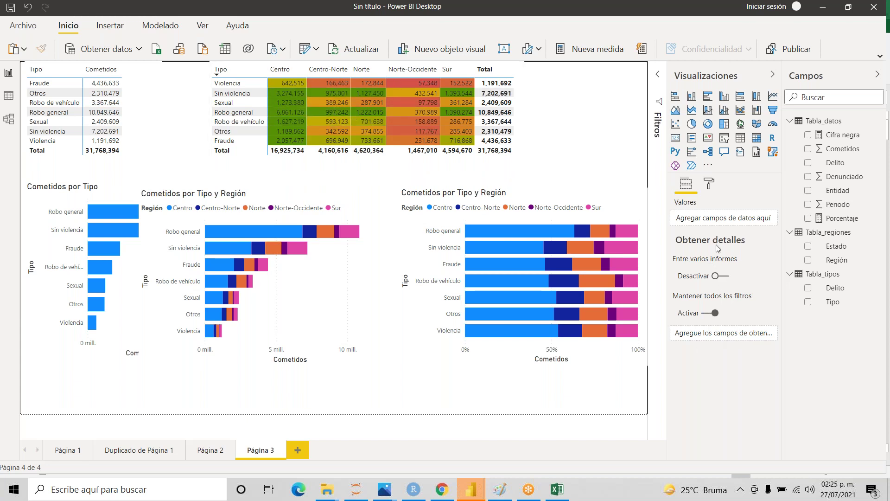
- Turn on conditional font colour for Cometidos in the matrix of Tipo by Región and open its advanced settings
{"action": "left_click", "coordinate": [709, 185]}
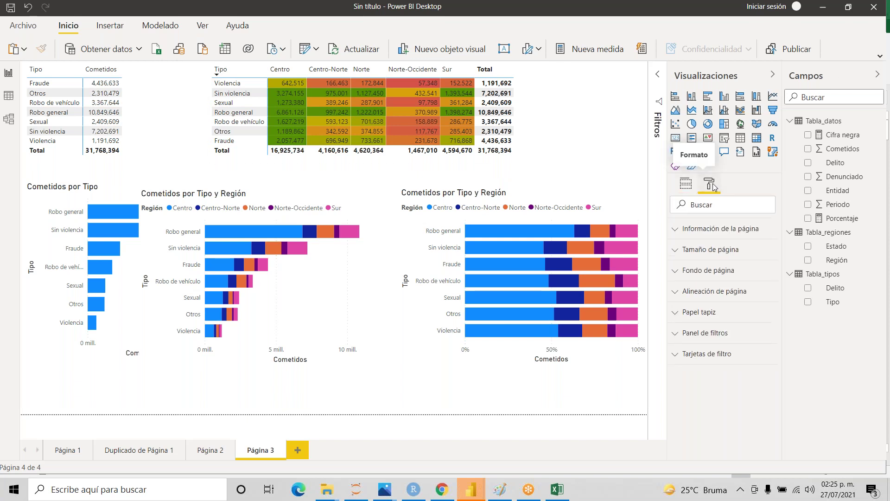
{"action": "left_click", "coordinate": [519, 75]}
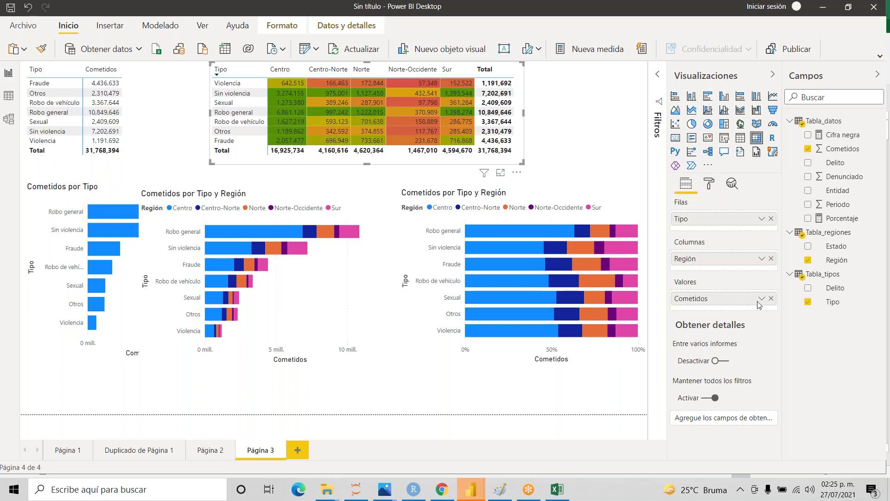
{"action": "left_click", "coordinate": [711, 185]}
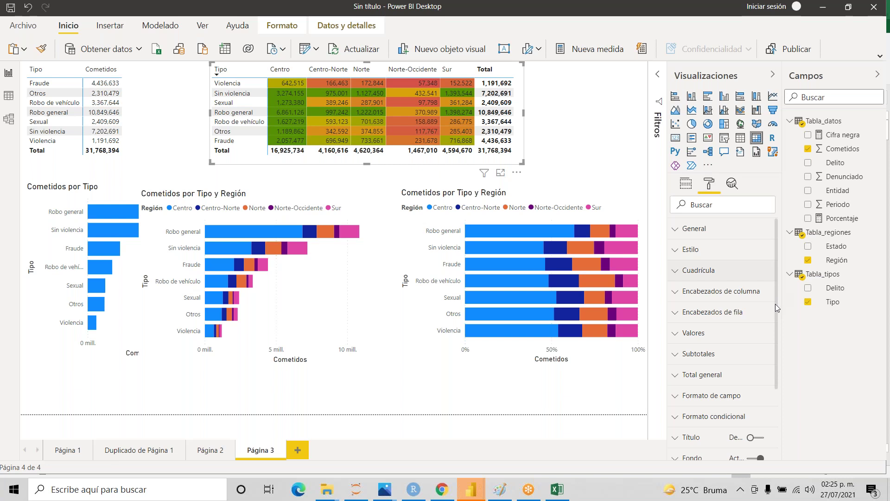
{"action": "left_click", "coordinate": [678, 423]}
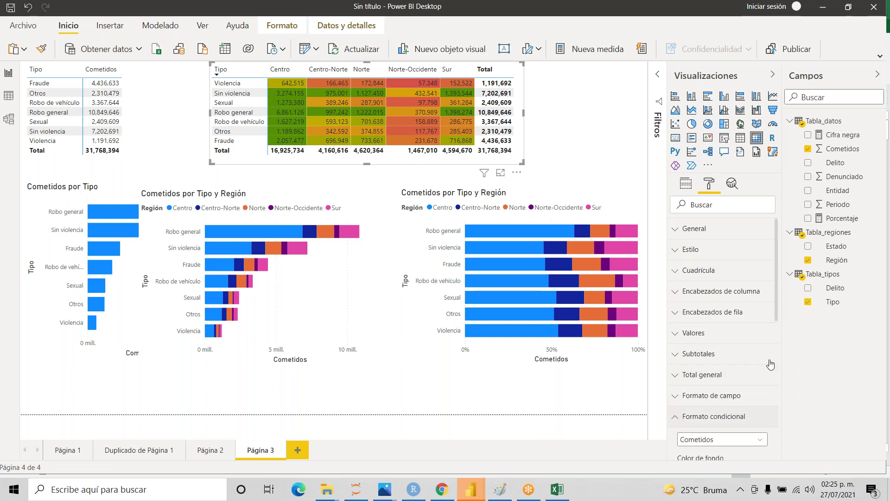
{"action": "left_click_drag", "start_coordinate": [777, 264], "coordinate": [778, 345]}
{"action": "left_click", "coordinate": [720, 340]}
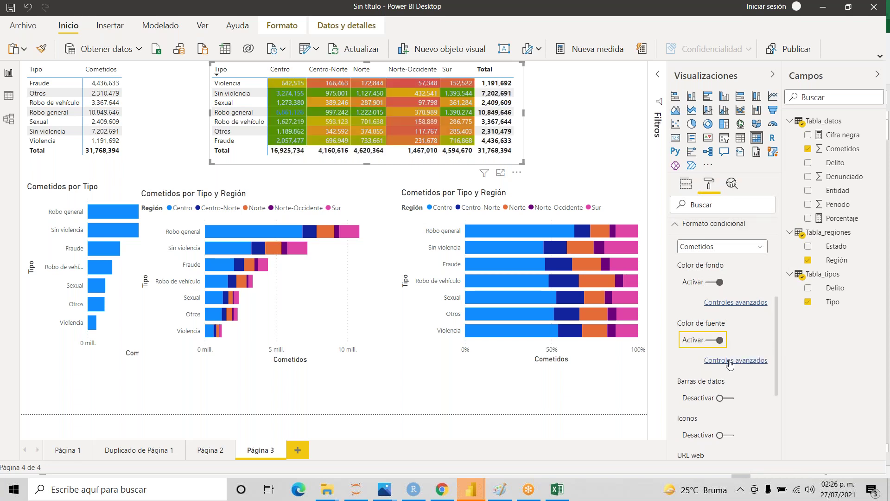
{"action": "left_click", "coordinate": [731, 361]}
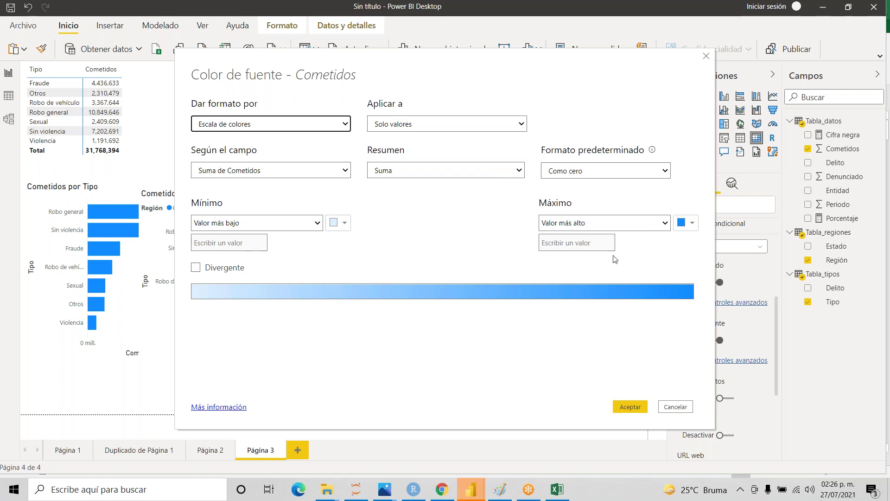
- Leave the font color settings and review the minimum, center and maximum of the background color scale for Cometidos
{"action": "left_click", "coordinate": [675, 407]}
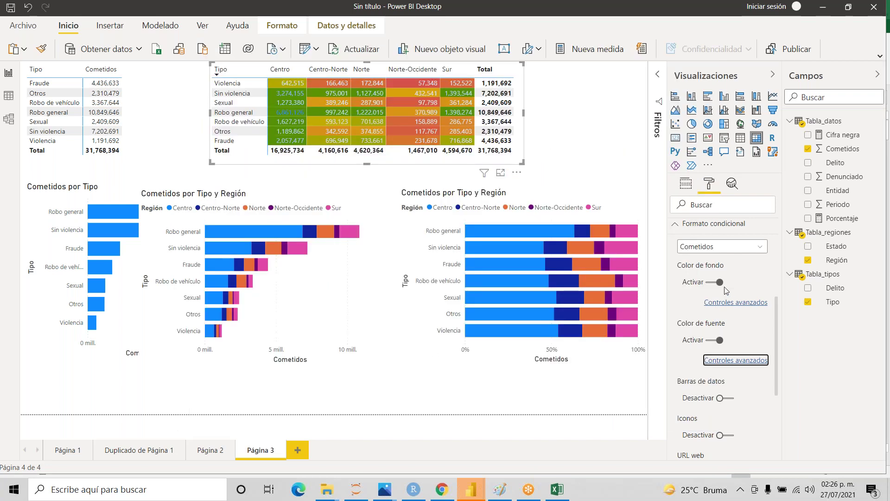
{"action": "left_click", "coordinate": [736, 303]}
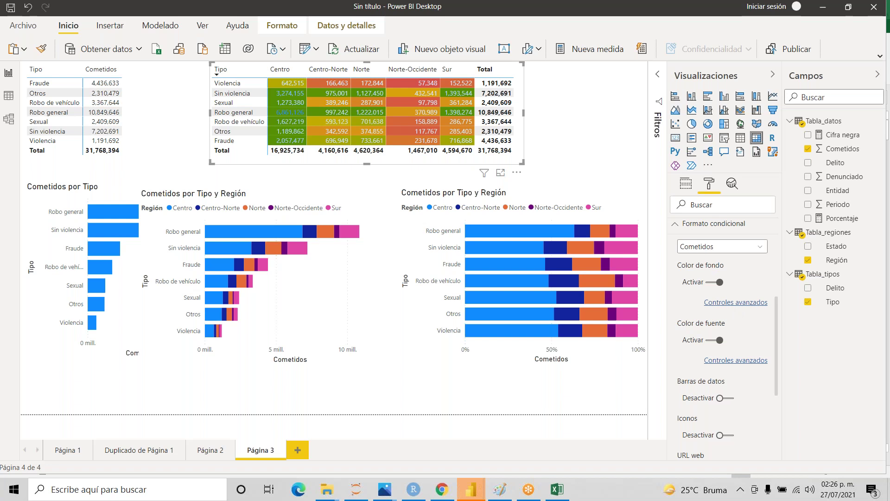
{"action": "left_click", "coordinate": [344, 223]}
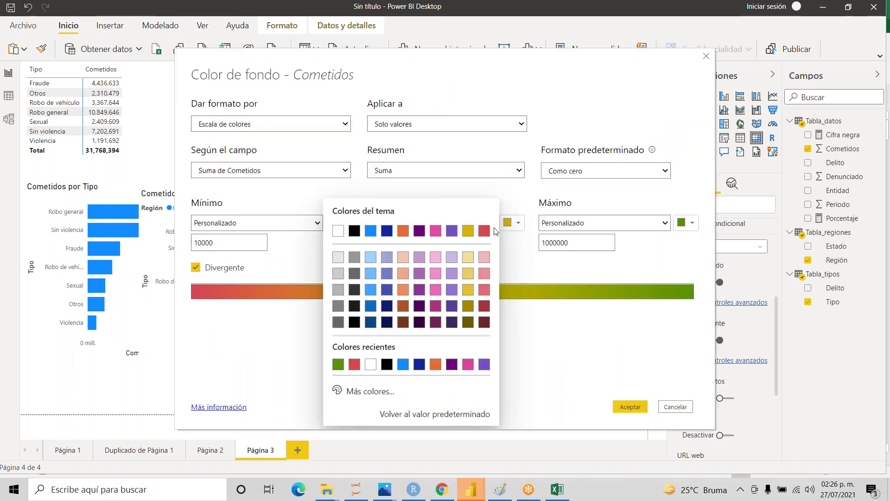
{"action": "left_click", "coordinate": [400, 196]}
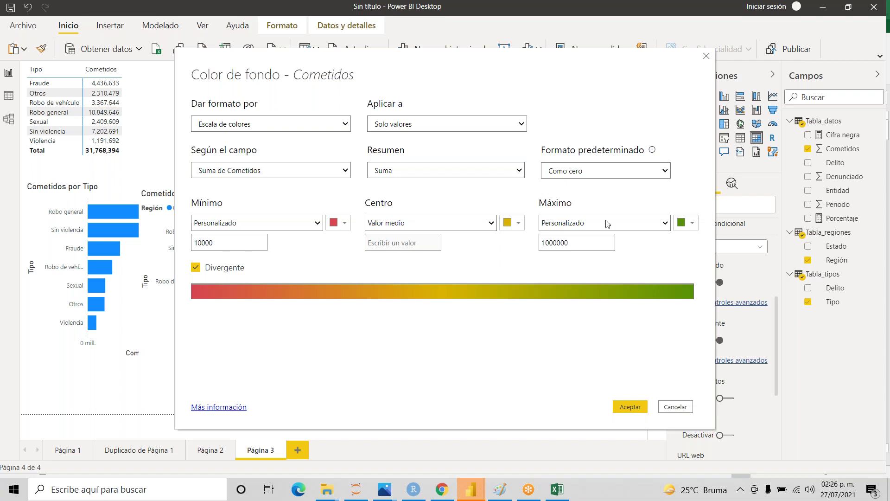
{"action": "left_click", "coordinate": [688, 224]}
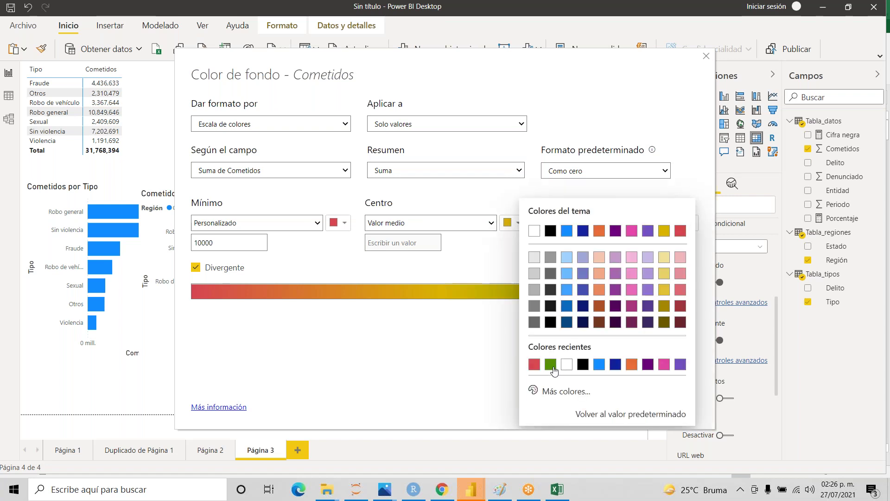
{"action": "left_click", "coordinate": [694, 180]}
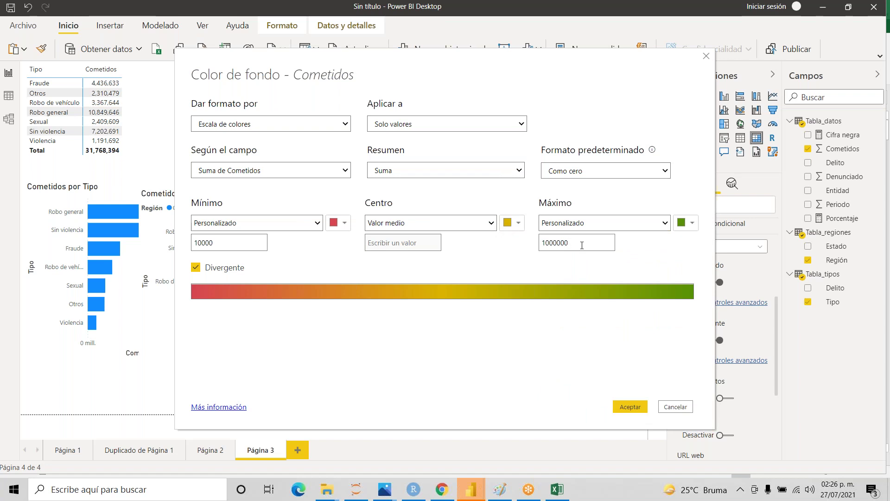
{"action": "left_click", "coordinate": [518, 223]}
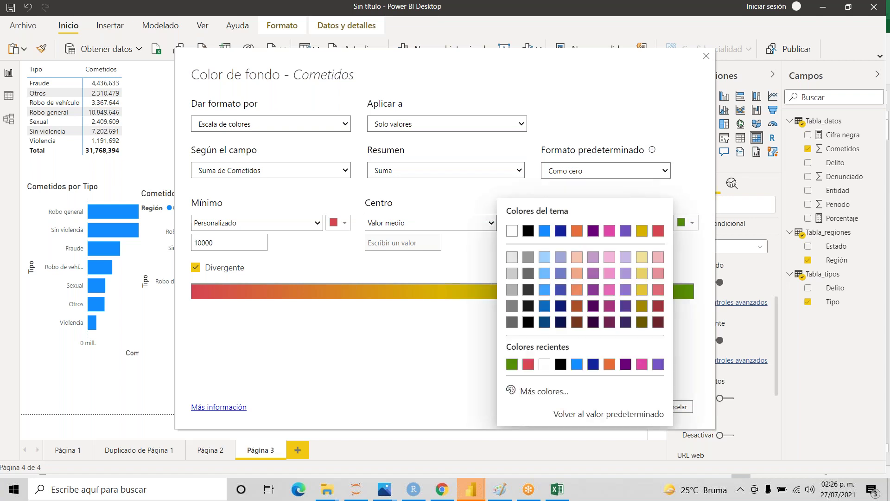
{"action": "left_click", "coordinate": [515, 223]}
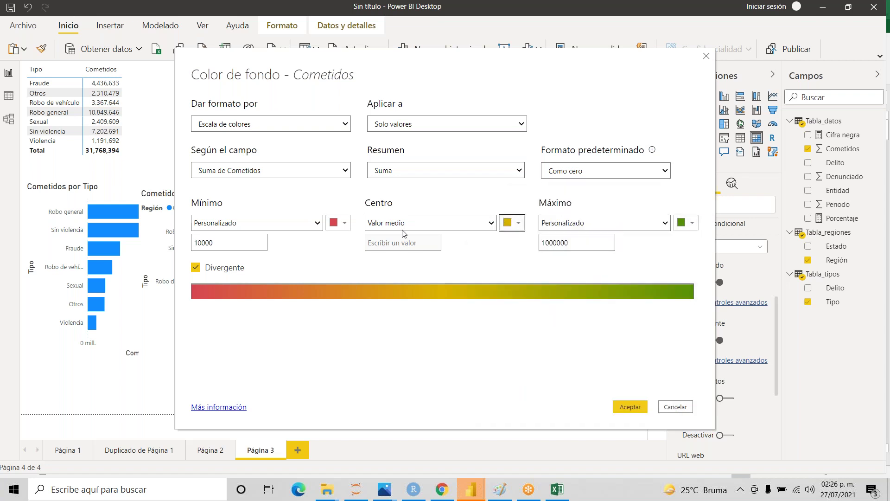
{"action": "left_click", "coordinate": [629, 408]}
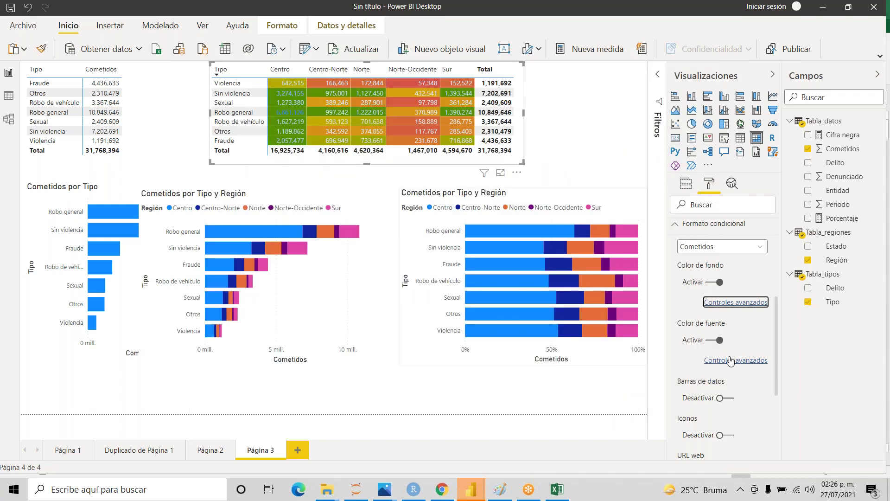
- Set the minimum of the Cometidos font color scale to red with a custom value of 10000
{"action": "left_click", "coordinate": [712, 358]}
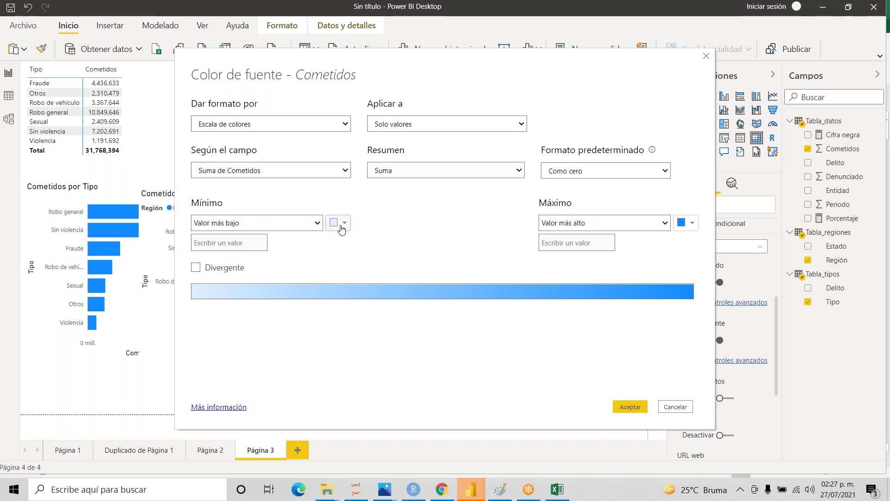
{"action": "left_click", "coordinate": [334, 223]}
{"action": "left_click", "coordinate": [484, 230]}
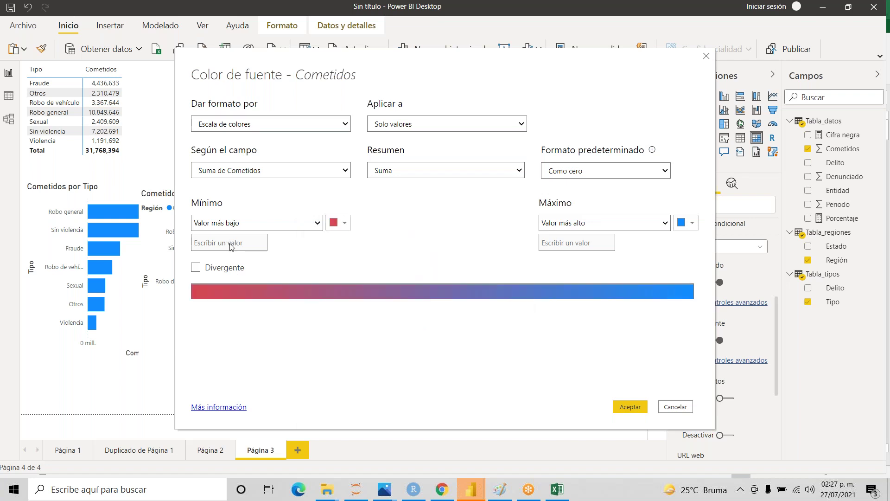
{"action": "left_click", "coordinate": [317, 223]}
{"action": "left_click", "coordinate": [271, 247]}
{"action": "left_click", "coordinate": [241, 243]}
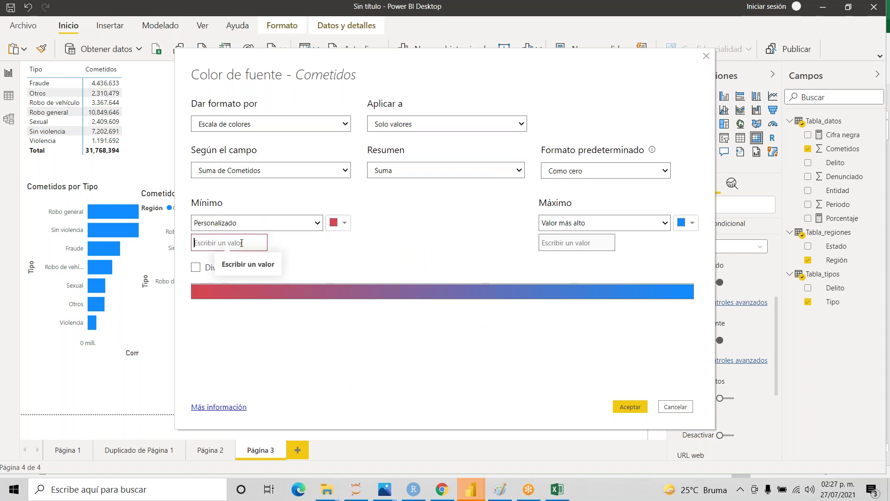
{"action": "type", "text": "10000"}
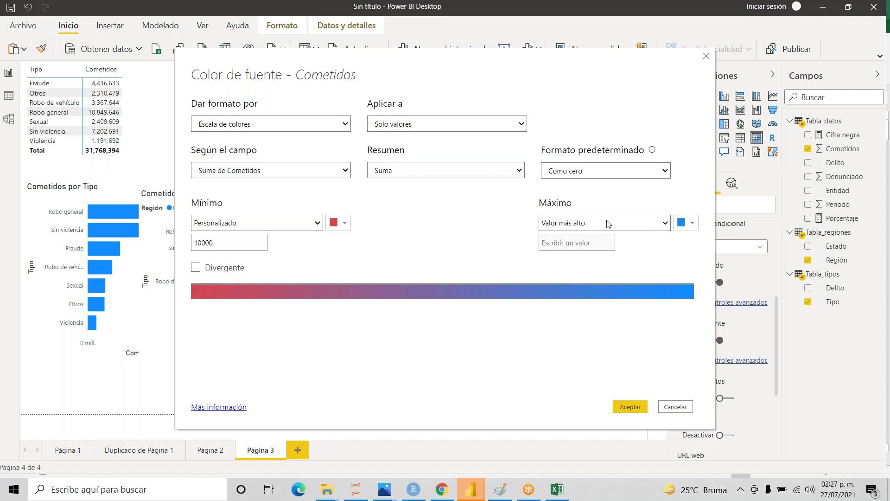
- Set the font color scale's maximum to green at a custom value of 1000000 and apply it as a diverging scale
{"action": "left_click", "coordinate": [657, 225]}
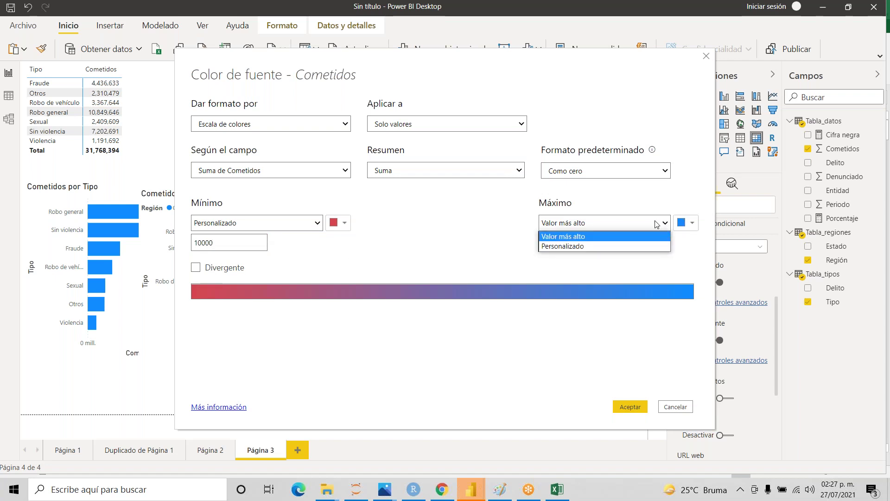
{"action": "left_click", "coordinate": [619, 246]}
{"action": "left_click", "coordinate": [592, 246]}
{"action": "type", "text": "1000000"}
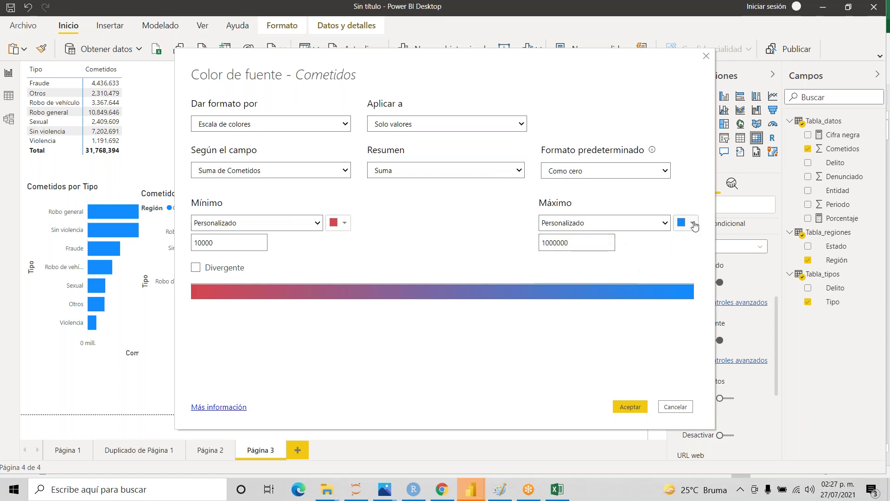
{"action": "left_click", "coordinate": [694, 224]}
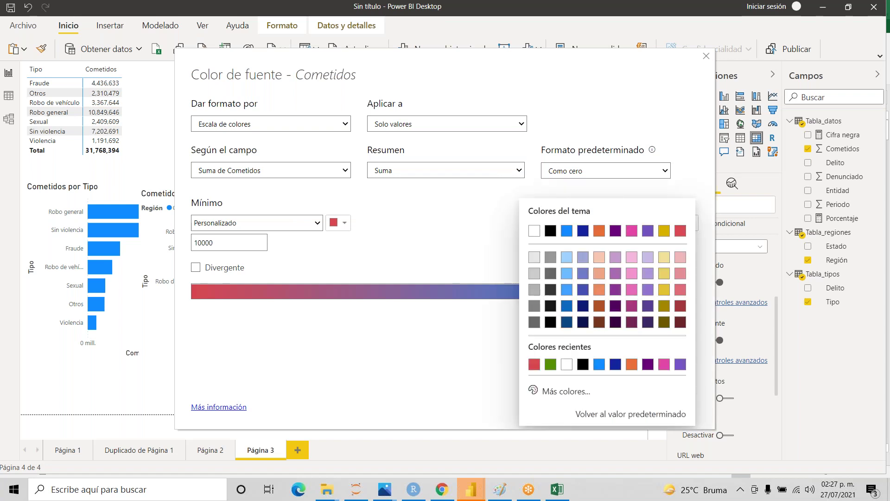
{"action": "left_click", "coordinate": [550, 365]}
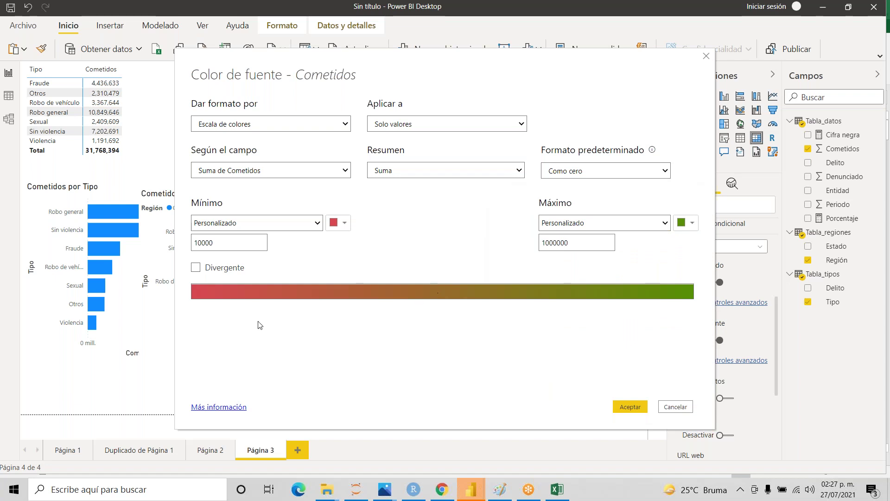
{"action": "left_click", "coordinate": [195, 268]}
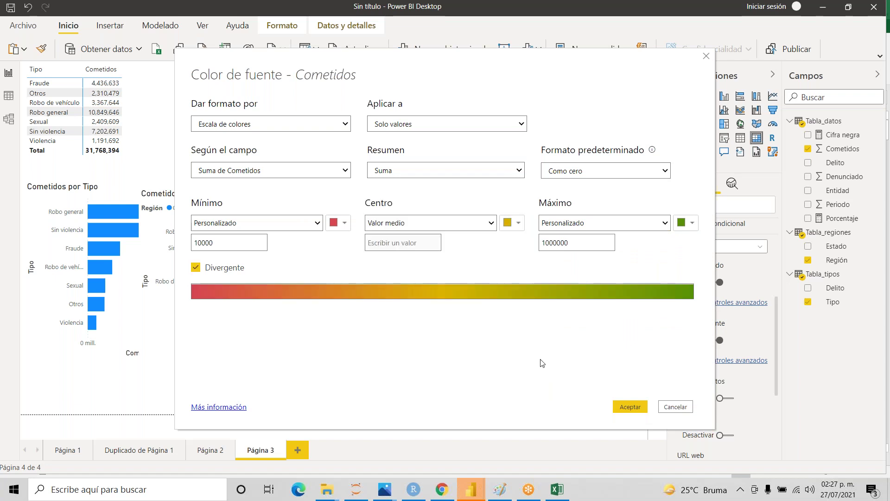
{"action": "left_click", "coordinate": [627, 410]}
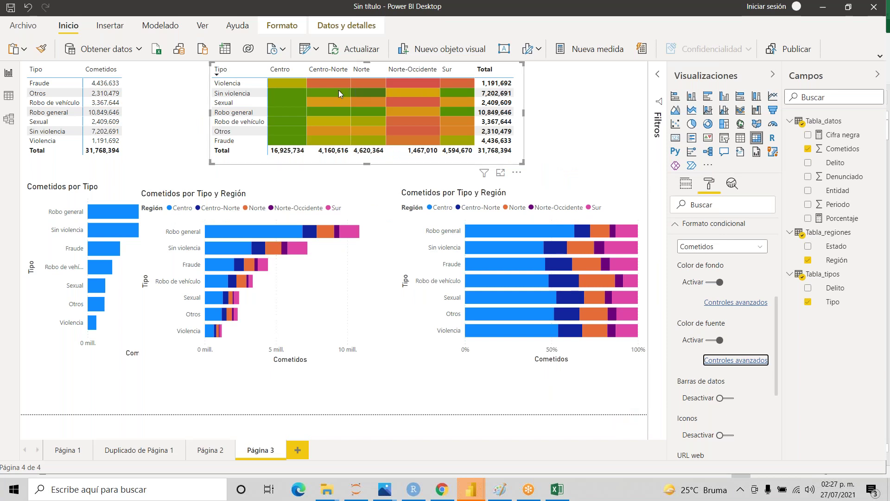
{"action": "left_click", "coordinate": [549, 101]}
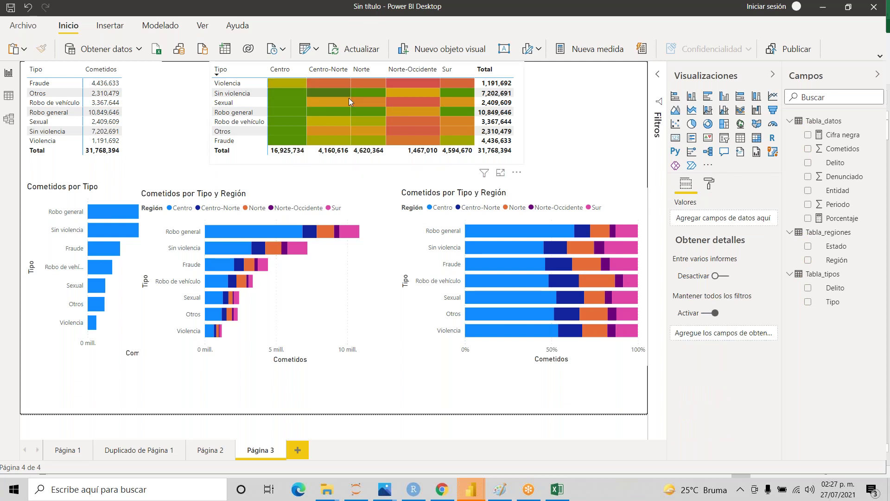
- Sort the matrix by Tipo in ascending order and replace Tipo with Delito from Tabla_tipos as its row field
{"action": "mouse_move", "coordinate": [422, 121]}
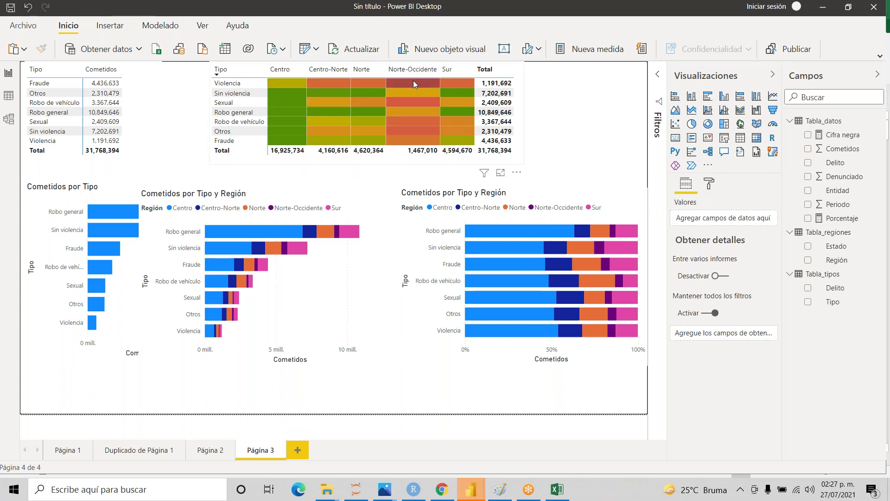
{"action": "mouse_move", "coordinate": [404, 104]}
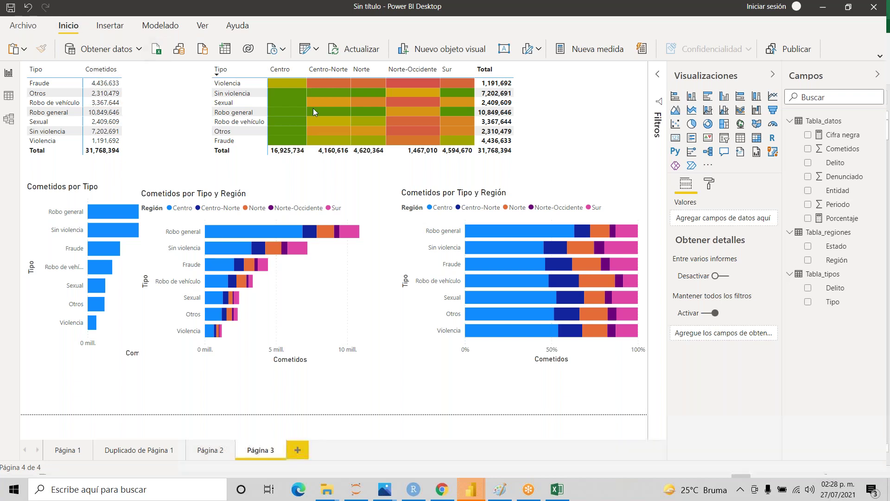
{"action": "mouse_move", "coordinate": [466, 124]}
{"action": "left_click", "coordinate": [246, 69]}
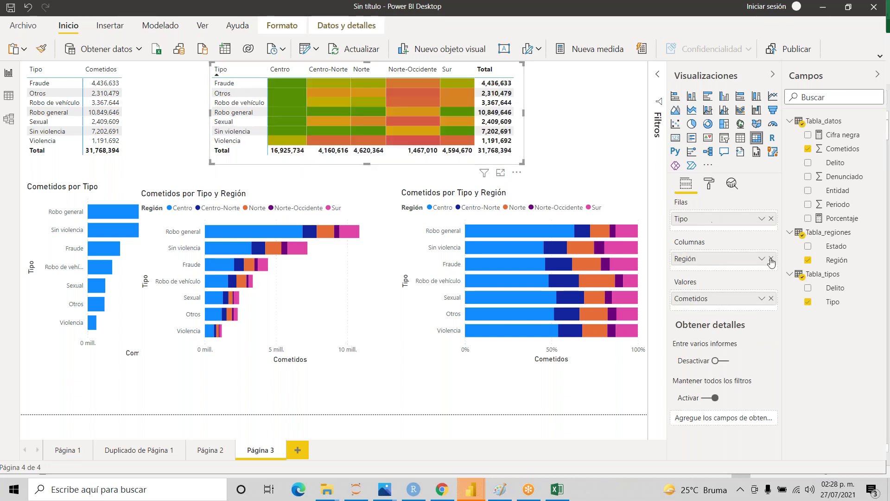
{"action": "left_click_drag", "start_coordinate": [832, 293], "coordinate": [705, 229]}
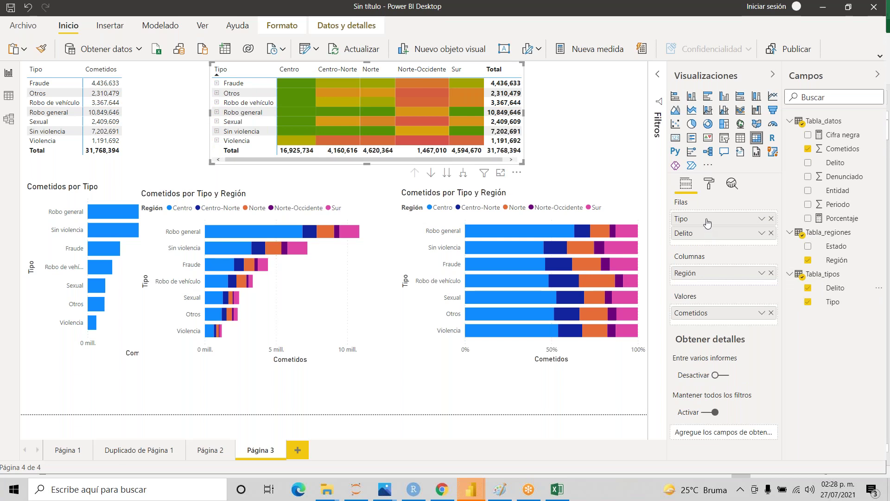
{"action": "left_click", "coordinate": [771, 218]}
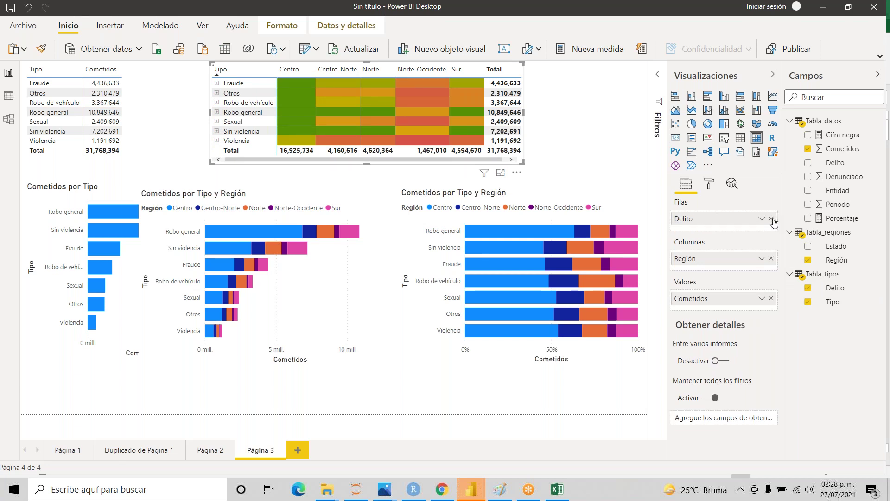
- Enlarge the matrix downward and make room by narrowing the stacked bar chart and moving the 100% stacked bar chart down
{"action": "left_click_drag", "start_coordinate": [522, 164], "coordinate": [519, 255]}
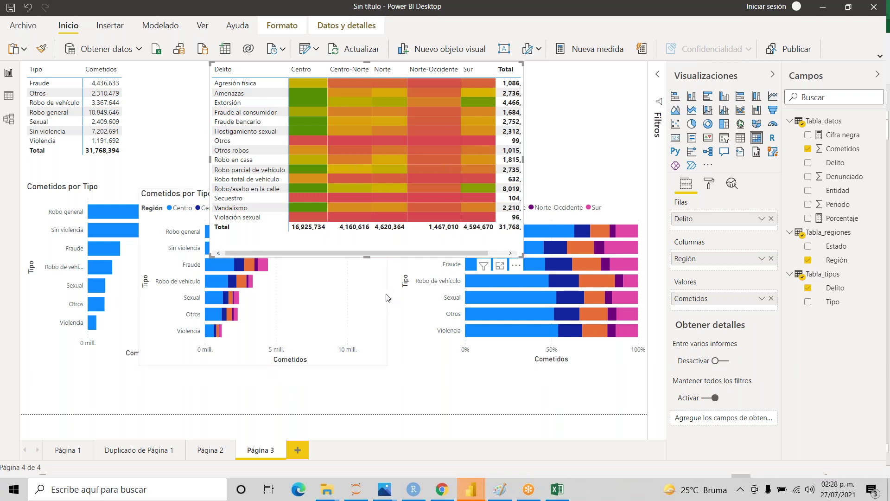
{"action": "left_click", "coordinate": [384, 308]}
{"action": "left_click_drag", "start_coordinate": [386, 307], "coordinate": [204, 275]}
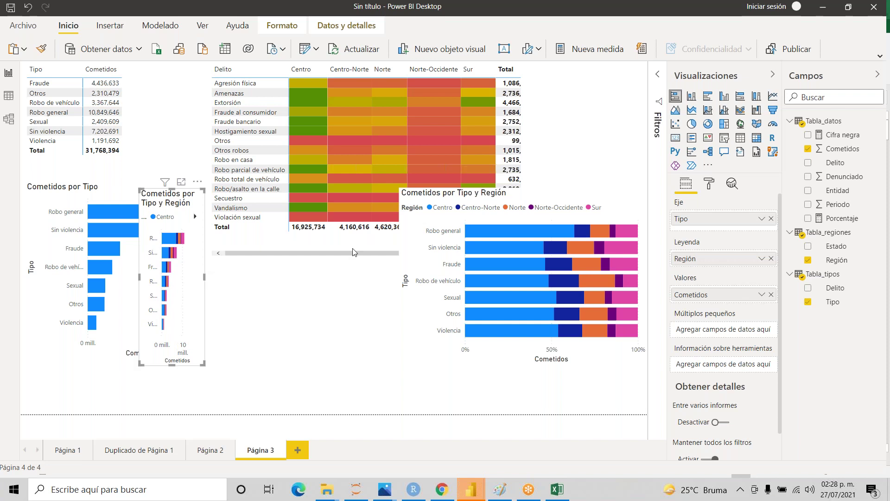
{"action": "left_click_drag", "start_coordinate": [569, 200], "coordinate": [572, 274]}
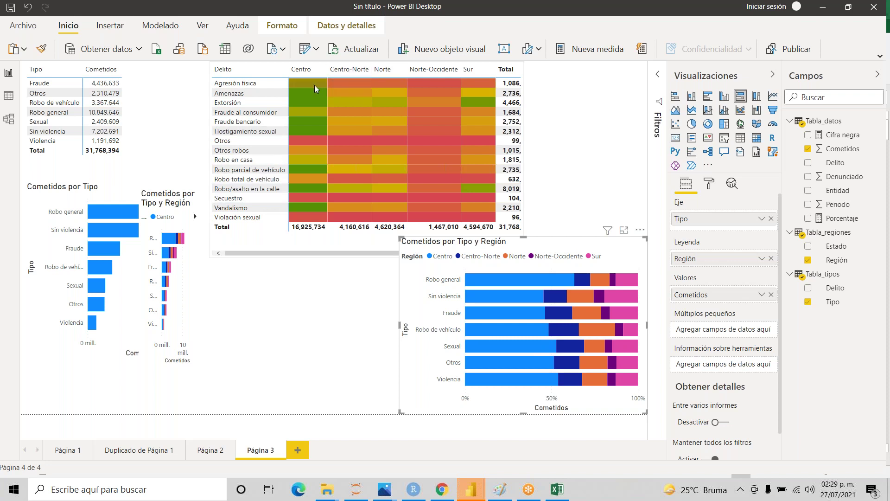
- Change the minimum color of the matrix's Cometidos background color scale to green
{"action": "mouse_move", "coordinate": [501, 142]}
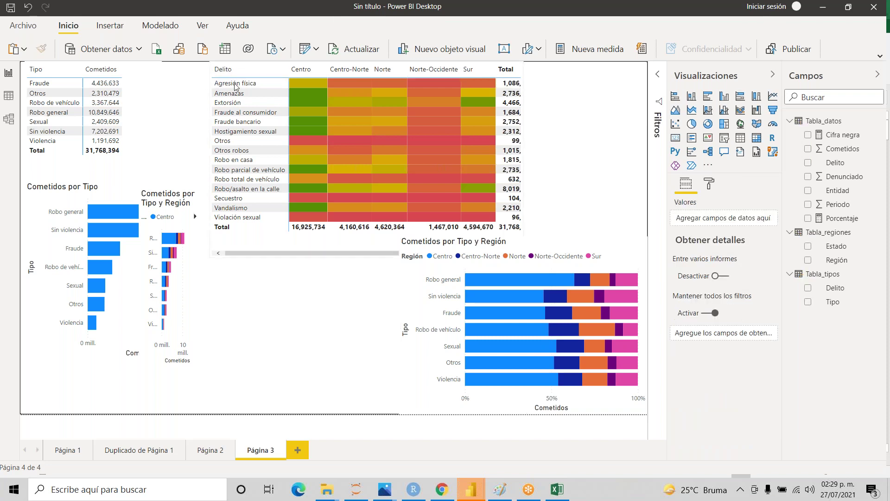
{"action": "left_click", "coordinate": [250, 64]}
{"action": "left_click", "coordinate": [249, 67]}
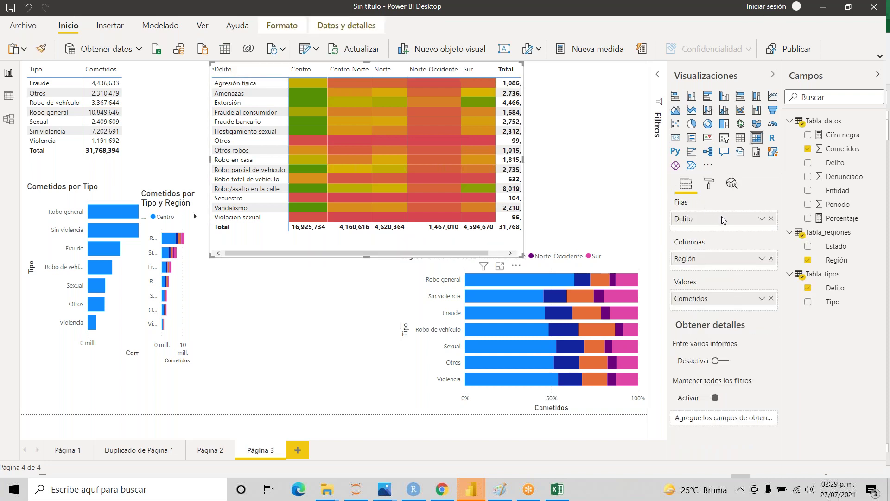
{"action": "left_click", "coordinate": [710, 183]}
{"action": "left_click_drag", "start_coordinate": [776, 291], "coordinate": [775, 359]}
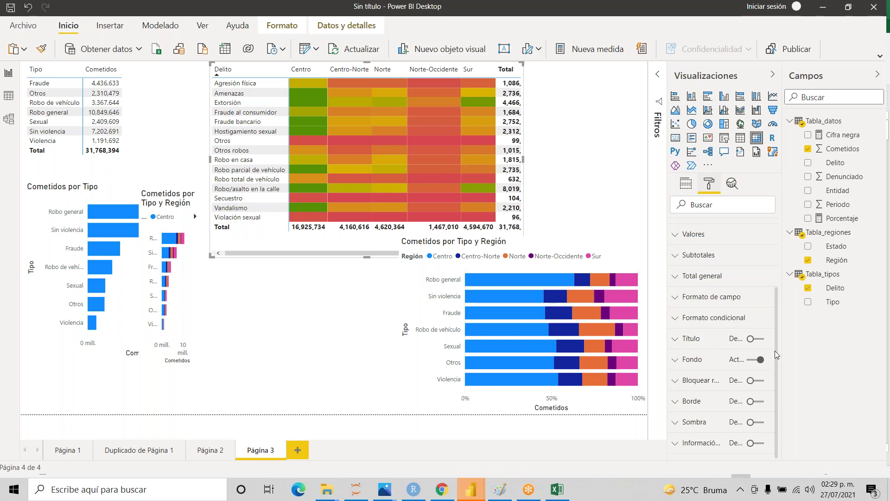
{"action": "left_click", "coordinate": [682, 324]}
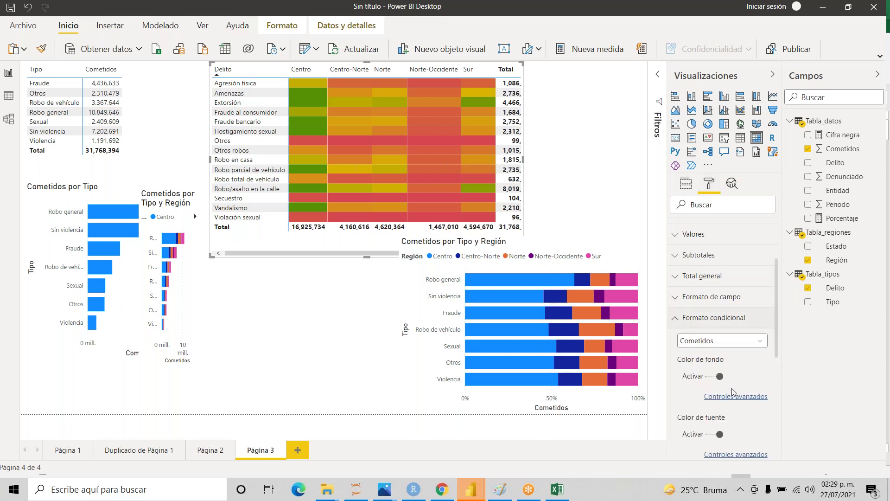
{"action": "left_click", "coordinate": [745, 398]}
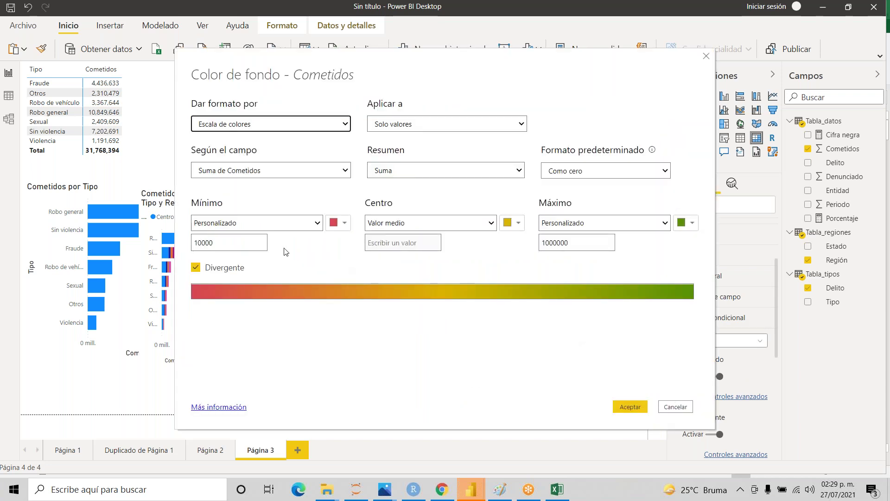
{"action": "left_click", "coordinate": [342, 225]}
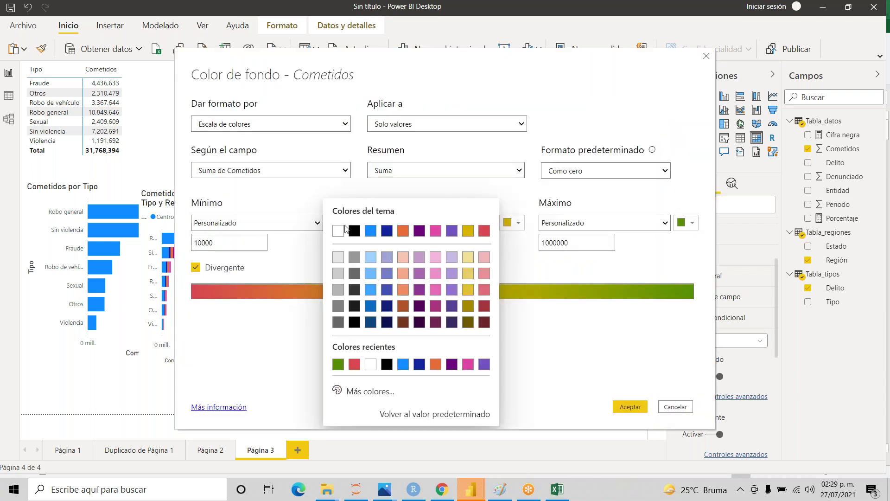
{"action": "left_click", "coordinate": [338, 364]}
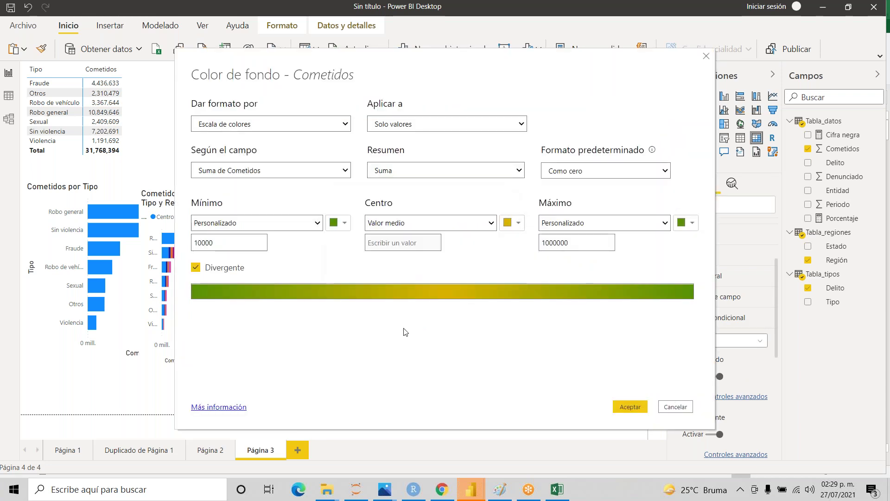
- Change the maximum color of the matrix's Cometidos background color scale to red and apply the scale
{"action": "left_click", "coordinate": [691, 223]}
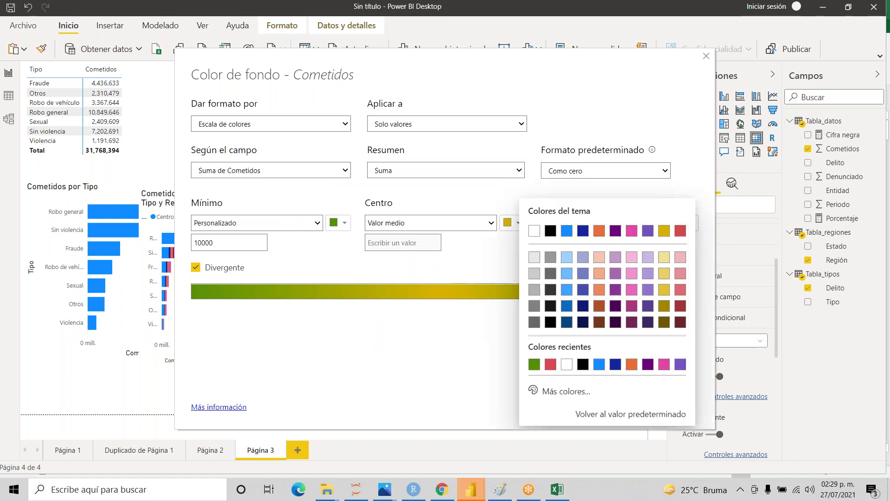
{"action": "left_click", "coordinate": [551, 364]}
{"action": "left_click", "coordinate": [626, 407]}
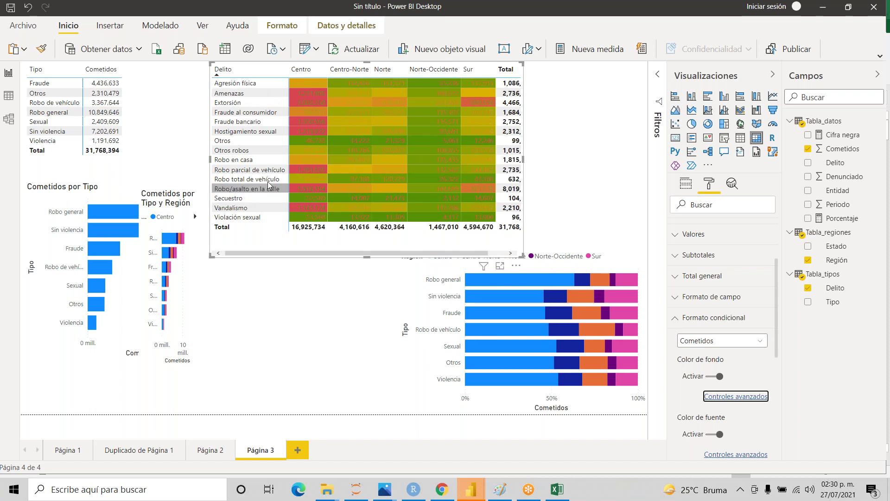
- Sort the matrix by Delito in descending order and filter Delito to the top 5 by Cometidos
{"action": "left_click", "coordinate": [268, 68]}
{"action": "left_click", "coordinate": [658, 76]}
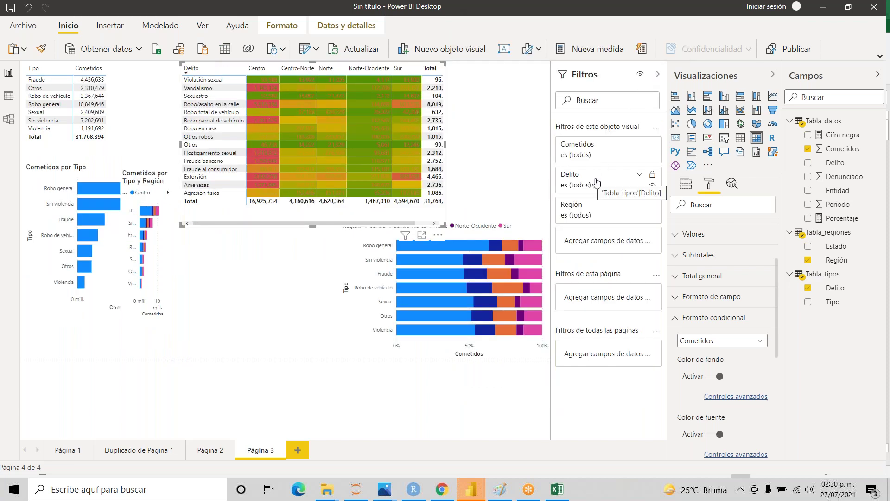
{"action": "left_click", "coordinate": [641, 176]}
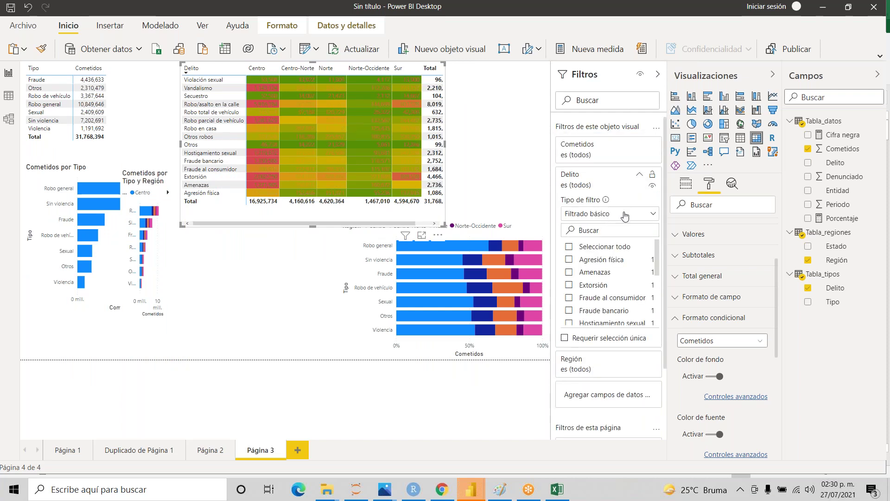
{"action": "left_click", "coordinate": [647, 215]}
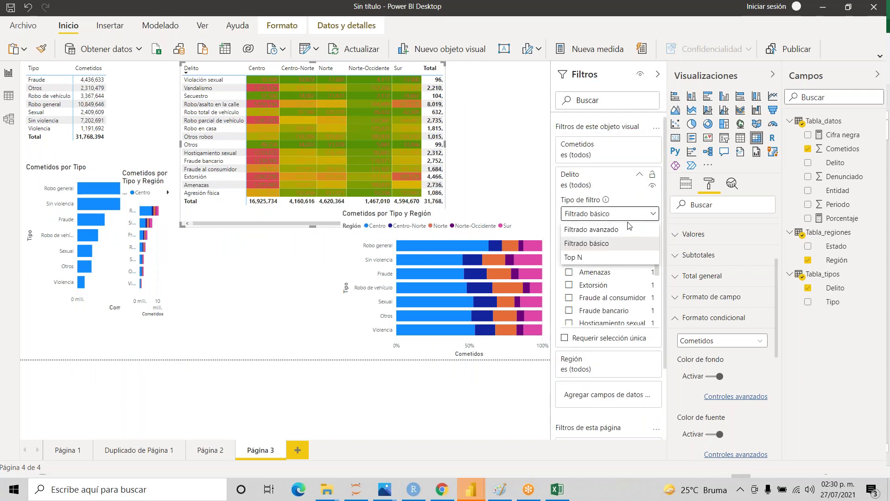
{"action": "left_click", "coordinate": [582, 258]}
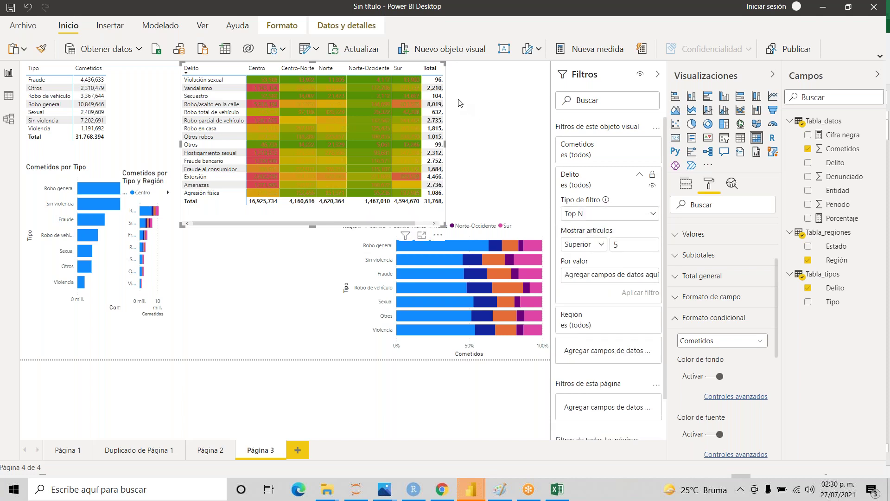
{"action": "left_click_drag", "start_coordinate": [839, 149], "coordinate": [603, 274]}
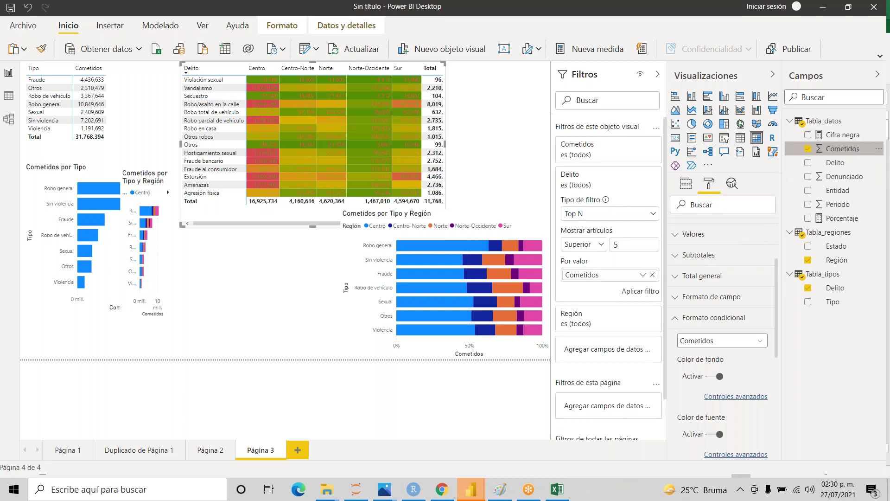
{"action": "left_click", "coordinate": [640, 291]}
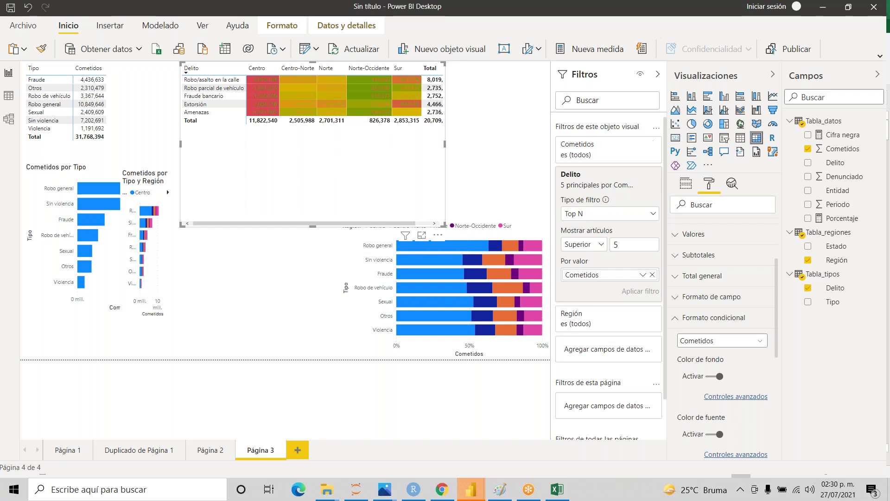
{"action": "left_click", "coordinate": [658, 76]}
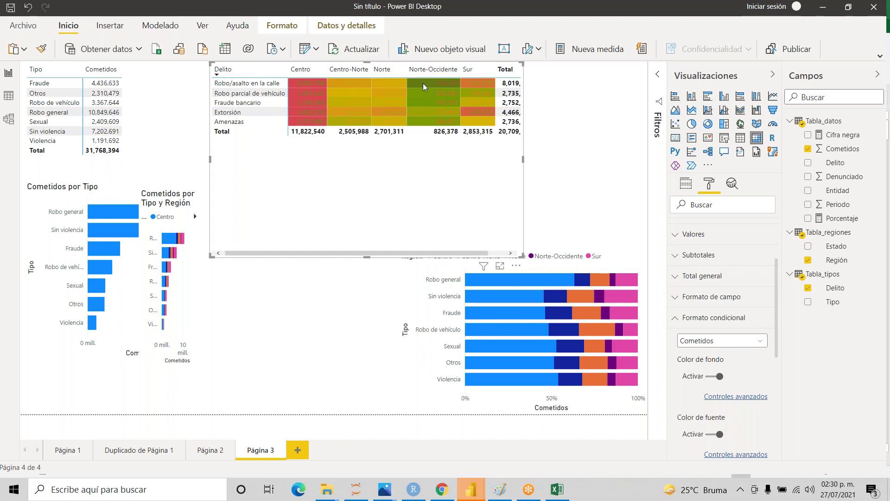
- Invert the Cometidos background color scale by setting its minimum color to red and its maximum color to green
{"action": "mouse_move", "coordinate": [424, 82]}
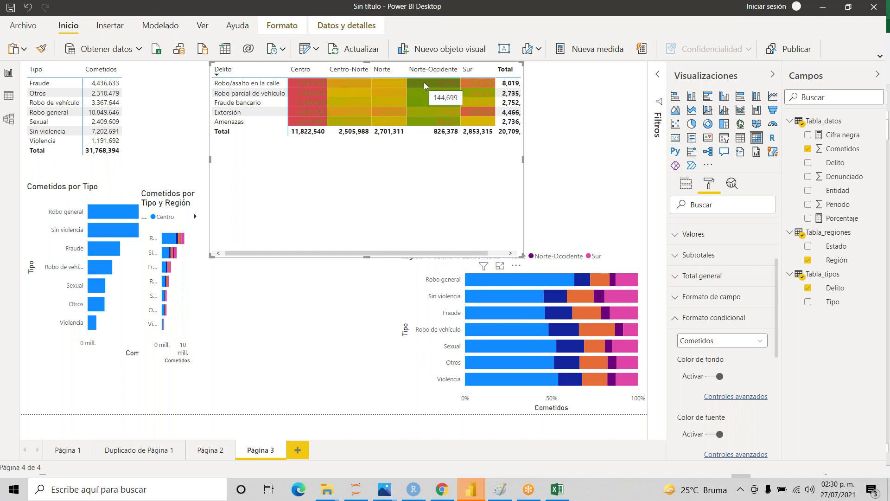
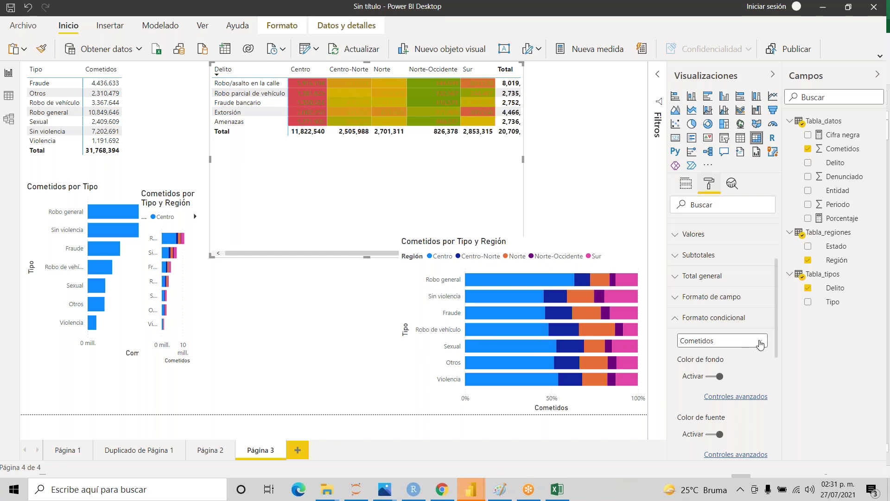
{"action": "left_click", "coordinate": [740, 397]}
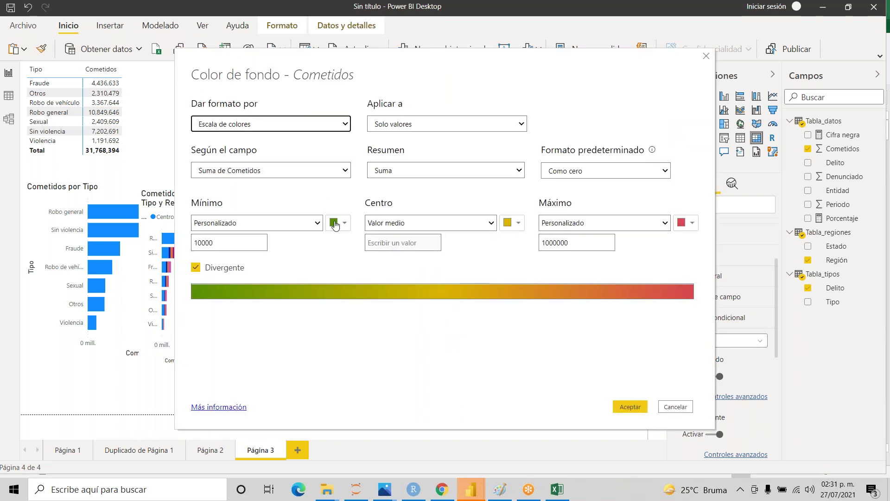
{"action": "left_click", "coordinate": [341, 223]}
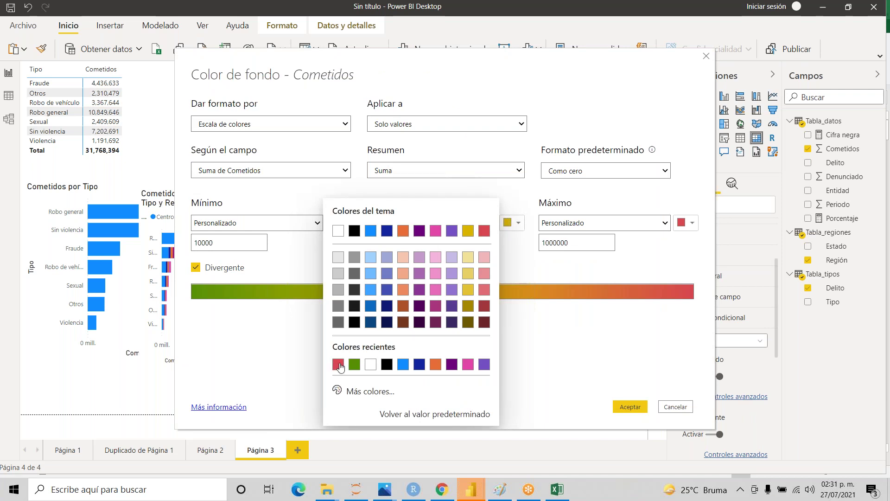
{"action": "left_click", "coordinate": [338, 364]}
{"action": "left_click", "coordinate": [694, 224]}
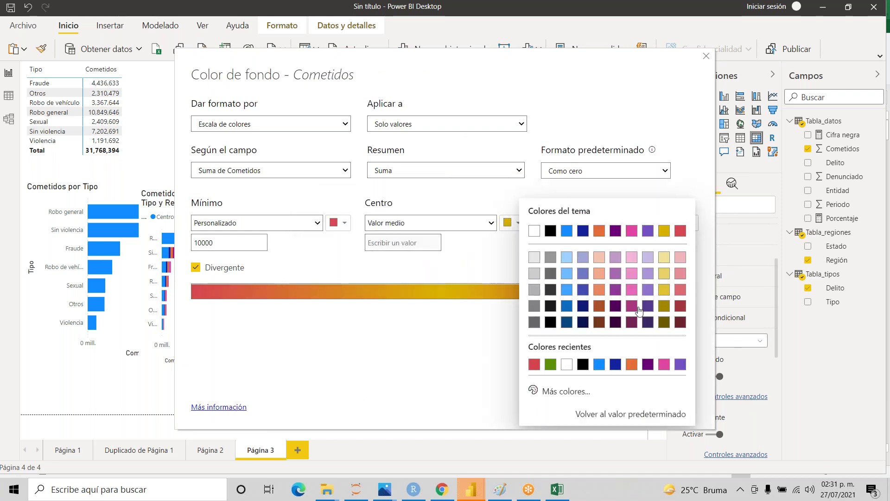
{"action": "left_click", "coordinate": [551, 365]}
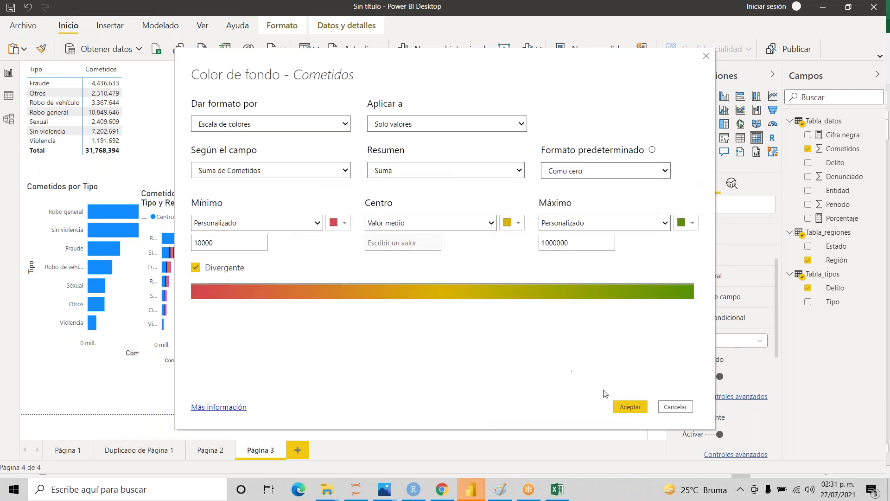
{"action": "left_click", "coordinate": [630, 407]}
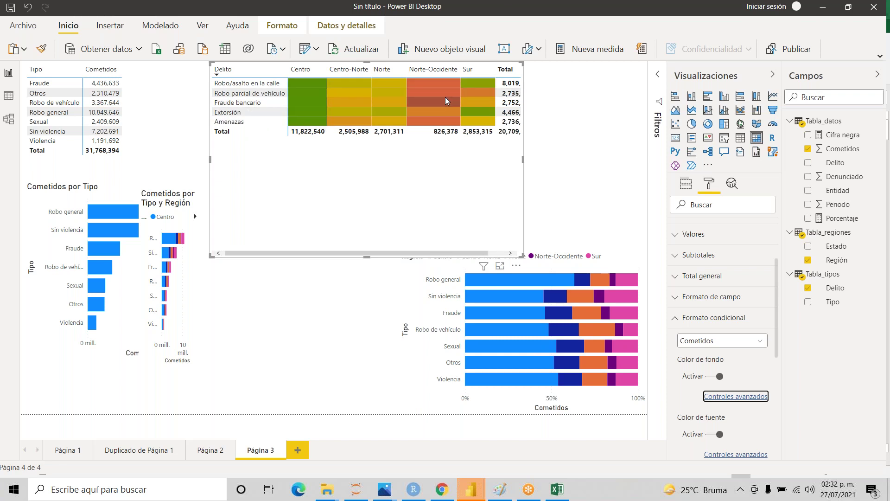
{"action": "mouse_move", "coordinate": [445, 99]}
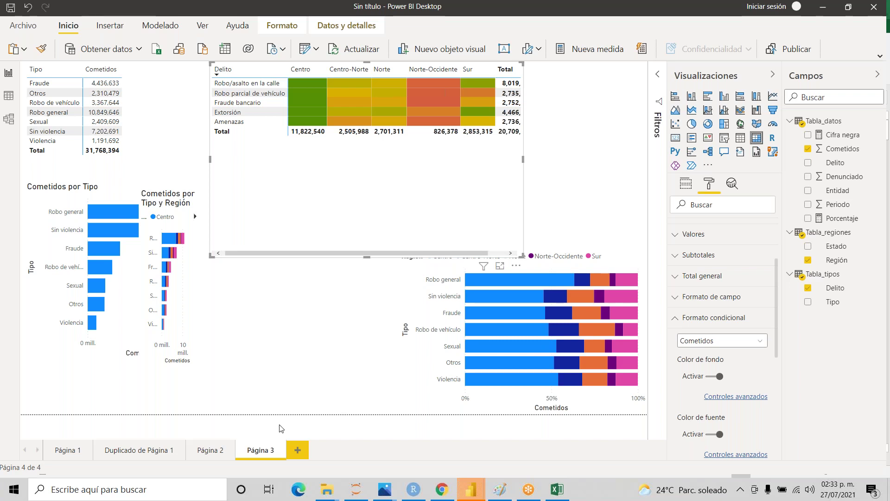
- Add a new report page and open the reporte_delitos image from the Practicas Excel folder as a reference
{"action": "left_click", "coordinate": [297, 450]}
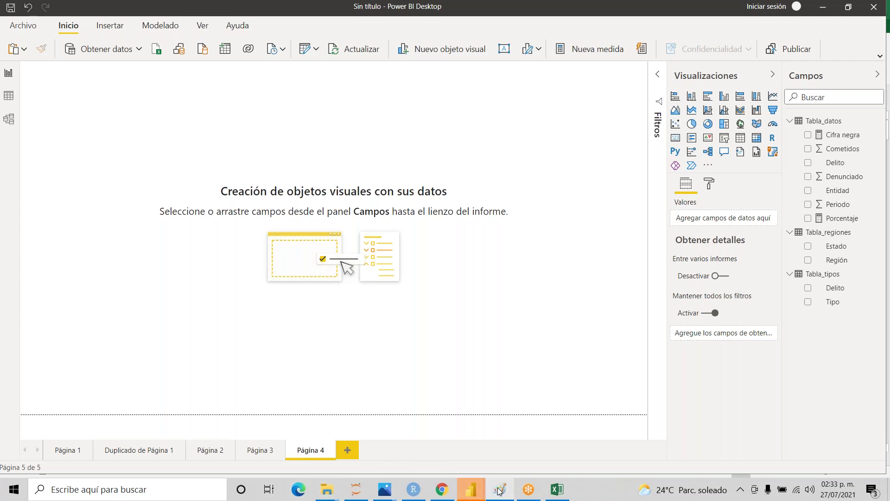
{"action": "mouse_move", "coordinate": [500, 491]}
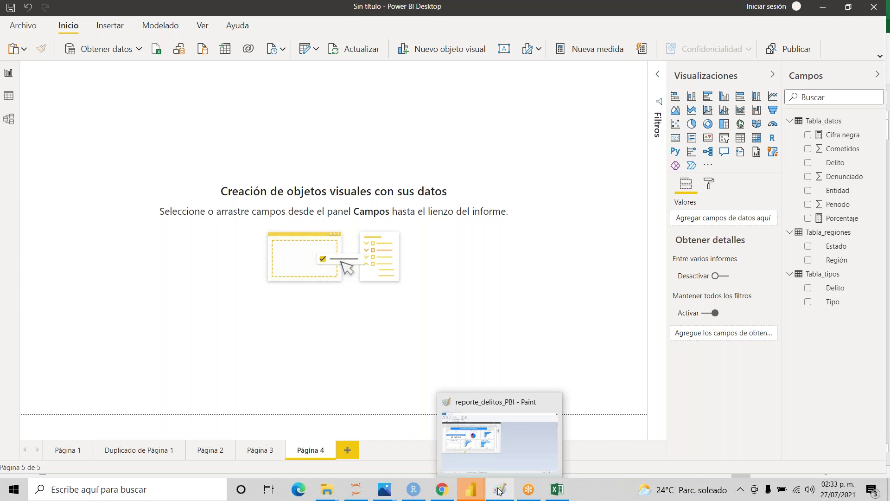
{"action": "mouse_move", "coordinate": [553, 496]}
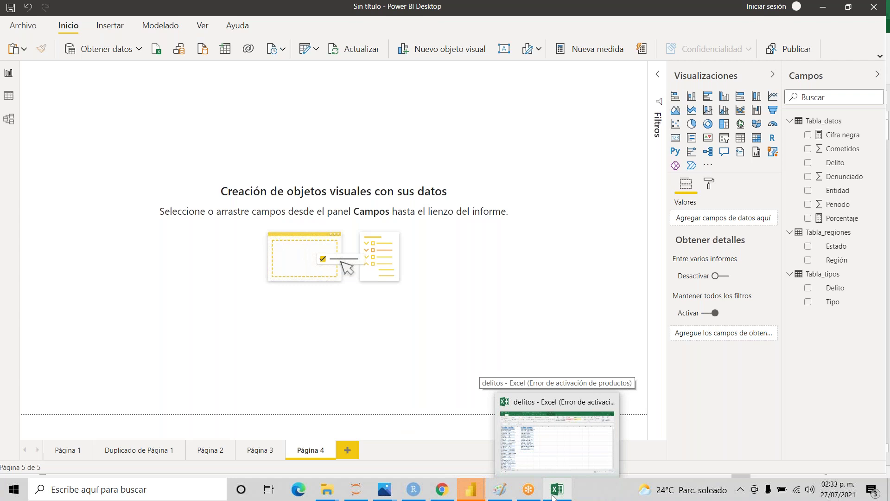
{"action": "mouse_move", "coordinate": [327, 491]}
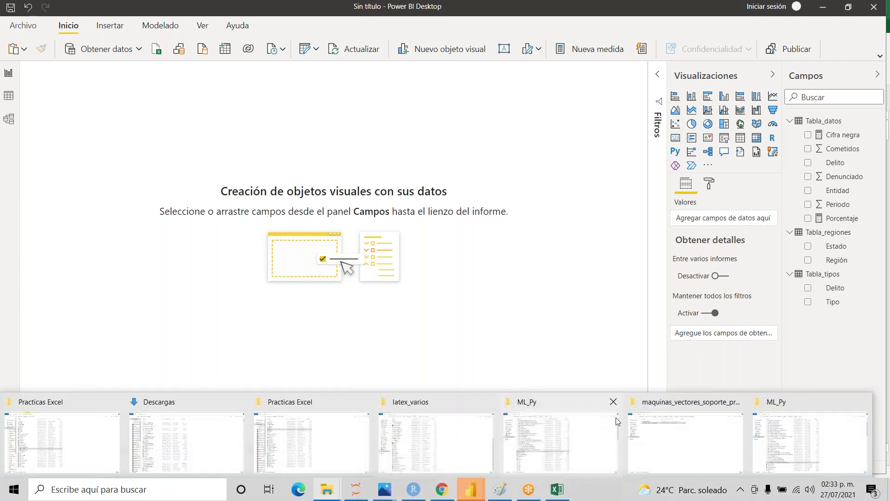
{"action": "left_click", "coordinate": [82, 434]}
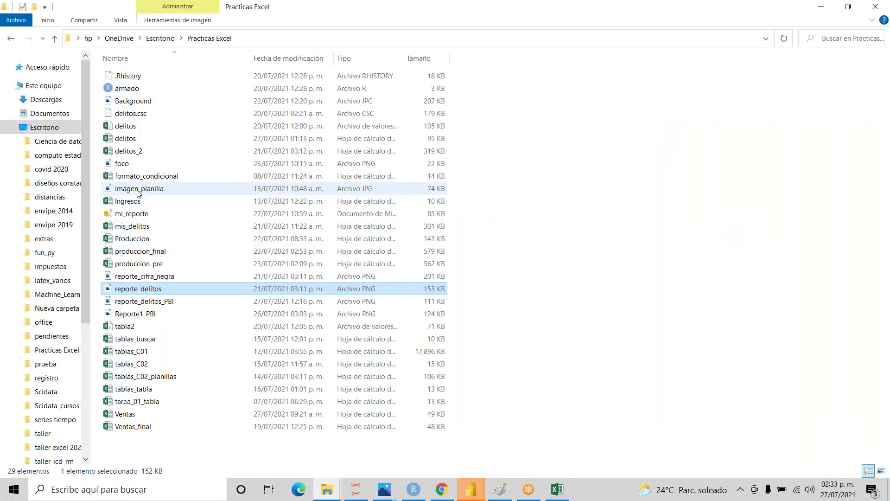
{"action": "double_click", "coordinate": [138, 289]}
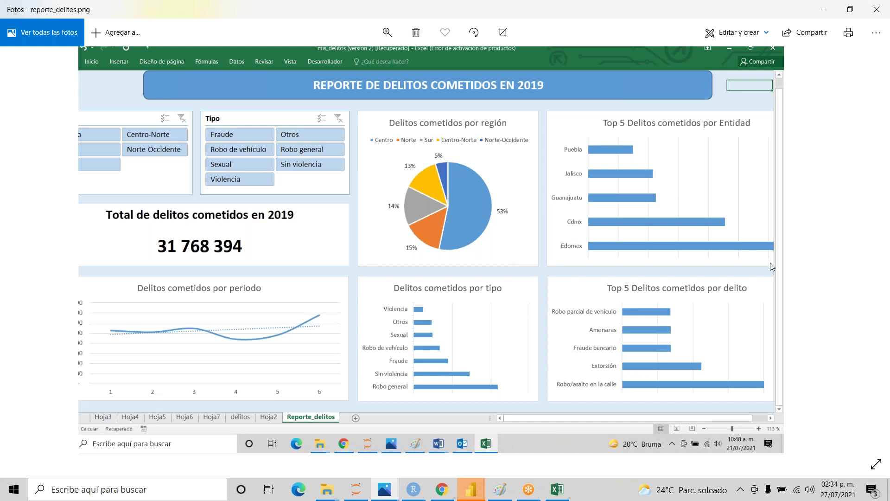
- Examine the slicers and chart layout in the reference report image, then return to the empty report page in Power BI Desktop
{"action": "key", "text": "alt+Tab"}
{"action": "key", "text": "alt+Tab"}
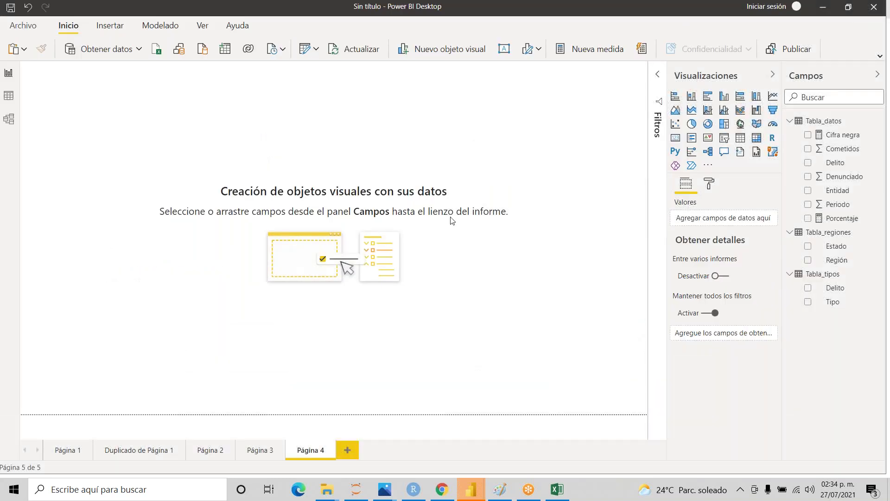
{"action": "key", "text": "alt+Tab"}
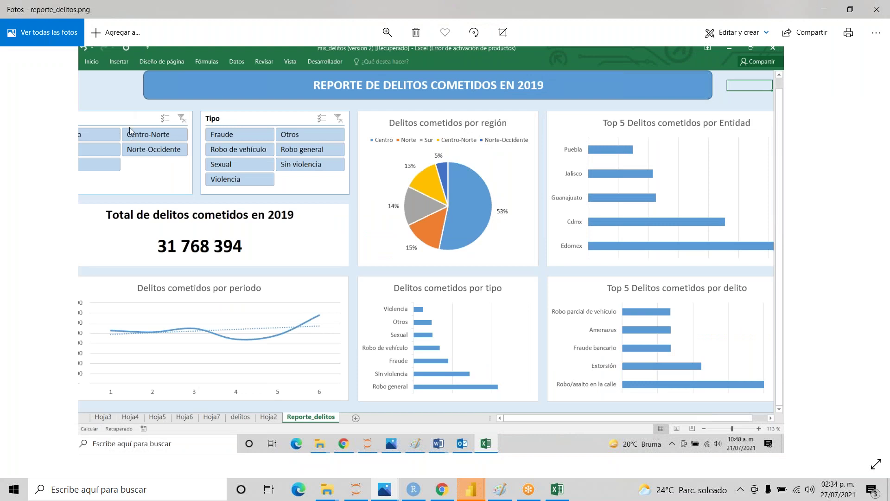
{"action": "key", "text": "alt+Tab"}
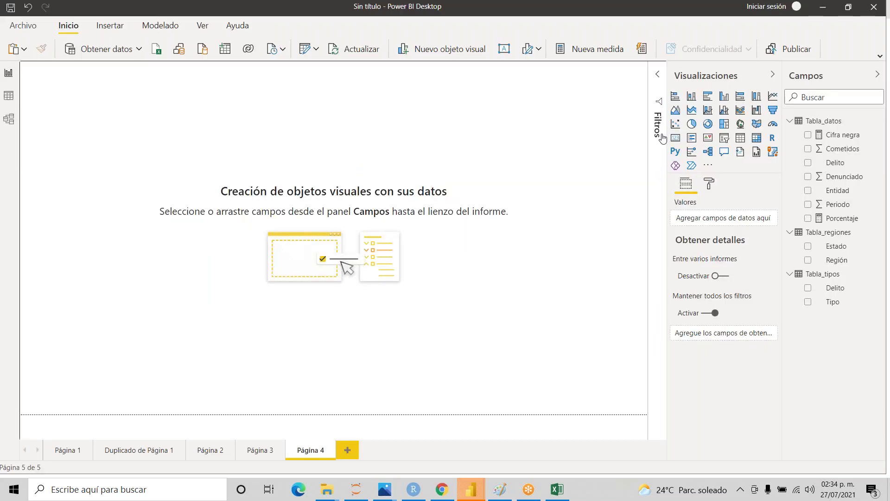
- Add a slicer for Región from Tabla_regiones and a second slicer for Tipo from Tabla_tipos
{"action": "left_click", "coordinate": [725, 138]}
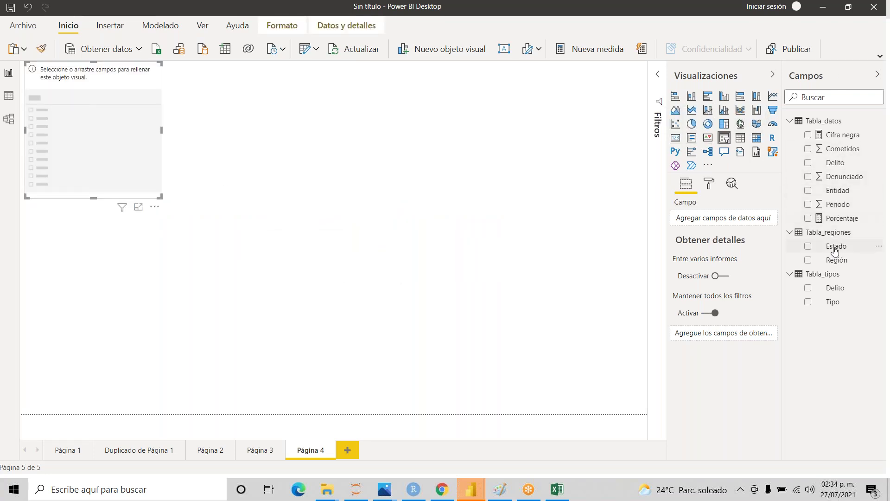
{"action": "left_click_drag", "start_coordinate": [837, 260], "coordinate": [733, 219]}
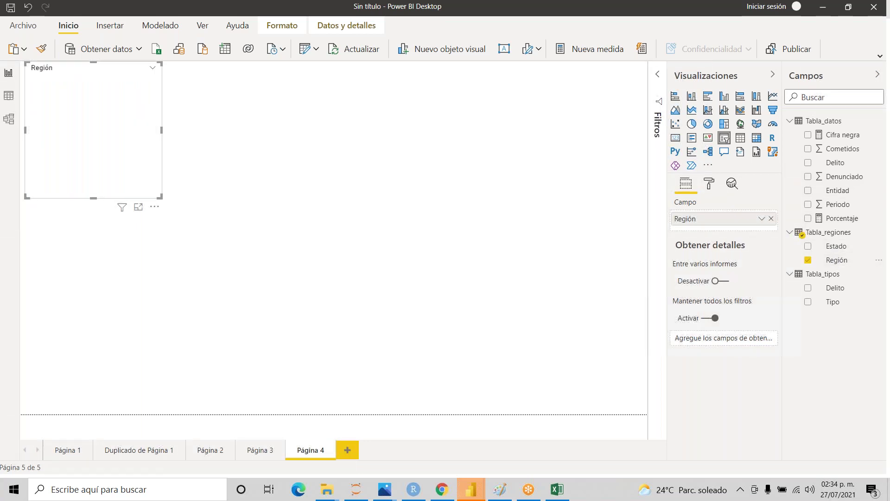
{"action": "left_click", "coordinate": [466, 135]}
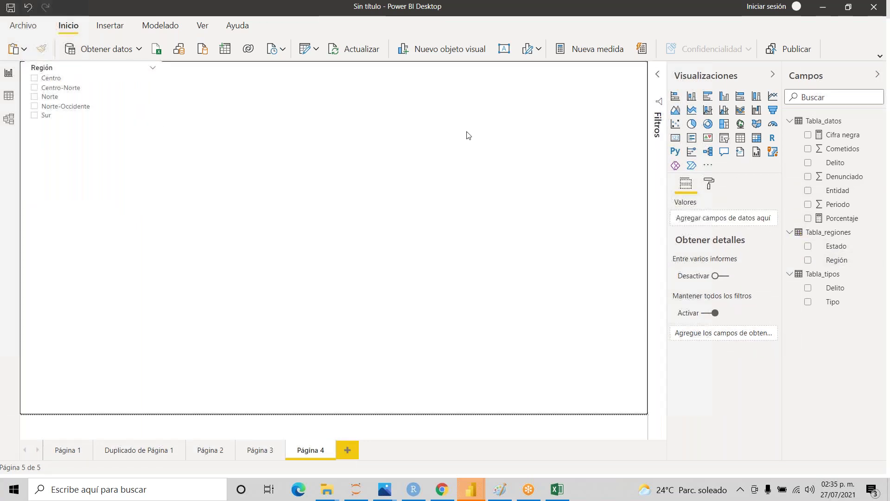
{"action": "left_click", "coordinate": [725, 139]}
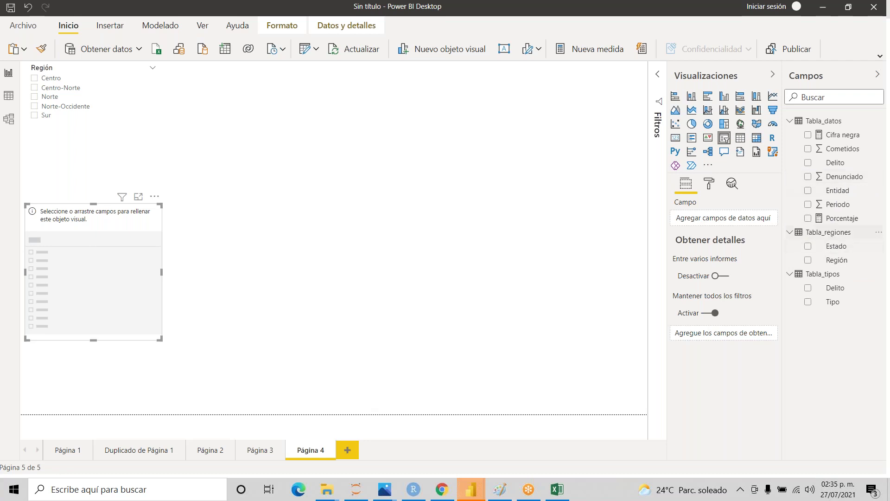
{"action": "left_click_drag", "start_coordinate": [837, 302], "coordinate": [713, 218]}
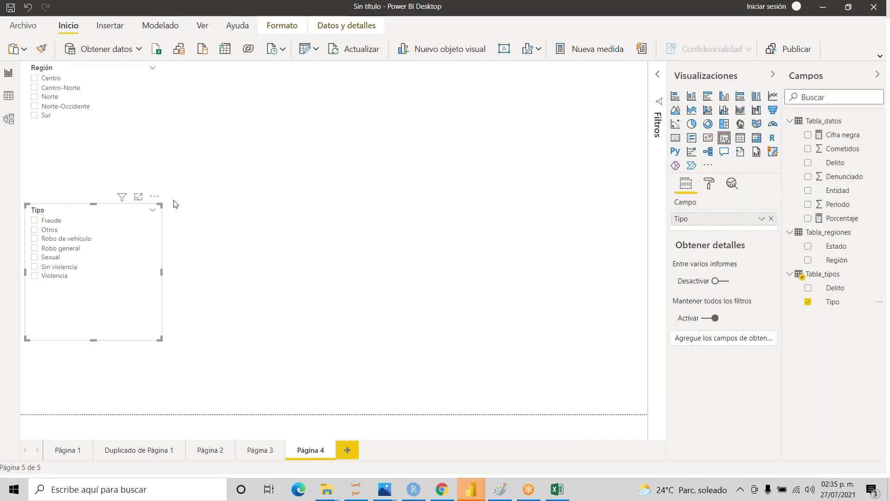
- Place the Región and Tipo slicers side by side below the page's upper edge and shorten both to fit their items
{"action": "left_click_drag", "start_coordinate": [116, 213], "coordinate": [262, 118]}
{"action": "left_click_drag", "start_coordinate": [102, 72], "coordinate": [96, 122]}
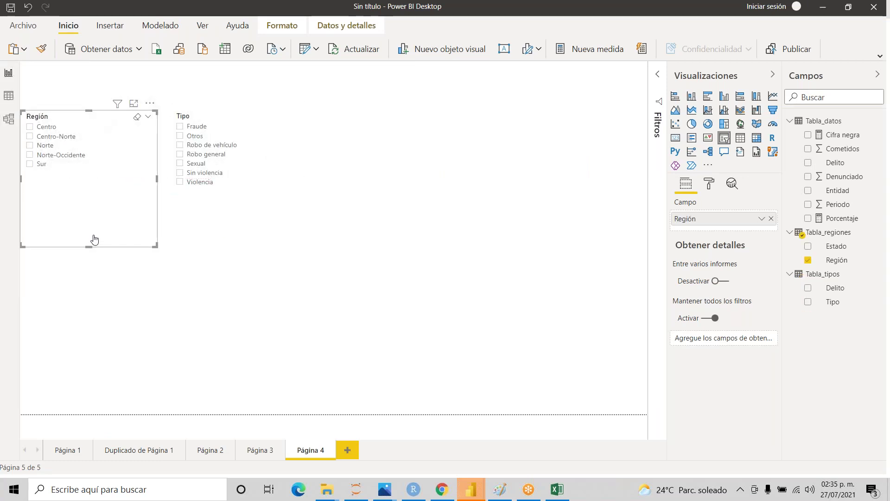
{"action": "left_click_drag", "start_coordinate": [89, 247], "coordinate": [93, 182]}
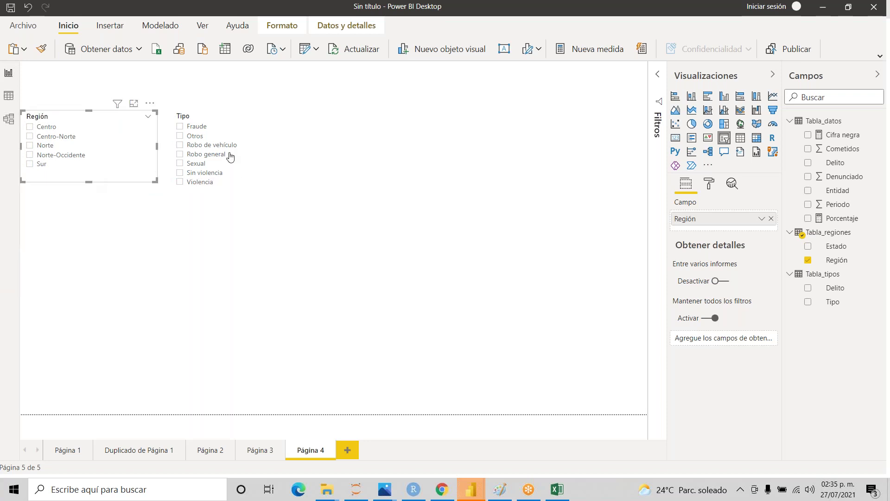
{"action": "mouse_move", "coordinate": [237, 119]}
{"action": "left_mouse_down"}
{"action": "mouse_move", "coordinate": [228, 119]}
{"action": "mouse_move", "coordinate": [246, 119]}
{"action": "left_mouse_up"}
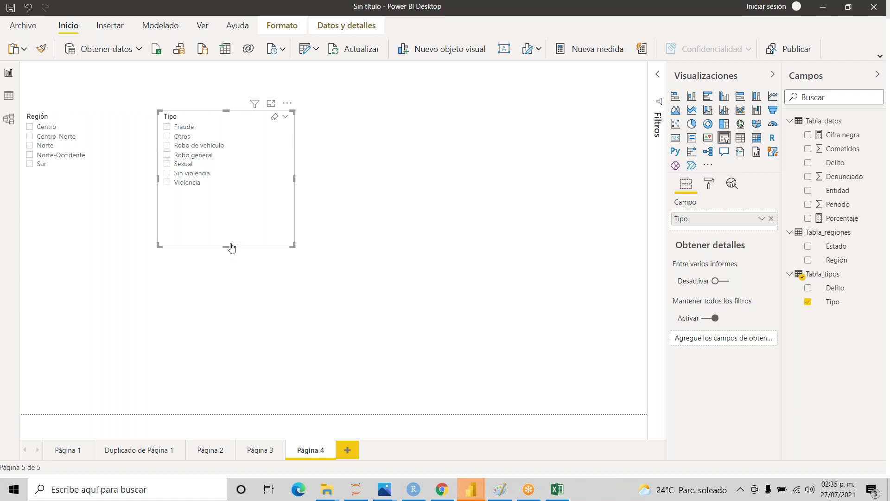
{"action": "left_click_drag", "start_coordinate": [227, 246], "coordinate": [226, 192]}
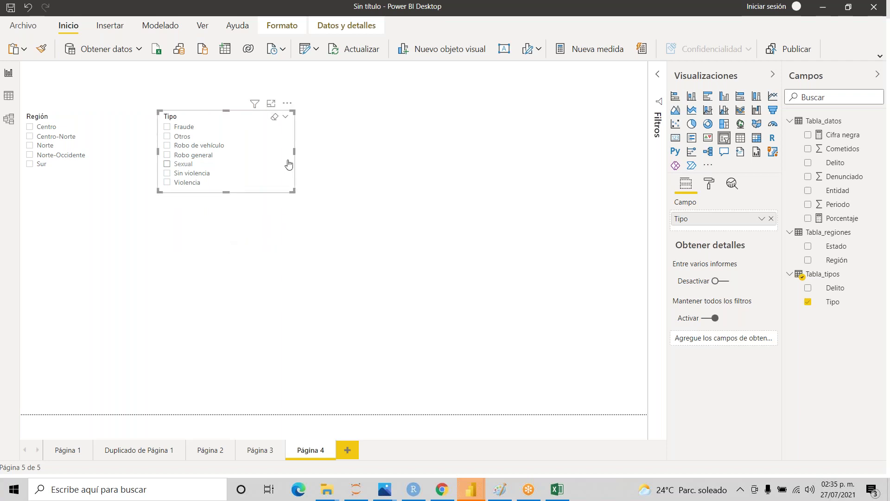
- Narrow the Tipo slicer to fit its items and collapse Campos and Visualizaciones to widen the canvas
{"action": "left_click_drag", "start_coordinate": [294, 156], "coordinate": [245, 154]}
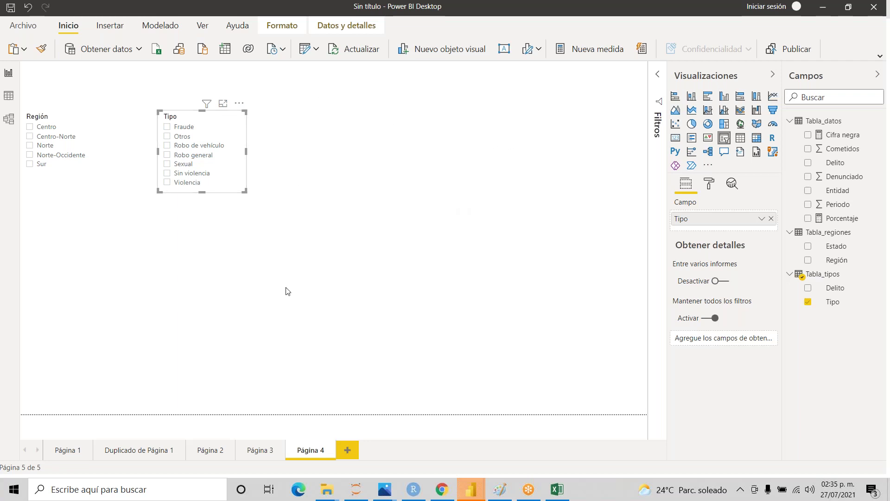
{"action": "left_click", "coordinate": [878, 77]}
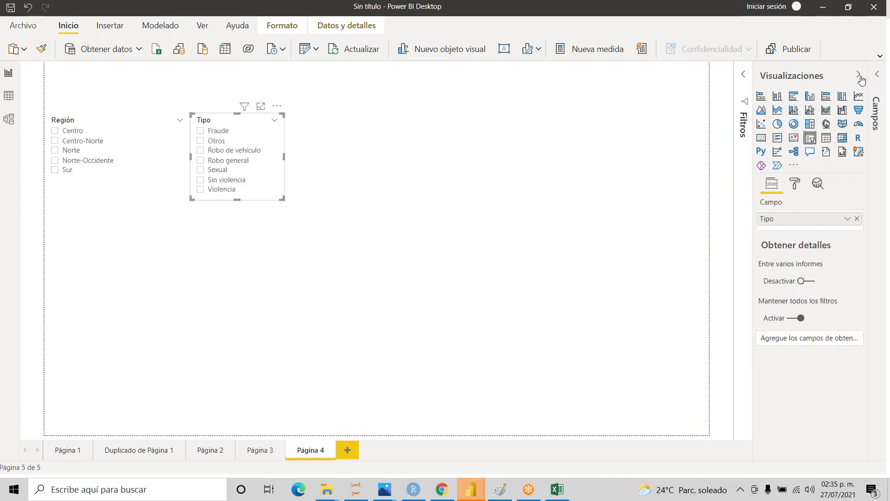
{"action": "left_click", "coordinate": [862, 78]}
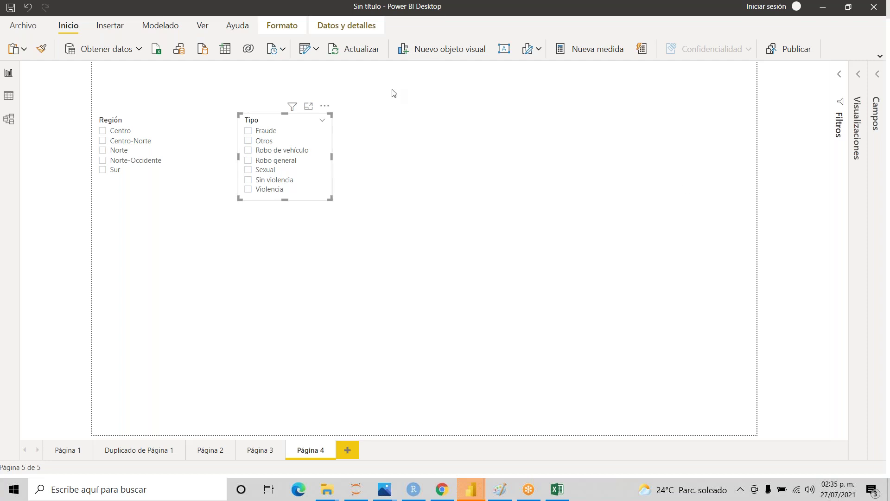
- Set the report page view to Tamaño real
{"action": "left_click", "coordinate": [881, 56]}
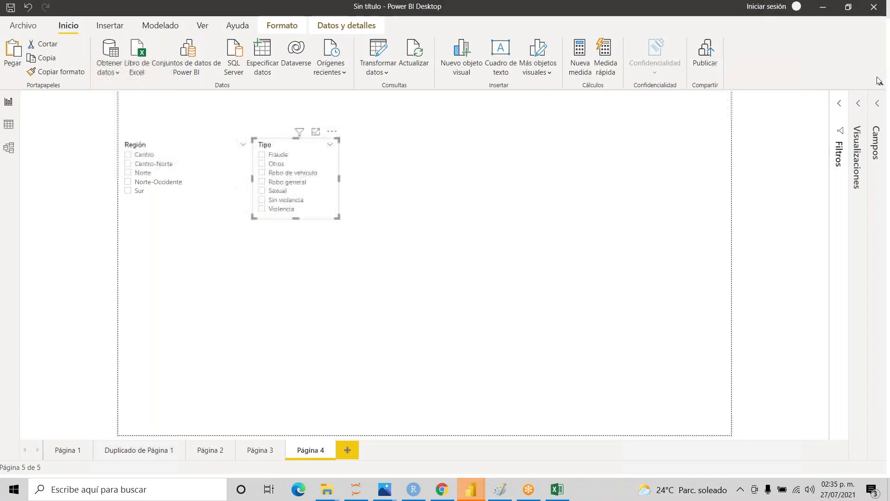
{"action": "left_click", "coordinate": [881, 85]}
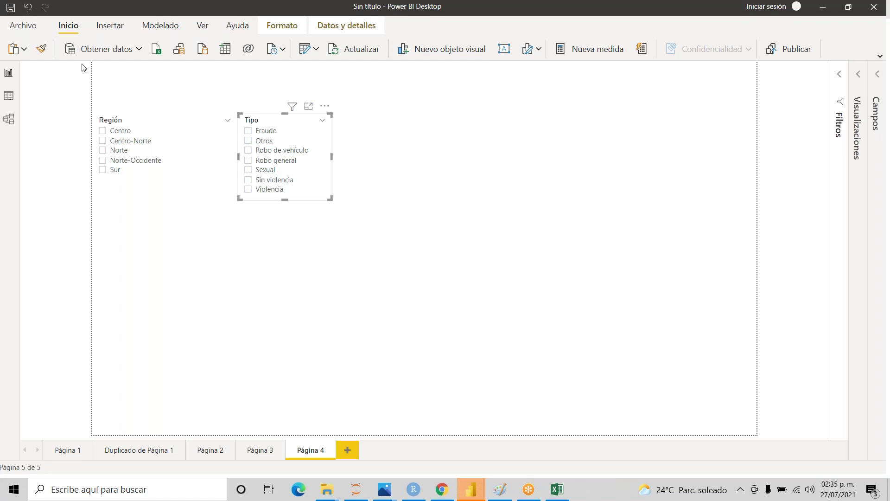
{"action": "left_click", "coordinate": [203, 26]}
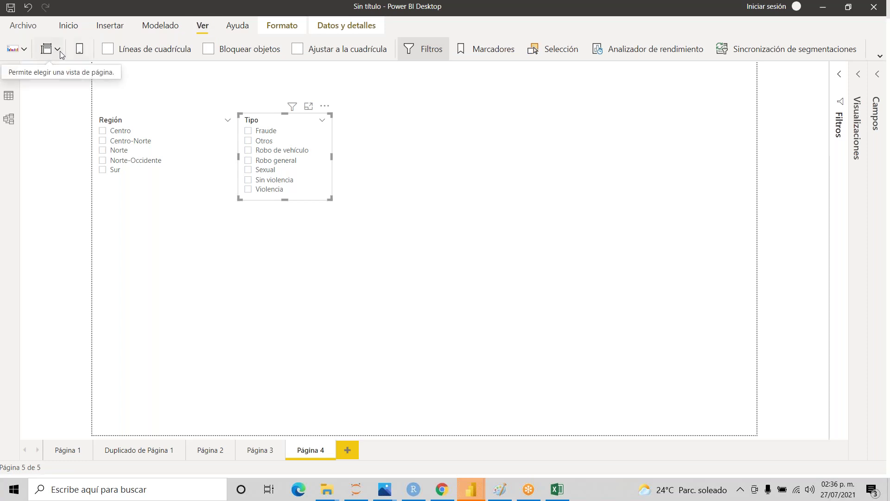
{"action": "left_click", "coordinate": [880, 58]}
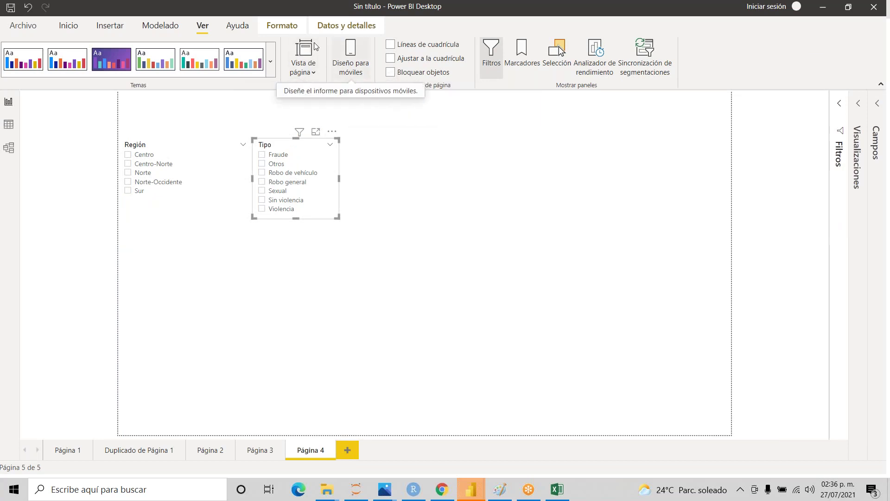
{"action": "left_click", "coordinate": [882, 85]}
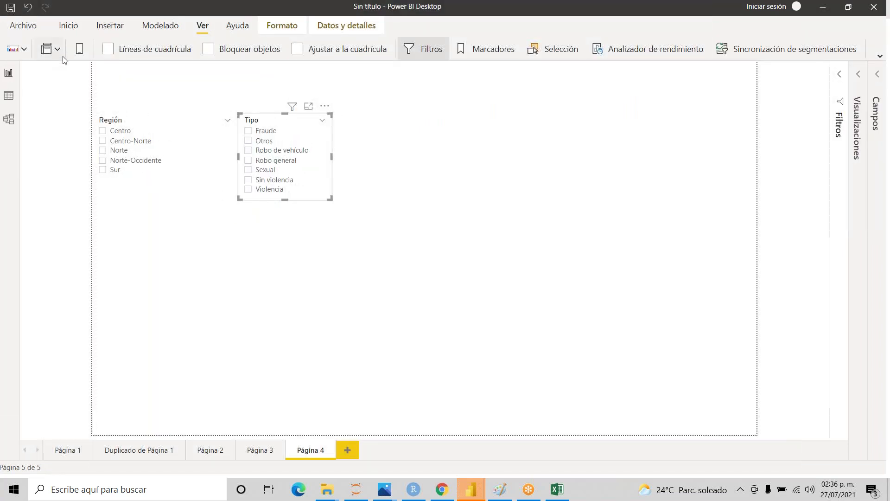
{"action": "left_click", "coordinate": [56, 51]}
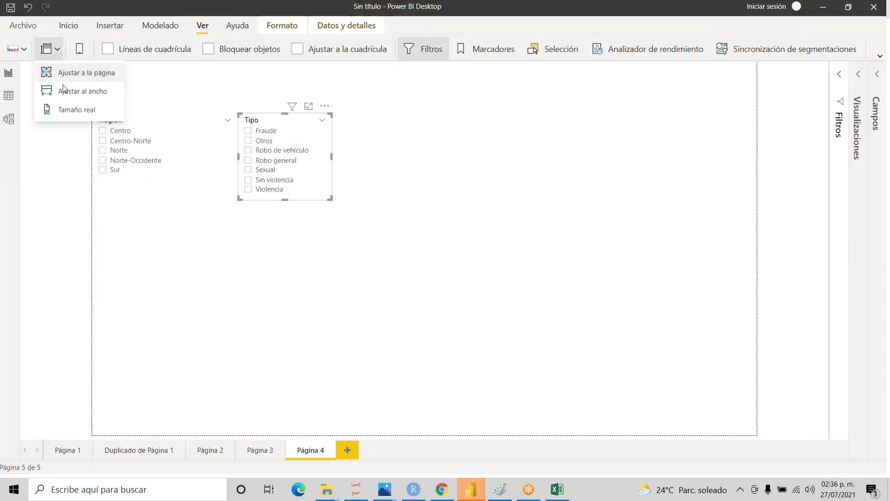
{"action": "left_click", "coordinate": [69, 108]}
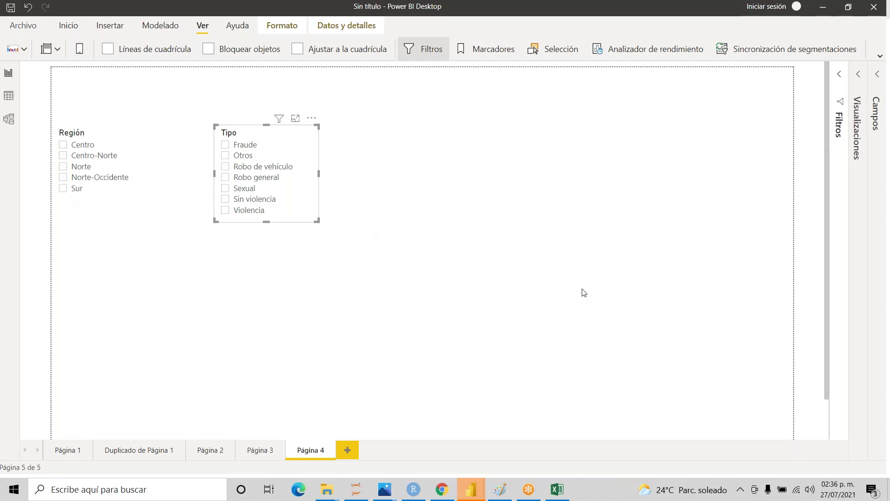
- Narrow the Región slicer to fit its items and move the Tipo slicer up against it
{"action": "left_click", "coordinate": [153, 161]}
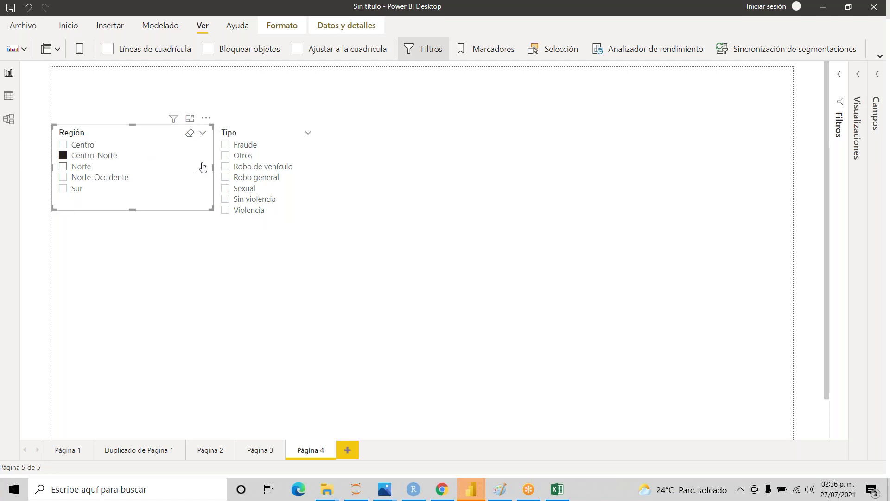
{"action": "left_click_drag", "start_coordinate": [209, 168], "coordinate": [156, 169]}
{"action": "left_click_drag", "start_coordinate": [268, 138], "coordinate": [214, 139]}
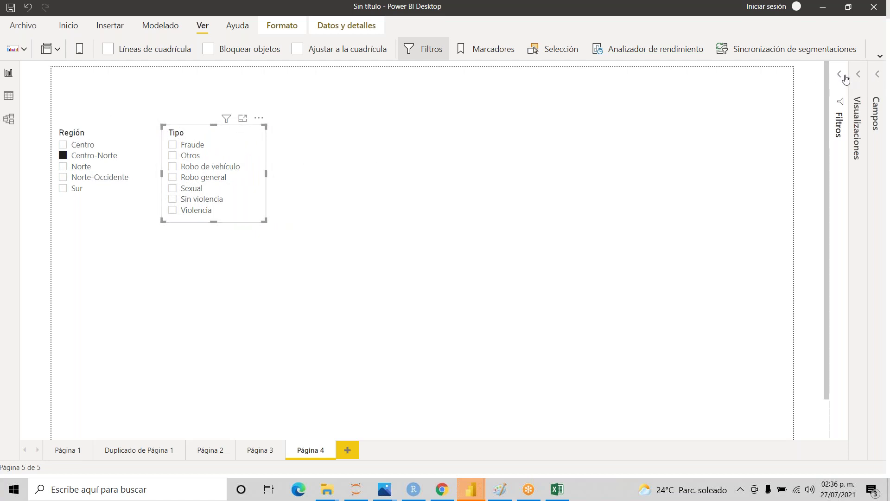
- Clear the selection in the Región slicer
{"action": "left_click", "coordinate": [877, 74]}
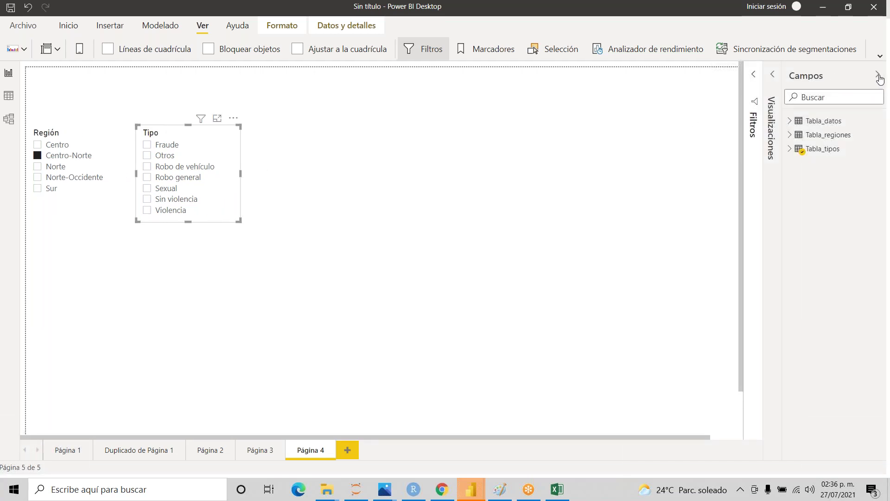
{"action": "left_click", "coordinate": [878, 75]}
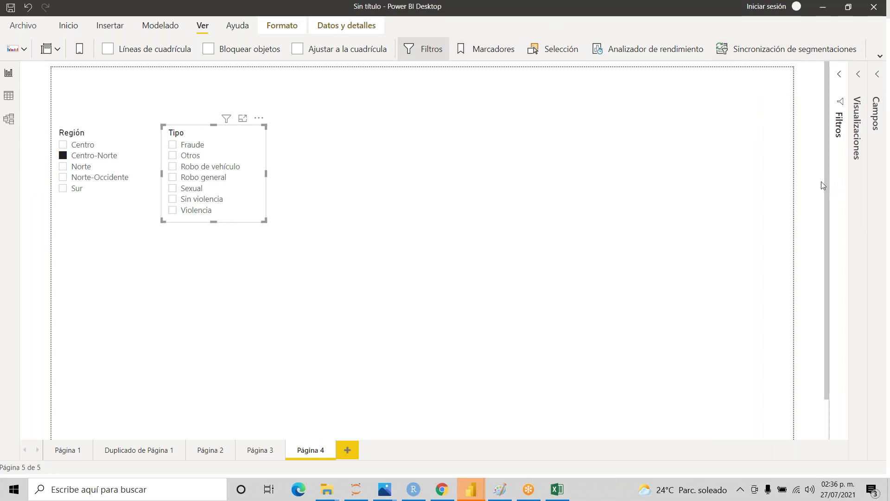
{"action": "left_click_drag", "start_coordinate": [825, 185], "coordinate": [832, 297]}
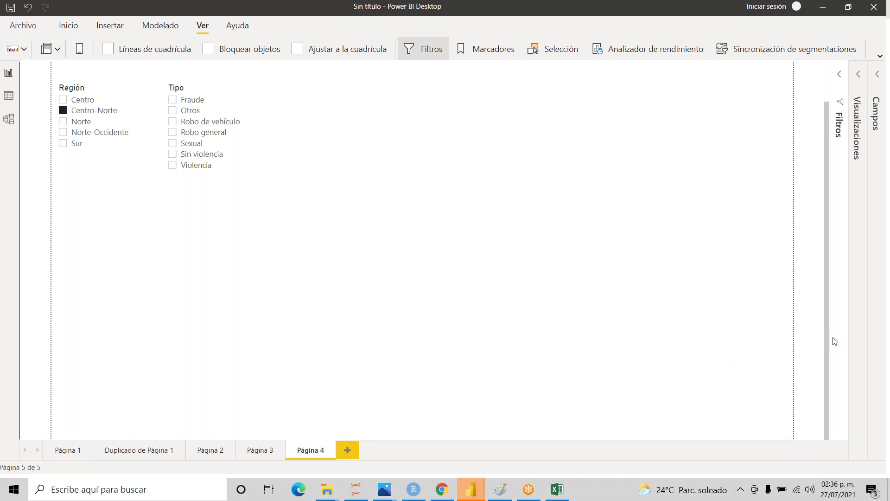
{"action": "left_click_drag", "start_coordinate": [828, 336], "coordinate": [826, 224]}
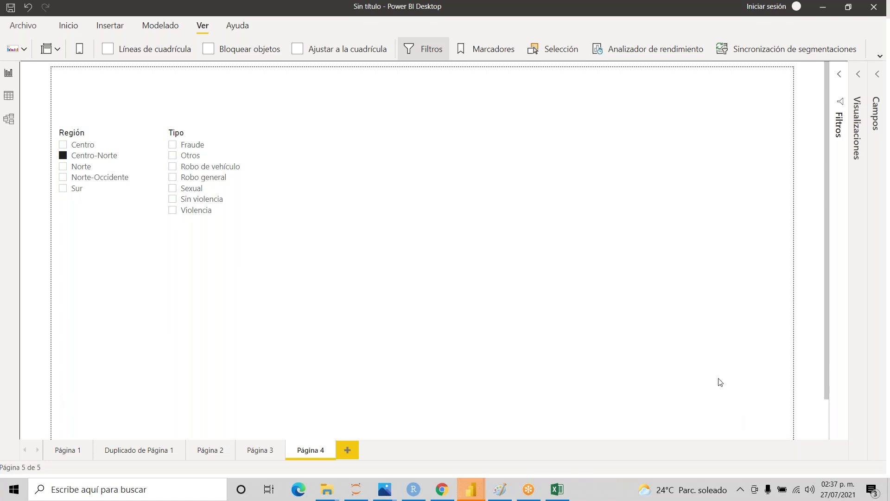
{"action": "mouse_move", "coordinate": [104, 127]}
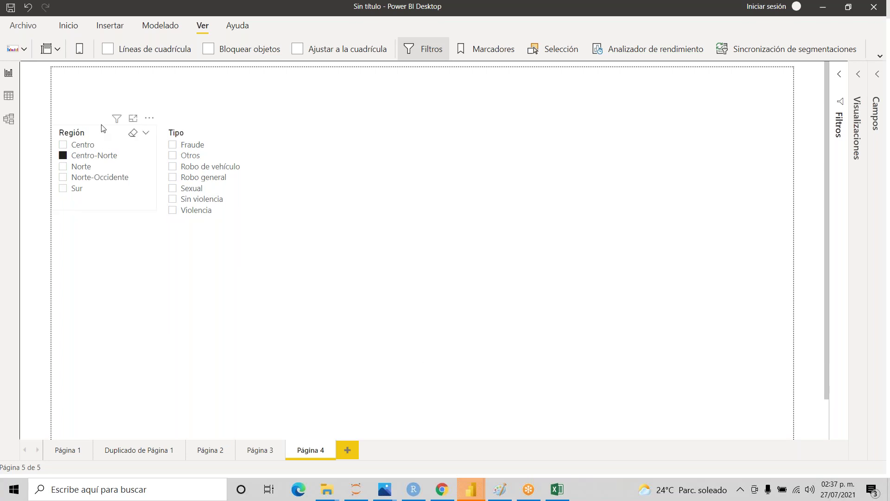
{"action": "left_click", "coordinate": [133, 134]}
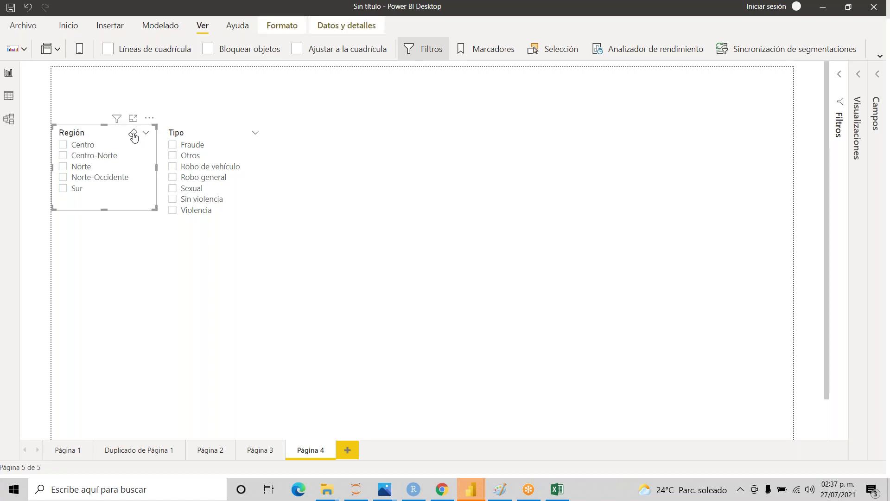
- Check the reference report image, then add an empty card visual directly below the Región slicer in Power BI Desktop
{"action": "key", "text": "alt+Tab"}
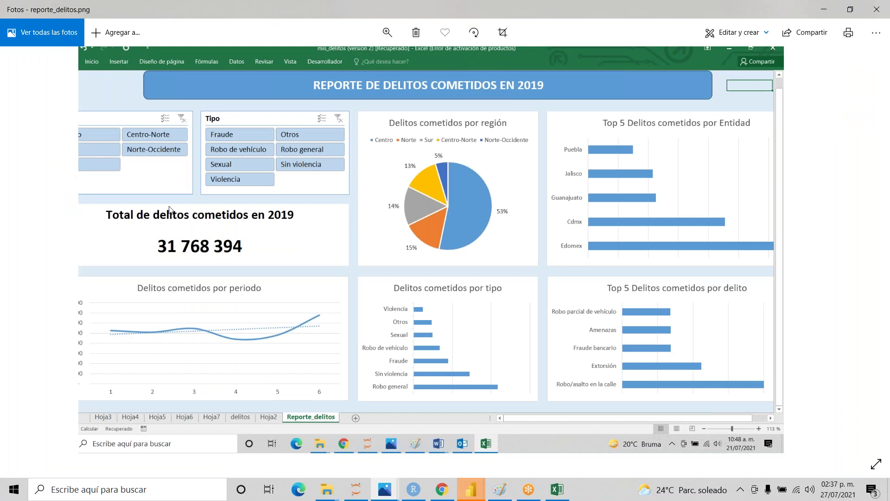
{"action": "key", "text": "alt+Tab"}
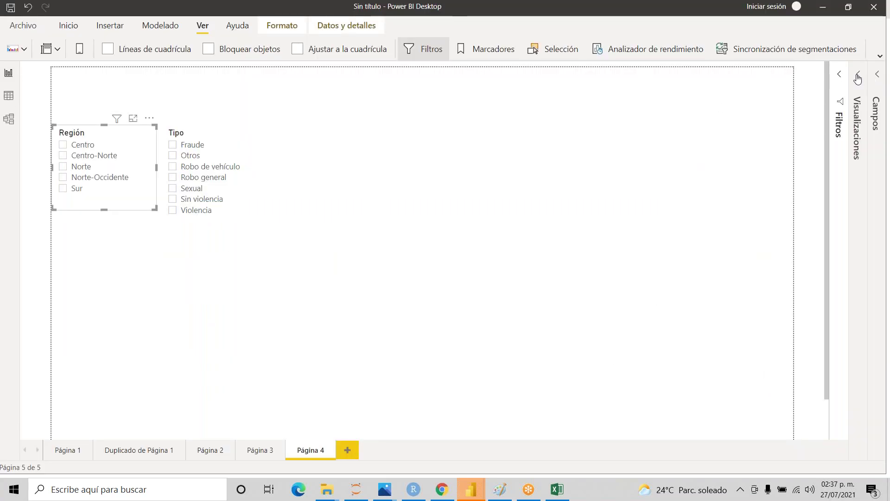
{"action": "left_click", "coordinate": [857, 75]}
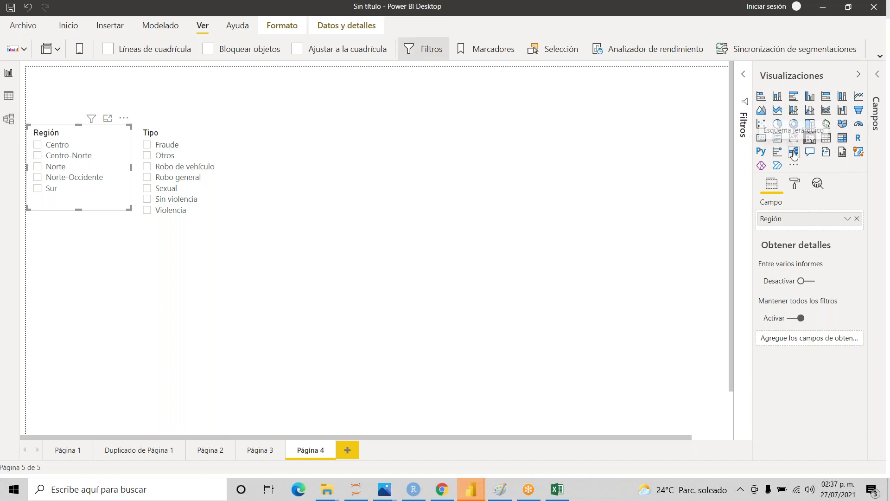
{"action": "left_click", "coordinate": [297, 262]}
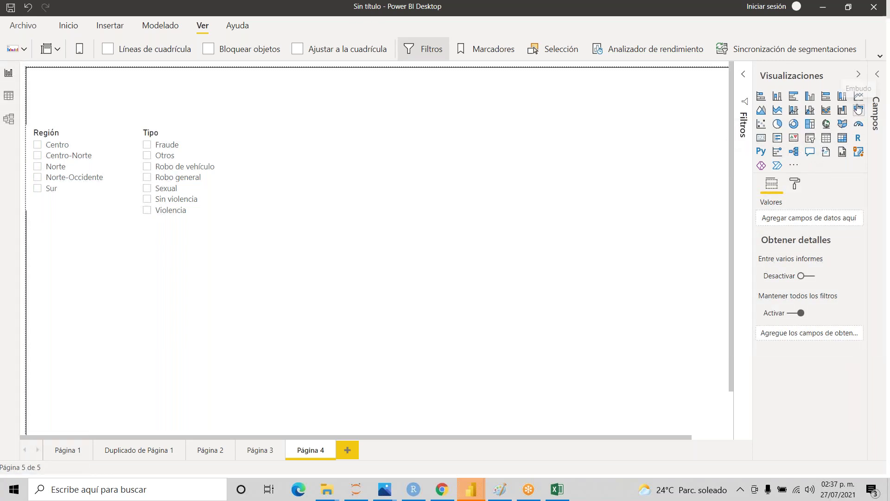
{"action": "left_click_drag", "start_coordinate": [753, 151], "coordinate": [714, 158]}
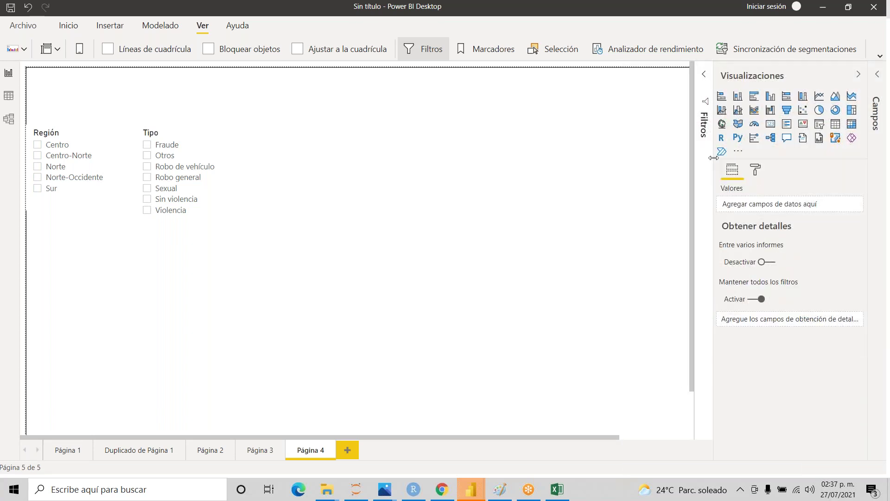
{"action": "left_click", "coordinate": [770, 127]}
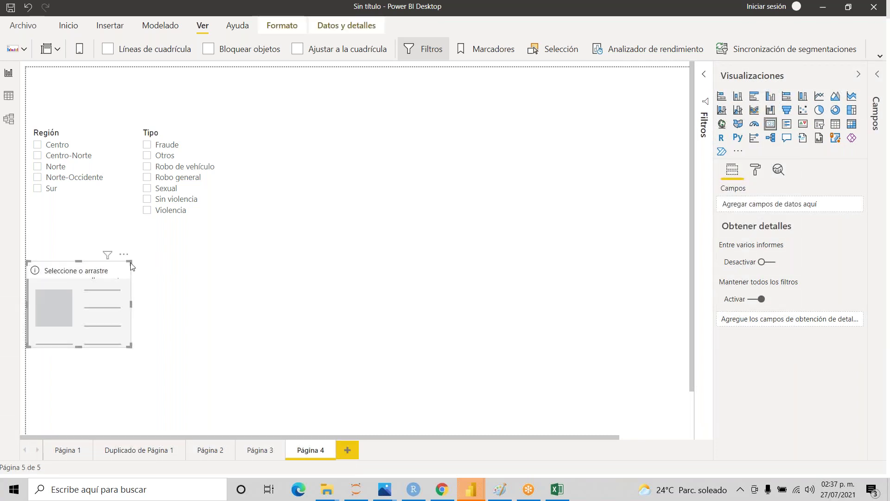
{"action": "left_click_drag", "start_coordinate": [68, 273], "coordinate": [72, 238]}
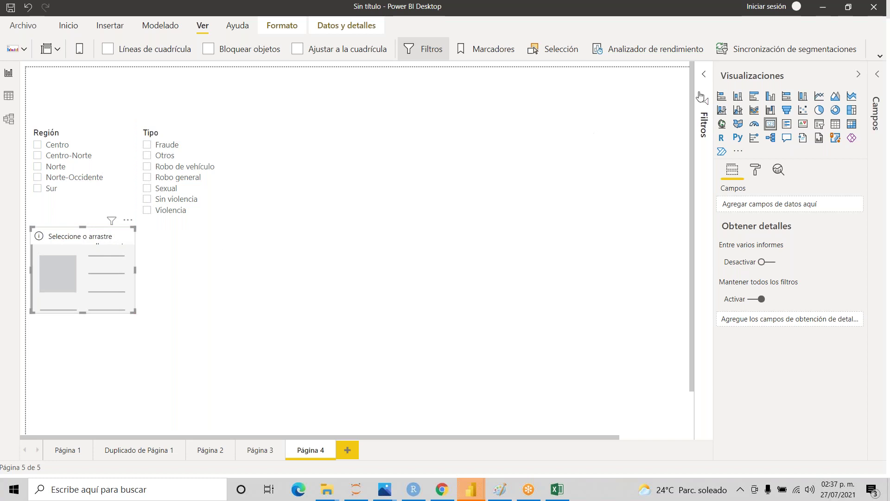
- Show the Cometidos field from Tabla_datos in the new card
{"action": "key", "text": "alt+Tab"}
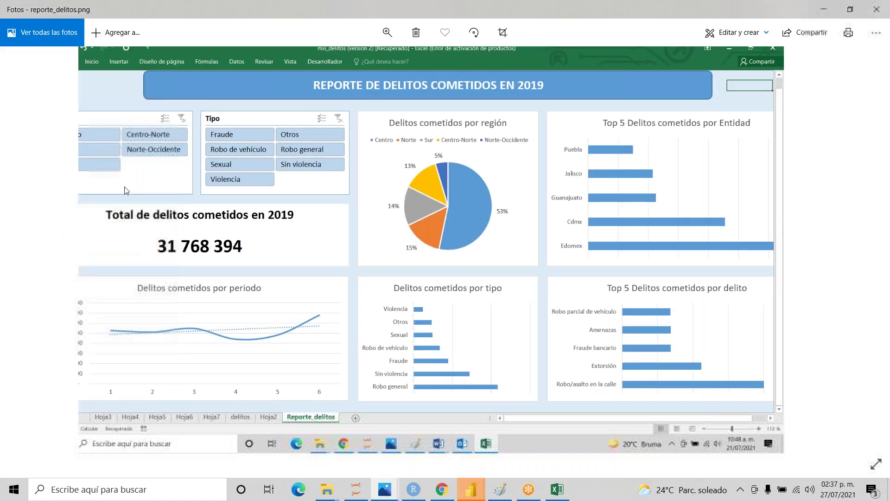
{"action": "key", "text": "alt+Tab"}
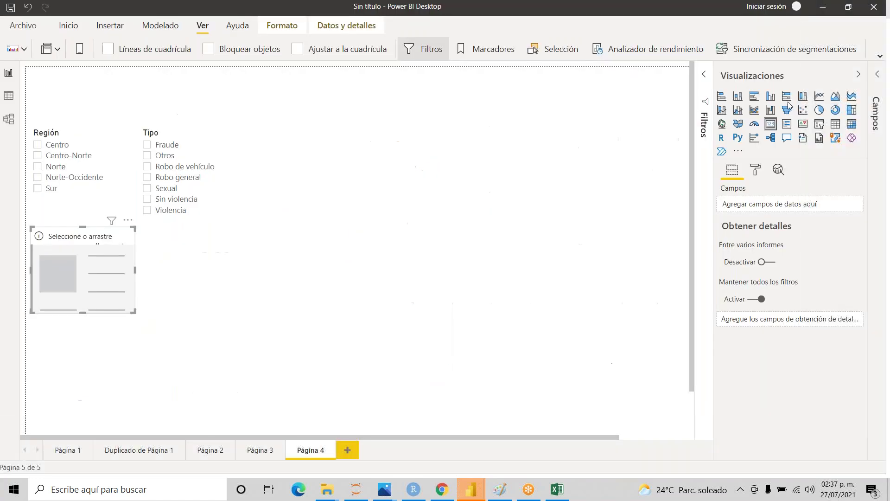
{"action": "left_click", "coordinate": [879, 78]}
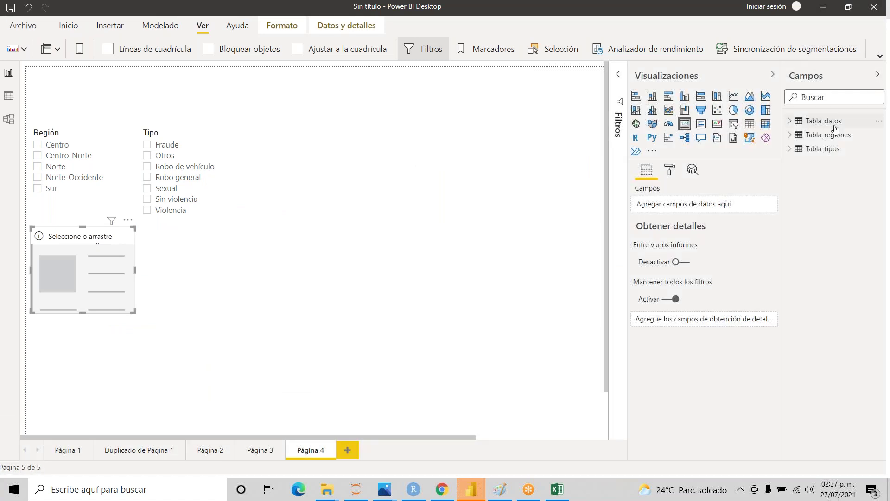
{"action": "left_click", "coordinate": [790, 121]}
{"action": "left_click_drag", "start_coordinate": [851, 149], "coordinate": [703, 204]}
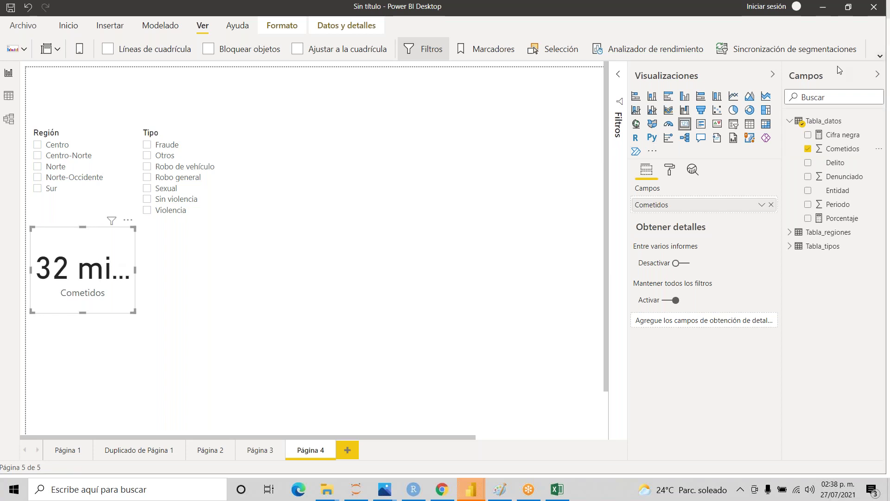
{"action": "left_click", "coordinate": [878, 75]}
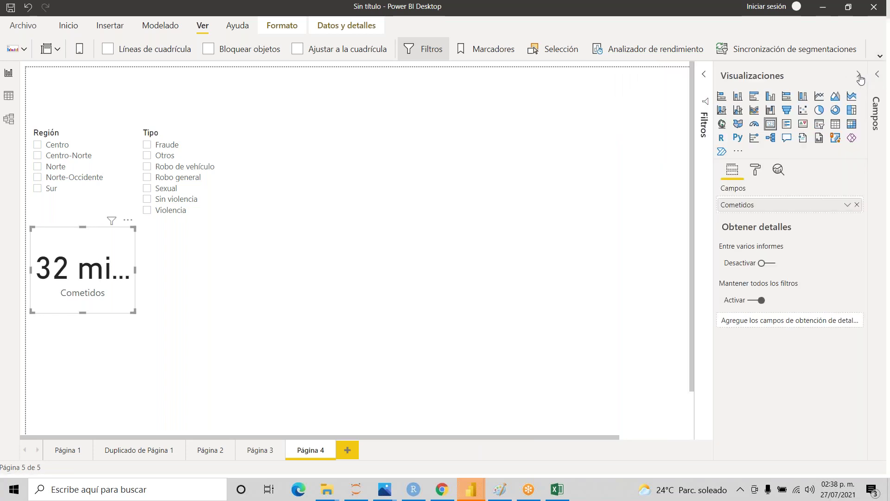
{"action": "left_click", "coordinate": [861, 75]}
- Check the period chart in the reference image, then add an empty line chart below the Cometidos card in Power BI Desktop
{"action": "key", "text": "alt+Tab"}
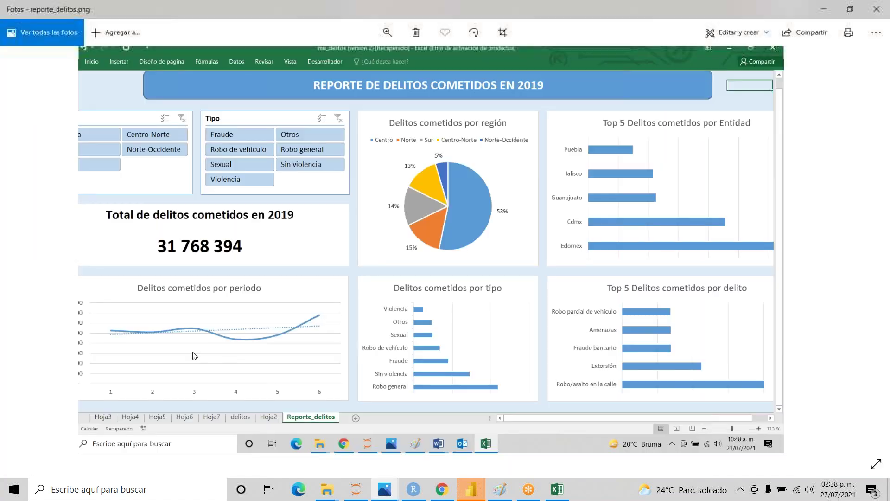
{"action": "key", "text": "alt+Tab"}
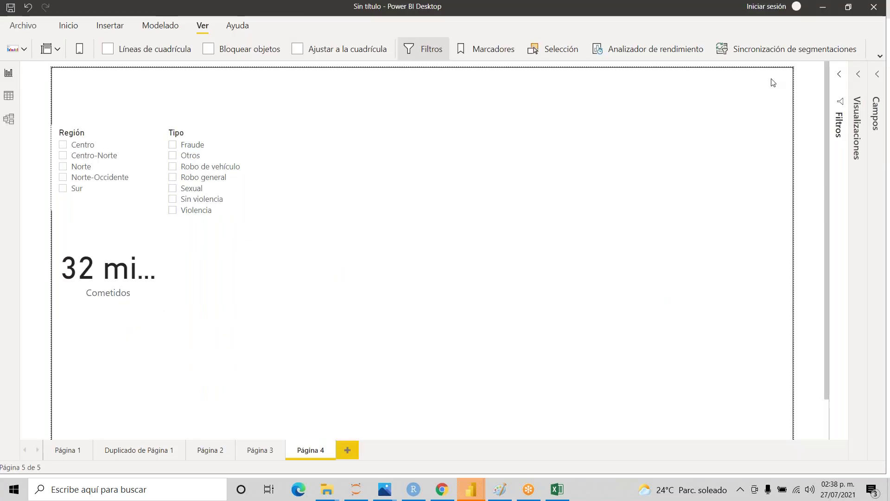
{"action": "left_click", "coordinate": [859, 74]}
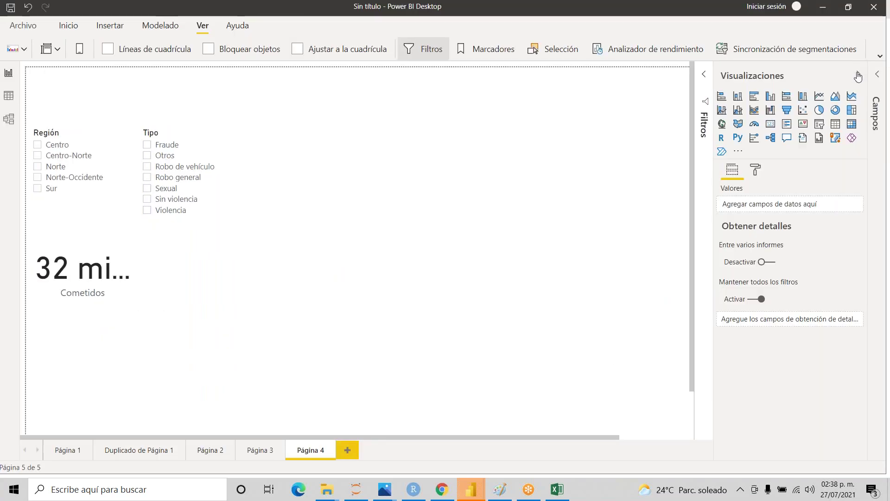
{"action": "left_click", "coordinate": [739, 112]}
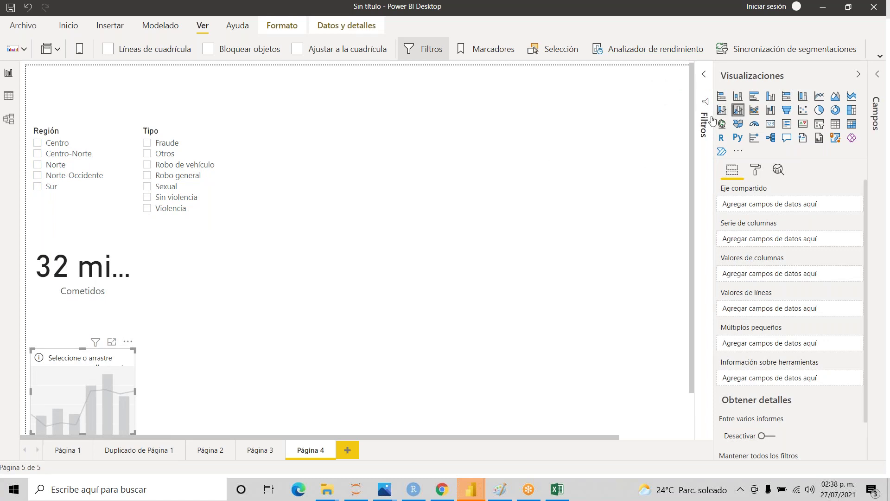
{"action": "left_click", "coordinate": [820, 98]}
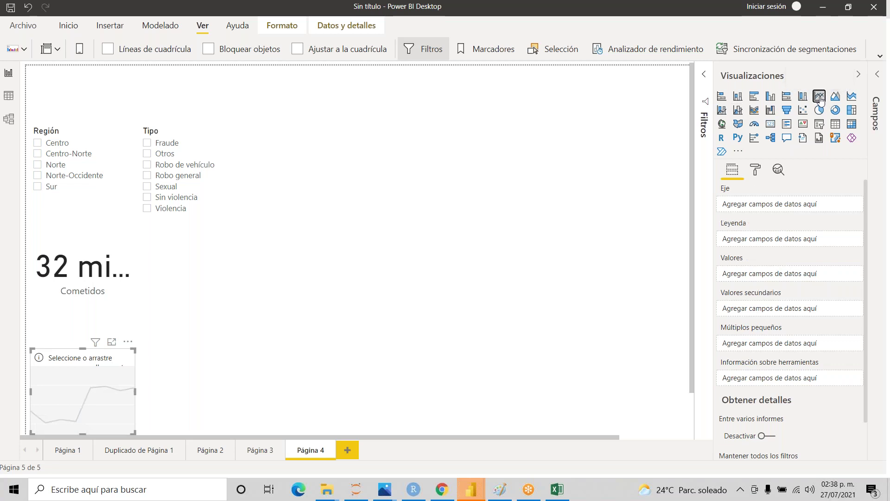
- Check the period chart in the reference image, then plot Cometidos by Periodo in the Power BI Desktop line chart and widen it
{"action": "key", "text": "alt+Tab"}
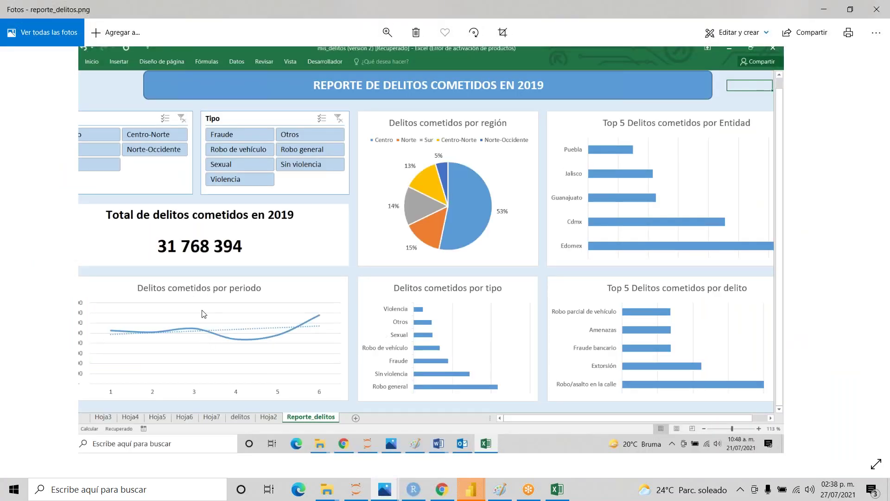
{"action": "key", "text": "alt+Tab"}
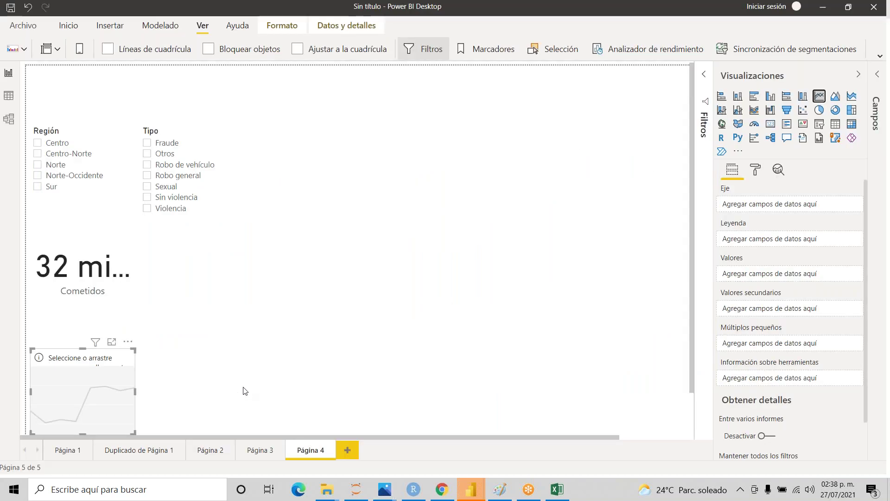
{"action": "left_click", "coordinate": [879, 83]}
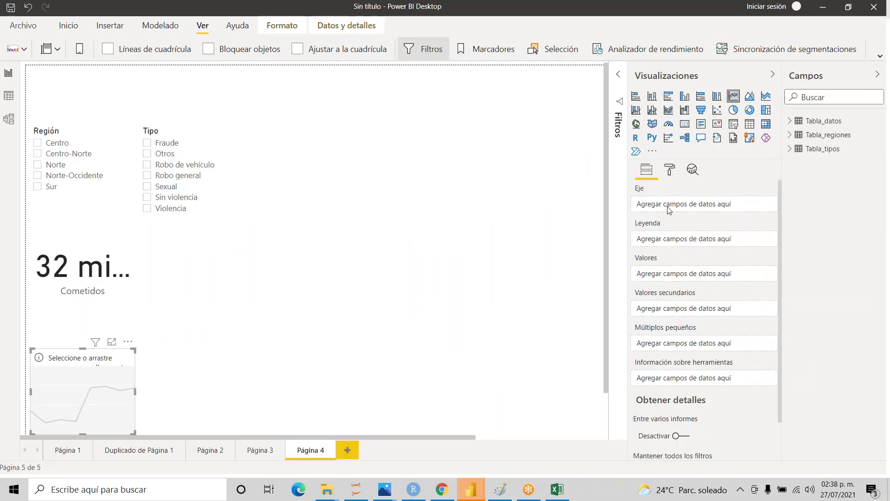
{"action": "left_click", "coordinate": [791, 121]}
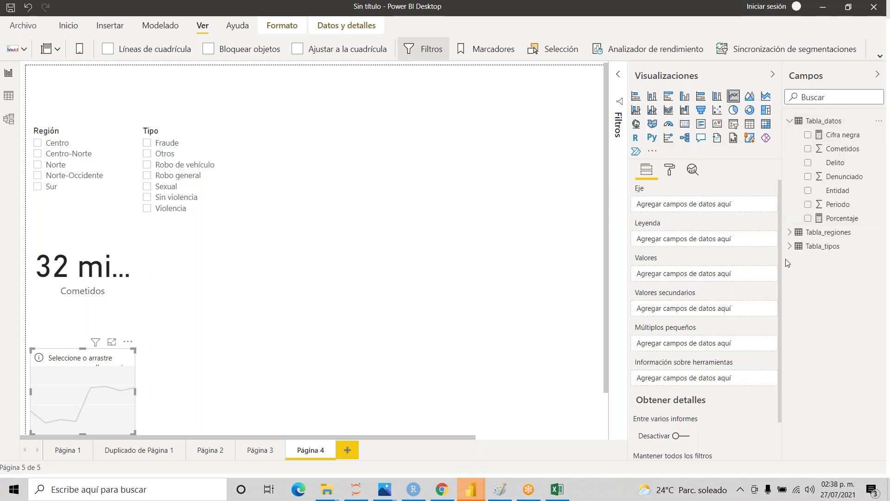
{"action": "key", "text": "alt+Tab"}
{"action": "key", "text": "alt+Tab"}
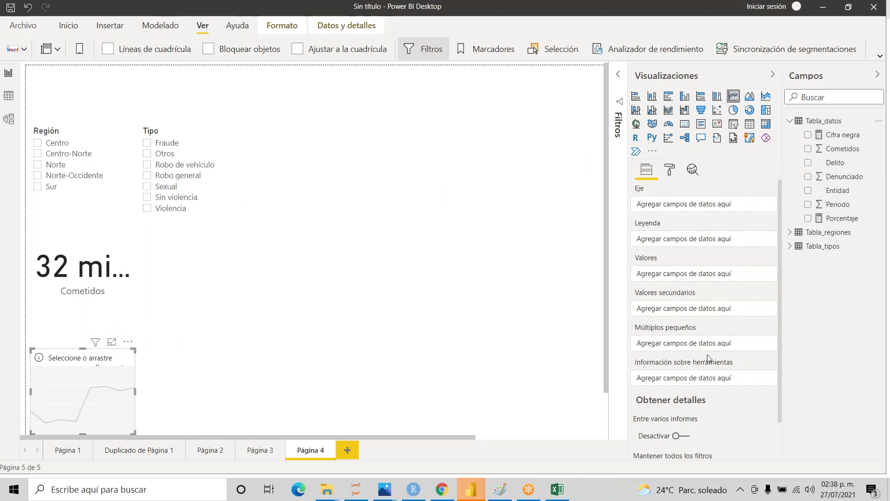
{"action": "left_click_drag", "start_coordinate": [859, 154], "coordinate": [703, 274]}
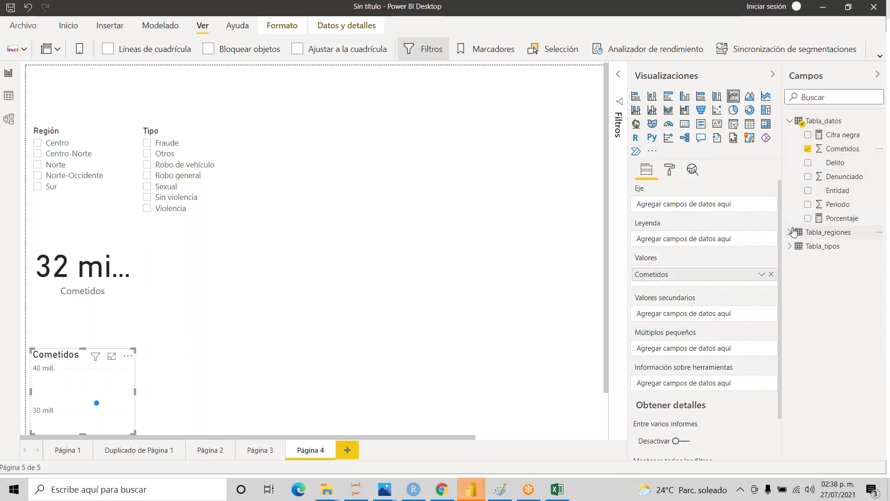
{"action": "left_click_drag", "start_coordinate": [834, 206], "coordinate": [682, 204]}
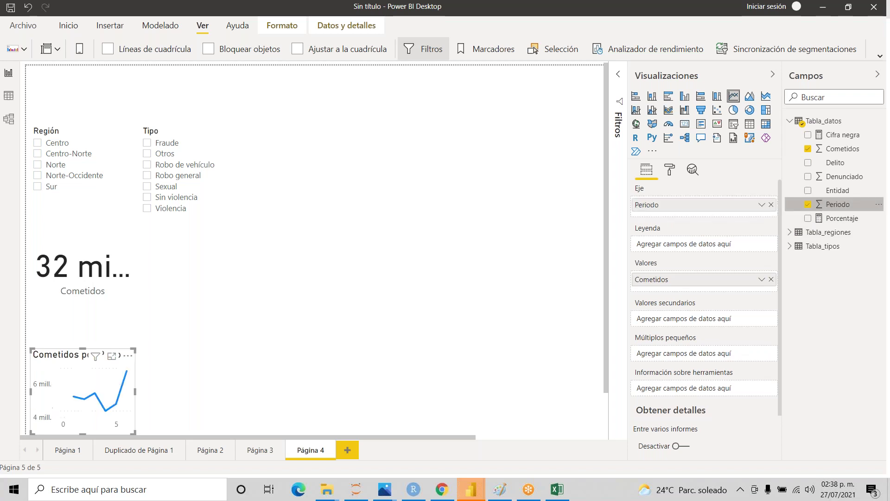
{"action": "left_click_drag", "start_coordinate": [135, 391], "coordinate": [199, 392]}
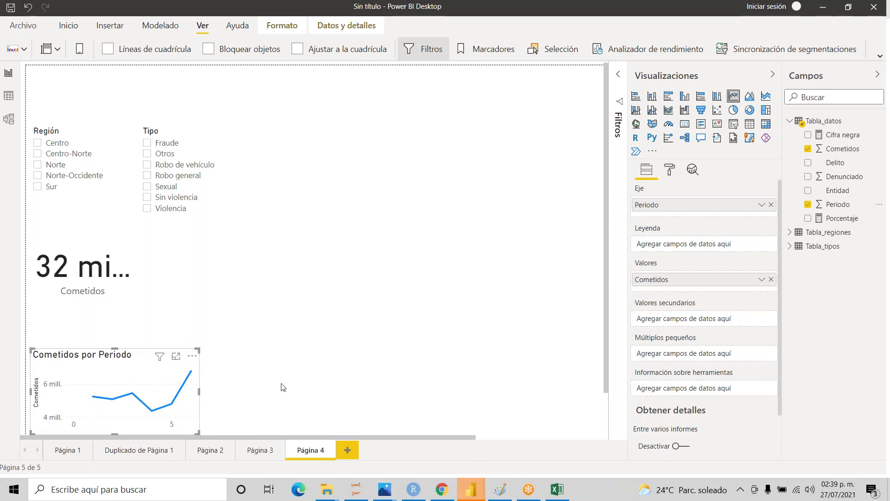
- Check the region chart in the reference image, then add an empty pie chart beside the Tipo slicer in Power BI Desktop
{"action": "key", "text": "alt+Tab"}
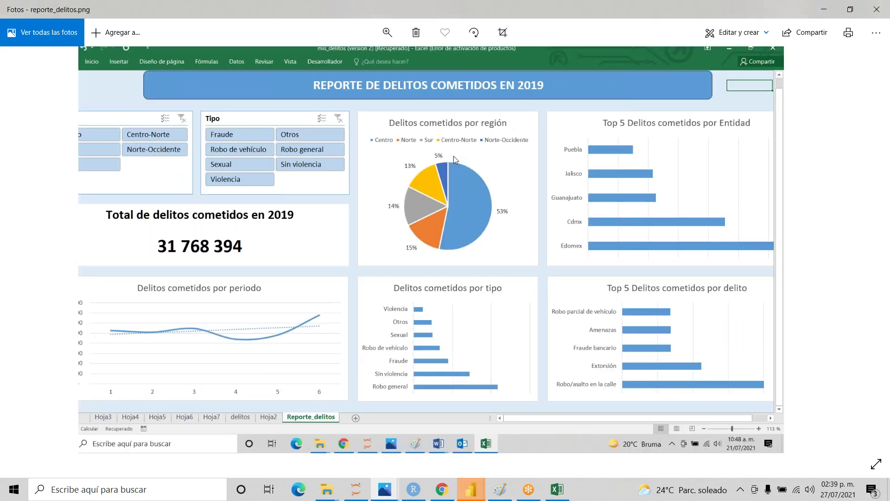
{"action": "key", "text": "alt+Tab"}
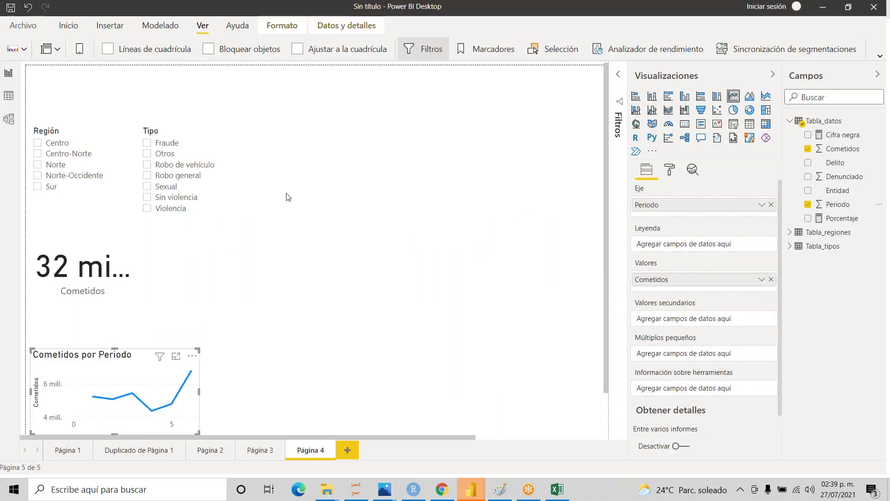
{"action": "left_click", "coordinate": [298, 211]}
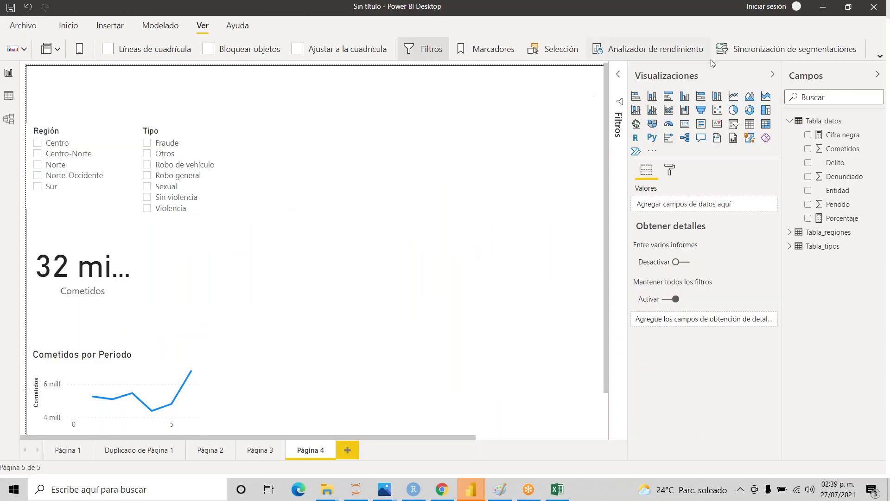
{"action": "left_click", "coordinate": [735, 110]}
{"action": "left_click_drag", "start_coordinate": [305, 219], "coordinate": [315, 138]}
{"action": "key", "text": "alt+Tab"}
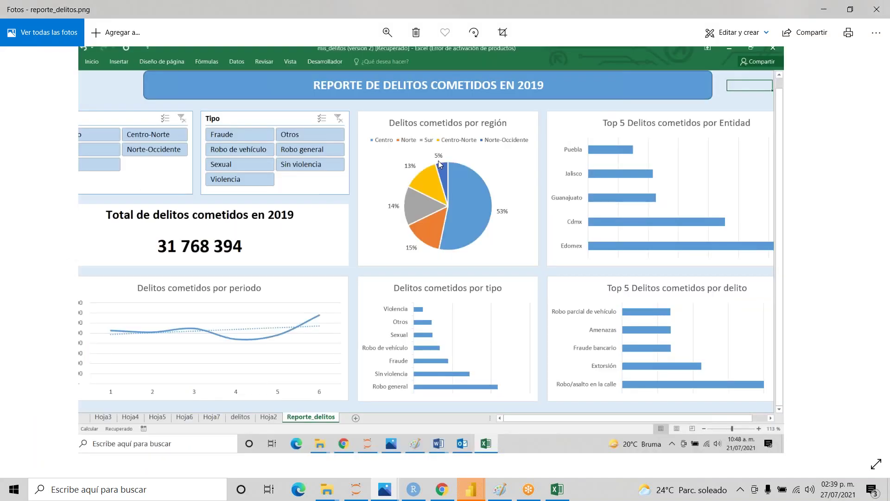
{"action": "key", "text": "alt+Tab"}
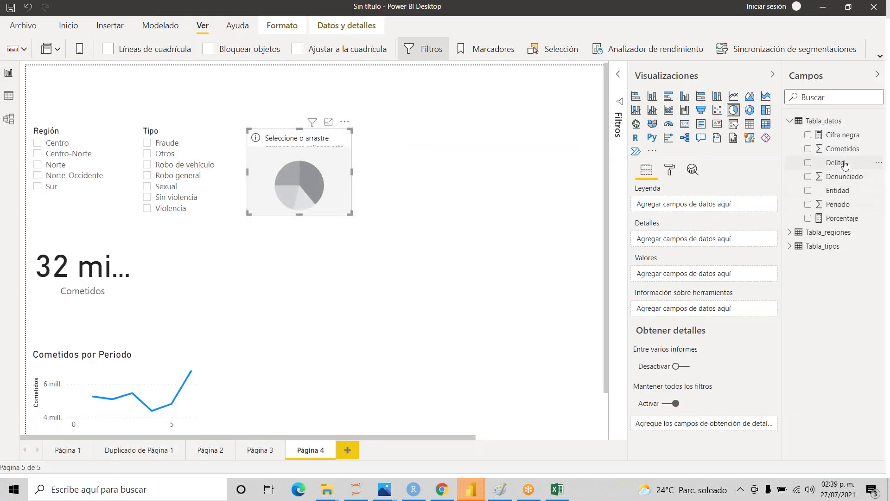
- Show Cometidos as the pie chart's values, with Región from Tabla_regiones as its legend
{"action": "left_click_drag", "start_coordinate": [841, 151], "coordinate": [714, 276]}
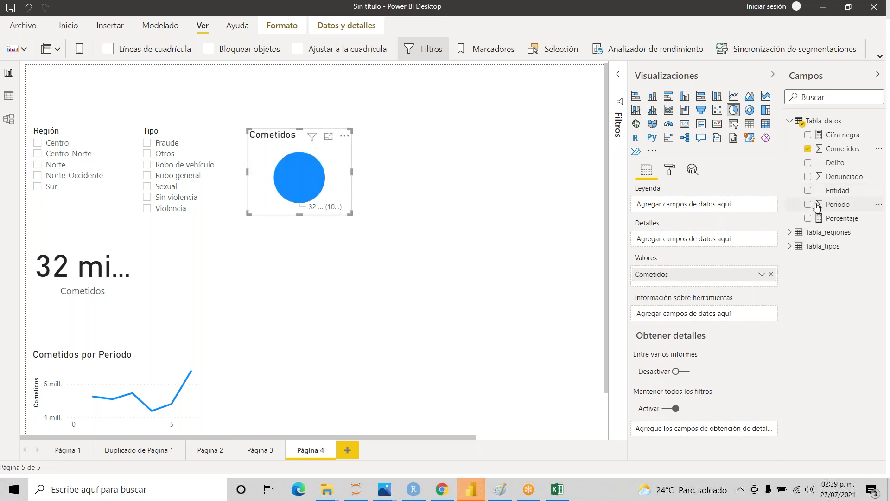
{"action": "left_click", "coordinate": [789, 235]}
{"action": "left_click_drag", "start_coordinate": [832, 259], "coordinate": [692, 206]}
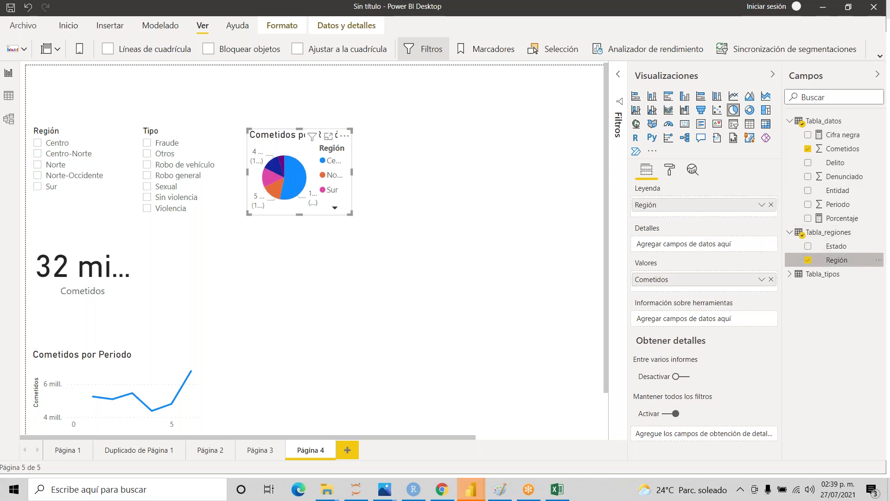
- Check the Entidad chart in the reference image, then add a clustered bar chart beside the pie in Power BI Desktop and enlarge it
{"action": "key", "text": "alt+Tab"}
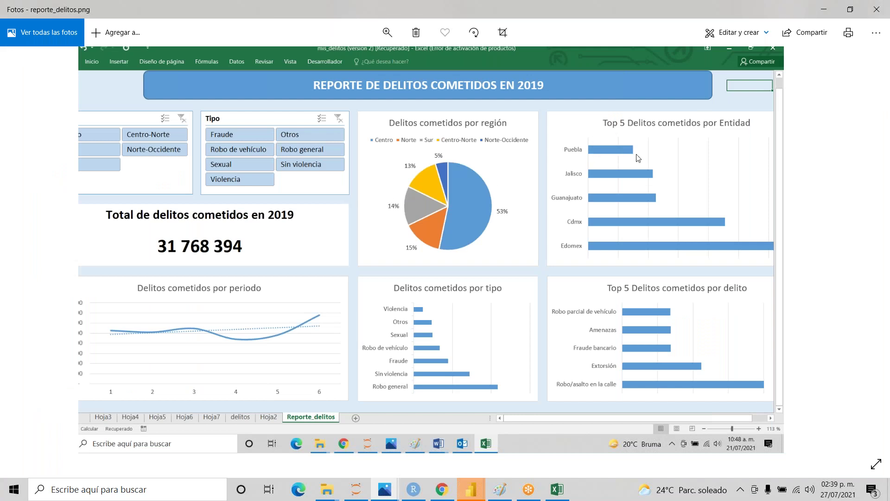
{"action": "key", "text": "alt+Tab"}
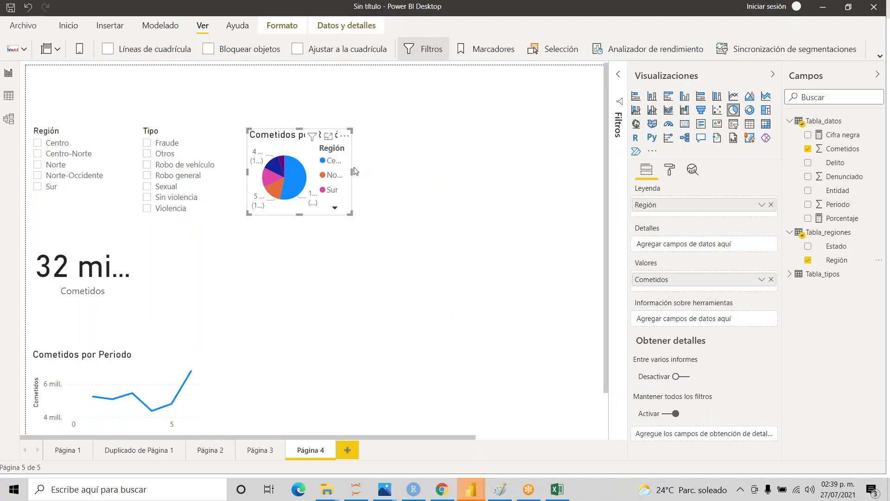
{"action": "key", "text": "alt+Tab"}
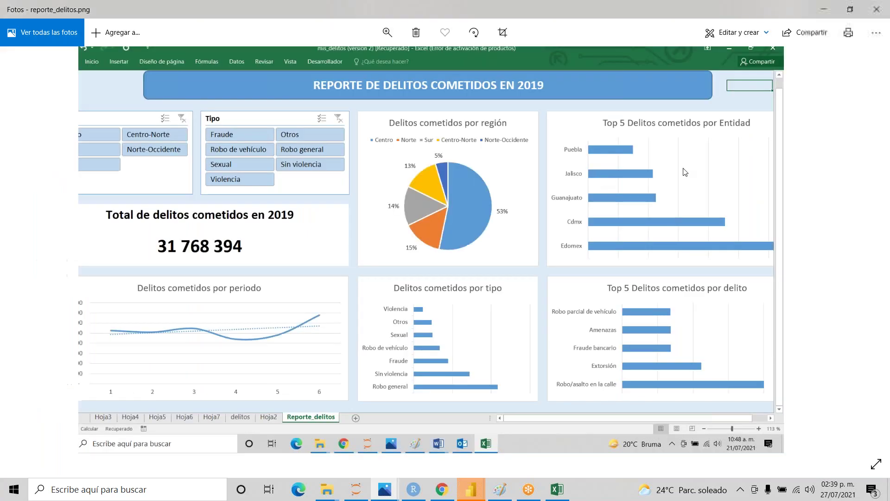
{"action": "key", "text": "alt+Tab"}
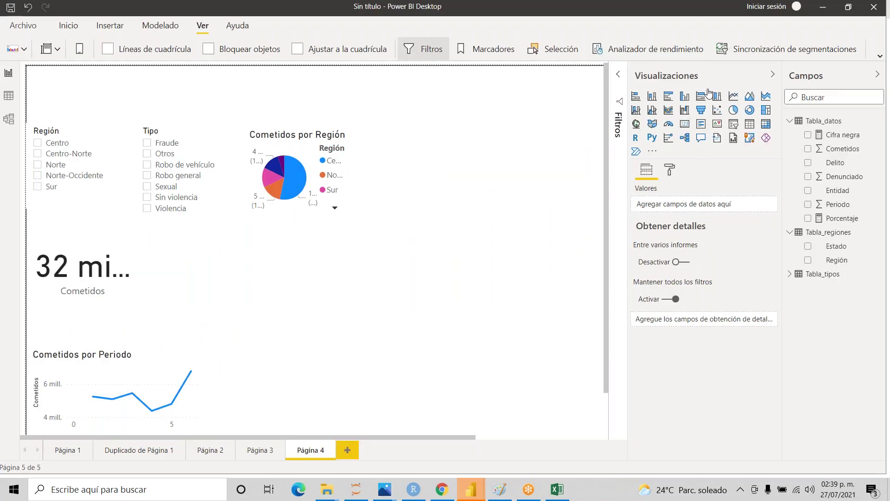
{"action": "left_click", "coordinate": [671, 96]}
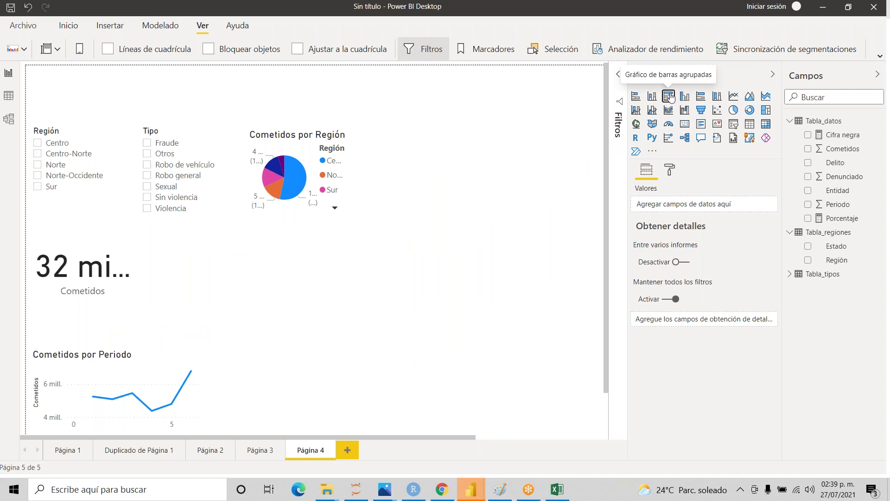
{"action": "left_click_drag", "start_coordinate": [342, 234], "coordinate": [500, 135]}
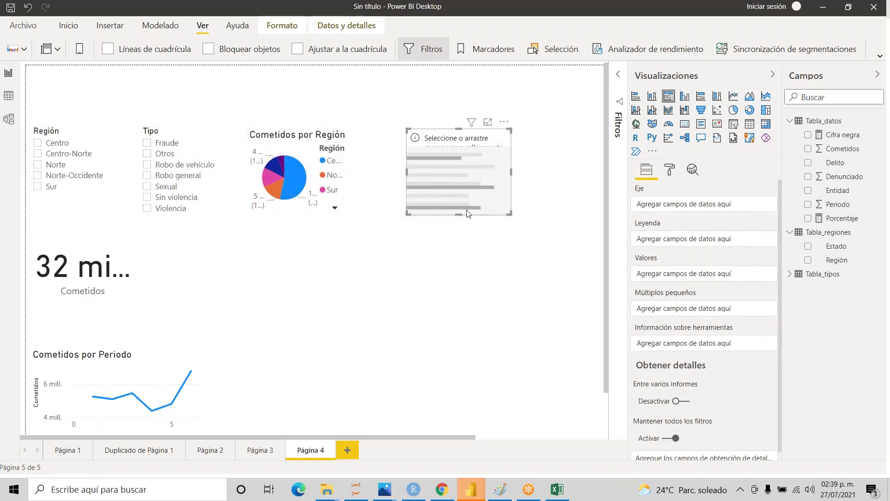
{"action": "left_click_drag", "start_coordinate": [459, 214], "coordinate": [461, 238]}
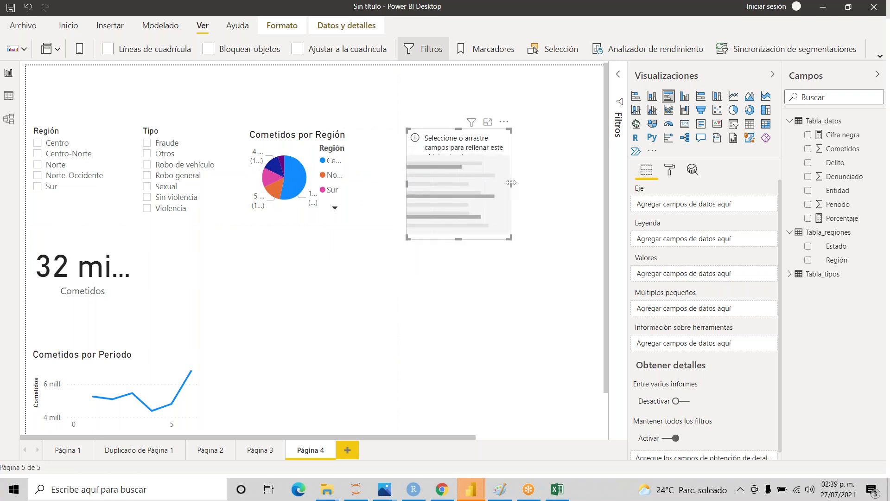
{"action": "left_click_drag", "start_coordinate": [511, 184], "coordinate": [548, 184]}
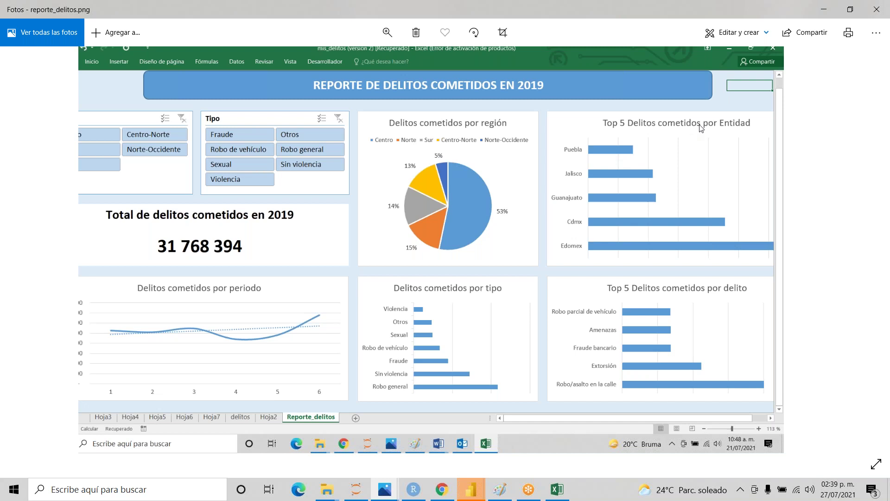
- Plot Cometidos by Entidad from Tabla_datos in the new bar chart in Power BI Desktop
{"action": "key", "text": "alt+Tab"}
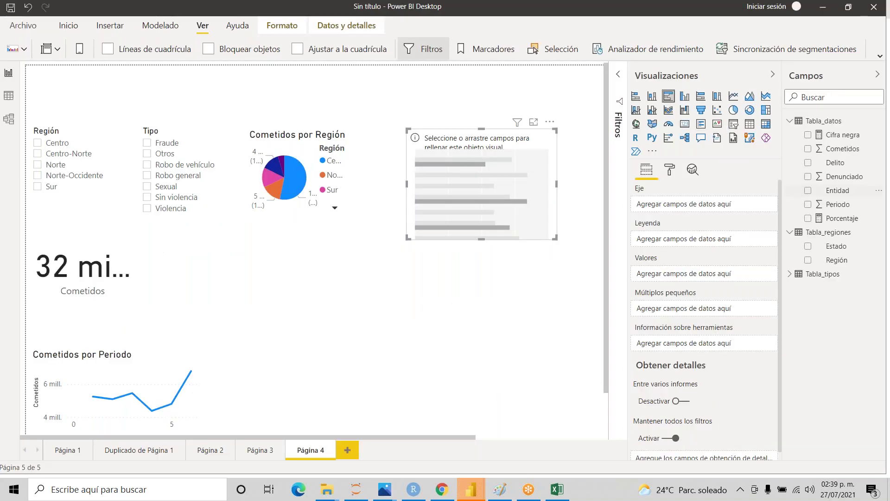
{"action": "left_click_drag", "start_coordinate": [837, 150], "coordinate": [701, 275]}
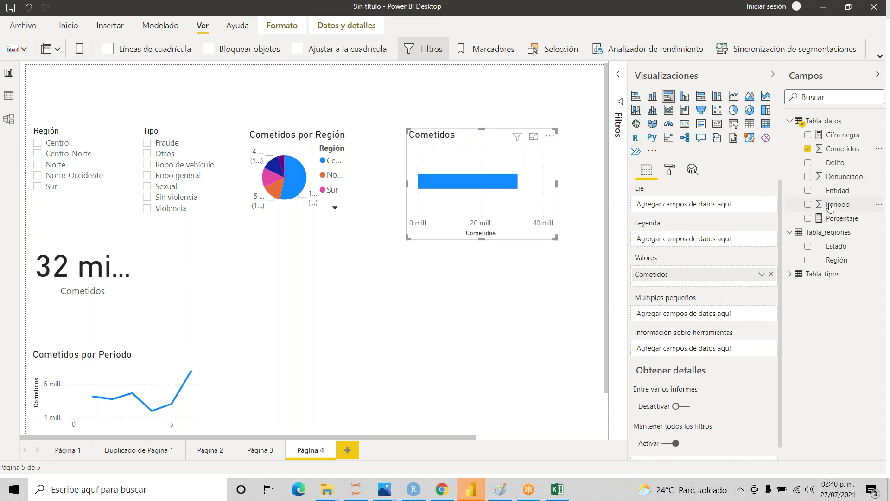
{"action": "left_click_drag", "start_coordinate": [833, 191], "coordinate": [668, 205]}
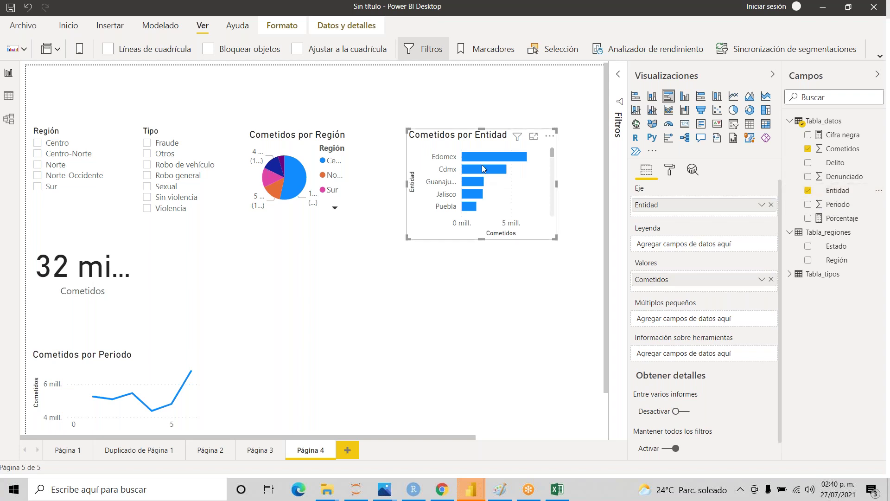
- Compare the Entidad chart with the reference image, then make the bar chart much taller in Power BI Desktop
{"action": "key", "text": "alt+Tab"}
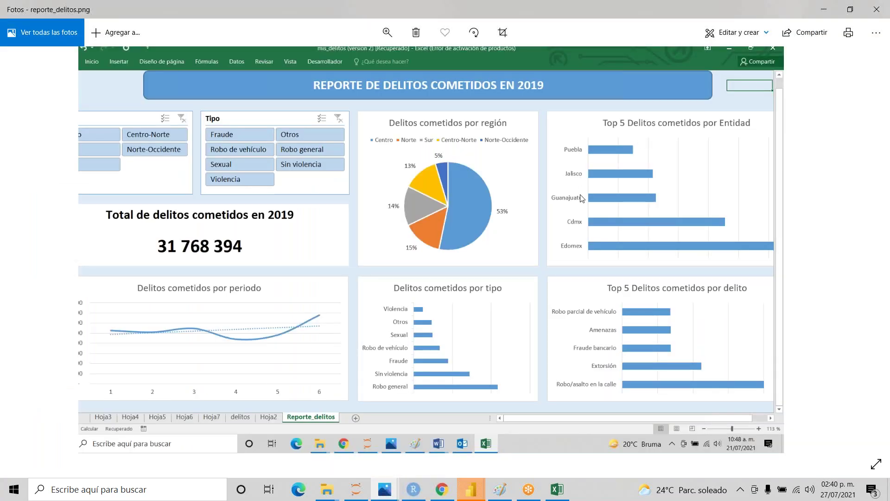
{"action": "key", "text": "alt+Tab"}
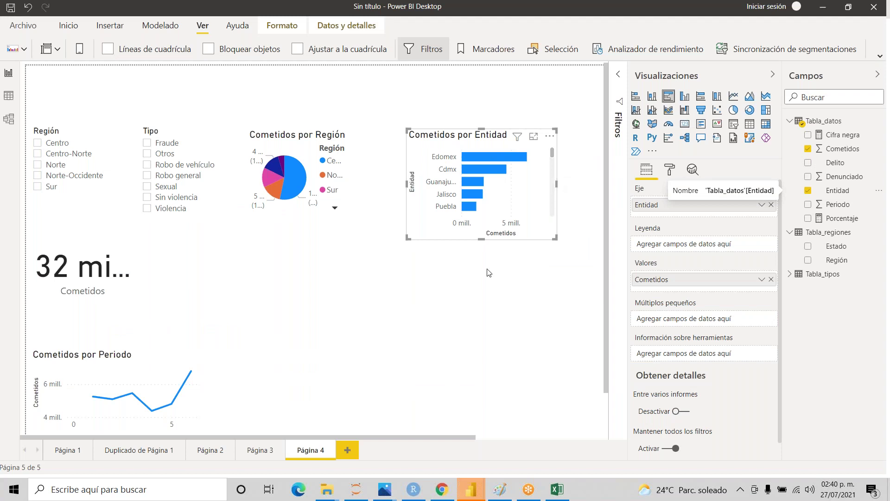
{"action": "left_click_drag", "start_coordinate": [480, 239], "coordinate": [480, 352]}
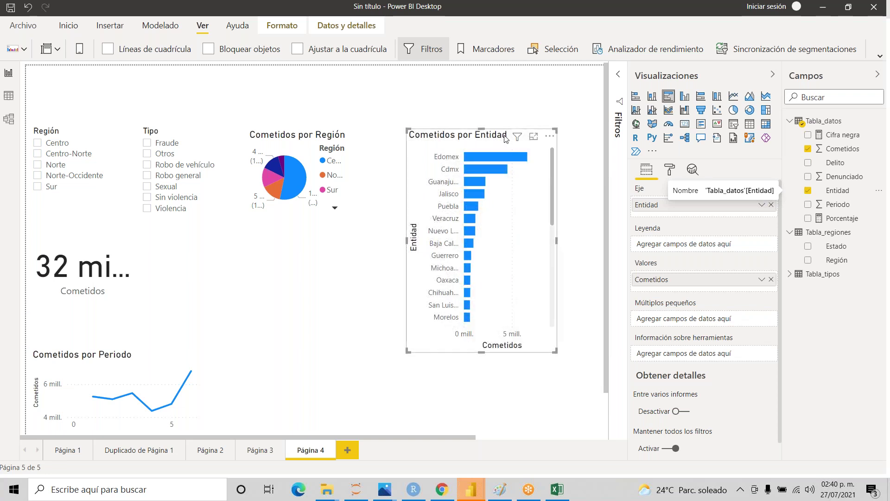
- Apply a Top N filter on Entidad to the bar chart, keeping the Superior 5 by Cometidos
{"action": "left_click", "coordinate": [620, 76]}
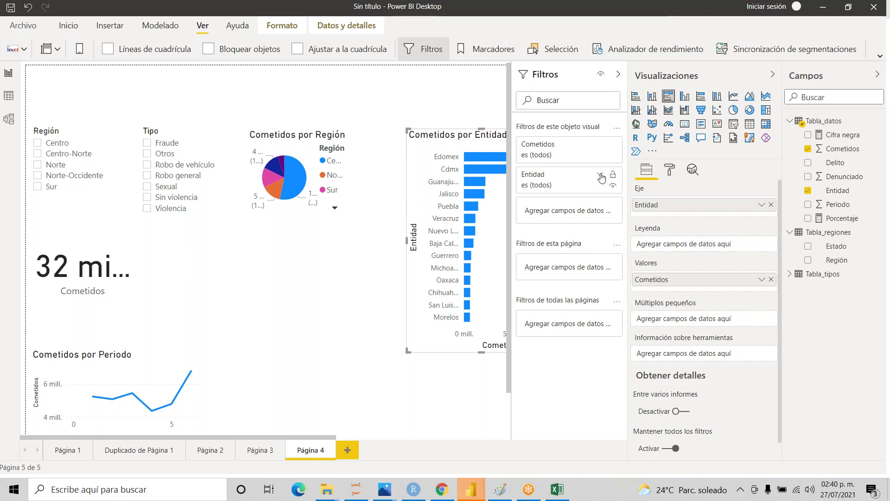
{"action": "left_click", "coordinate": [600, 176]}
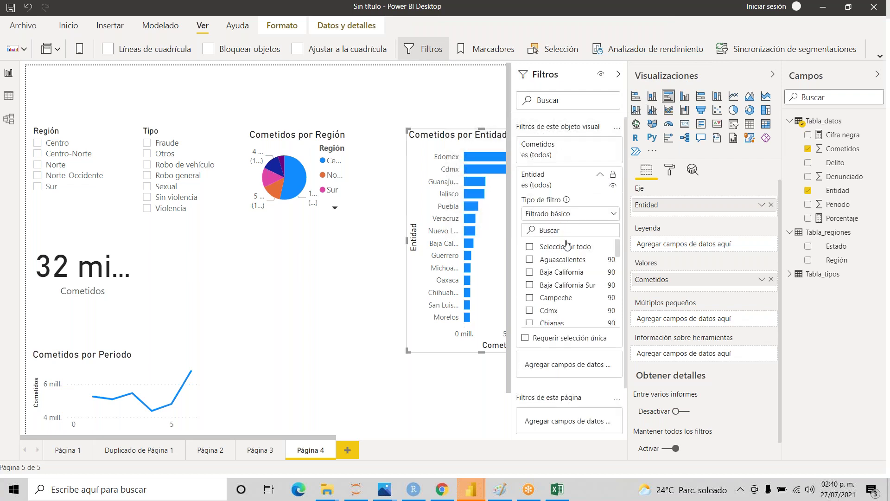
{"action": "left_click", "coordinate": [549, 215]}
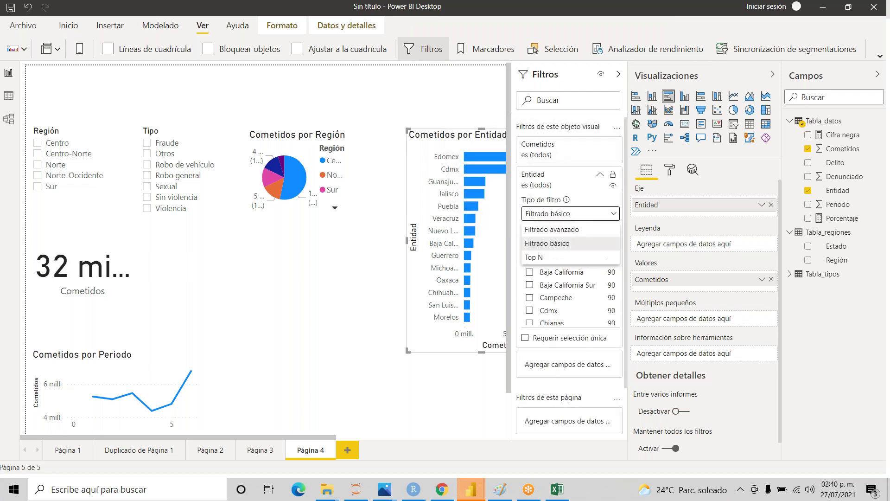
{"action": "left_click", "coordinate": [542, 258]}
{"action": "left_click", "coordinate": [580, 246]}
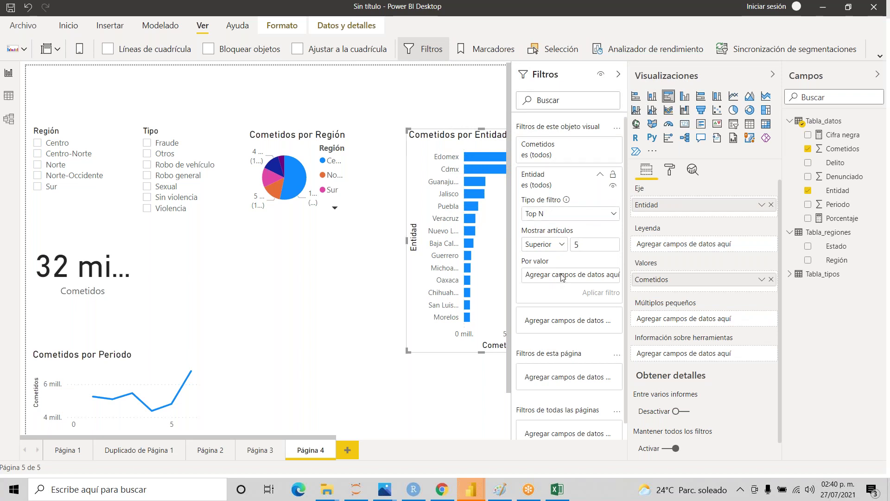
{"action": "left_click_drag", "start_coordinate": [840, 149], "coordinate": [569, 276]}
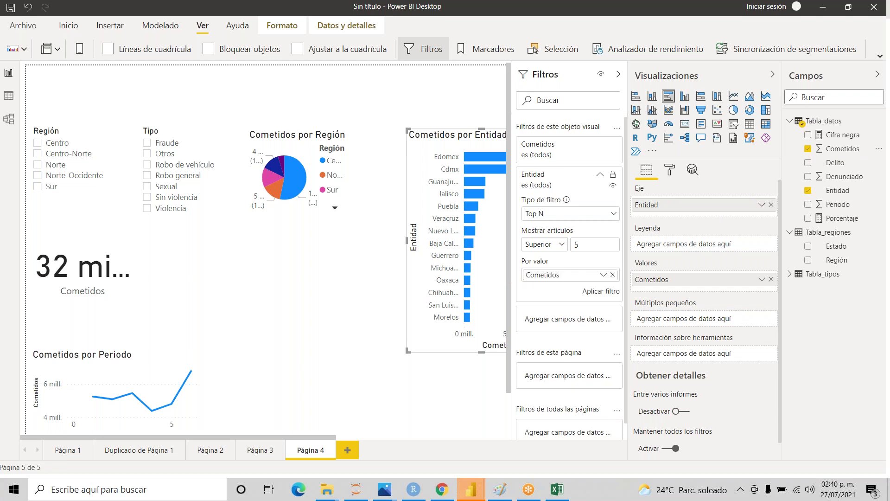
{"action": "left_click", "coordinate": [597, 292]}
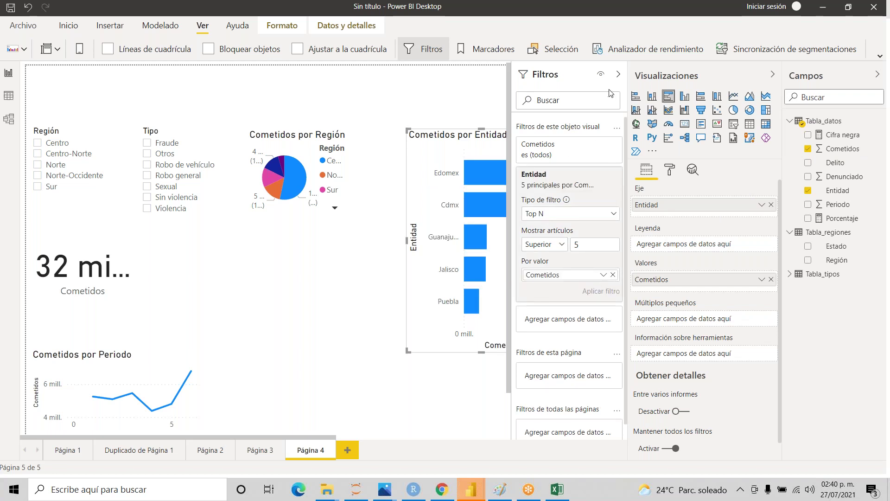
- Collapse the Filtros, Visualizaciones and Campos panes and shorten the Entidad bar chart to about half its height
{"action": "left_click", "coordinate": [619, 76]}
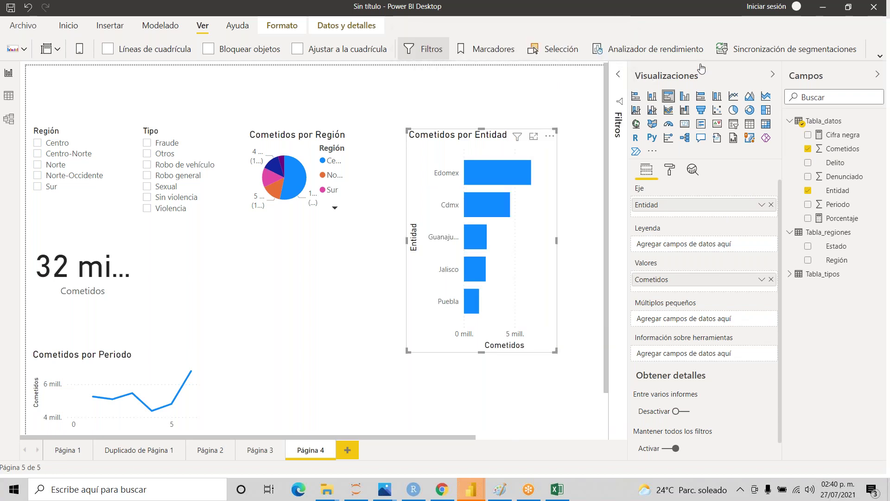
{"action": "left_click", "coordinate": [773, 75]}
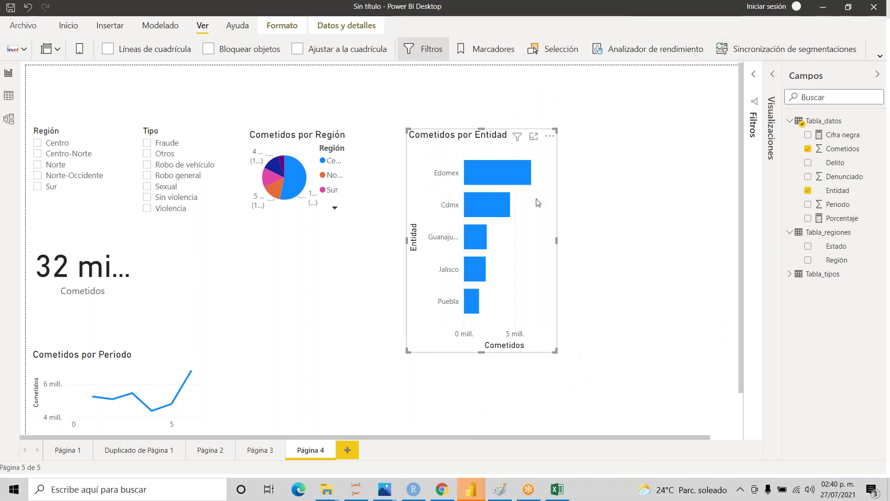
{"action": "left_click", "coordinate": [877, 74]}
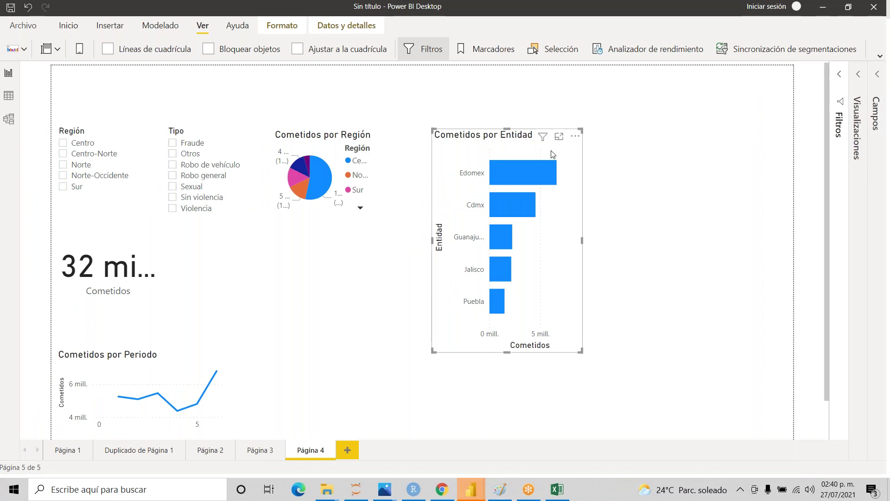
{"action": "left_click_drag", "start_coordinate": [507, 352], "coordinate": [507, 254]}
- Compare the Entidad bar chart with the reporte_delitos image in Photos, examining its Entidad and tipo charts, and return to Power BI Desktop
{"action": "key", "text": "alt+Tab"}
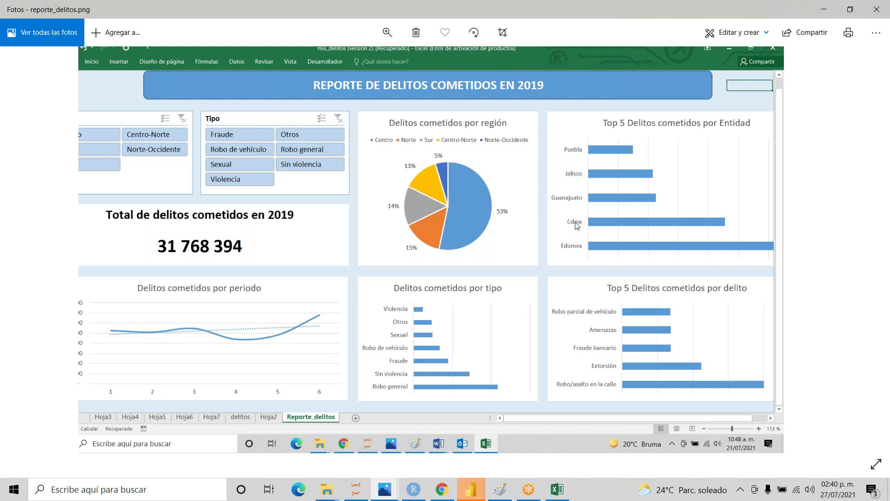
{"action": "key", "text": "alt+Tab"}
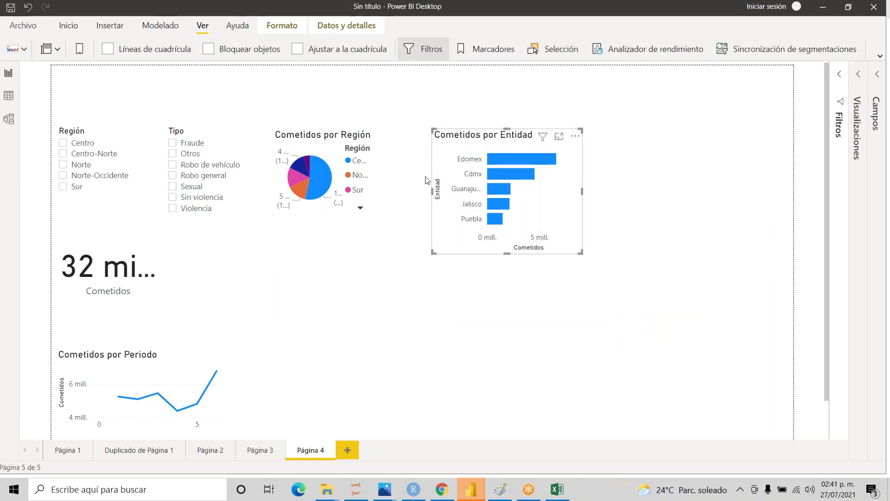
{"action": "key", "text": "alt+Tab"}
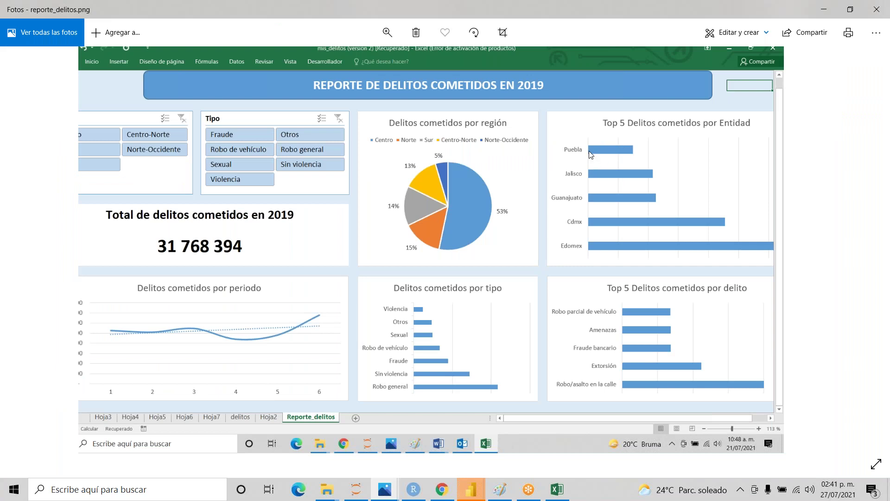
{"action": "key", "text": "alt+Tab"}
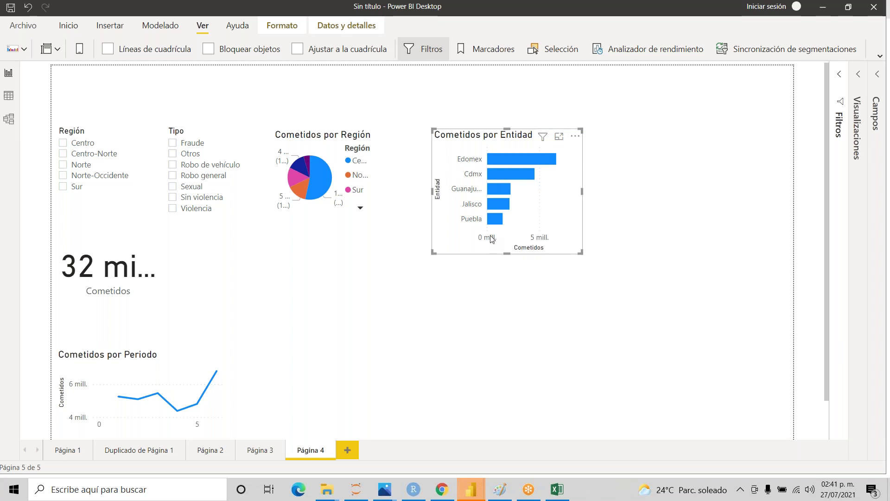
{"action": "key", "text": "alt+Tab"}
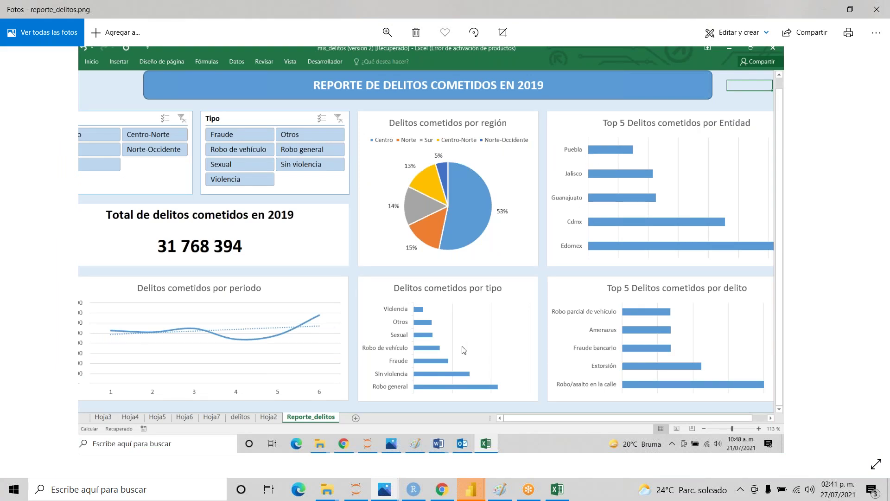
{"action": "key", "text": "alt+Tab"}
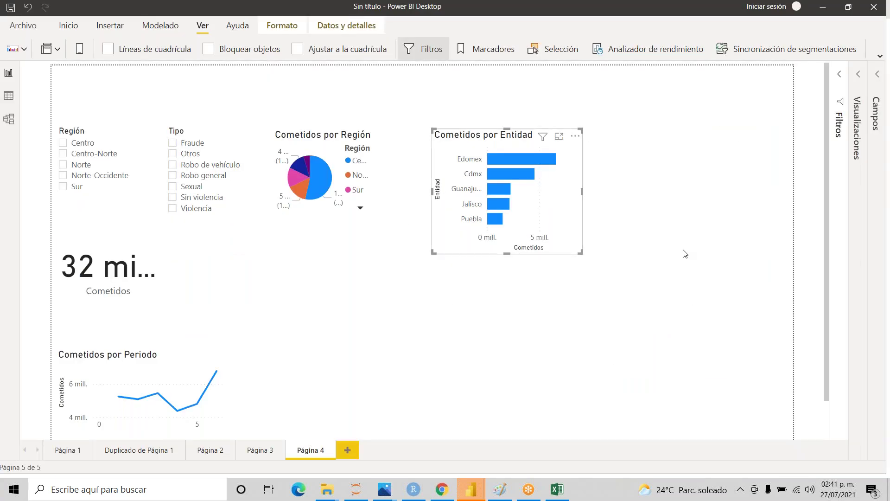
- Duplicate the Entidad bar chart and place the copy below the region pie chart
{"action": "left_click", "coordinate": [684, 253]}
{"action": "left_click", "coordinate": [433, 153]}
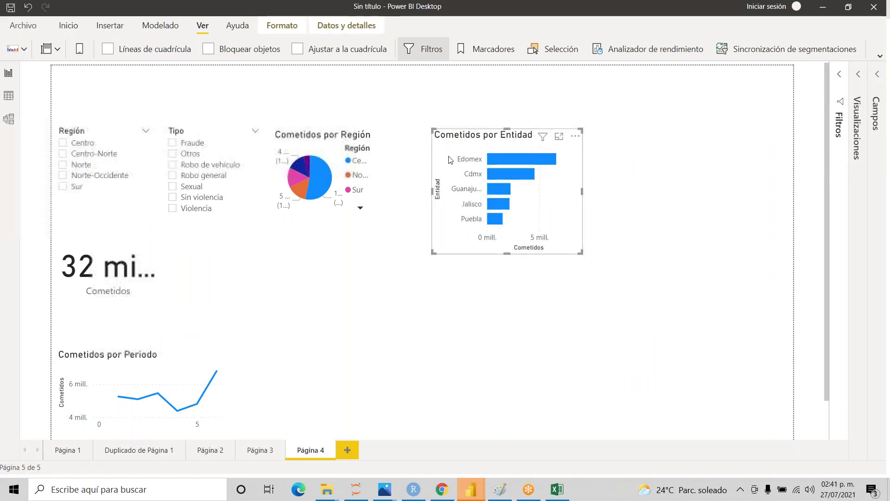
{"action": "left_click", "coordinate": [344, 345]}
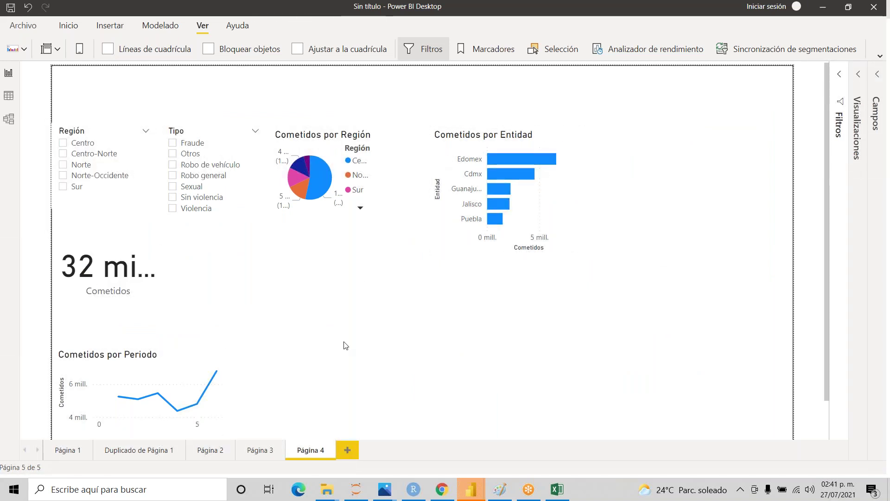
{"action": "left_click", "coordinate": [545, 152]}
{"action": "left_click_drag", "start_coordinate": [570, 171], "coordinate": [419, 341]}
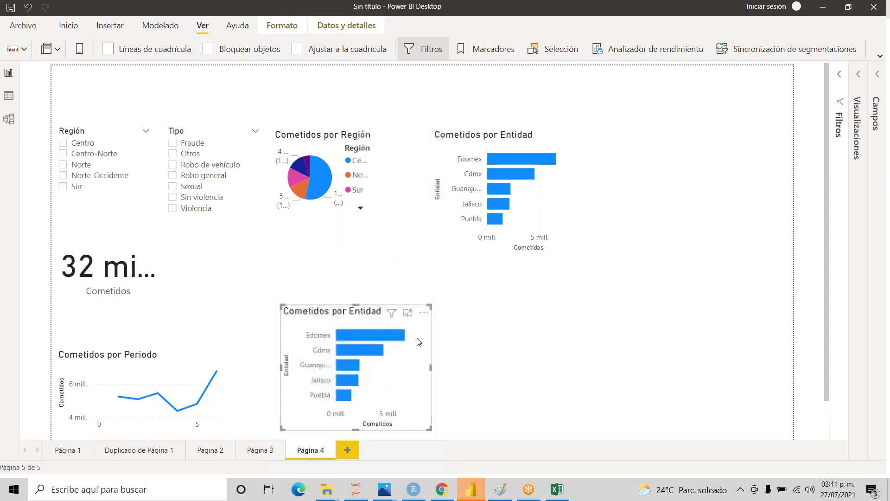
- Replace Entidad with Tipo from Tabla_tipos on the axis of the copied bar chart
{"action": "left_click", "coordinate": [878, 77]}
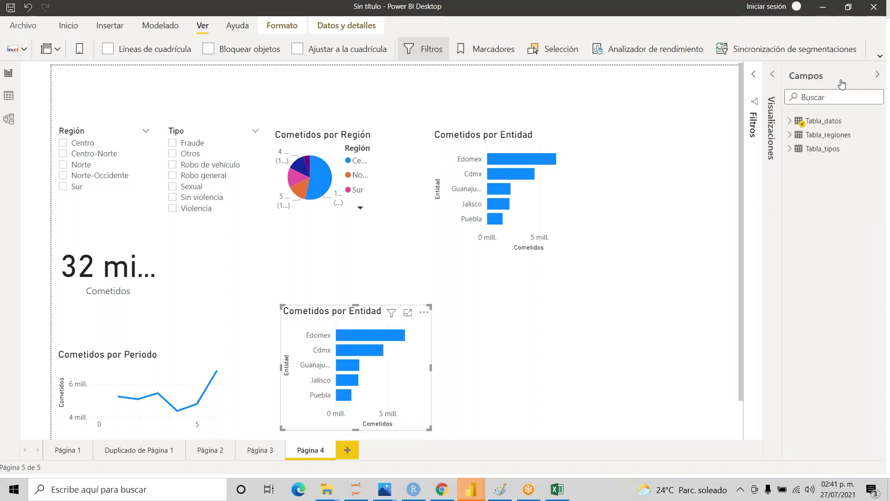
{"action": "left_click", "coordinate": [773, 75]}
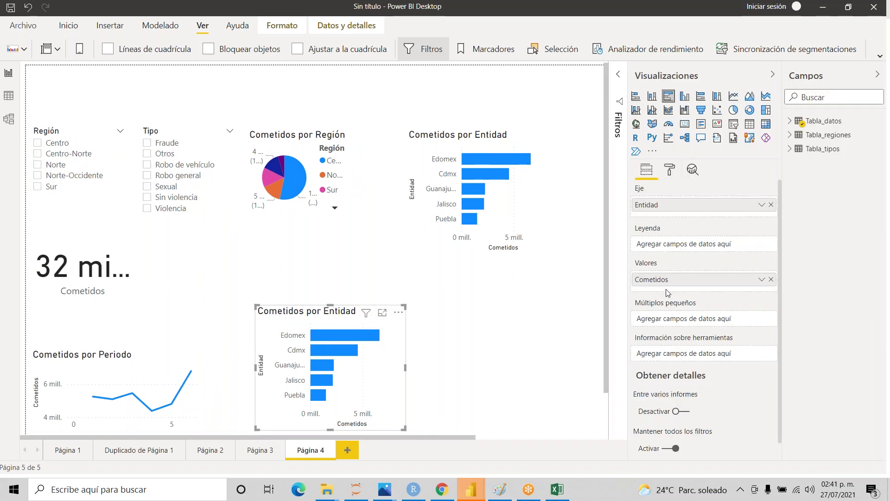
{"action": "key", "text": "alt+Tab"}
{"action": "key", "text": "alt+Tab"}
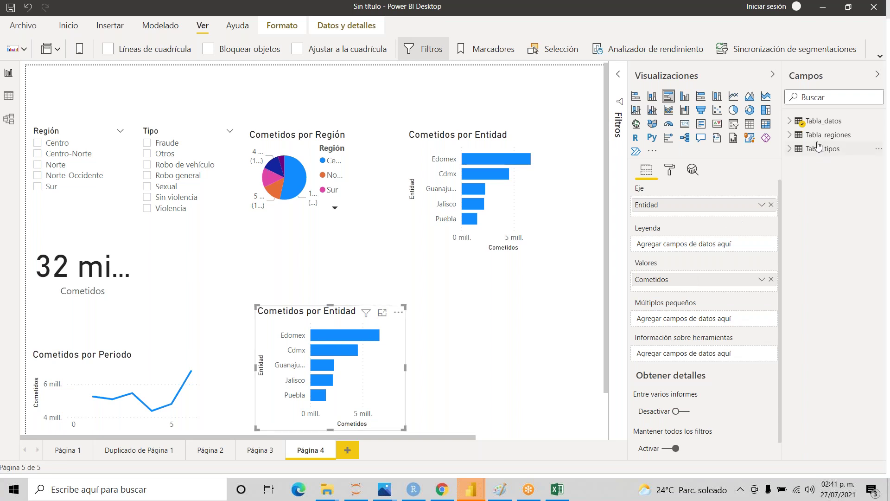
{"action": "left_click", "coordinate": [792, 149]}
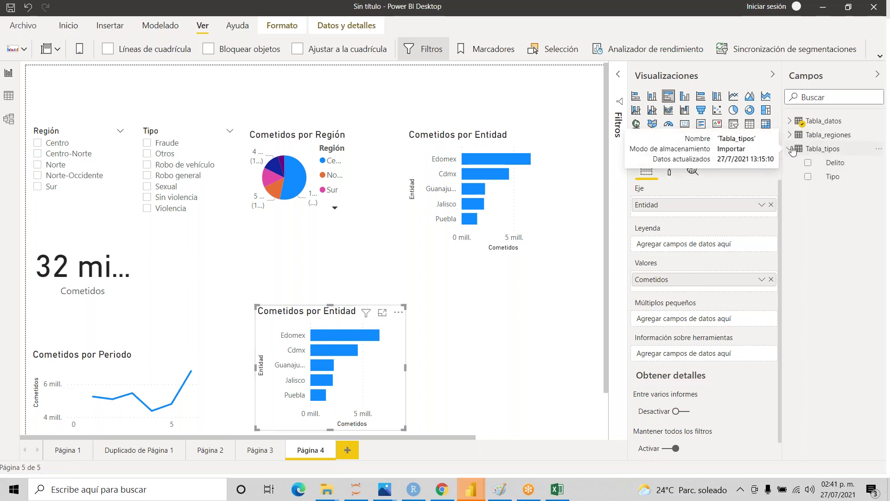
{"action": "left_click", "coordinate": [771, 204]}
{"action": "left_click_drag", "start_coordinate": [833, 176], "coordinate": [696, 204]}
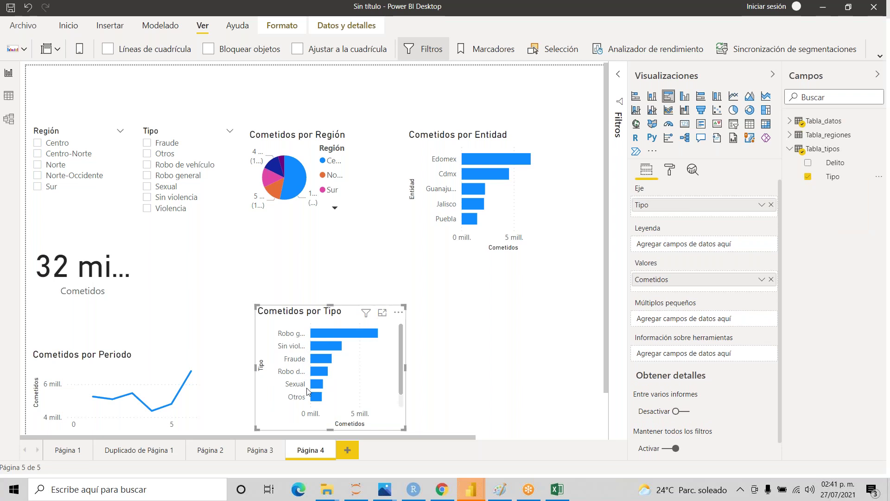
- Make the Tipo bar chart taller by extending it upwards so all its categories fit without scrolling
{"action": "left_click_drag", "start_coordinate": [605, 255], "coordinate": [601, 288]}
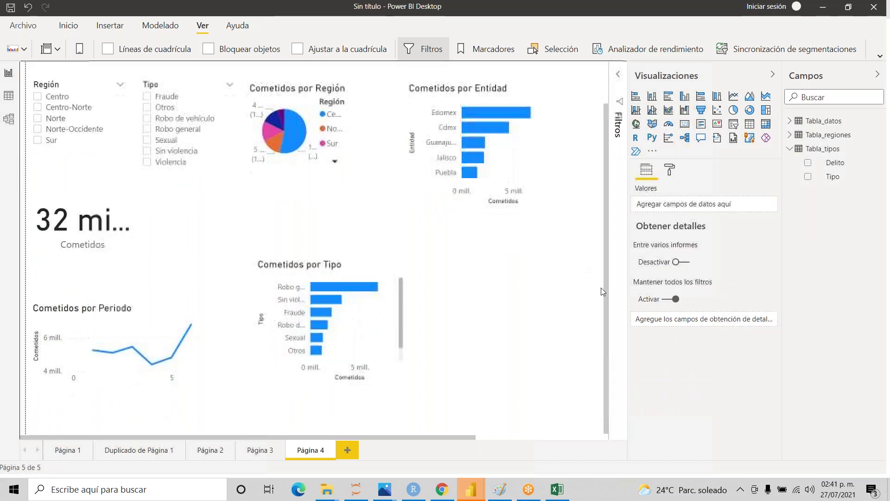
{"action": "mouse_move", "coordinate": [401, 305]}
{"action": "left_mouse_down"}
{"action": "mouse_move", "coordinate": [400, 317]}
{"action": "mouse_move", "coordinate": [399, 307]}
{"action": "left_mouse_up"}
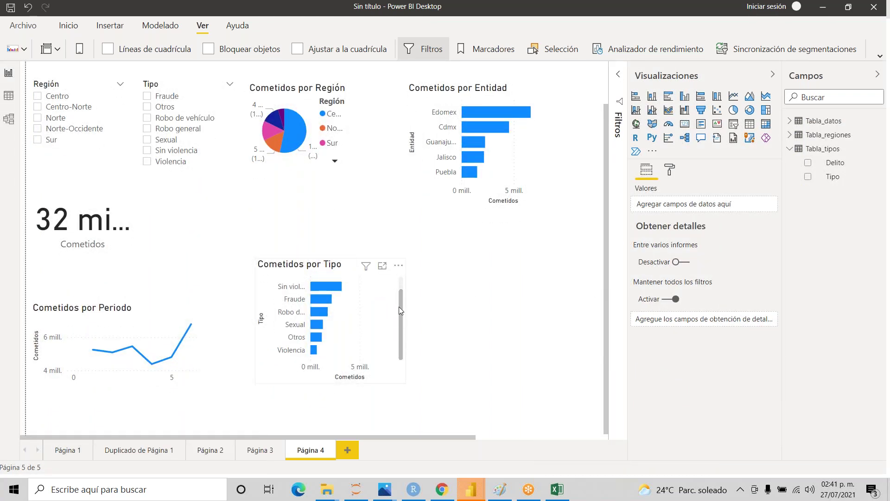
{"action": "left_click", "coordinate": [351, 263]}
{"action": "left_click_drag", "start_coordinate": [330, 258], "coordinate": [330, 222]}
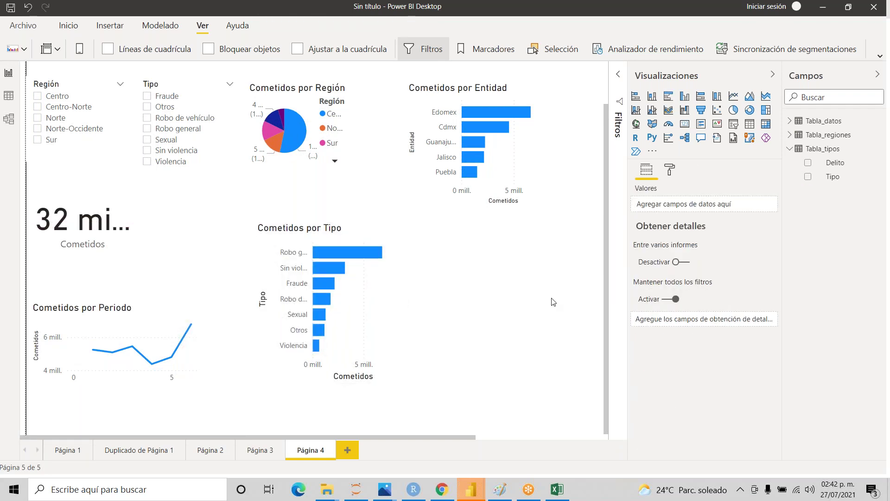
- Check the delito chart in the Photos reference image, then duplicate the Entidad chart in Power BI Desktop and place the copy below the original
{"action": "key", "text": "alt+Tab"}
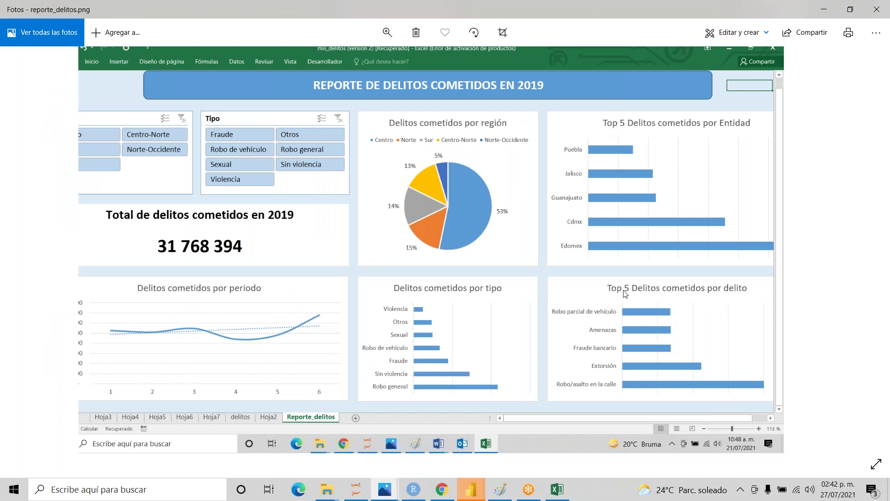
{"action": "key", "text": "alt+Tab"}
{"action": "key", "text": "alt+Tab"}
{"action": "key", "text": "alt+Tab"}
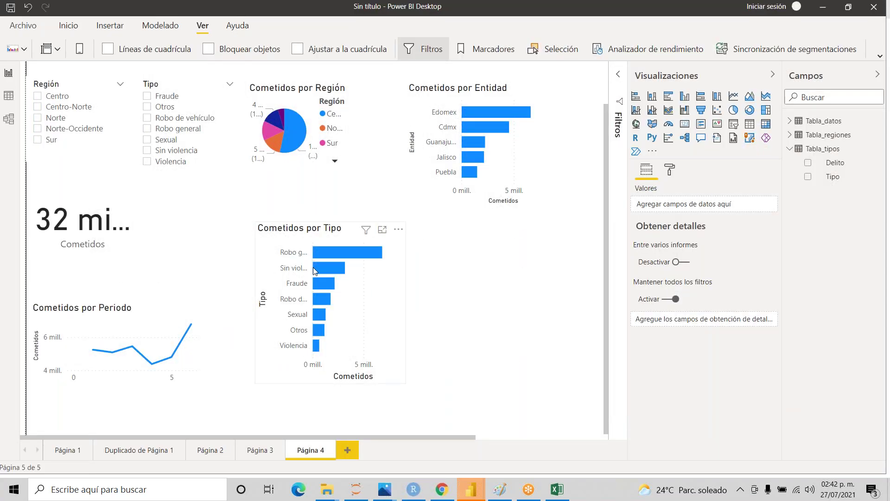
{"action": "left_click", "coordinate": [550, 147]}
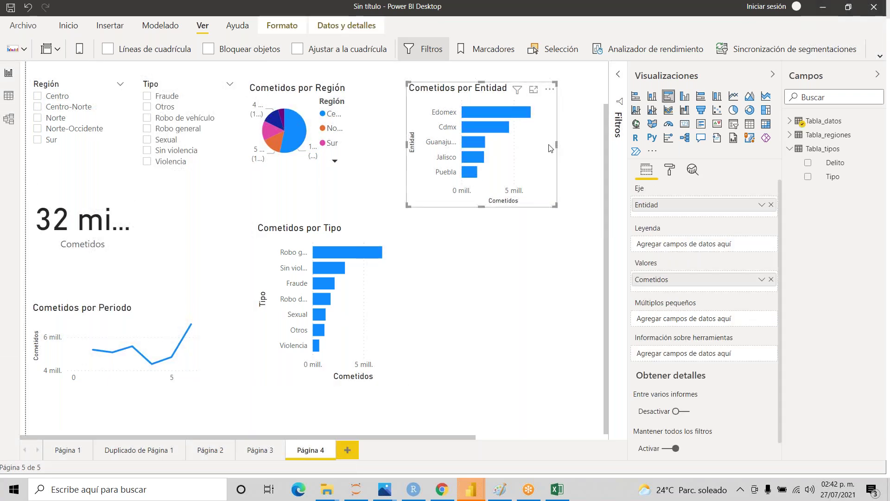
{"action": "left_click", "coordinate": [528, 252]}
{"action": "key", "text": "ctrl+z"}
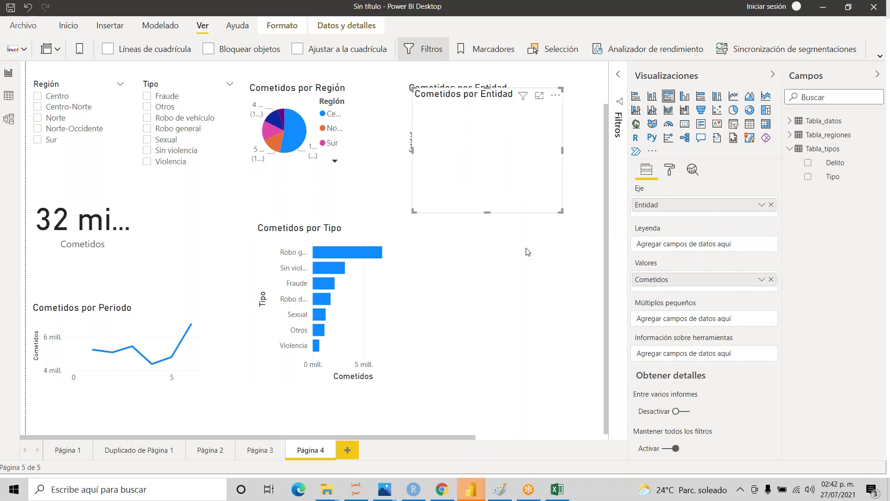
{"action": "left_click_drag", "start_coordinate": [501, 108], "coordinate": [513, 244]}
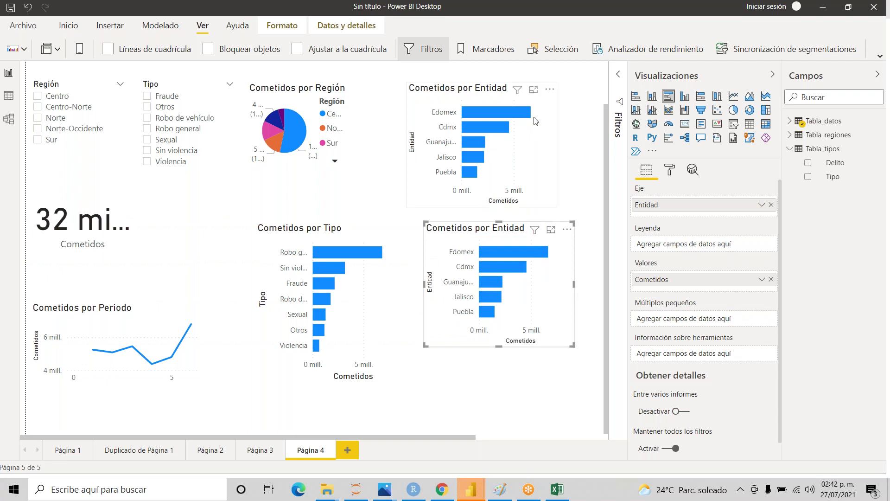
- Review the delito chart in the Photos reference image, then examine the Tipo chart in focus mode in Power BI Desktop and return to the report
{"action": "key", "text": "alt+Tab"}
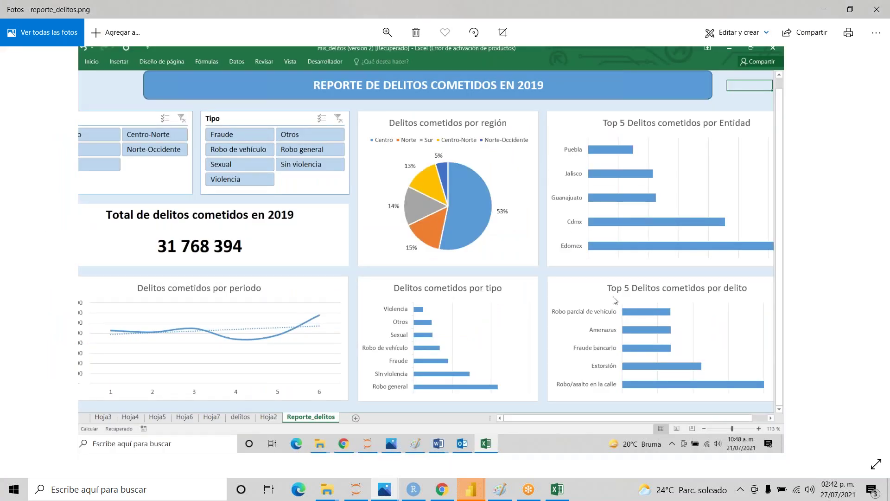
{"action": "key", "text": "alt+Tab"}
{"action": "key", "text": "alt+Tab"}
{"action": "key", "text": "alt+Tab"}
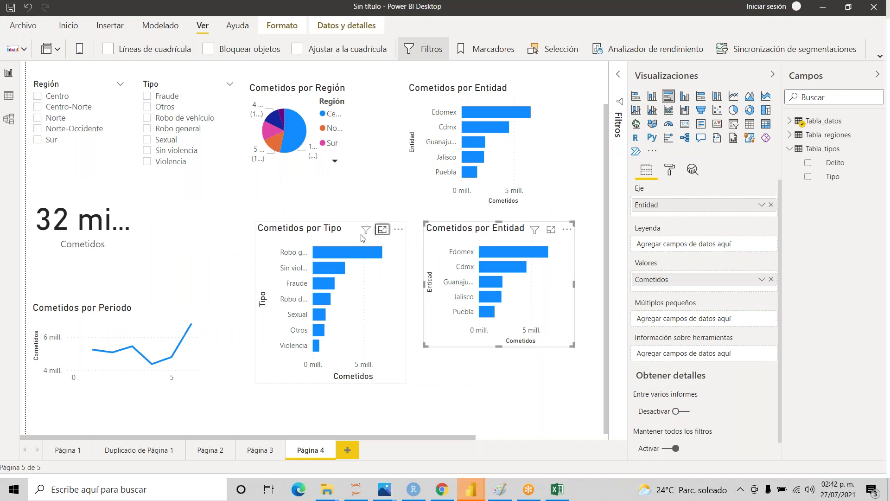
{"action": "left_click", "coordinate": [365, 237]}
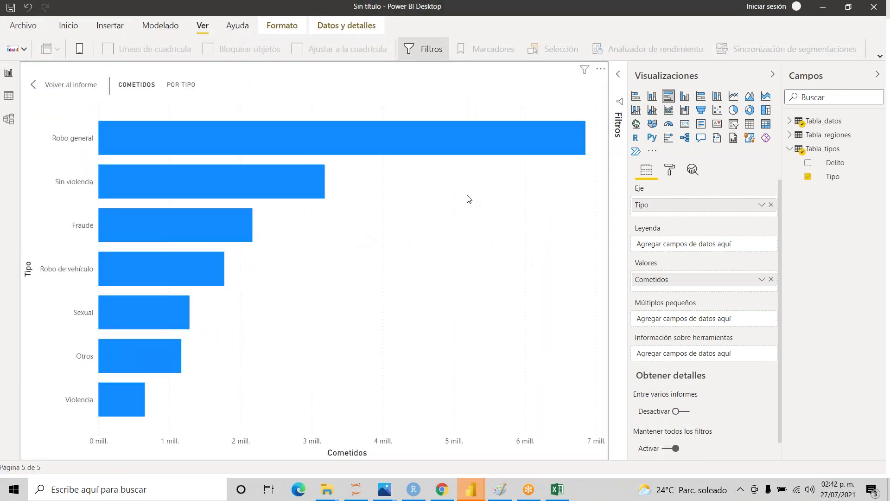
{"action": "left_click", "coordinate": [81, 88]}
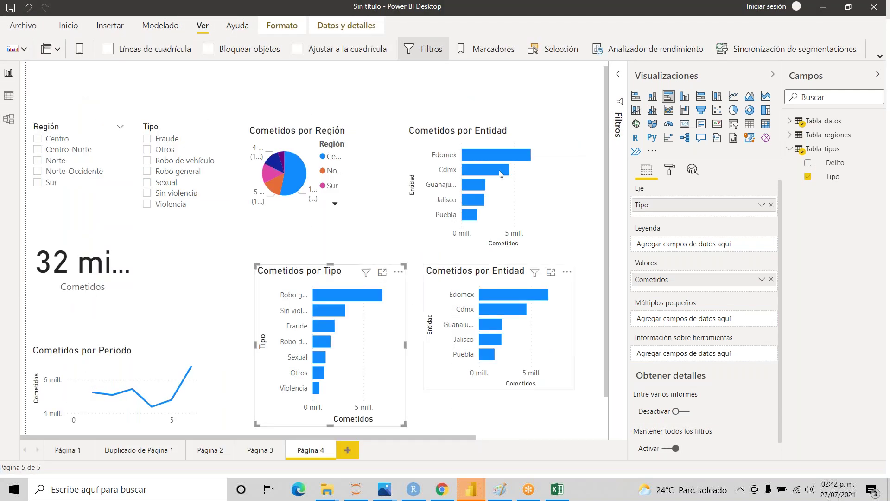
- Remove the leftover top 5 Entidad filter from the Tipo bar chart and collapse the Filtros pane
{"action": "left_click", "coordinate": [620, 77]}
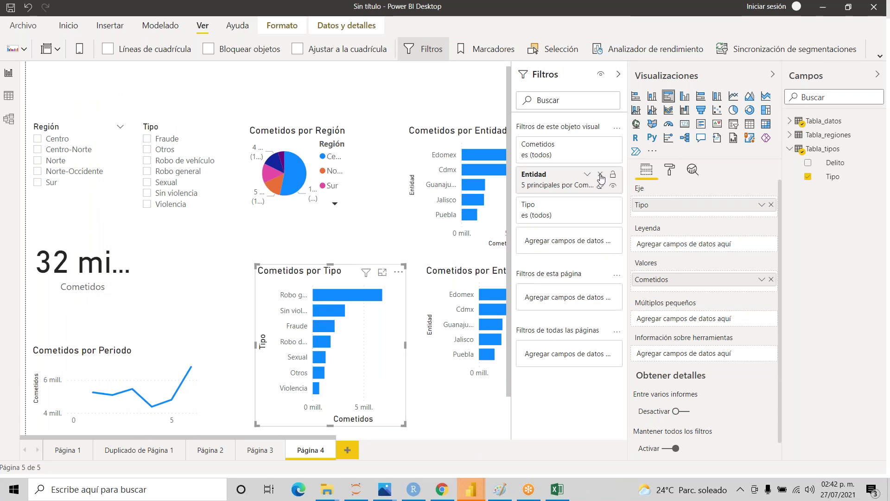
{"action": "left_click", "coordinate": [601, 178]}
{"action": "left_click", "coordinate": [618, 74]}
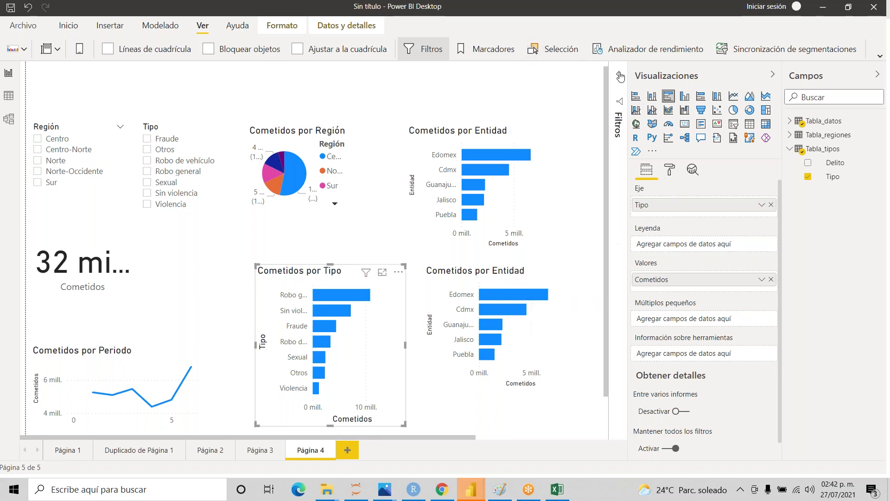
- Check the delito chart in the Photos reference image, then add Delito from Tabla_datos to the duplicated Entidad chart's axis in Power BI Desktop
{"action": "left_click", "coordinate": [565, 333]}
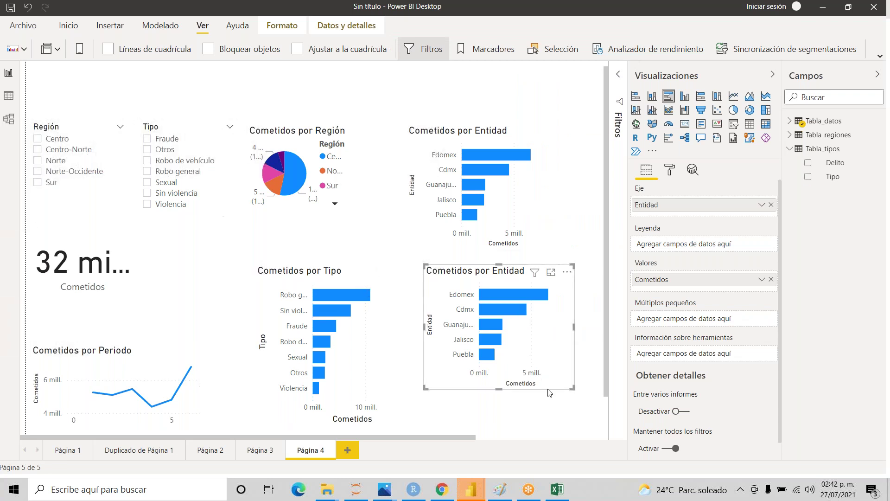
{"action": "key", "text": "alt+Tab"}
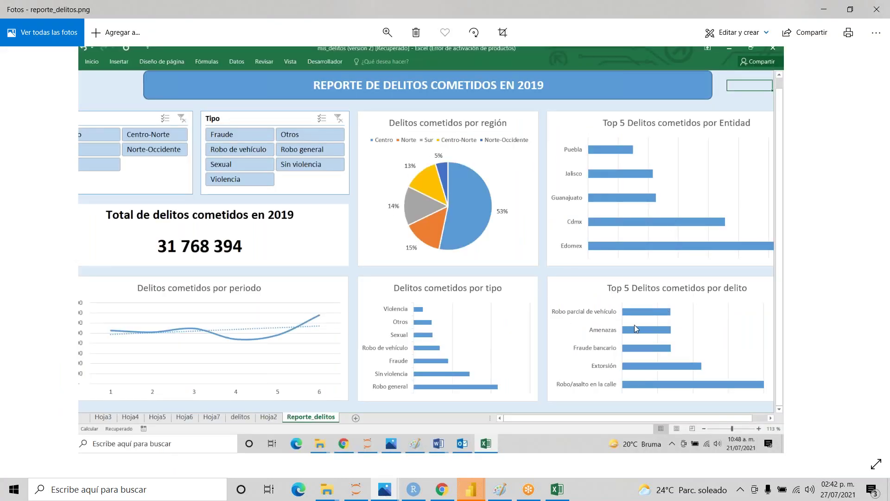
{"action": "key", "text": "alt+Tab"}
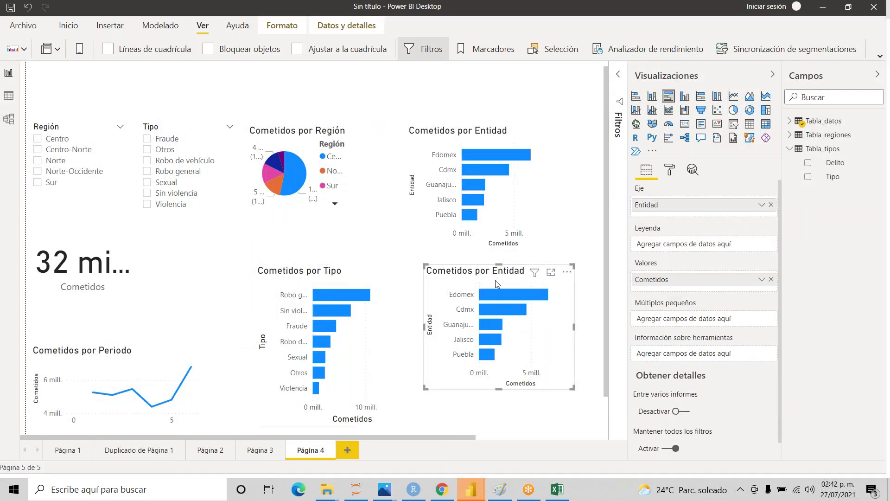
{"action": "left_click", "coordinate": [791, 122]}
{"action": "left_click_drag", "start_coordinate": [841, 166], "coordinate": [696, 218]}
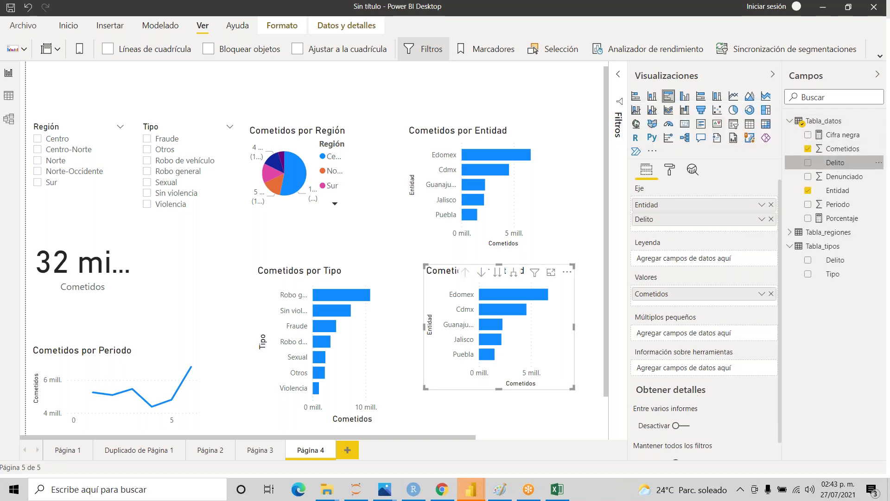
- Remove Entidad from the duplicated chart's axis and delete its leftover top 5 Entidad filter
{"action": "left_click", "coordinate": [772, 204]}
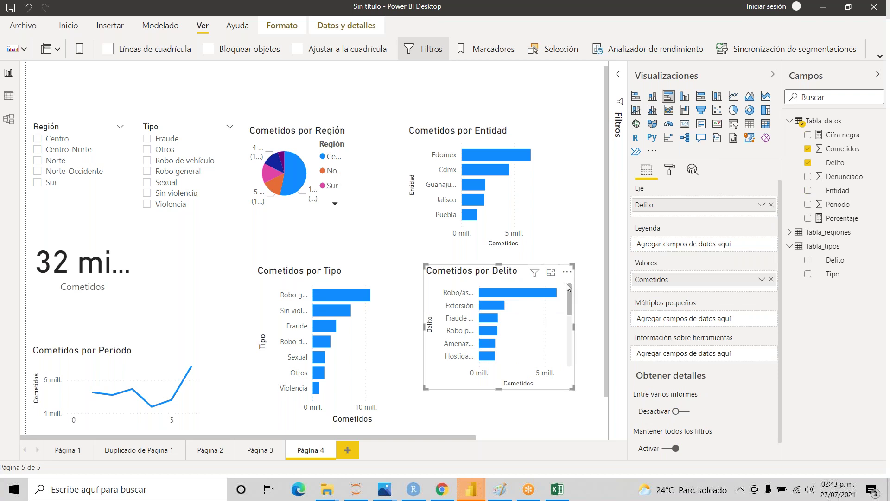
{"action": "left_click", "coordinate": [620, 81]}
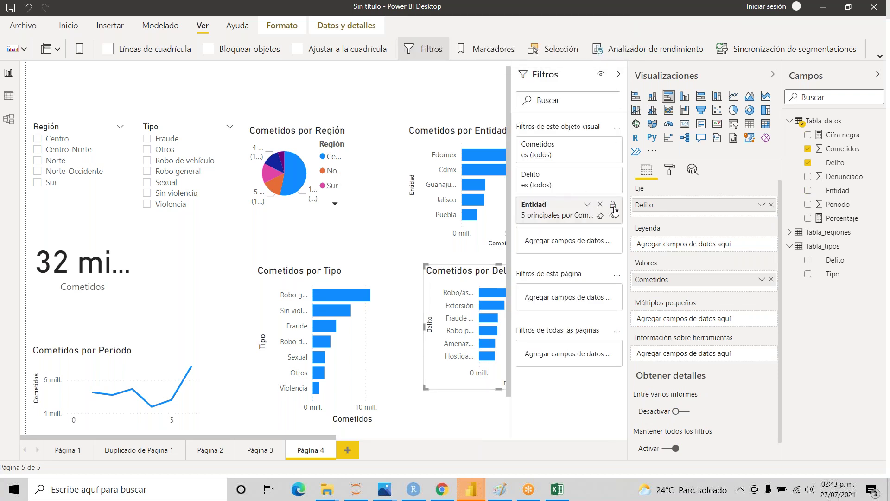
{"action": "left_click", "coordinate": [602, 206]}
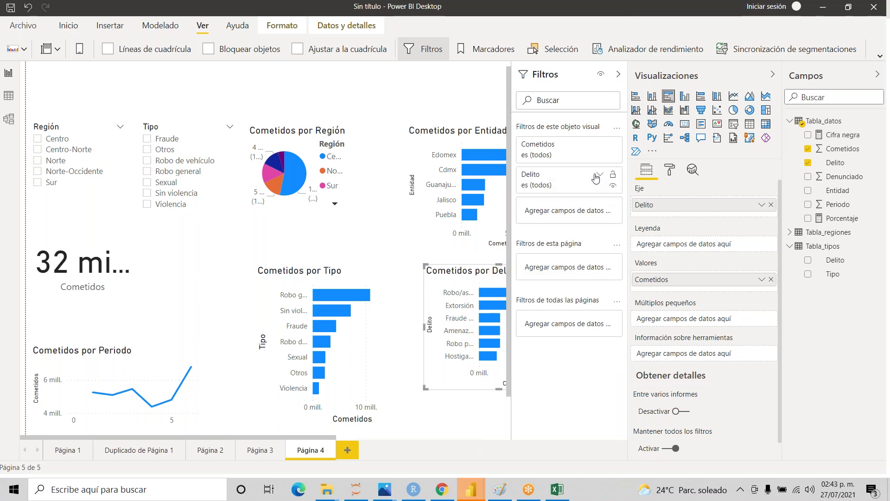
- Set the chart's Delito filter to Top N, with the 5 highest items (Superior) by Cometidos
{"action": "left_click", "coordinate": [601, 176]}
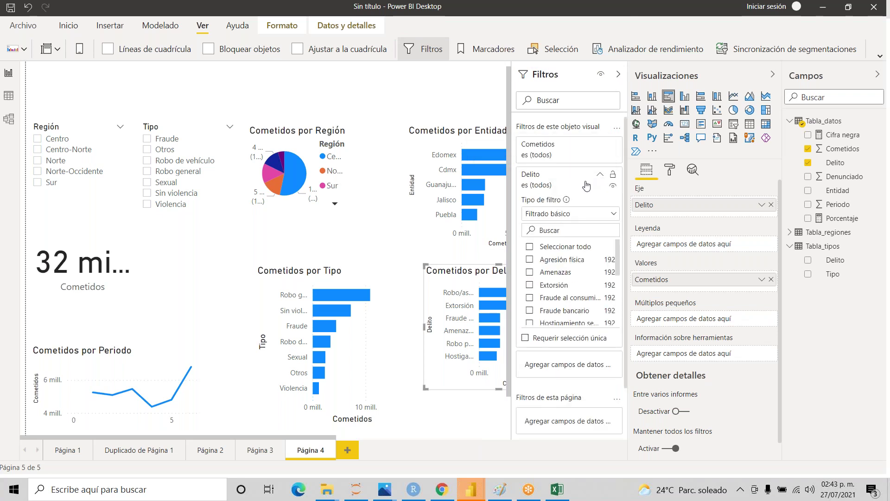
{"action": "left_click", "coordinate": [608, 214]}
{"action": "left_click", "coordinate": [561, 259]}
{"action": "left_click", "coordinate": [583, 243]}
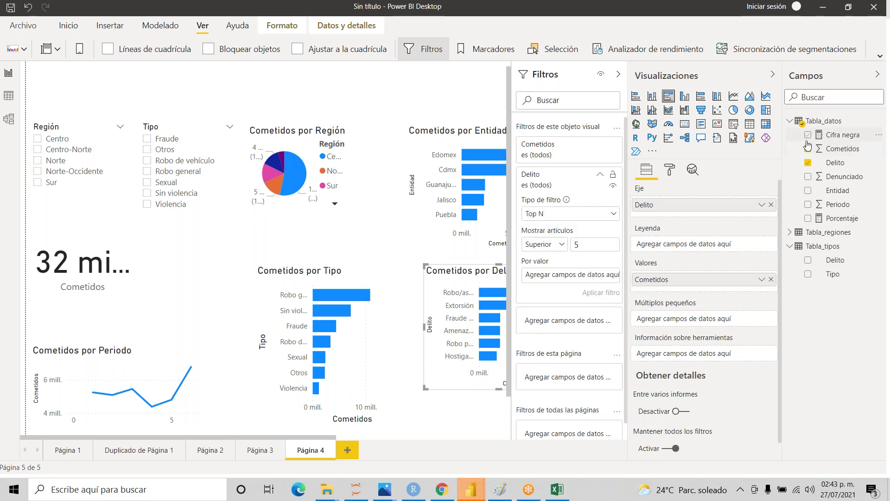
{"action": "left_click_drag", "start_coordinate": [830, 150], "coordinate": [555, 281]}
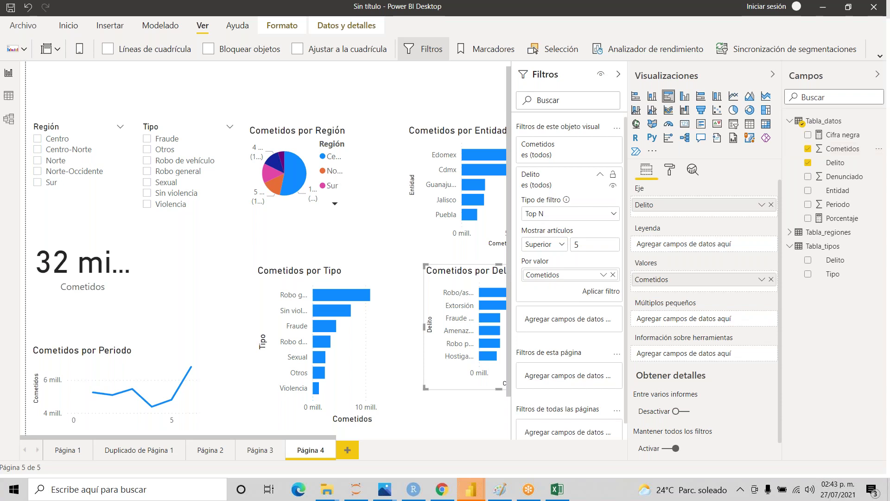
- Collapse the Campos, Visualizaciones and Filtros panes, then check the reference image in Photos and return to Power BI Desktop
{"action": "left_click", "coordinate": [880, 76]}
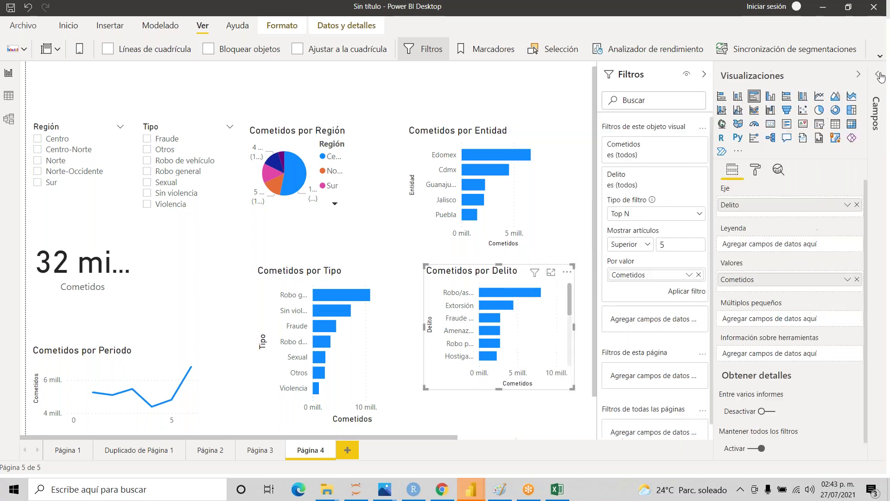
{"action": "left_click", "coordinate": [860, 75]}
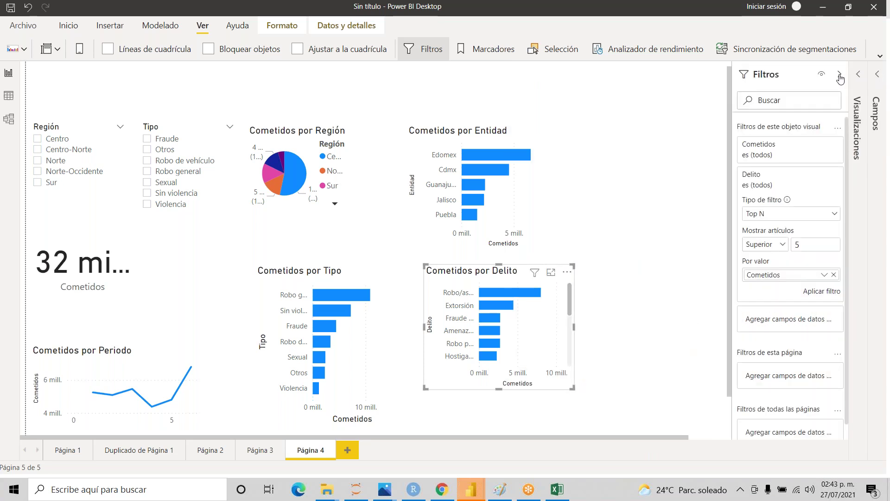
{"action": "left_click", "coordinate": [840, 74]}
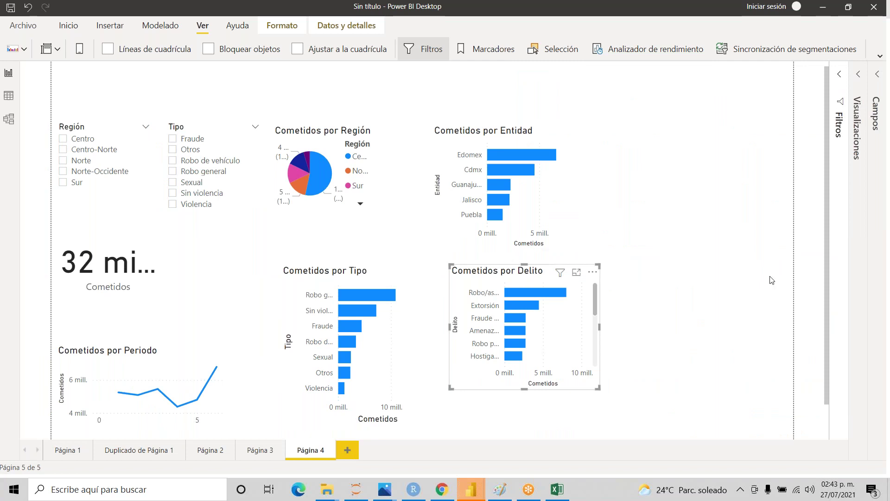
{"action": "key", "text": "alt+Tab"}
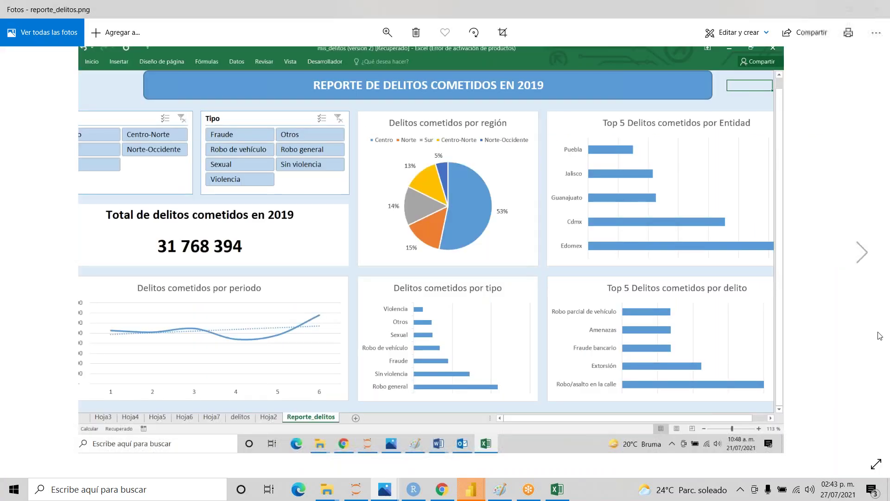
{"action": "key", "text": "alt+Tab"}
- Move the Periodo line chart and the Tipo bar chart slightly up on the page, then deselect them
{"action": "left_click_drag", "start_coordinate": [829, 286], "coordinate": [828, 280]}
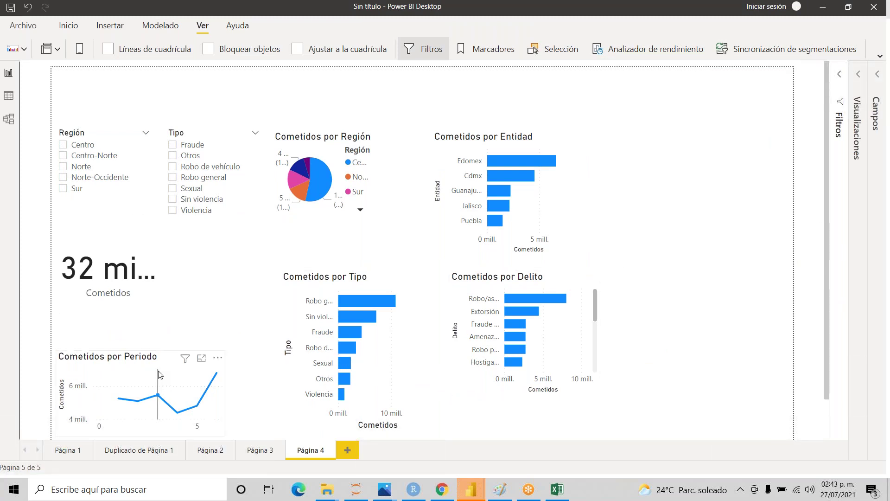
{"action": "left_click_drag", "start_coordinate": [170, 363], "coordinate": [172, 342]}
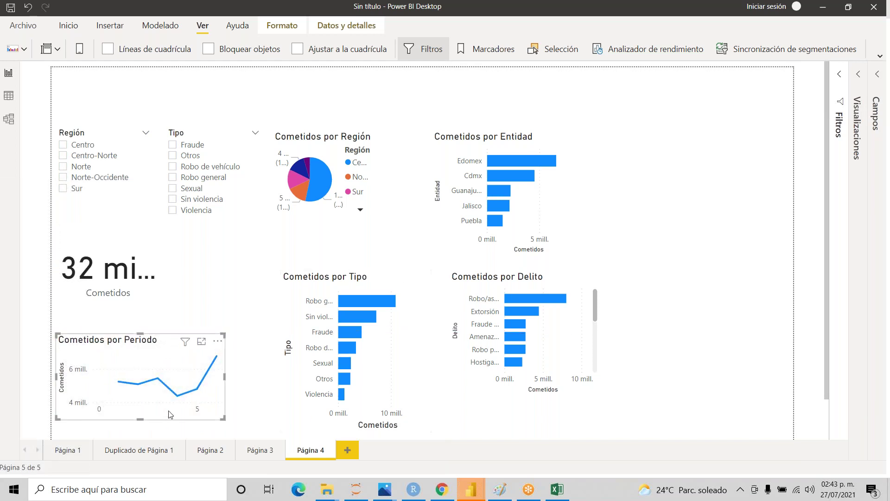
{"action": "left_click_drag", "start_coordinate": [426, 383], "coordinate": [424, 370]}
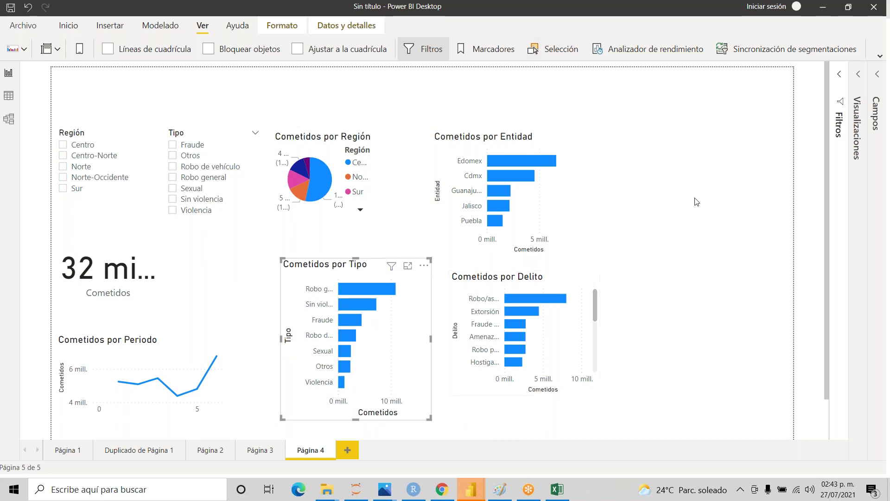
{"action": "left_click", "coordinate": [826, 175]}
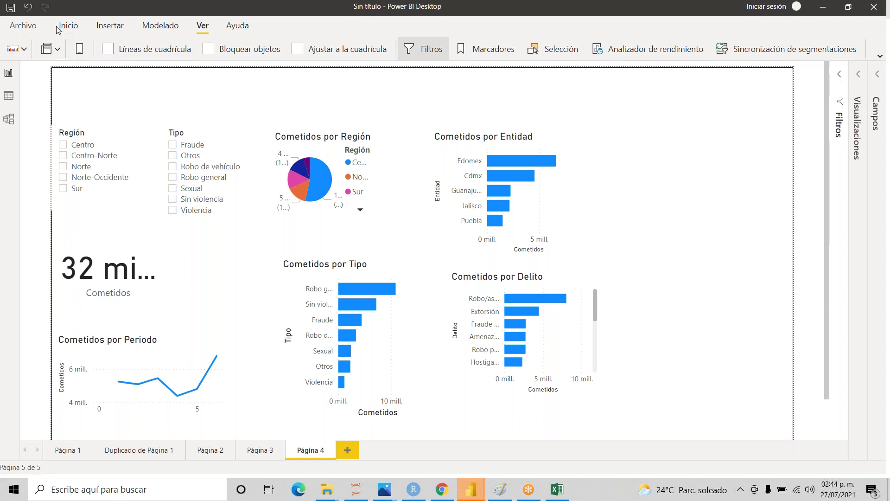
- Expand the ribbon and insert a rounded rectangle shape on the report page
{"action": "left_click", "coordinate": [115, 30]}
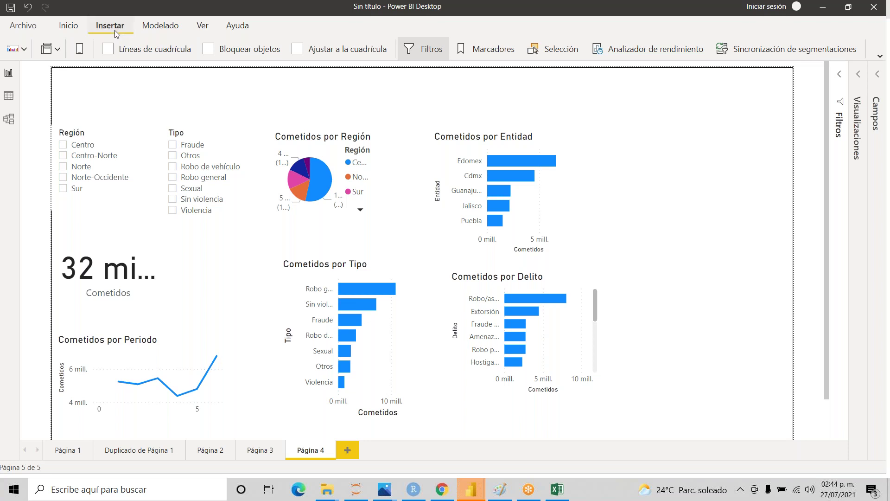
{"action": "left_click", "coordinate": [77, 30]}
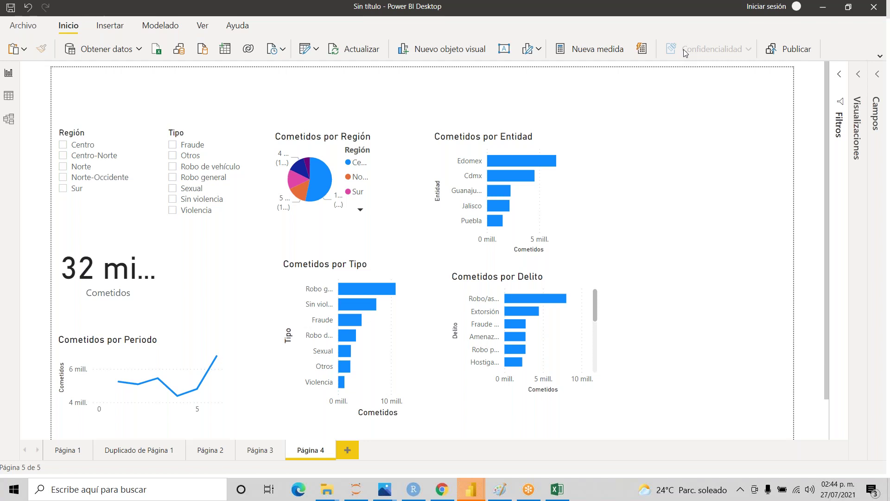
{"action": "left_click", "coordinate": [880, 58]}
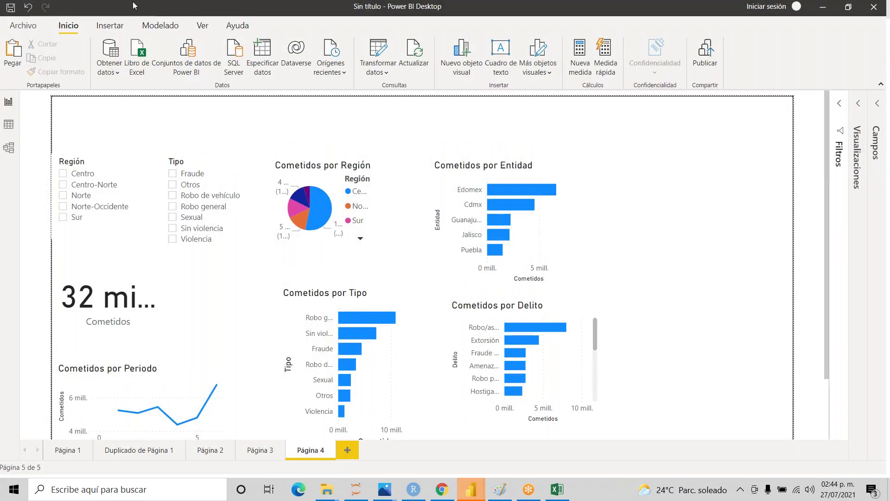
{"action": "left_click", "coordinate": [124, 32]}
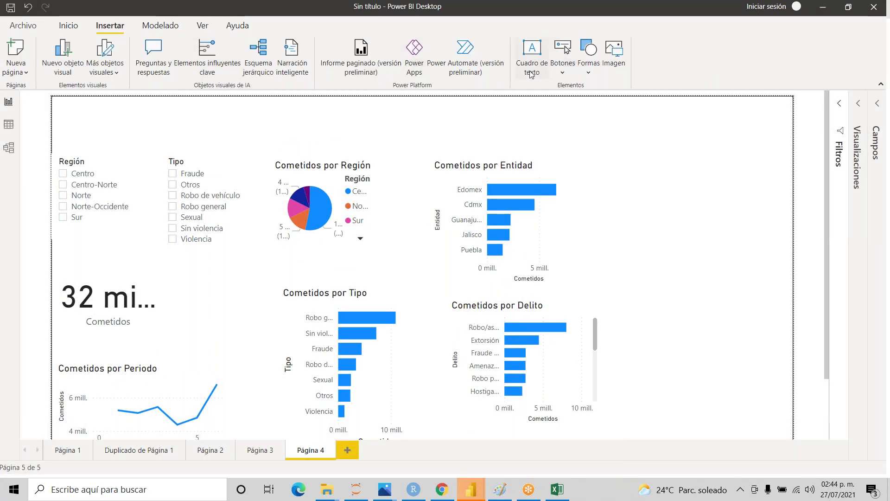
{"action": "left_click", "coordinate": [589, 54]}
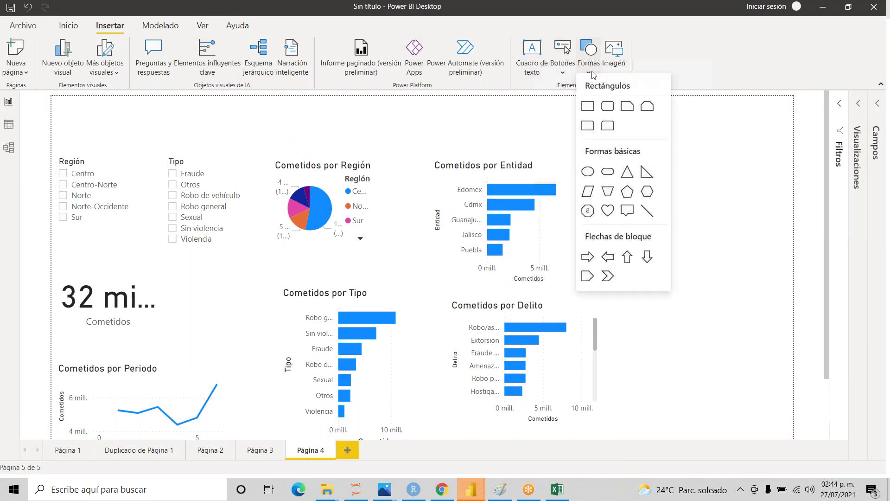
{"action": "left_click", "coordinate": [606, 115]}
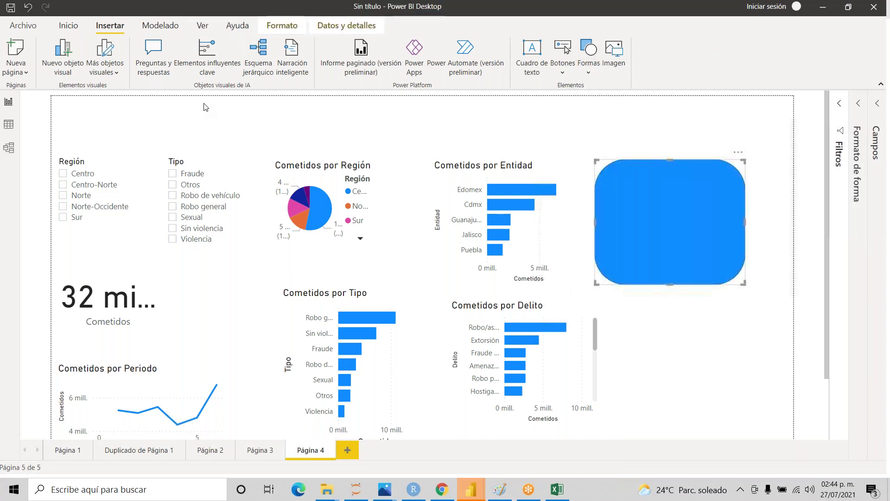
- Place the rounded rectangle at the page's upper edge, reshape it into a wide, low title banner, and collapse the ribbon
{"action": "left_click_drag", "start_coordinate": [641, 197], "coordinate": [313, 122]}
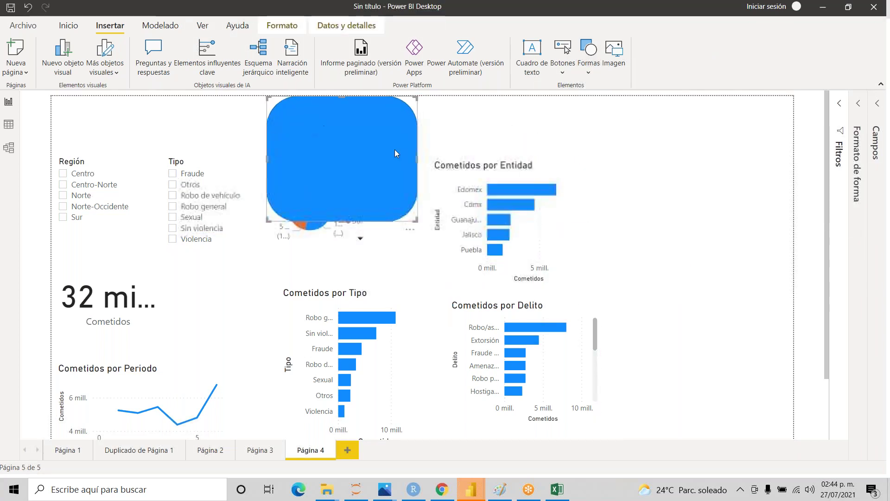
{"action": "left_click_drag", "start_coordinate": [416, 159], "coordinate": [634, 159]}
{"action": "left_click_drag", "start_coordinate": [446, 220], "coordinate": [446, 137]}
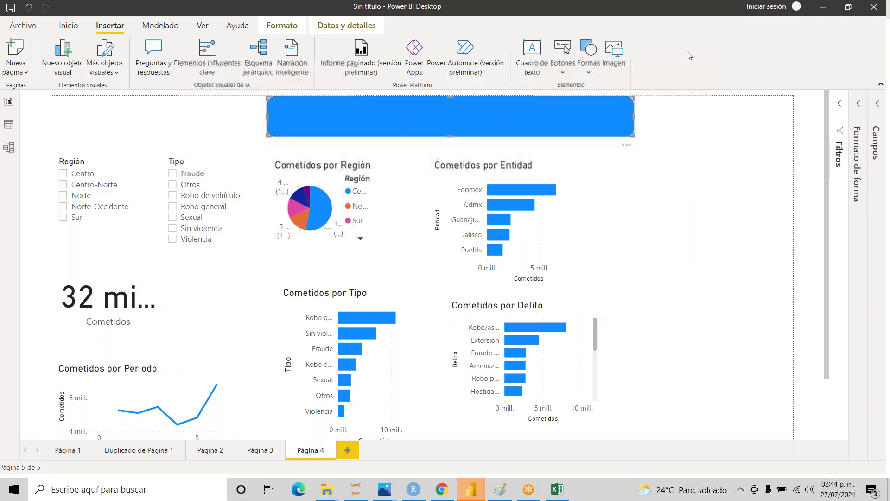
{"action": "left_click", "coordinate": [881, 86]}
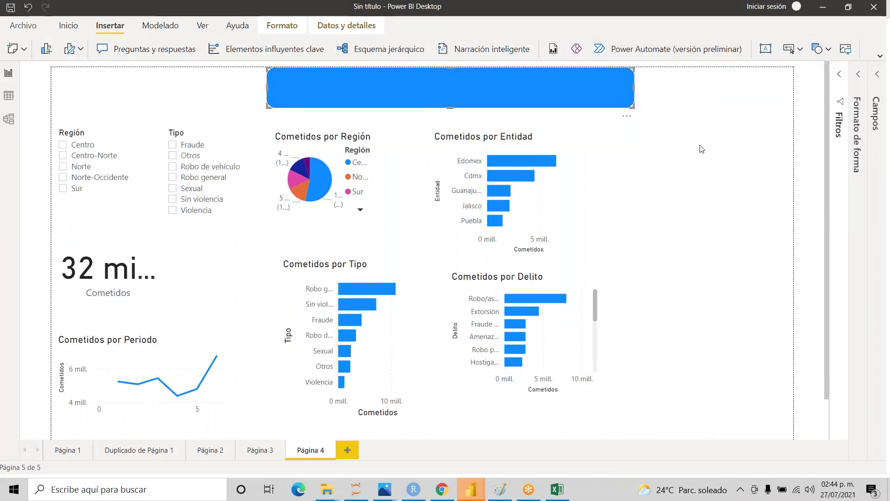
{"action": "left_click_drag", "start_coordinate": [486, 79], "coordinate": [485, 88]}
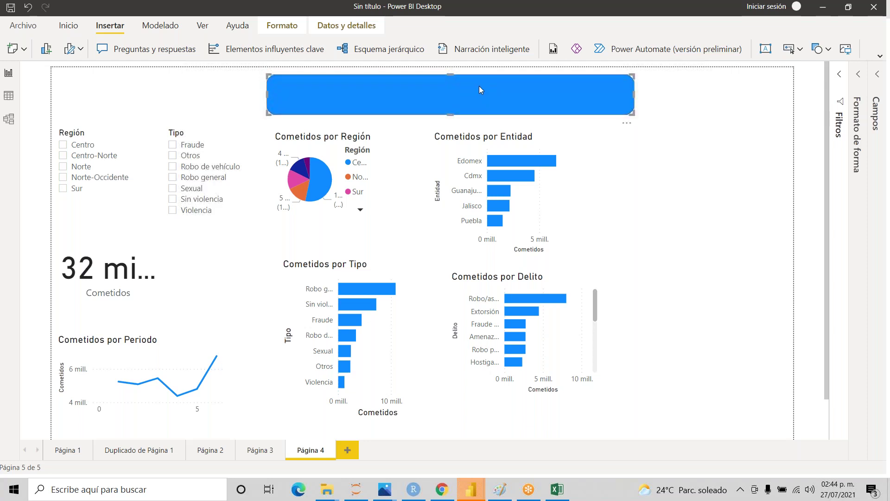
- Enable text on the banner shape and enter the reference image's title, REPORTE DE DELITOS COMETIDOS EN 2019
{"action": "left_click", "coordinate": [858, 75]}
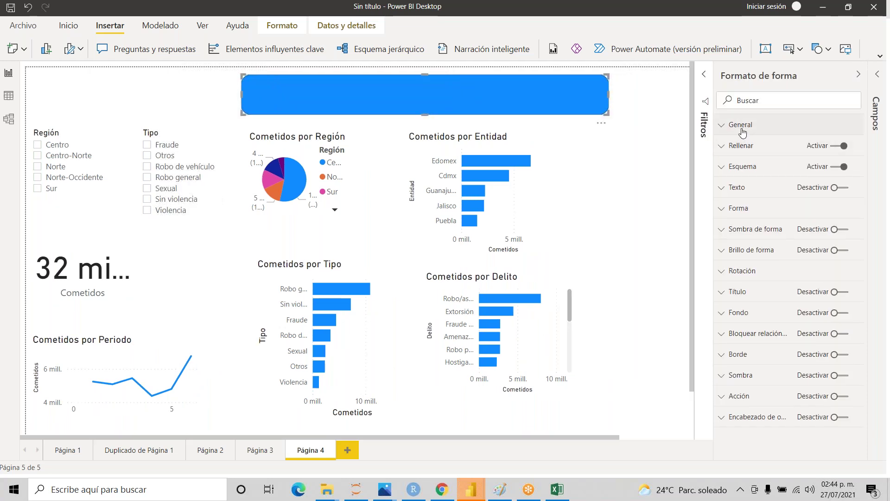
{"action": "left_click", "coordinate": [836, 188]}
{"action": "left_click", "coordinate": [722, 190]}
{"action": "left_click", "coordinate": [771, 223]}
{"action": "key", "text": "alt+Tab"}
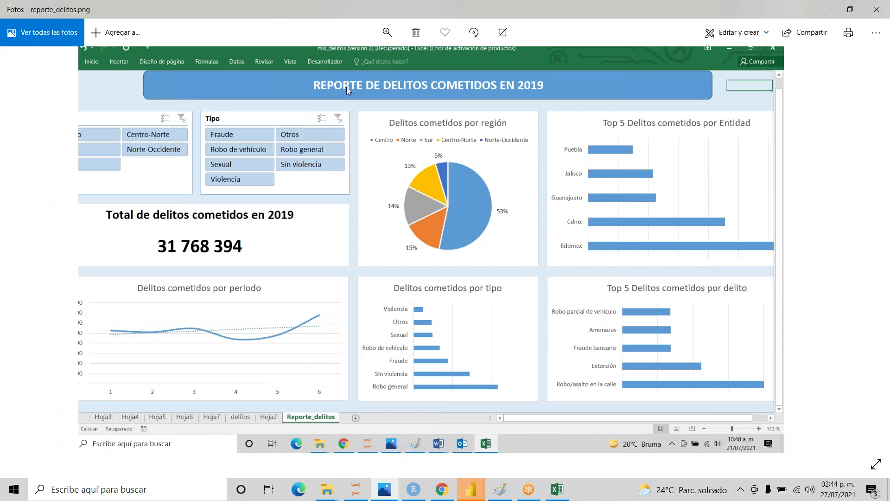
{"action": "key", "text": "alt+Tab"}
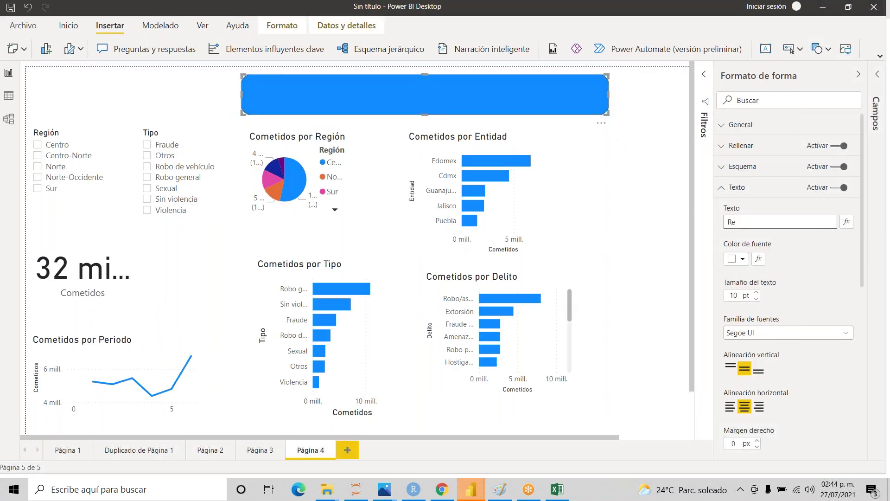
{"action": "type", "text": "REPORTE DE DELITOS COMETIDOS EN 2019"}
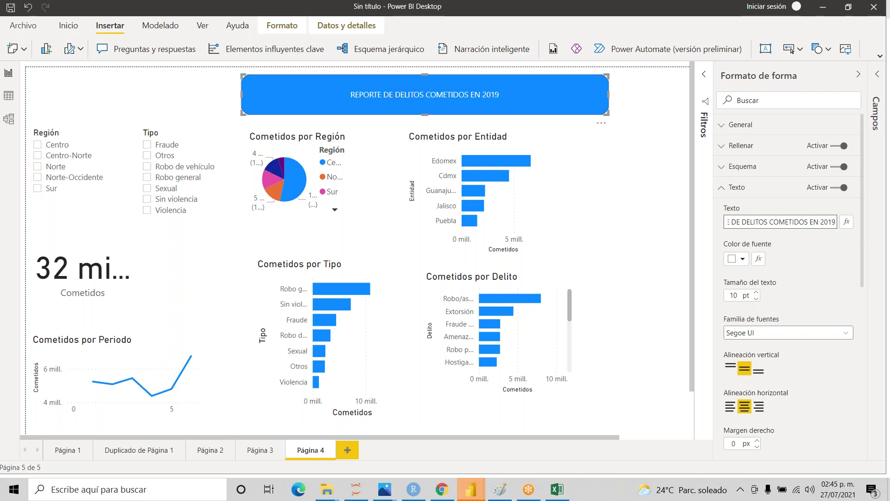
- Deselect the banner and set the page background color to the bright blue of the banner
{"action": "left_click", "coordinate": [662, 135]}
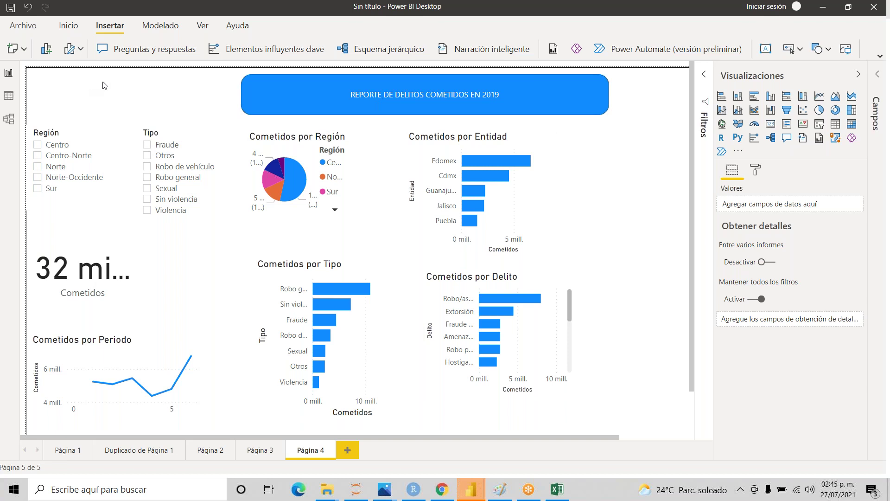
{"action": "left_click", "coordinate": [753, 178]}
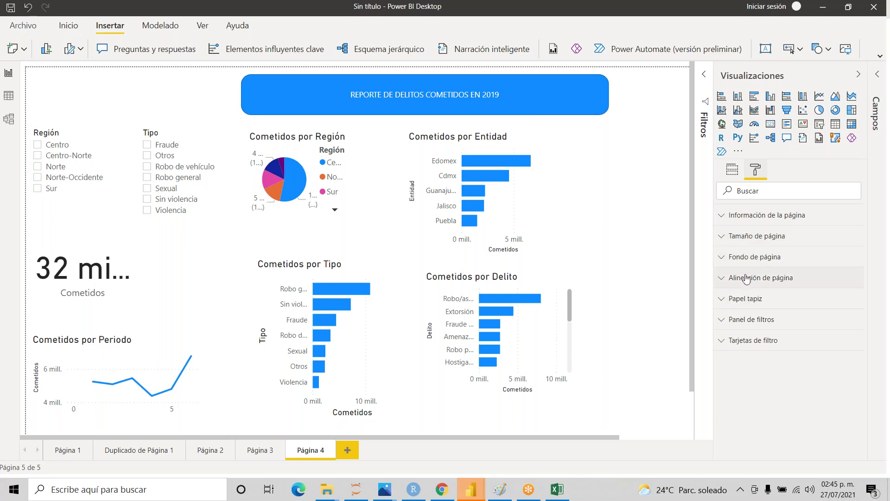
{"action": "left_click", "coordinate": [728, 258]}
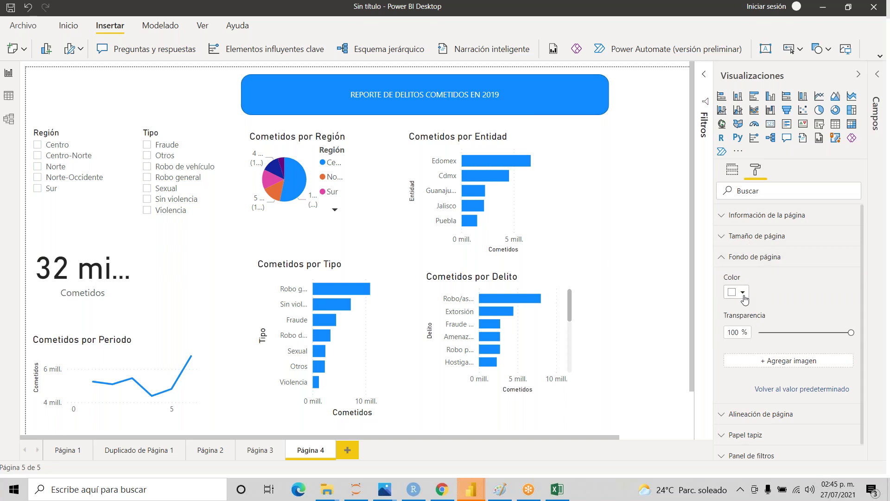
{"action": "left_click", "coordinate": [743, 293]}
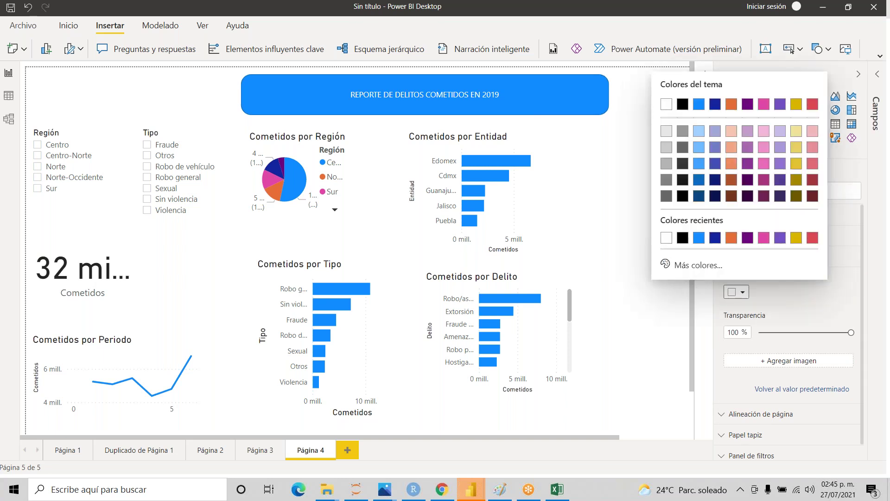
{"action": "left_click", "coordinate": [699, 238]}
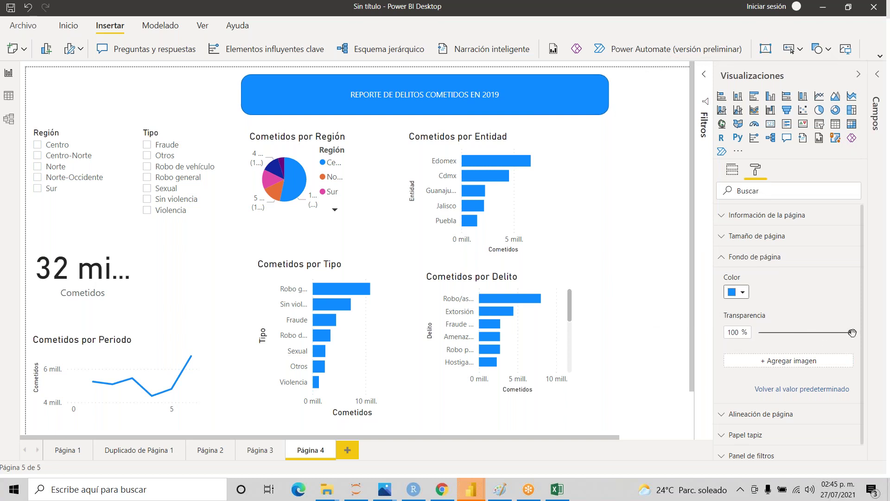
- Set the page background transparency to 50% and collapse the visualizations pane
{"action": "left_click_drag", "start_coordinate": [852, 333], "coordinate": [799, 332]}
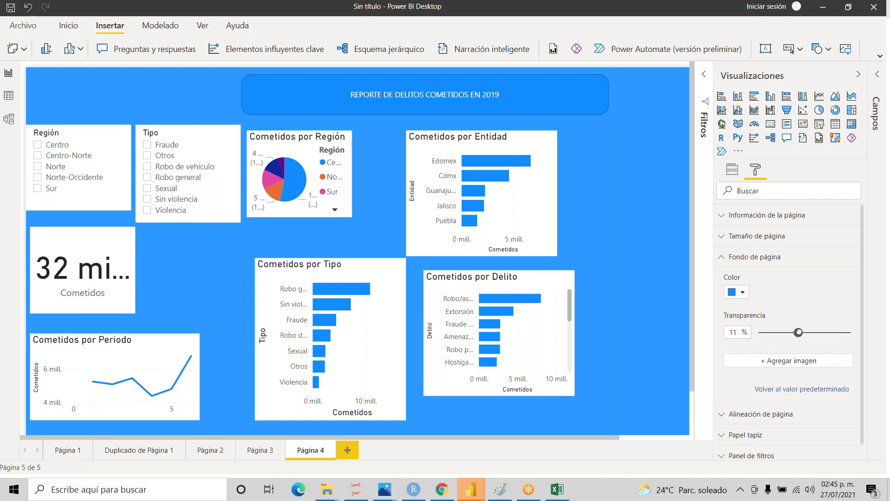
{"action": "double_click", "coordinate": [735, 334]}
{"action": "type", "text": "100"}
{"action": "double_click", "coordinate": [735, 334]}
{"action": "type", "text": "50"}
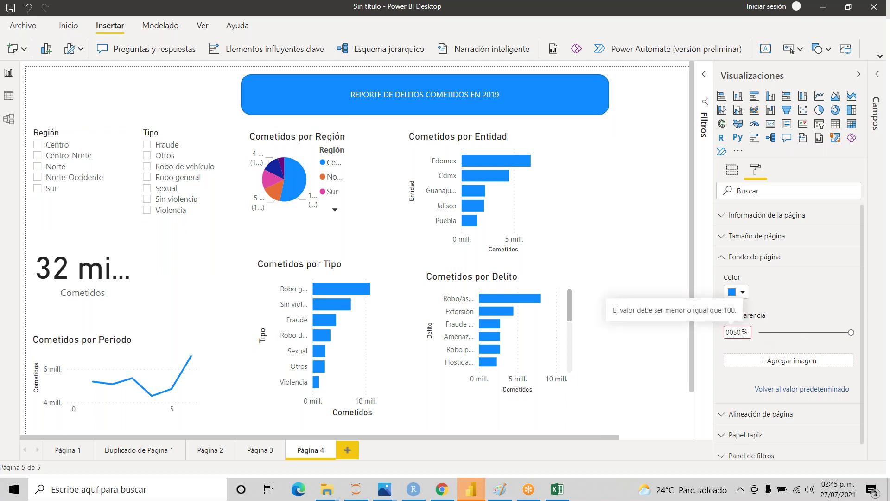
{"action": "double_click", "coordinate": [737, 332]}
{"action": "type", "text": "50"}
{"action": "key", "text": "Return"}
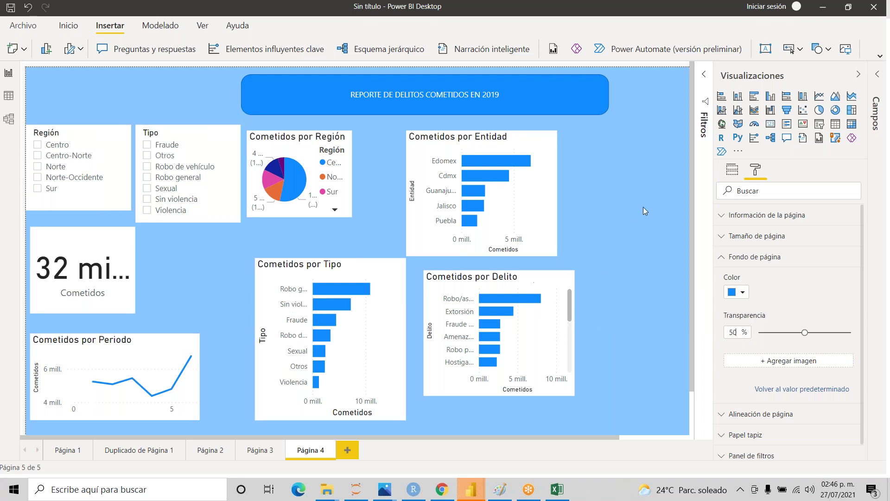
{"action": "left_click", "coordinate": [859, 76]}
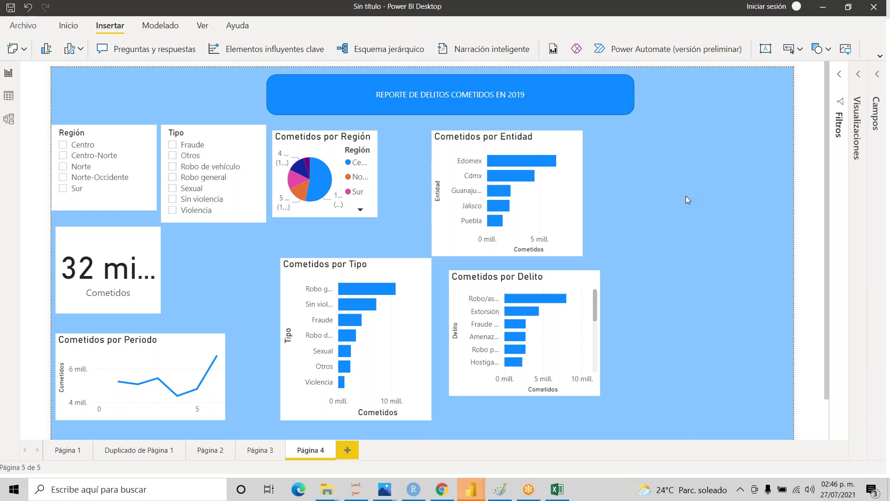
- Switch to Paint, enlarge the reporte_delitos_PBI image to 100%, compare it with reporte_delitos.png in Photos, and return to Power BI
{"action": "left_click", "coordinate": [510, 489]}
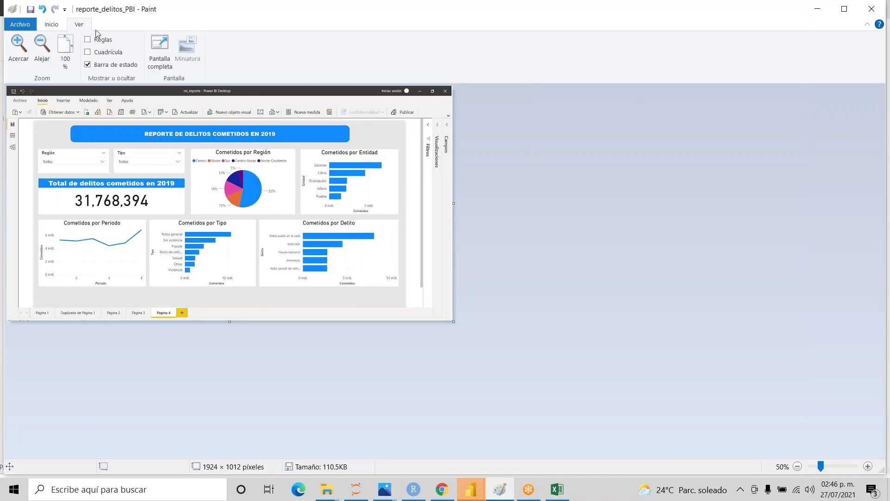
{"action": "left_click", "coordinate": [18, 44]}
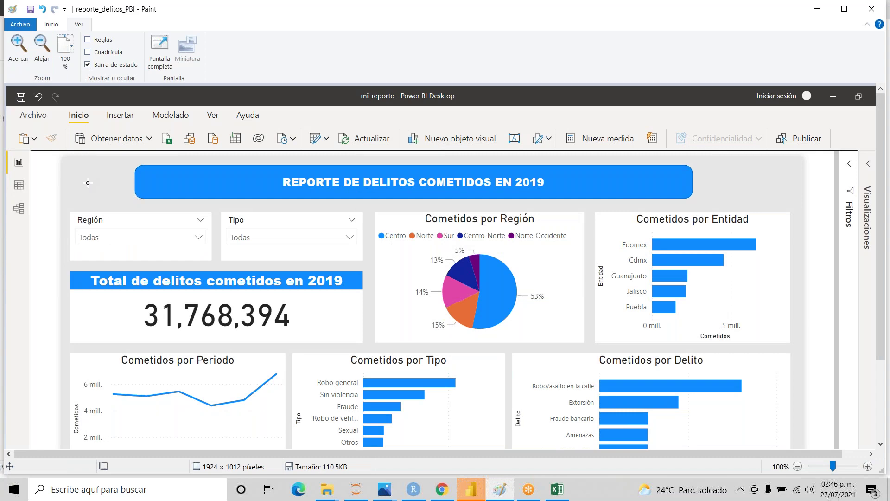
{"action": "mouse_move", "coordinate": [887, 155]}
{"action": "left_mouse_down"}
{"action": "mouse_move", "coordinate": [887, 237]}
{"action": "mouse_move", "coordinate": [887, 213]}
{"action": "left_mouse_up"}
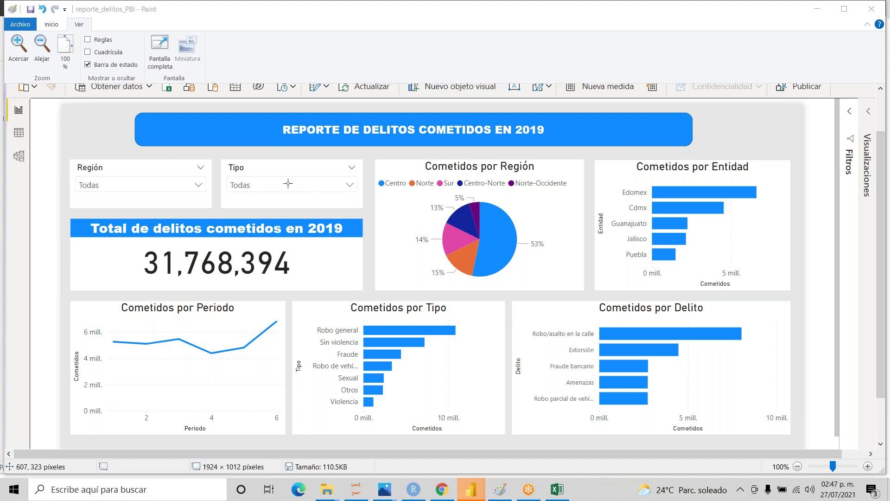
{"action": "key", "text": "alt+Tab"}
{"action": "key", "text": "alt+Tab"}
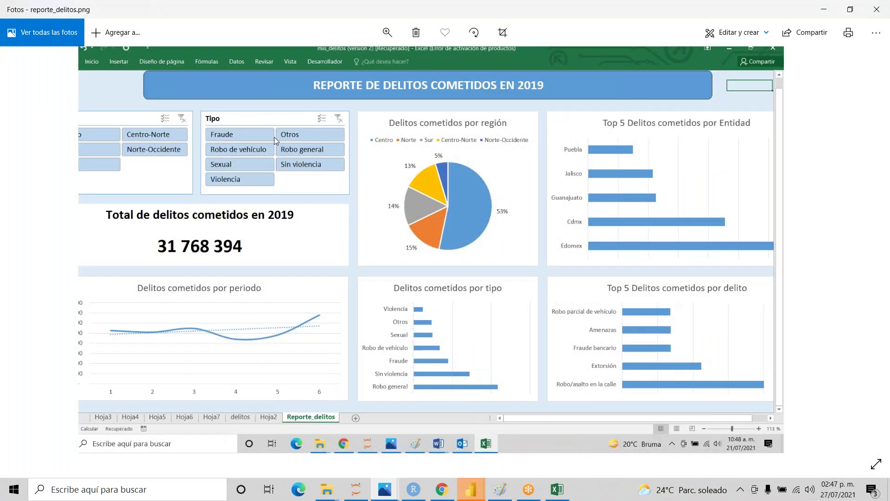
{"action": "key", "text": "alt+Tab"}
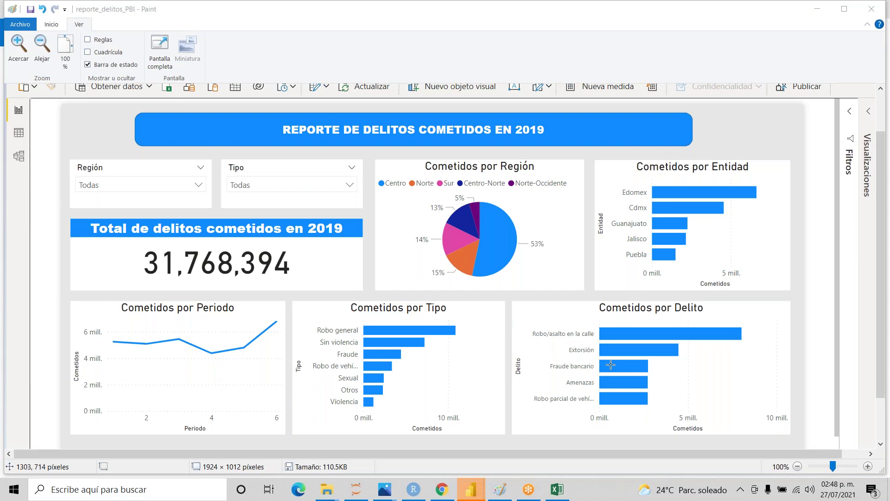
{"action": "key", "text": "alt+Tab"}
{"action": "key", "text": "alt+Tab"}
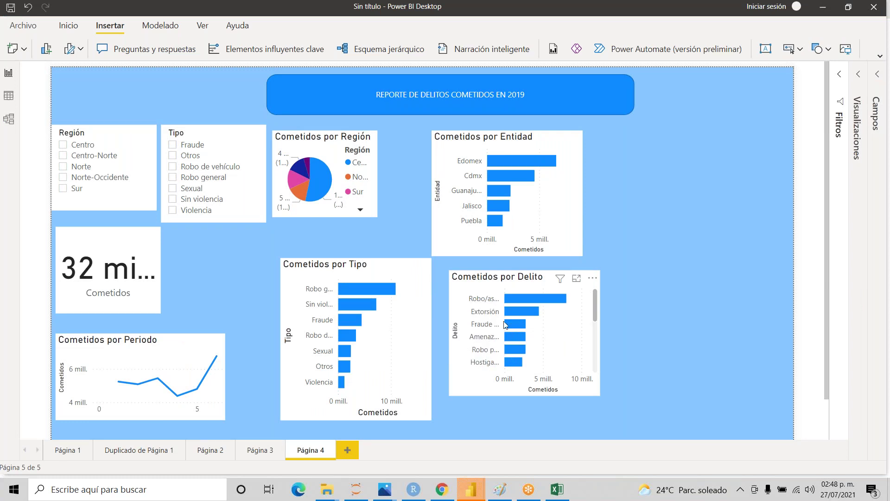
- Set the Delito filter of the Cometidos por Delito chart to Top N with the Superior 5 items, and widen the filters pane
{"action": "left_click", "coordinate": [839, 74]}
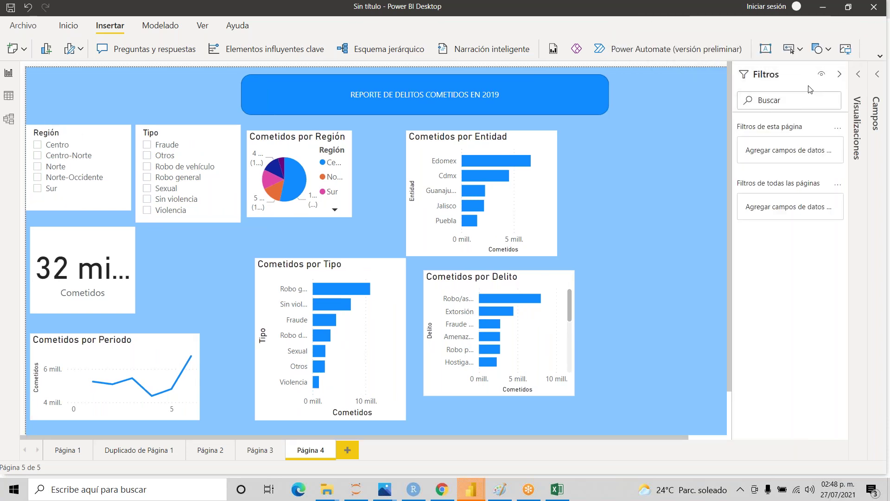
{"action": "left_click", "coordinate": [567, 278]}
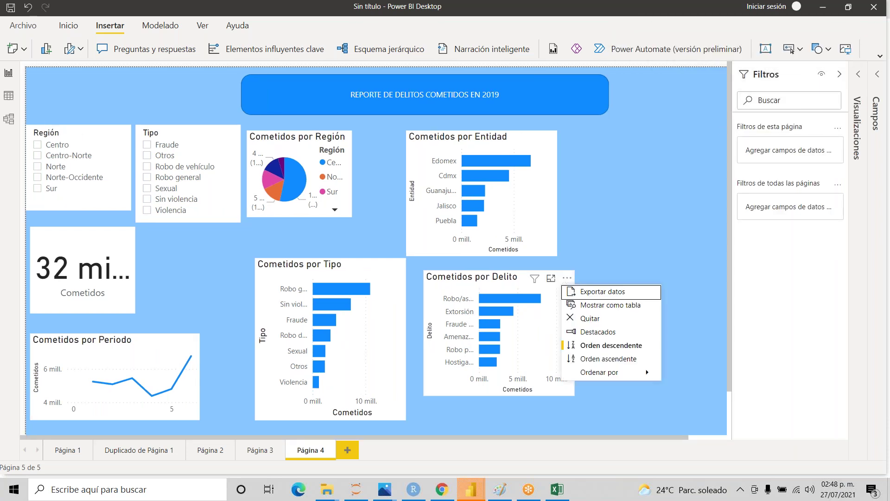
{"action": "left_click", "coordinate": [434, 291]}
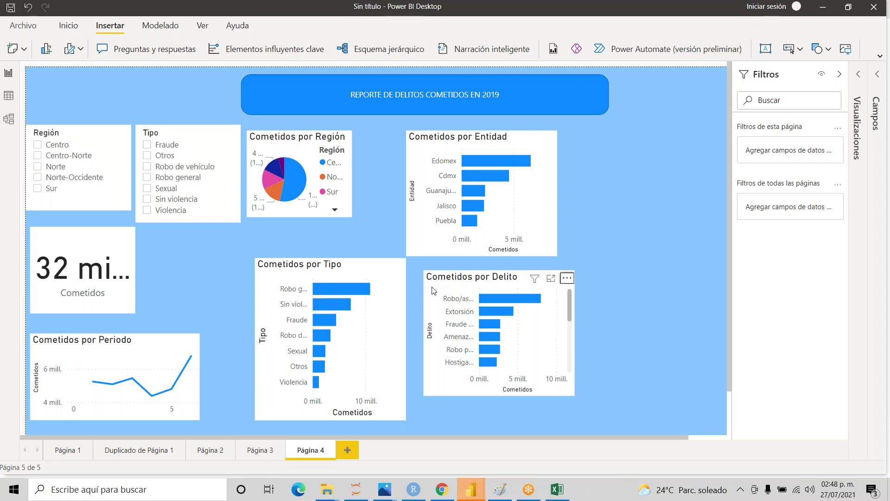
{"action": "left_click", "coordinate": [435, 291]}
{"action": "left_click", "coordinate": [813, 245]}
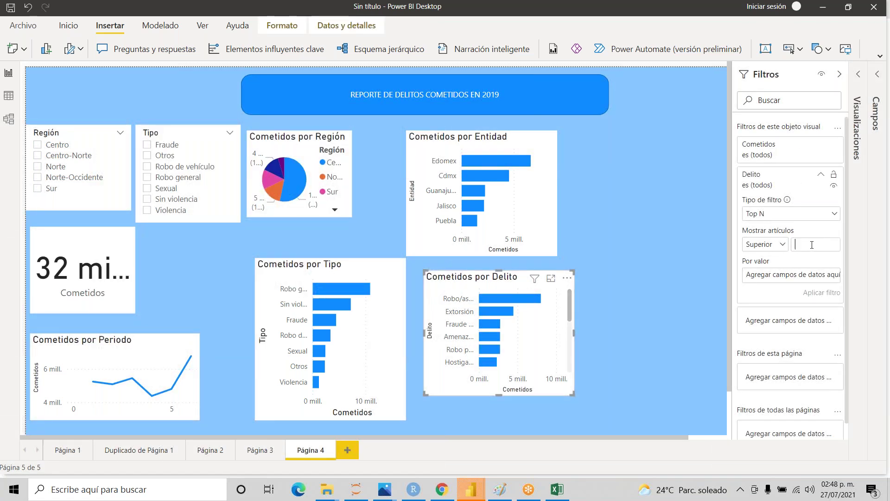
{"action": "type", "text": "5"}
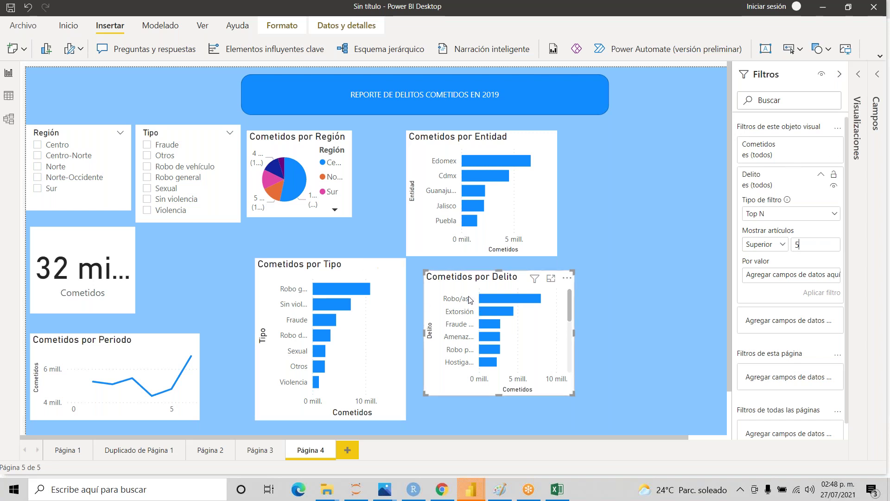
{"action": "left_click_drag", "start_coordinate": [732, 251], "coordinate": [659, 244]}
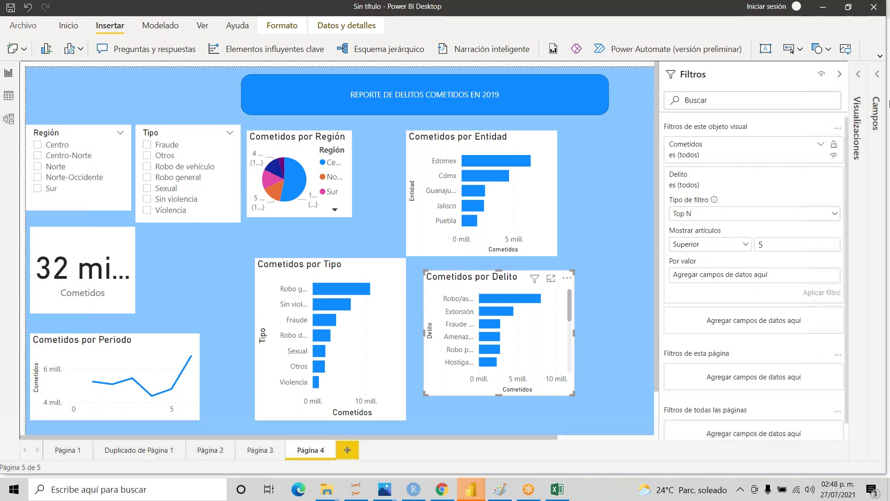
- Use Cometidos from Tabla_datos as the Delito filter's ranking value, apply the filter and collapse the open panes
{"action": "left_click", "coordinate": [876, 74]}
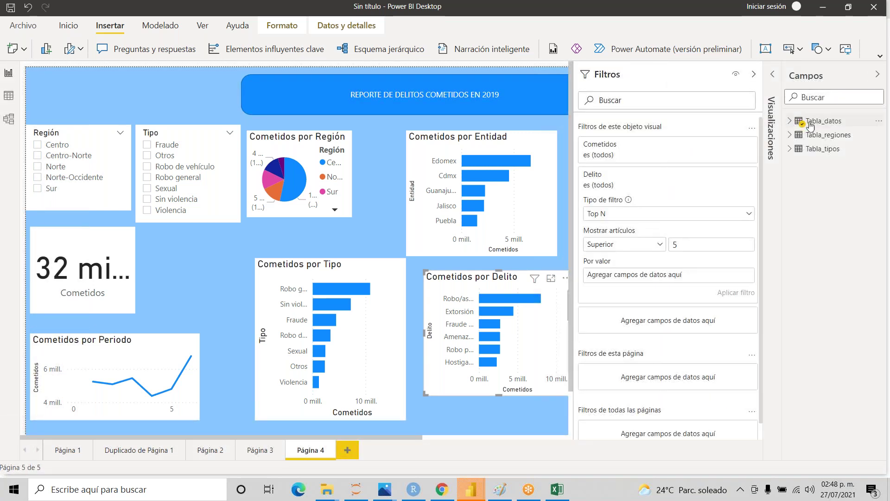
{"action": "left_click", "coordinate": [790, 121]}
{"action": "left_click_drag", "start_coordinate": [844, 148], "coordinate": [668, 275]}
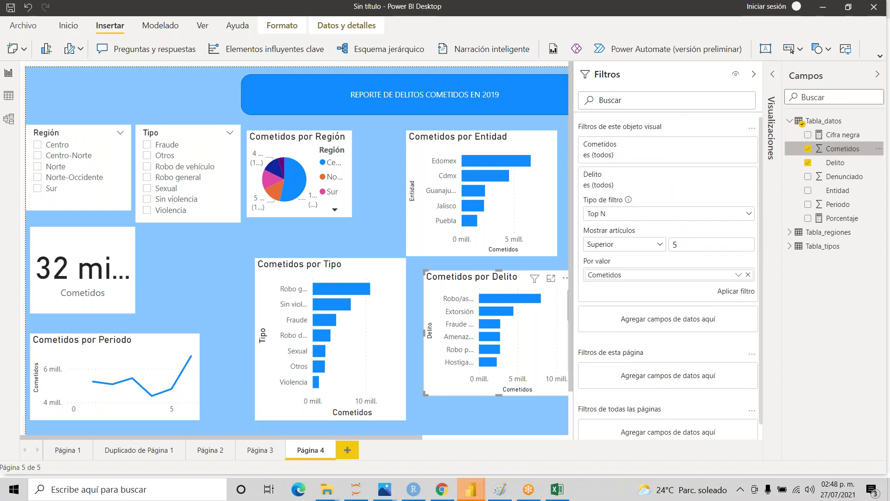
{"action": "left_click", "coordinate": [731, 293]}
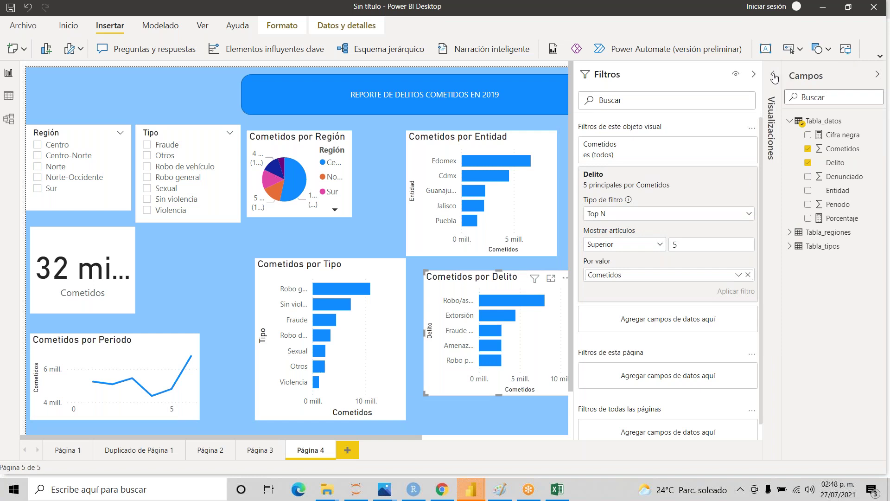
{"action": "left_click", "coordinate": [876, 76]}
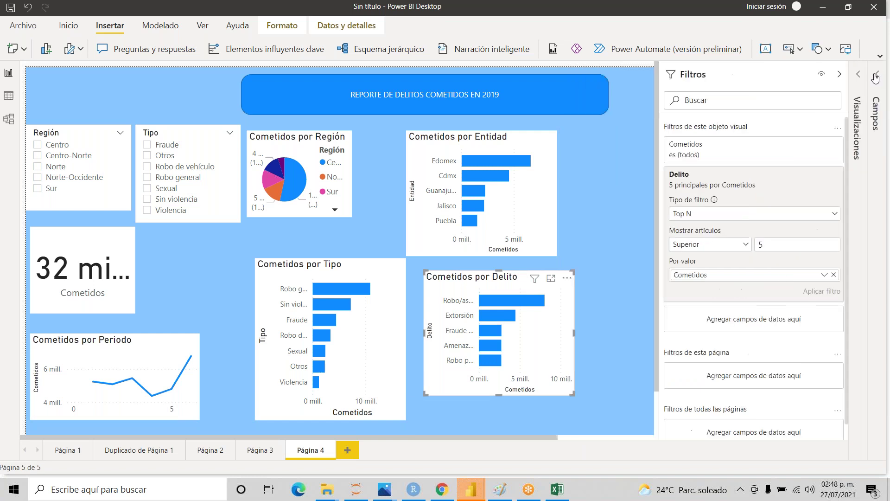
{"action": "left_click", "coordinate": [842, 76]}
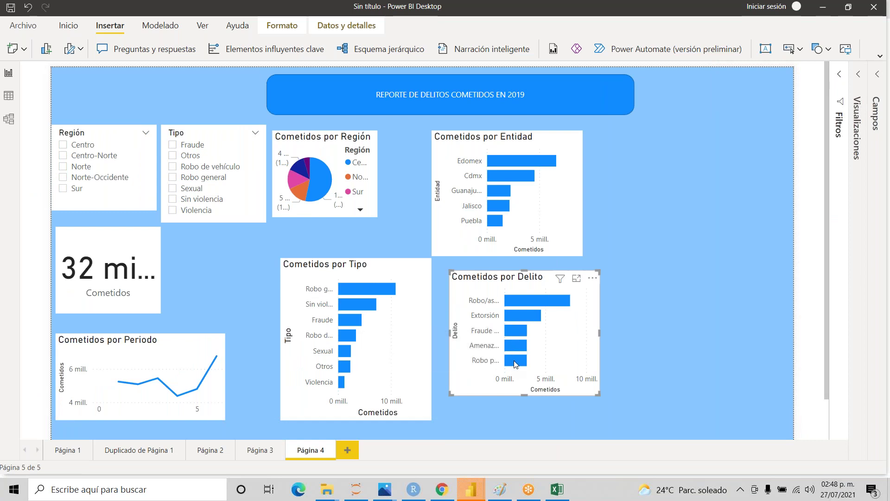
- Examine the bars of the Cometidos por Delito chart and compare the report page with the reporte_delitos_PBI image in Paint
{"action": "mouse_move", "coordinate": [516, 364]}
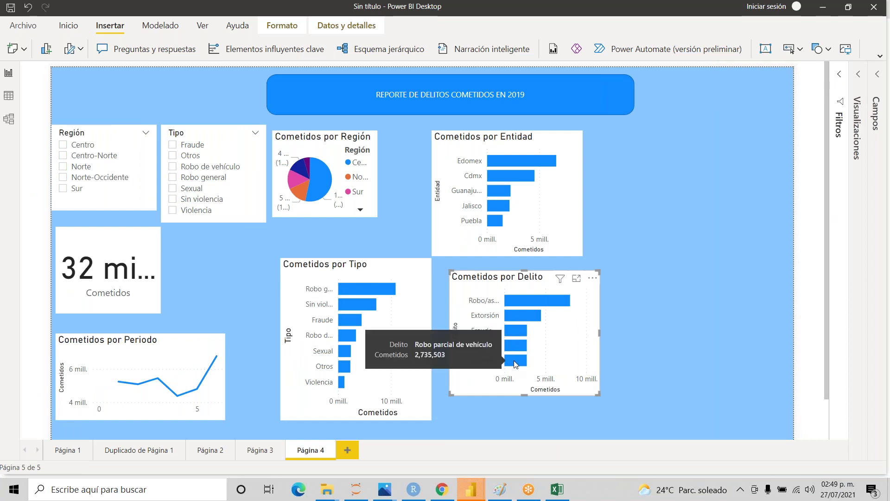
{"action": "mouse_move", "coordinate": [512, 341]}
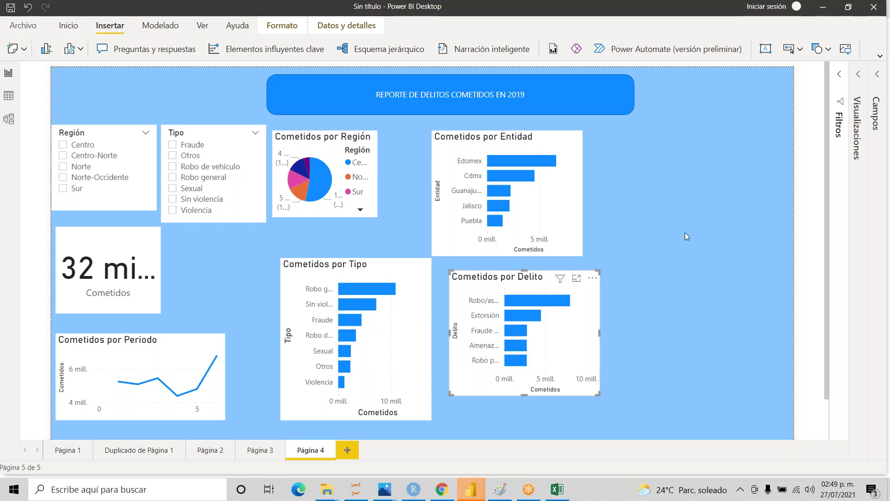
{"action": "key", "text": "alt+Tab"}
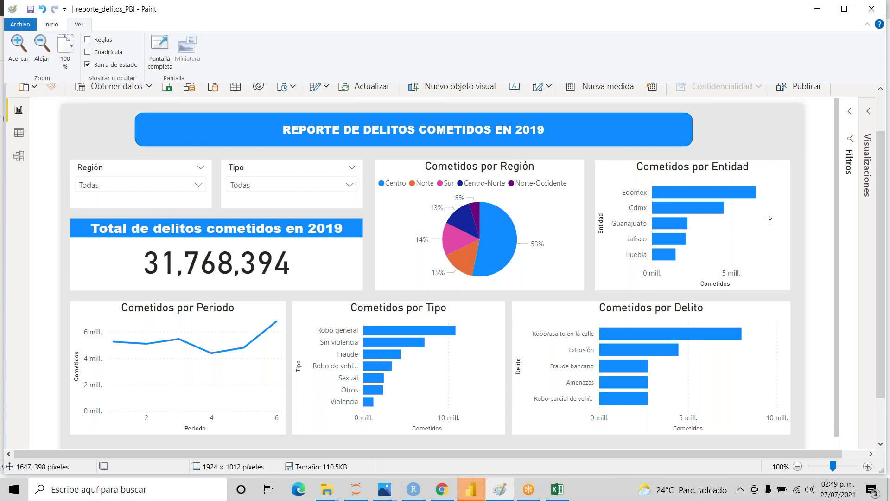
{"action": "key", "text": "alt+Tab"}
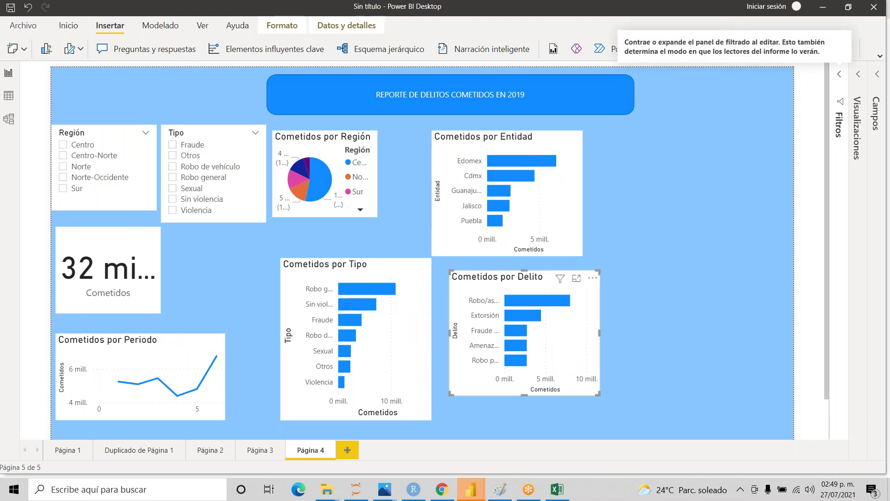
{"action": "key", "text": "alt+Tab"}
{"action": "key", "text": "alt+Tab"}
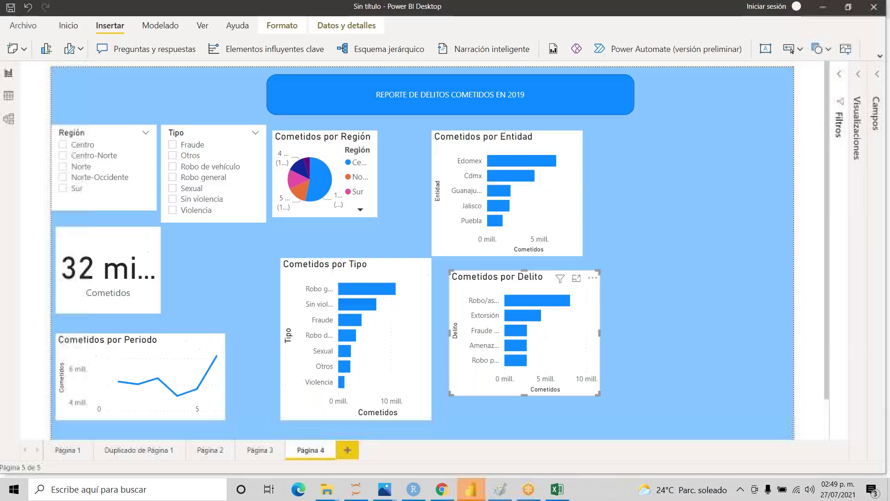
{"action": "key", "text": "alt+Tab"}
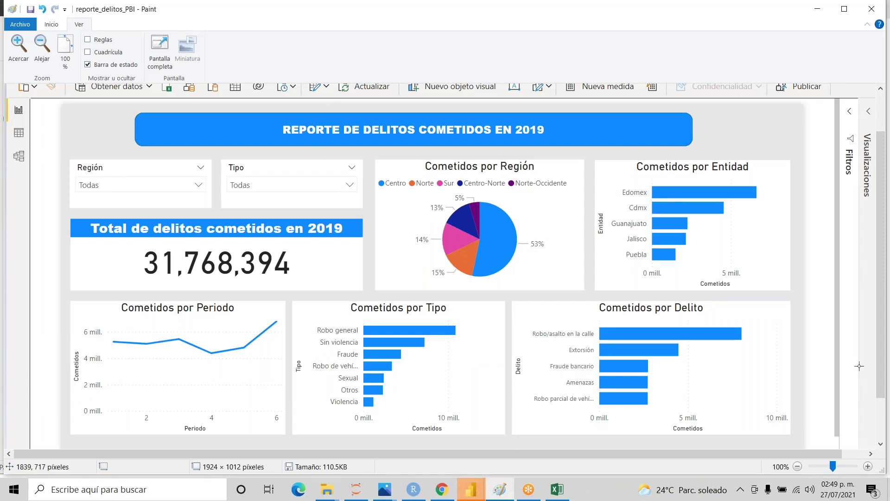
{"action": "key", "text": "alt+Tab"}
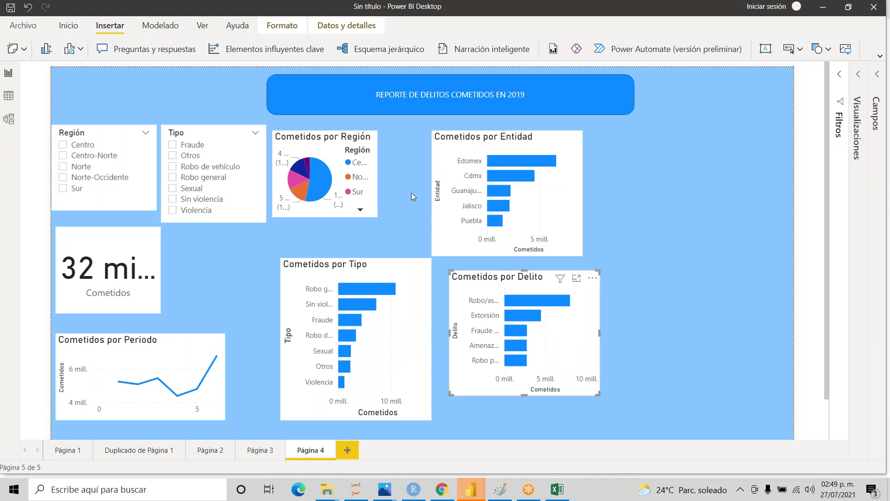
{"action": "left_click", "coordinate": [91, 77]}
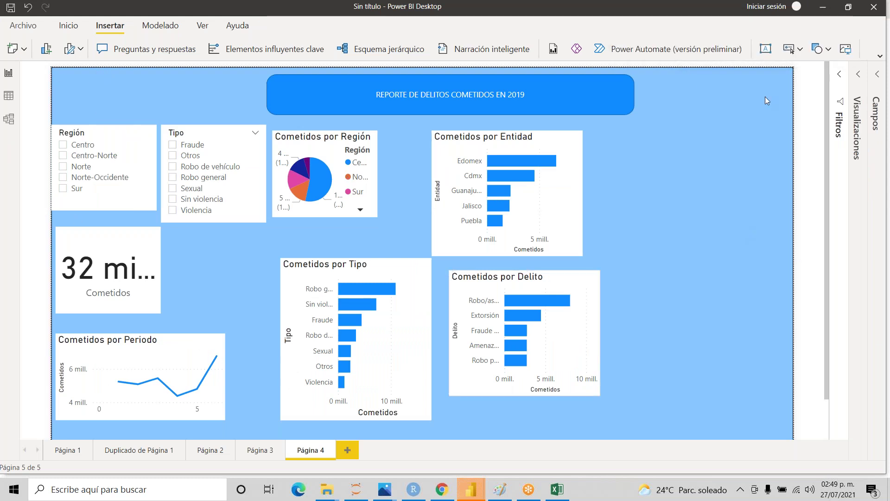
{"action": "left_click", "coordinate": [565, 91]}
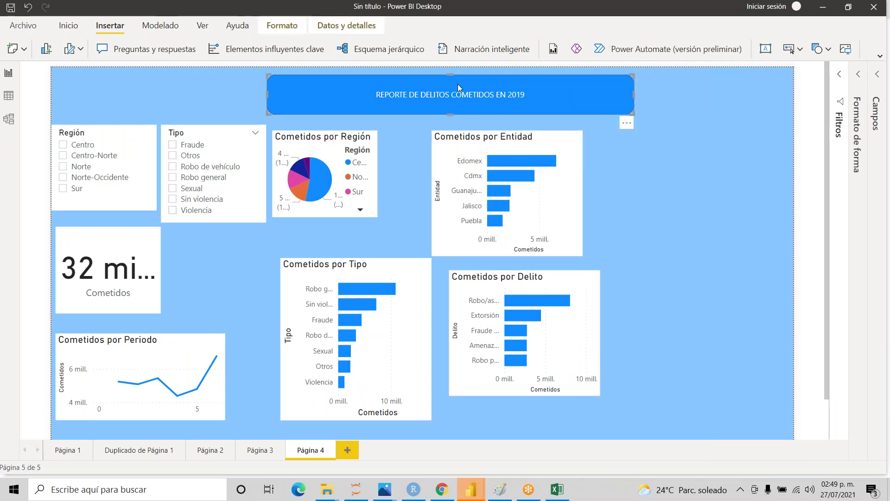
{"action": "left_click", "coordinate": [574, 200]}
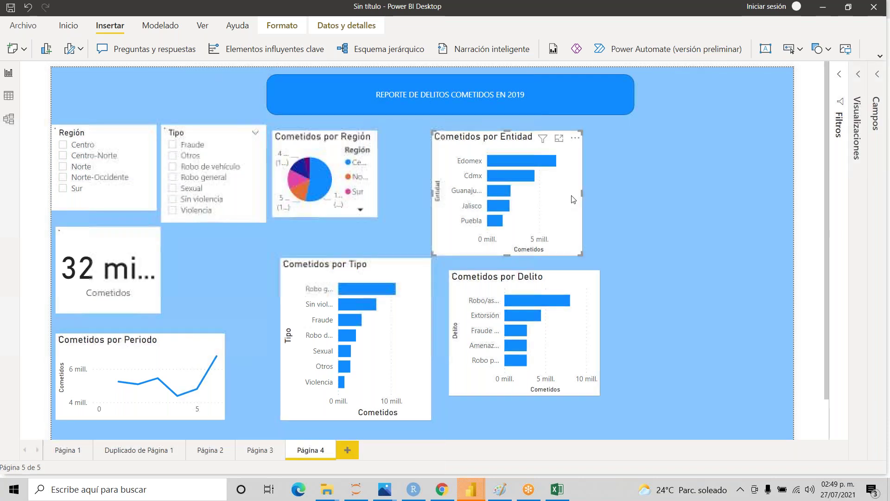
{"action": "left_click", "coordinate": [373, 176]}
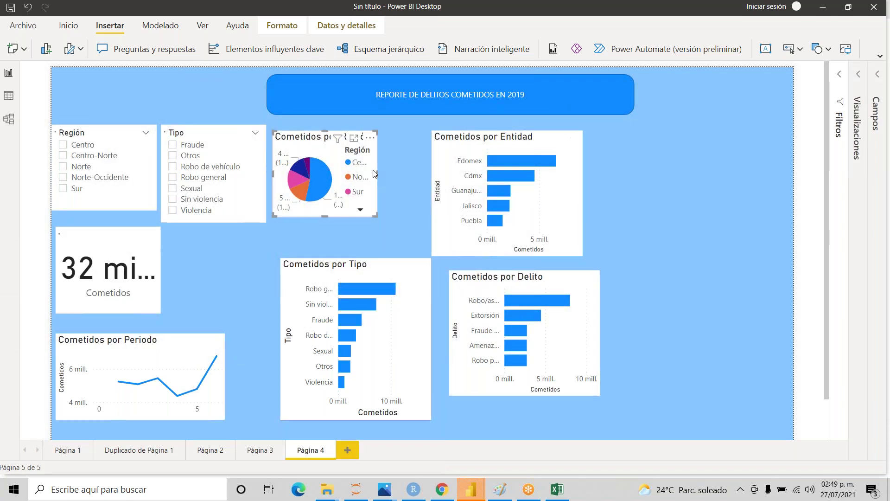
{"action": "left_click", "coordinate": [259, 155]}
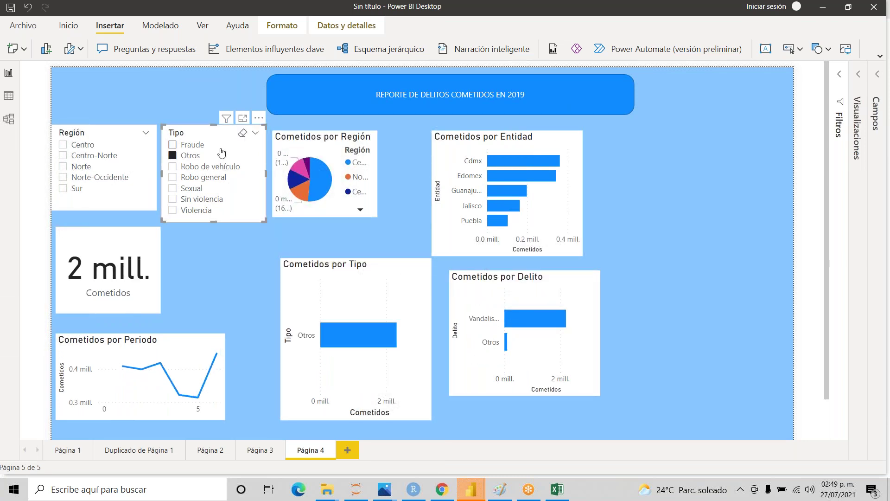
{"action": "left_click", "coordinate": [242, 135]}
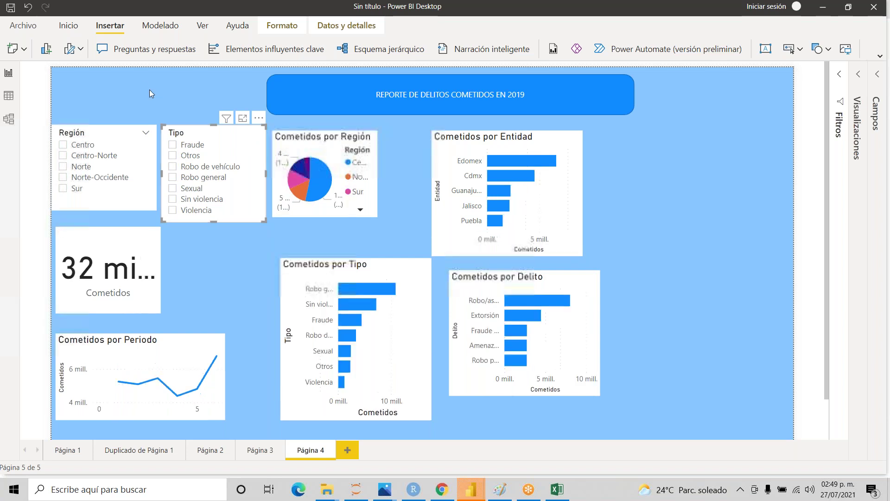
{"action": "left_click", "coordinate": [126, 78]}
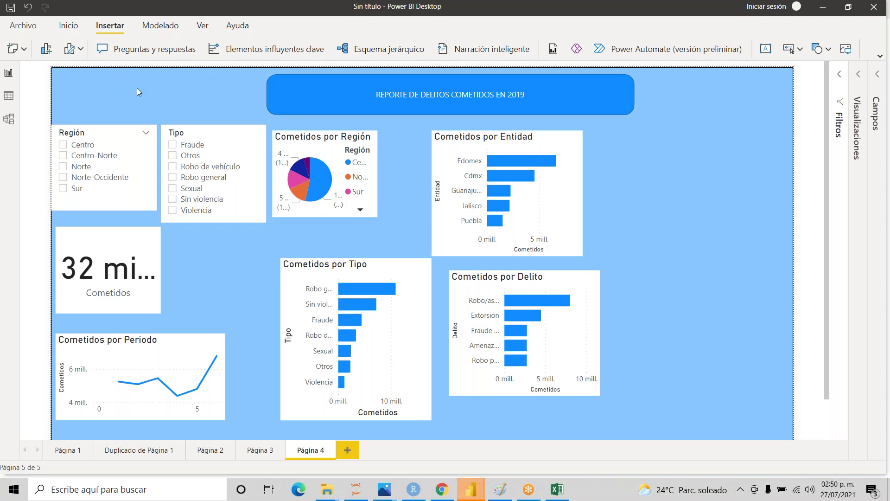
- Change the page background of Página 4 to the lightest grey shade of the theme colours and collapse the visualizations pane
{"action": "left_click", "coordinate": [860, 76]}
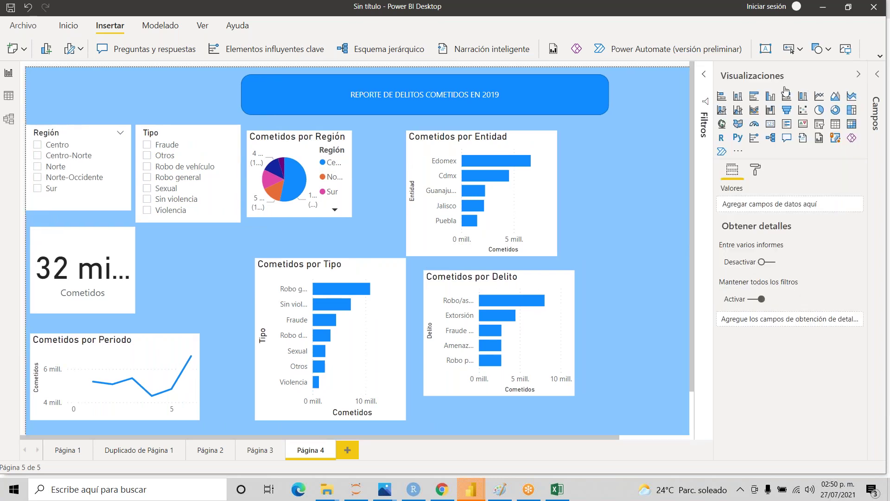
{"action": "left_click", "coordinate": [756, 172]}
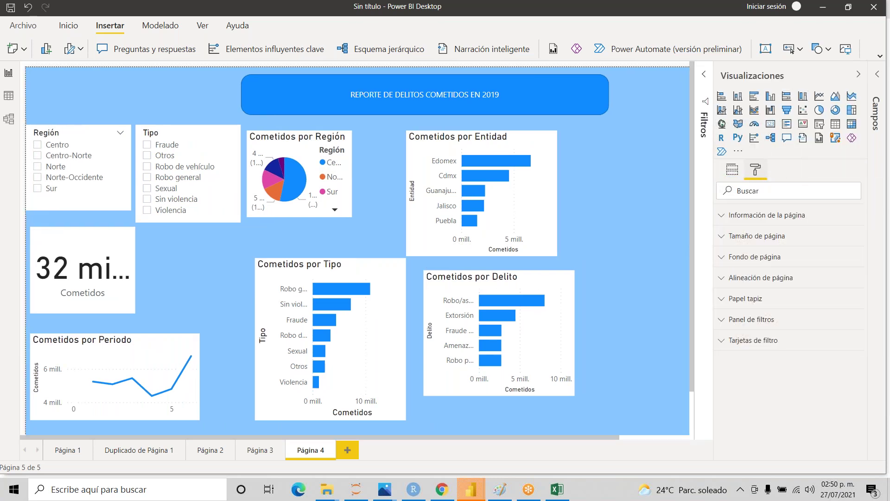
{"action": "left_click", "coordinate": [725, 259]}
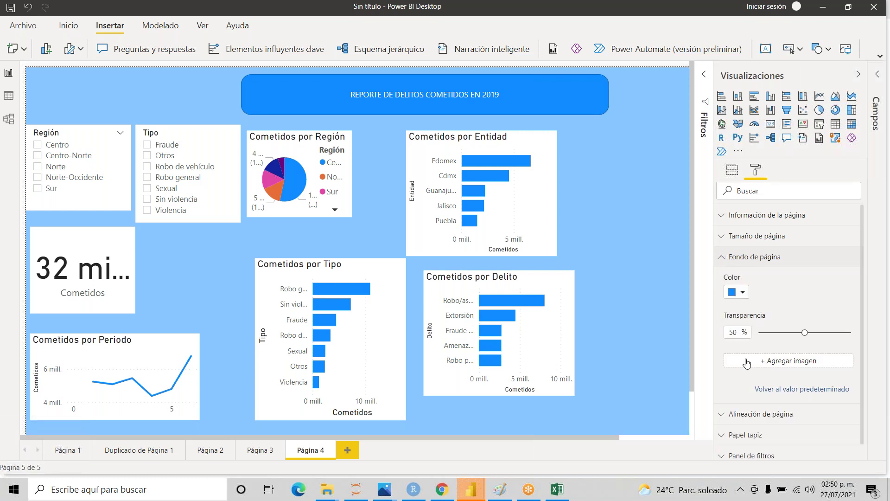
{"action": "left_click", "coordinate": [743, 292]}
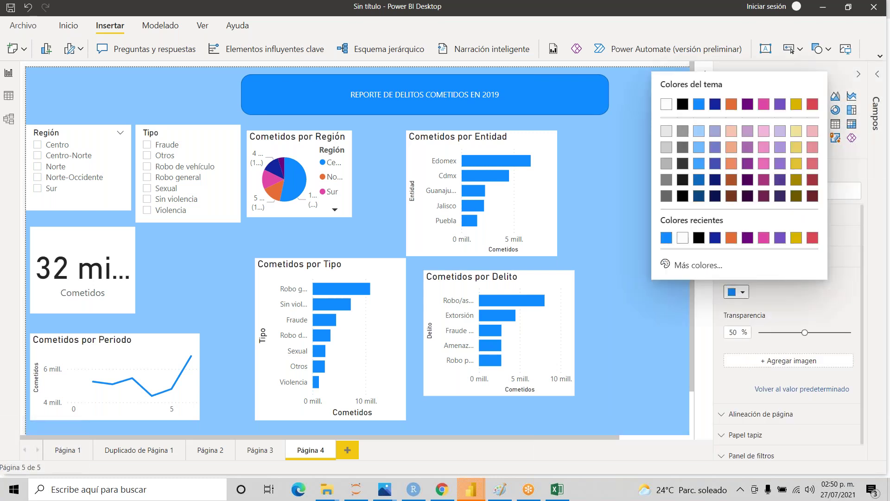
{"action": "left_click", "coordinate": [667, 132]}
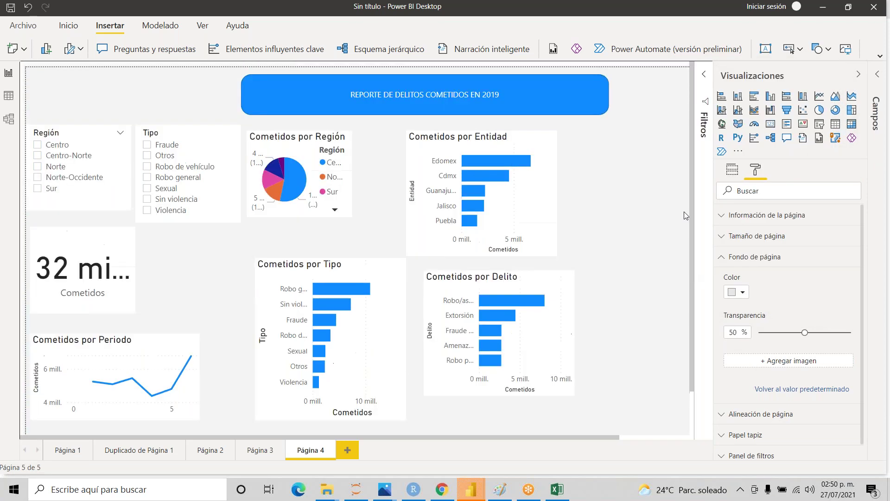
{"action": "left_click", "coordinate": [859, 74]}
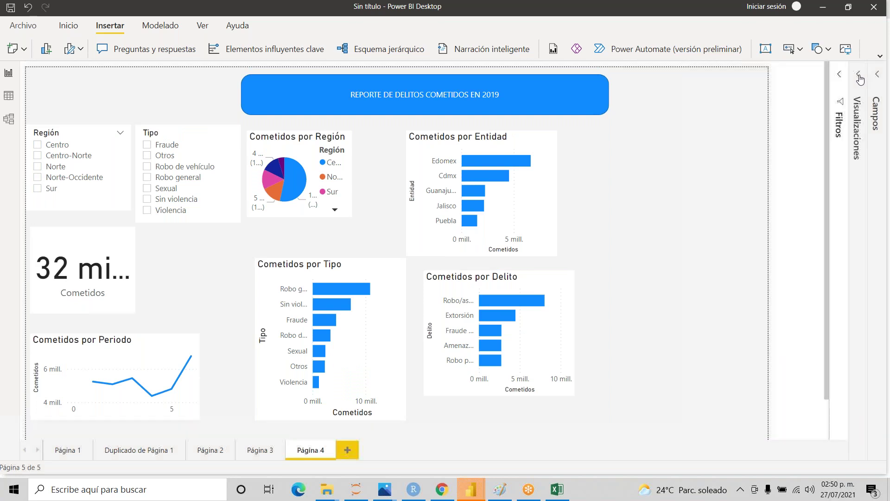
{"action": "left_click", "coordinate": [880, 56]}
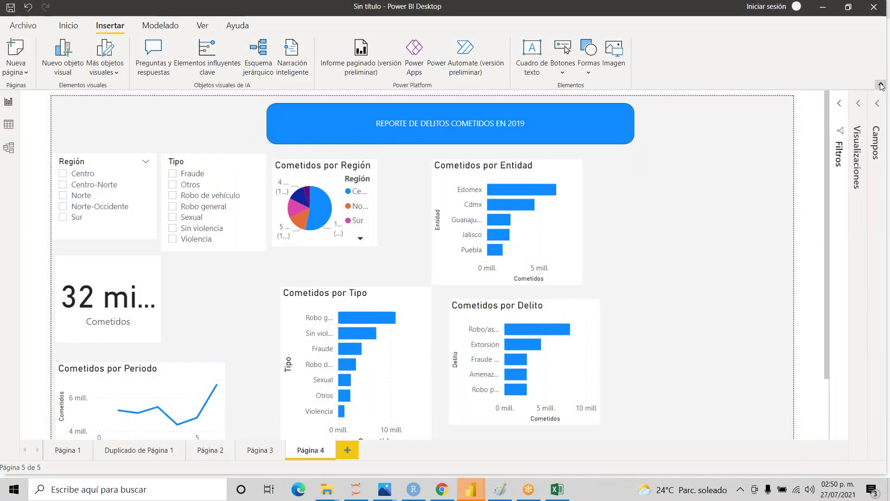
{"action": "left_click", "coordinate": [879, 93]}
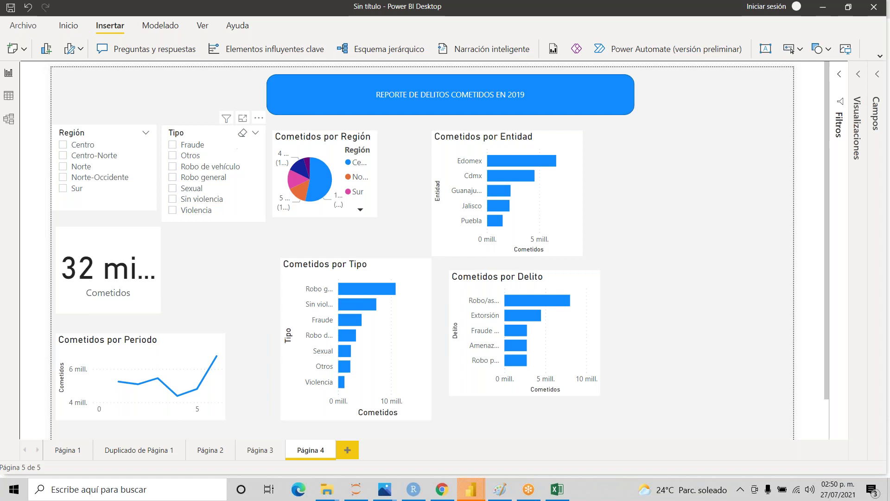
{"action": "left_click", "coordinate": [132, 244]}
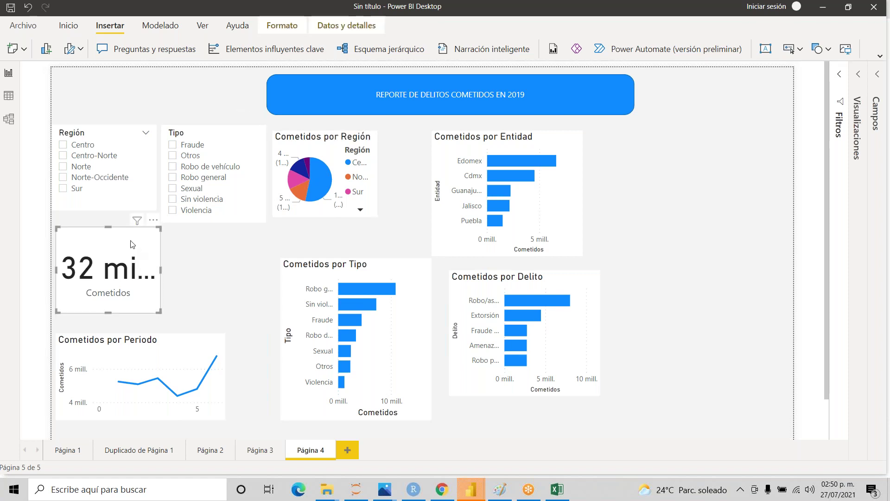
{"action": "left_click", "coordinate": [204, 260]}
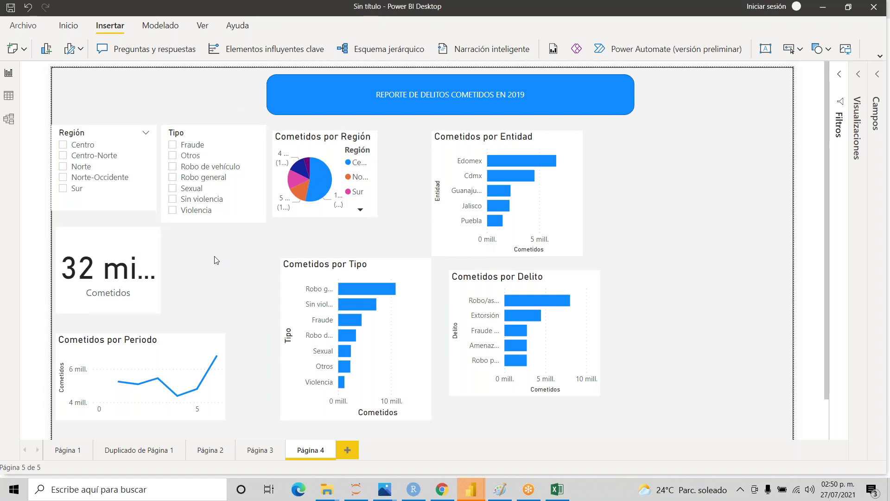
- Check the reporte_delitos_PBI image in Paint, return to Power BI and set the page view to Tamaño real
{"action": "key", "text": "alt+Tab"}
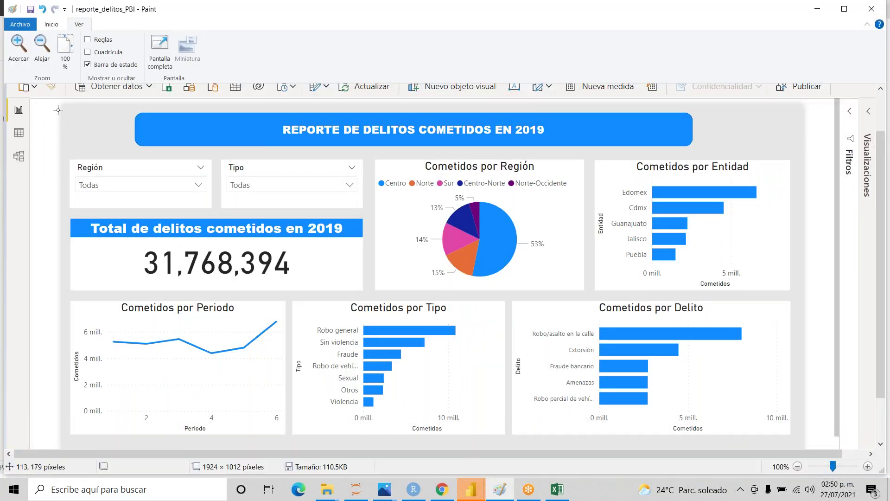
{"action": "key", "text": "alt+Tab"}
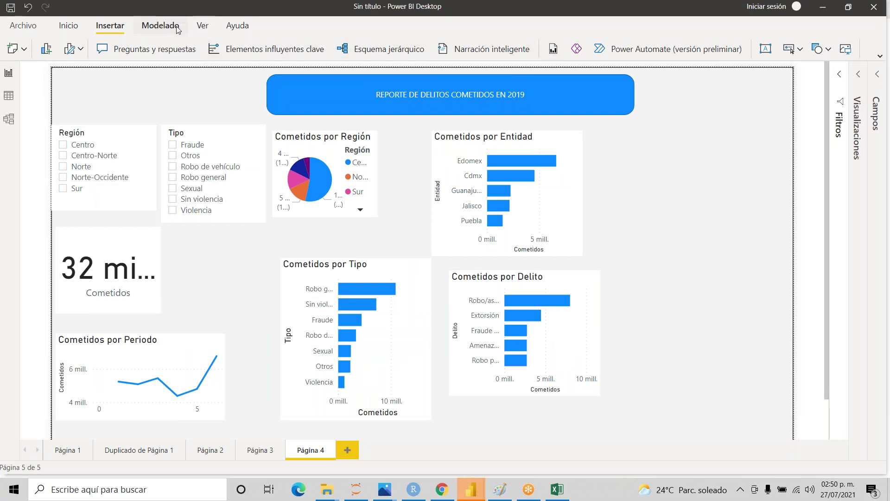
{"action": "left_click", "coordinate": [203, 27]}
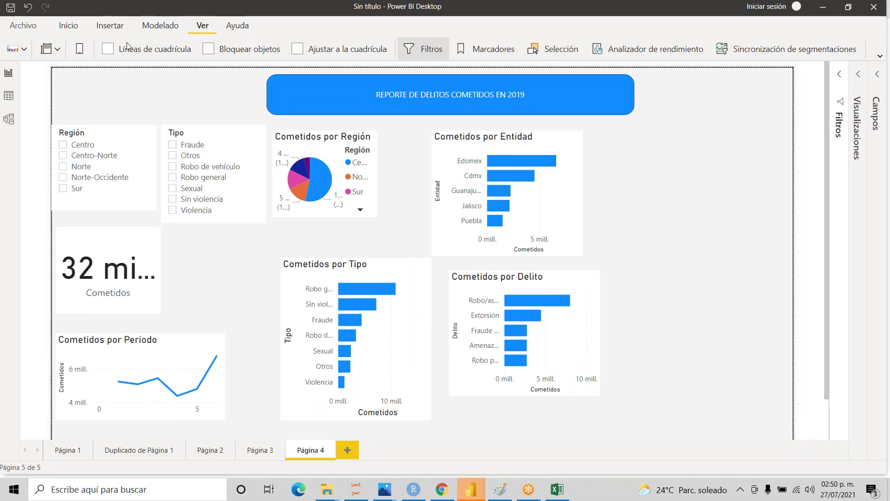
{"action": "left_click", "coordinate": [55, 54]}
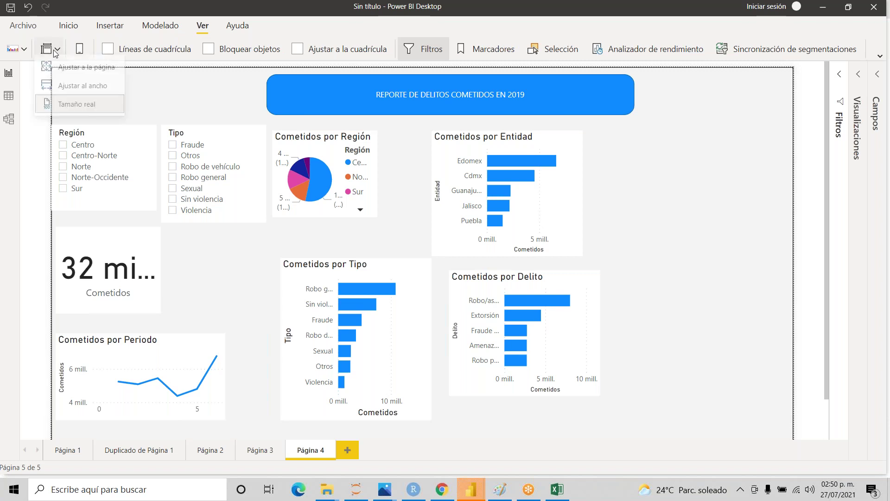
{"action": "left_click", "coordinate": [72, 110]}
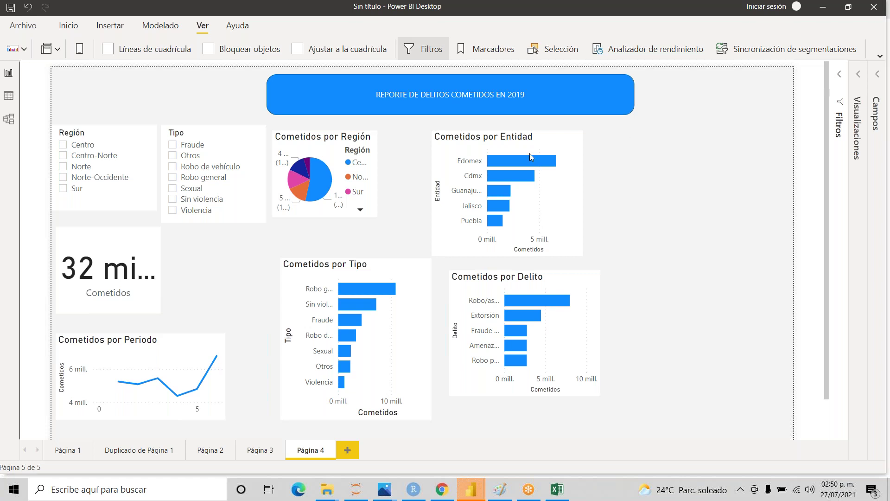
- Compare the Power BI page's layout and margins with the reporte_delitos_PBI image in Paint, ending on the image
{"action": "key", "text": "alt+Tab"}
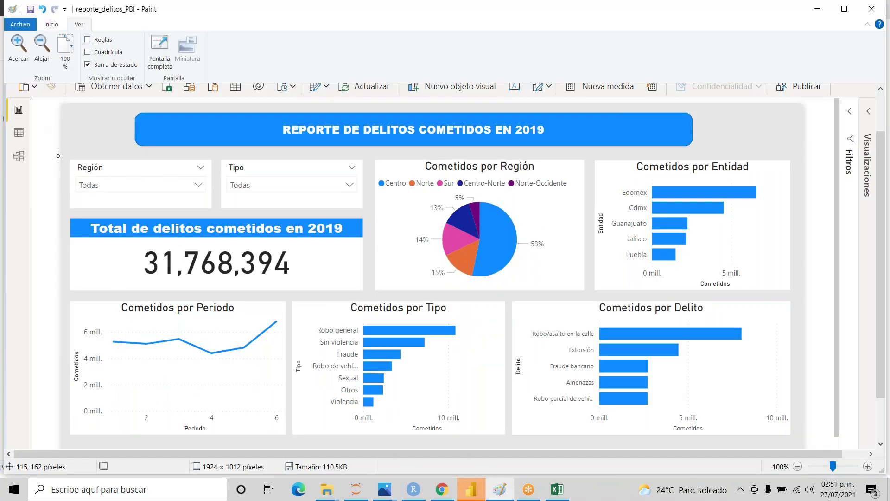
{"action": "key", "text": "alt+Tab"}
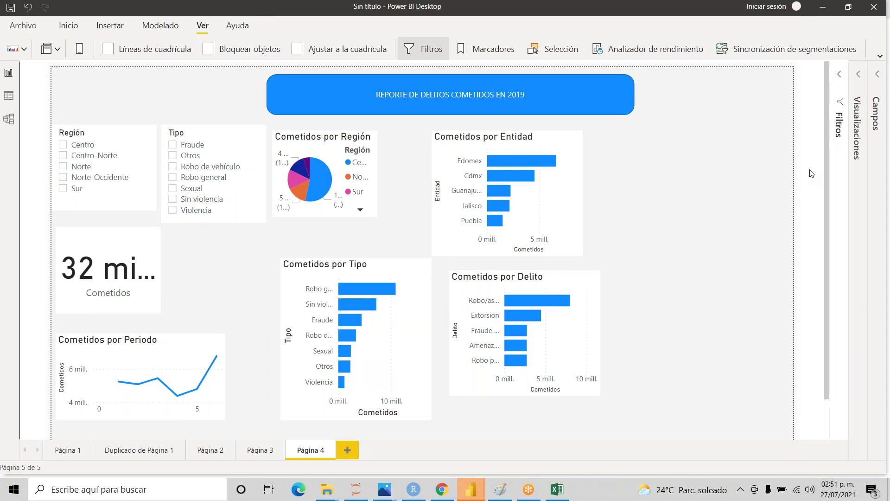
{"action": "key", "text": "alt+Tab"}
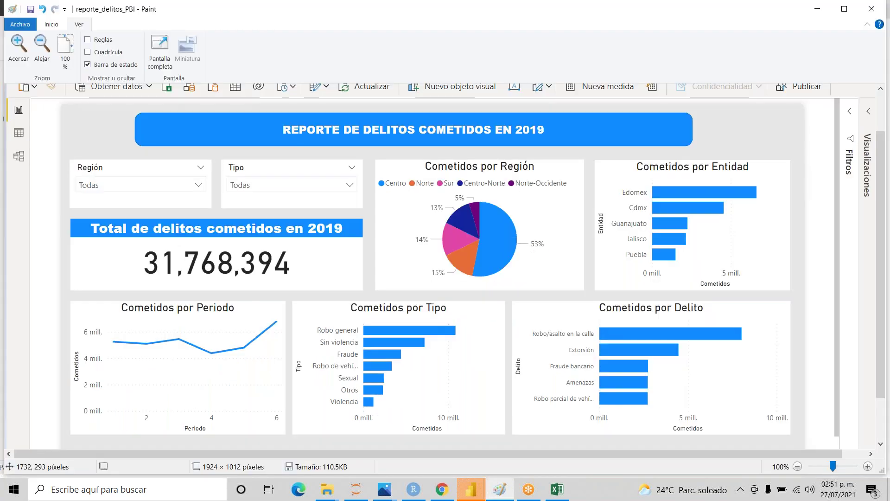
{"action": "key", "text": "alt+Tab"}
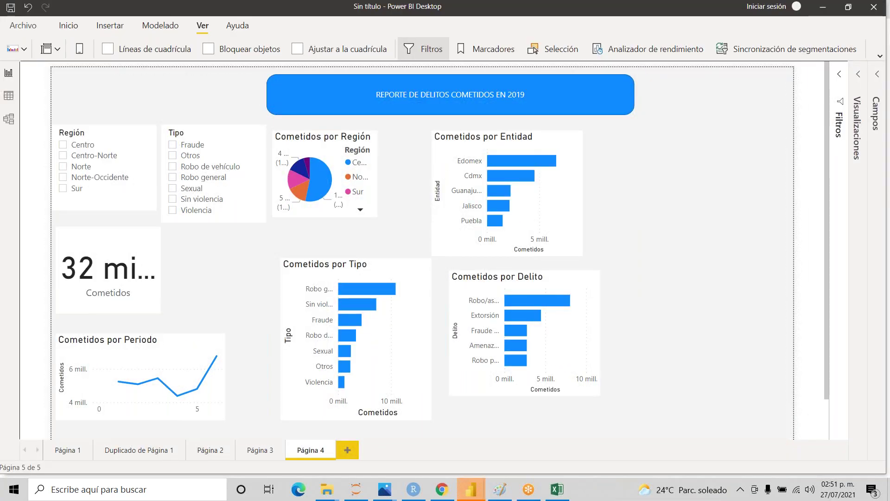
{"action": "key", "text": "alt+Tab"}
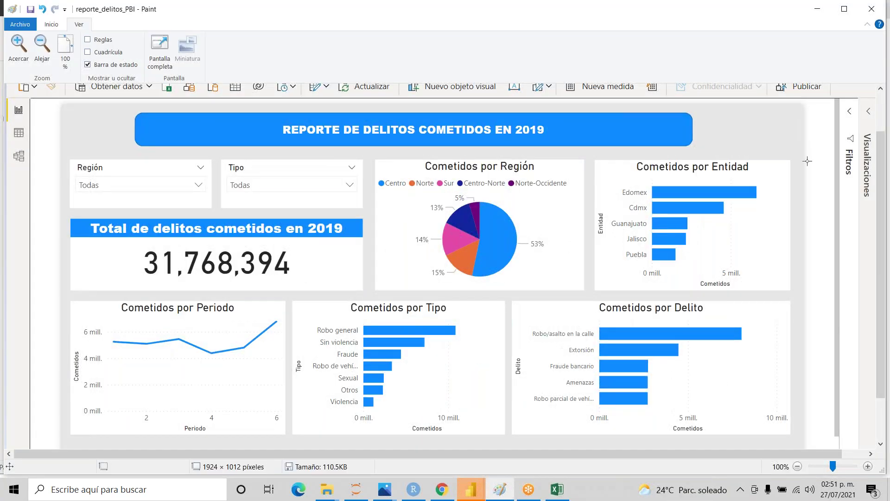
- Zoom the Paint image out to 50%, switch to Photos and browse the report images, ending on reporte_delitos_PBI.png
{"action": "left_click", "coordinate": [44, 62]}
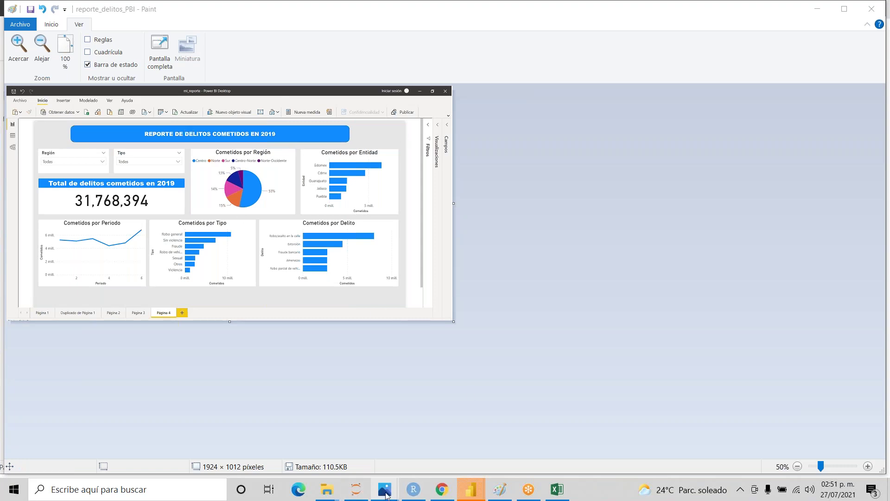
{"action": "mouse_move", "coordinate": [387, 494]}
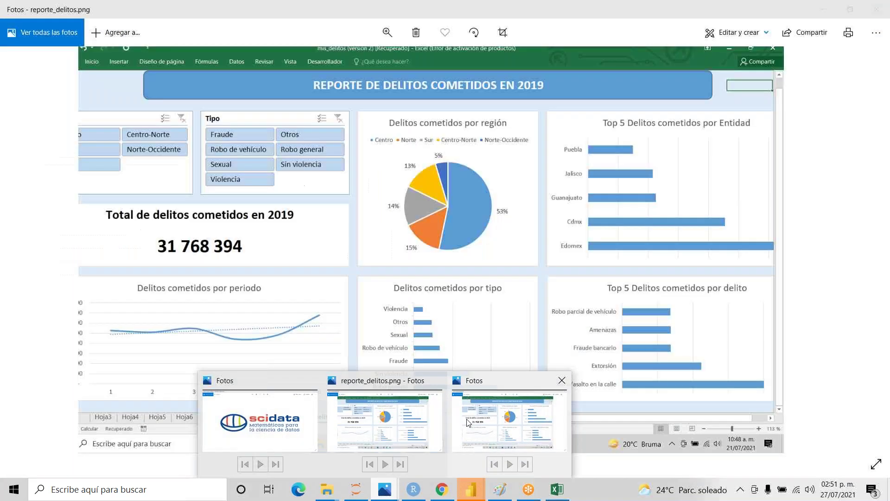
{"action": "left_click", "coordinate": [467, 420]}
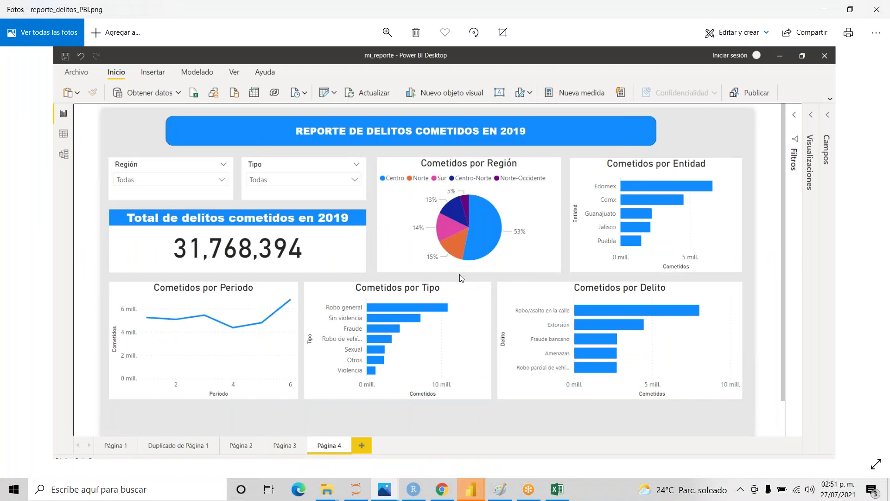
{"action": "key", "text": "Right"}
{"action": "key", "text": "Left"}
{"action": "key", "text": "Left"}
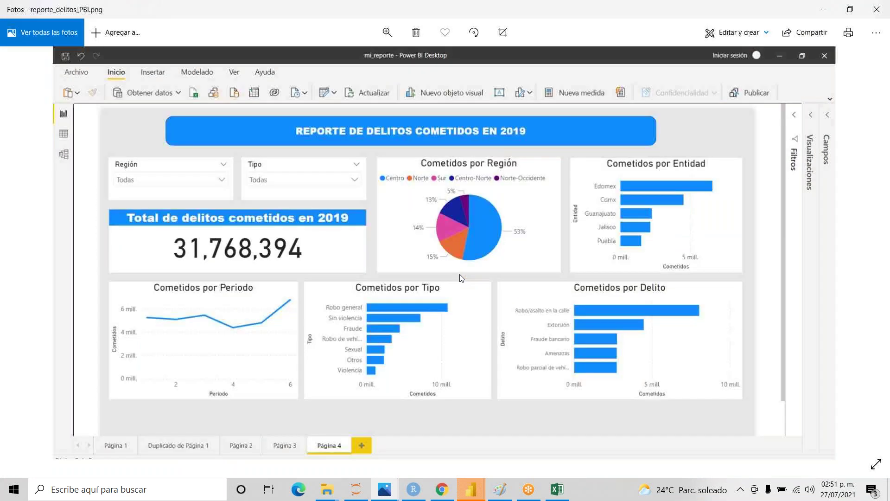